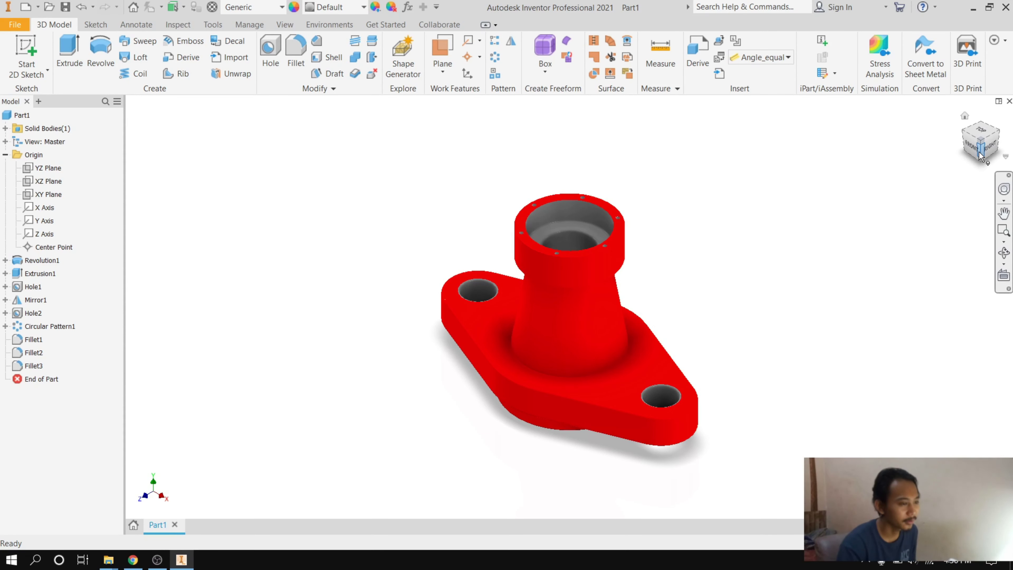
Step: View the finished housing from the front, then free-orbit it to an oblique 3D view
{"action": "left_click", "coordinate": [971, 149]}
{"action": "left_click", "coordinate": [1004, 252]}
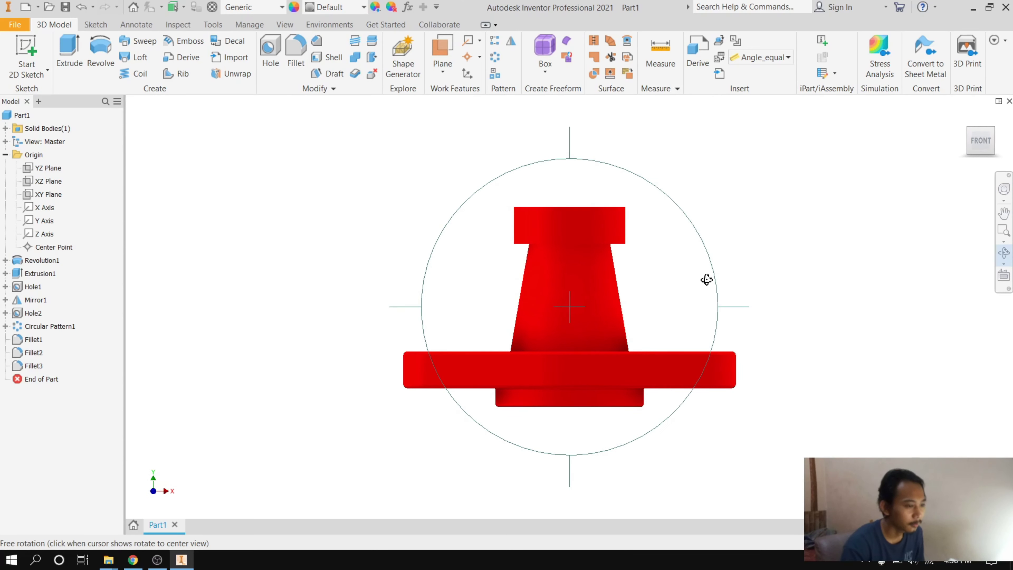
{"action": "mouse_move", "coordinate": [706, 279]}
{"action": "left_mouse_down"}
{"action": "mouse_move", "coordinate": [540, 263]}
{"action": "mouse_move", "coordinate": [666, 265]}
{"action": "mouse_move", "coordinate": [551, 267]}
{"action": "mouse_move", "coordinate": [524, 284]}
{"action": "left_mouse_up"}
{"action": "right_click", "coordinate": [524, 288]}
{"action": "left_click", "coordinate": [461, 285]}
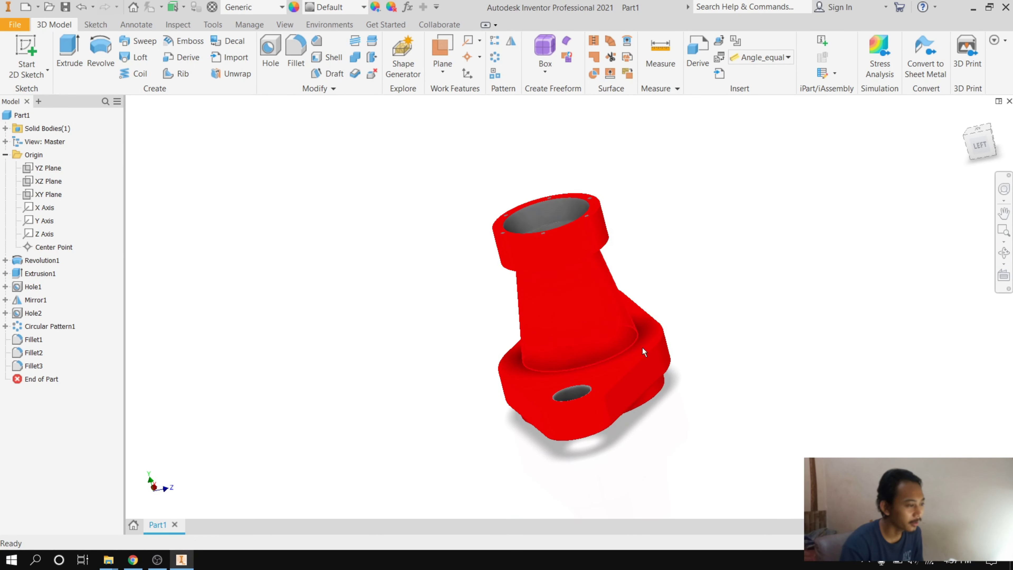
Step: Create a new part from the Standard (mm) template
{"action": "left_click", "coordinate": [15, 24]}
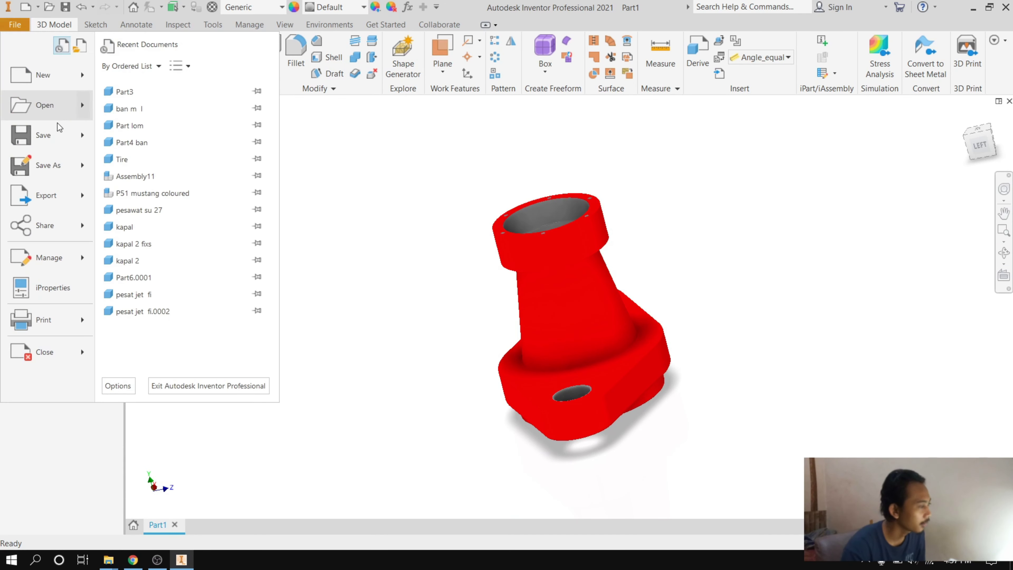
{"action": "left_click", "coordinate": [29, 84]}
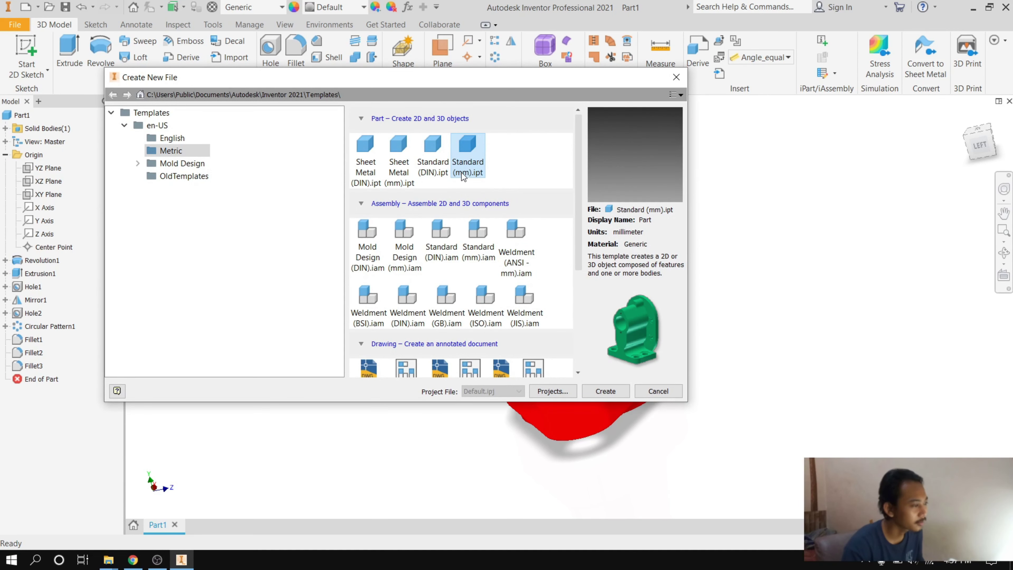
{"action": "left_click", "coordinate": [602, 393]}
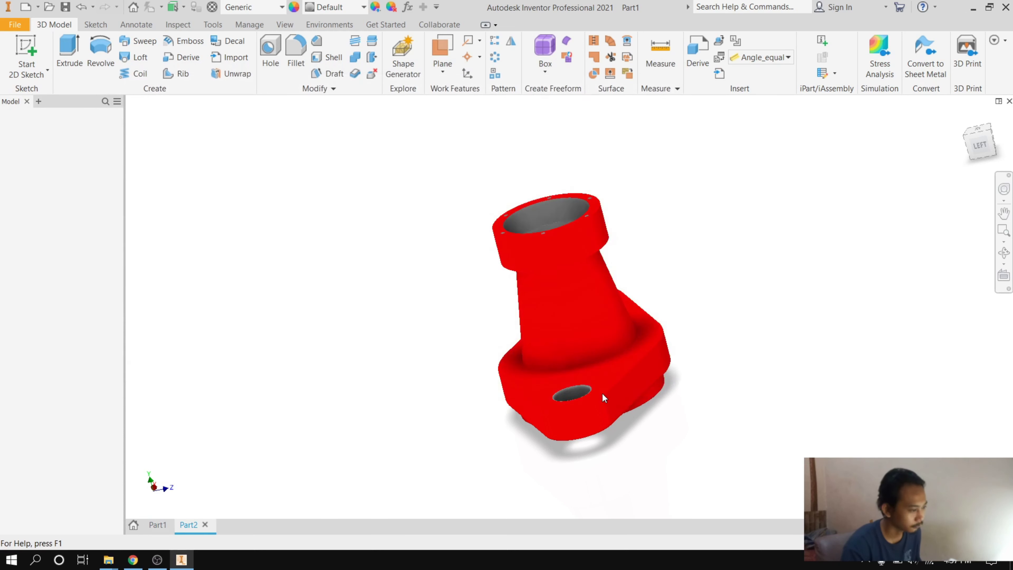
Step: Start a 2D sketch on the XY plane of the new part
{"action": "left_click", "coordinate": [86, 27]}
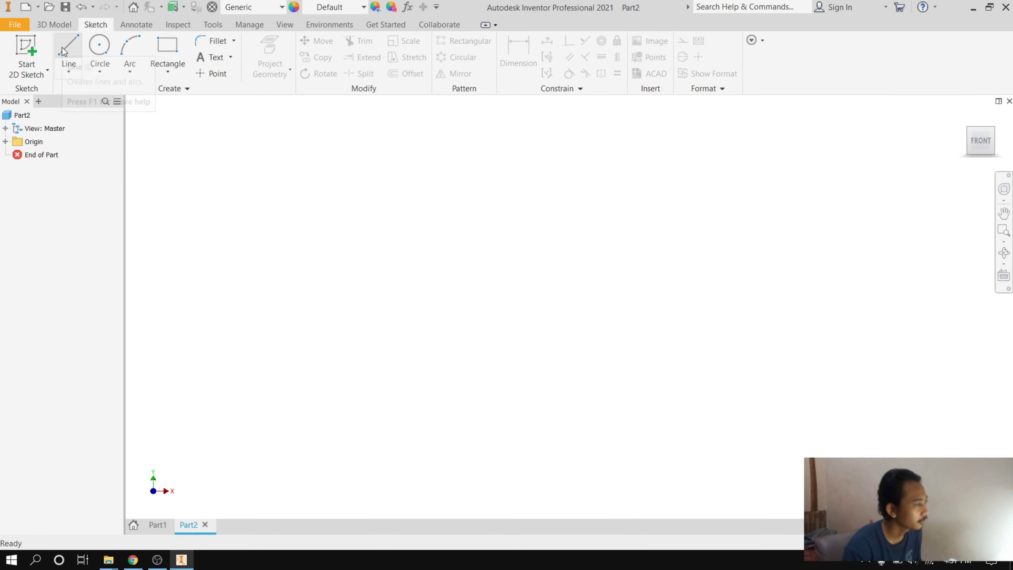
{"action": "left_click", "coordinate": [75, 43]}
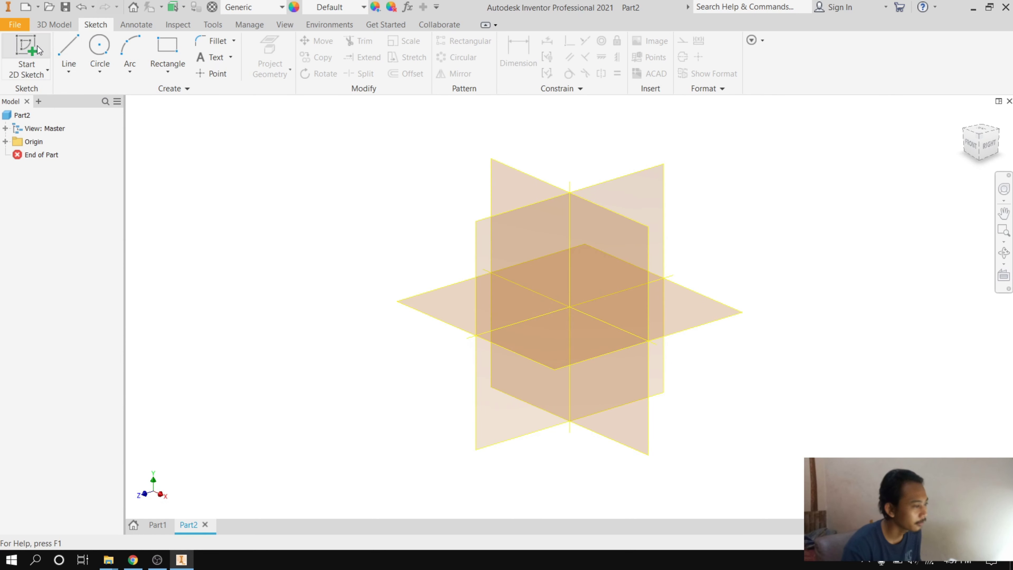
{"action": "left_click", "coordinate": [70, 53]}
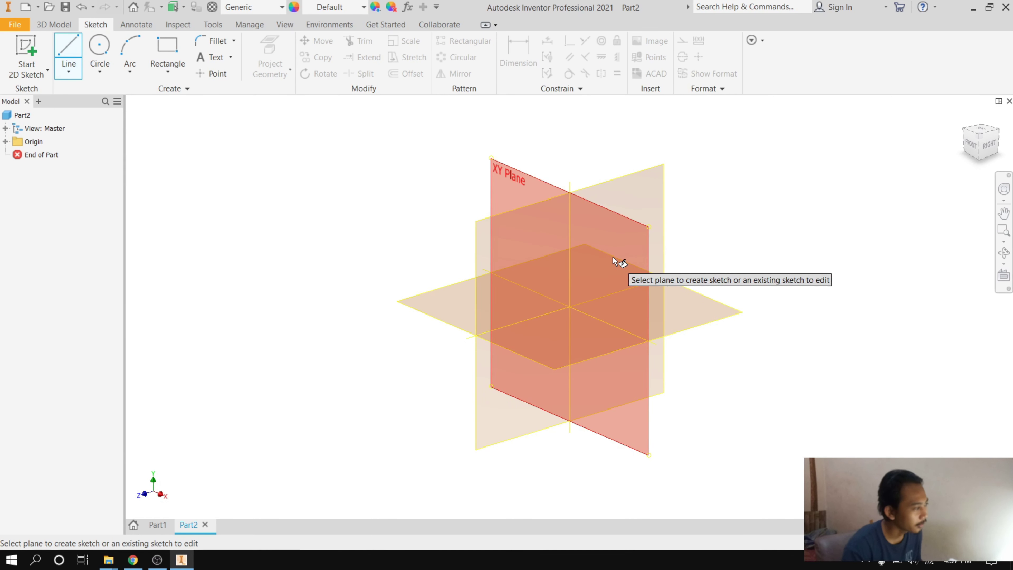
{"action": "left_click", "coordinate": [604, 259]}
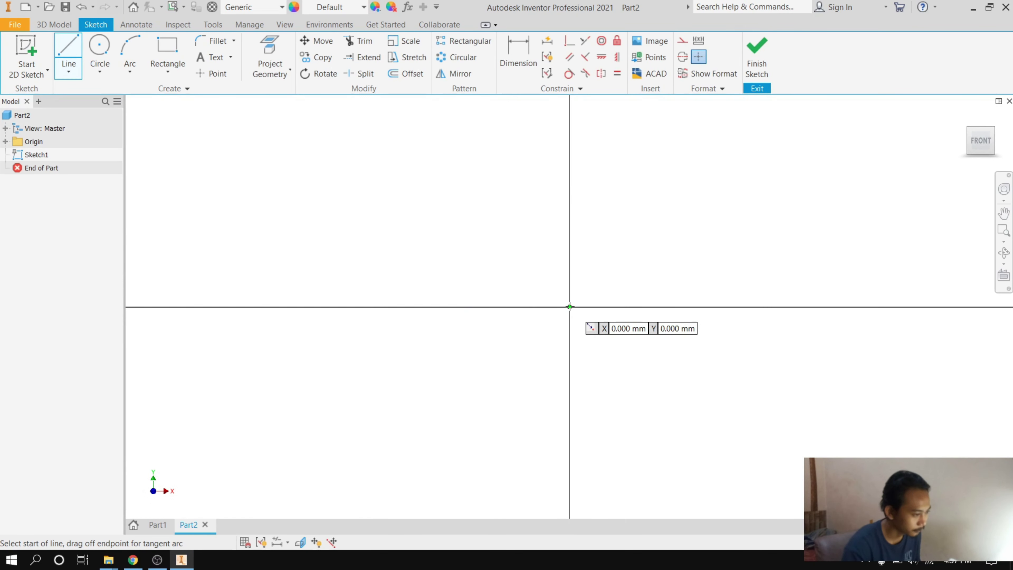
Step: Draw lines from the origin: 270 mm up, 75 mm across, 50 mm down, plus a bottom segment
{"action": "left_click", "coordinate": [69, 56]}
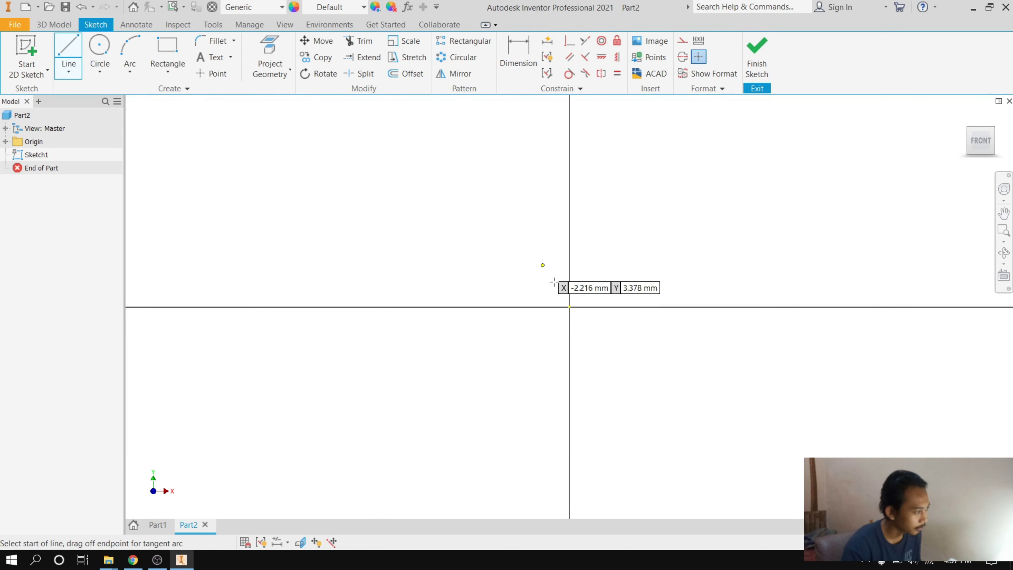
{"action": "left_click", "coordinate": [569, 307]}
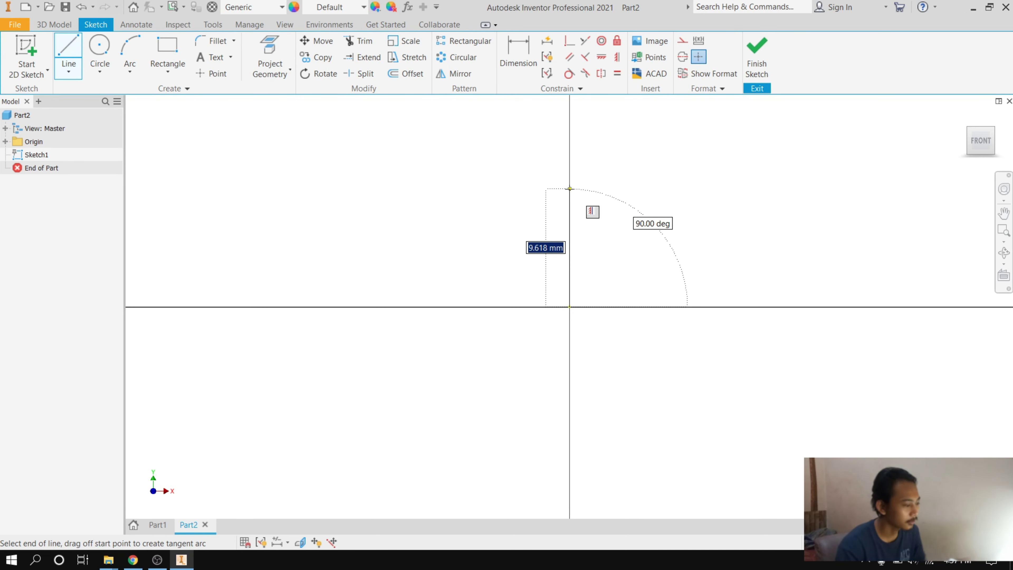
{"action": "type", "text": "270"}
{"action": "key", "text": "Return"}
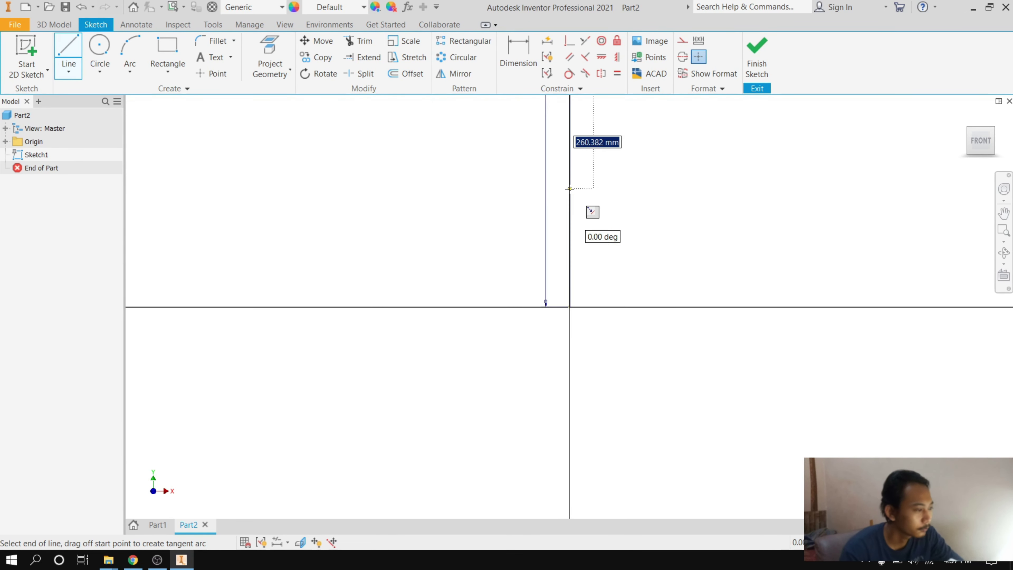
{"action": "scroll", "coordinate": [547, 249], "scroll_direction": "up", "scroll_amount": 5}
{"action": "scroll", "coordinate": [546, 249], "scroll_direction": "up", "scroll_amount": 5}
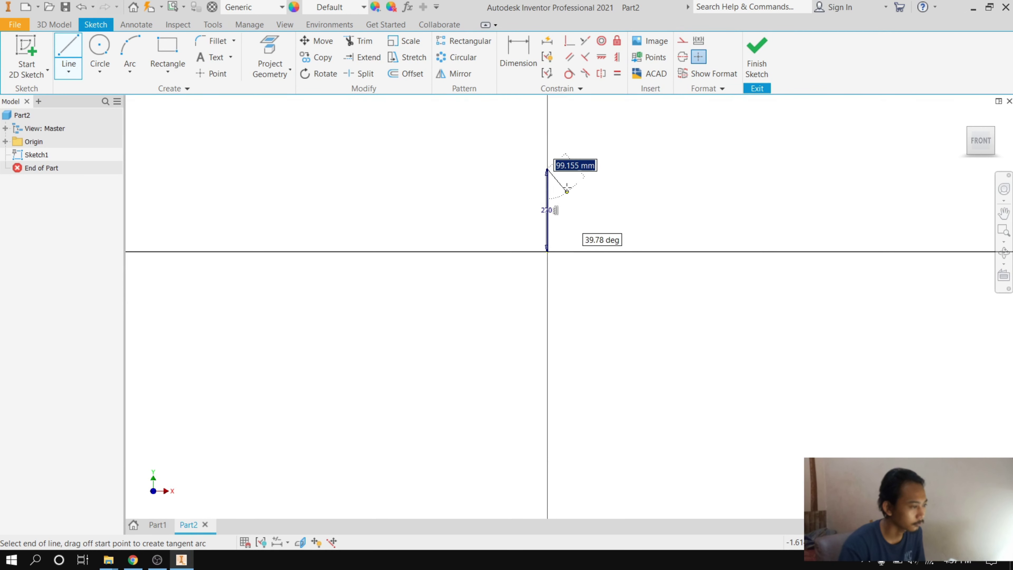
{"action": "scroll", "coordinate": [566, 175], "scroll_direction": "down", "scroll_amount": 5}
{"action": "scroll", "coordinate": [566, 167], "scroll_direction": "down", "scroll_amount": 5}
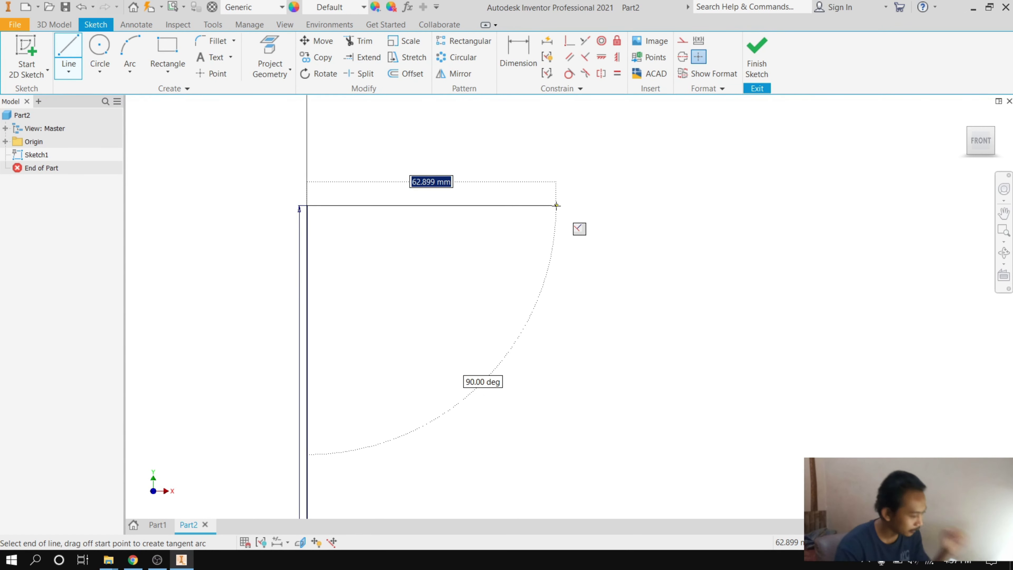
{"action": "type", "text": "75"}
{"action": "key", "text": "Return"}
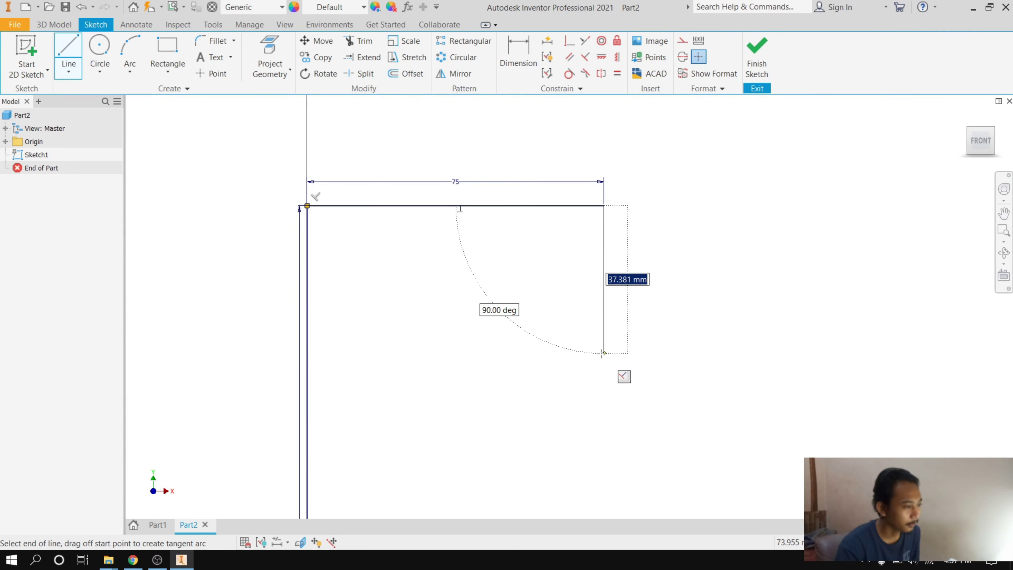
{"action": "type", "text": "50"}
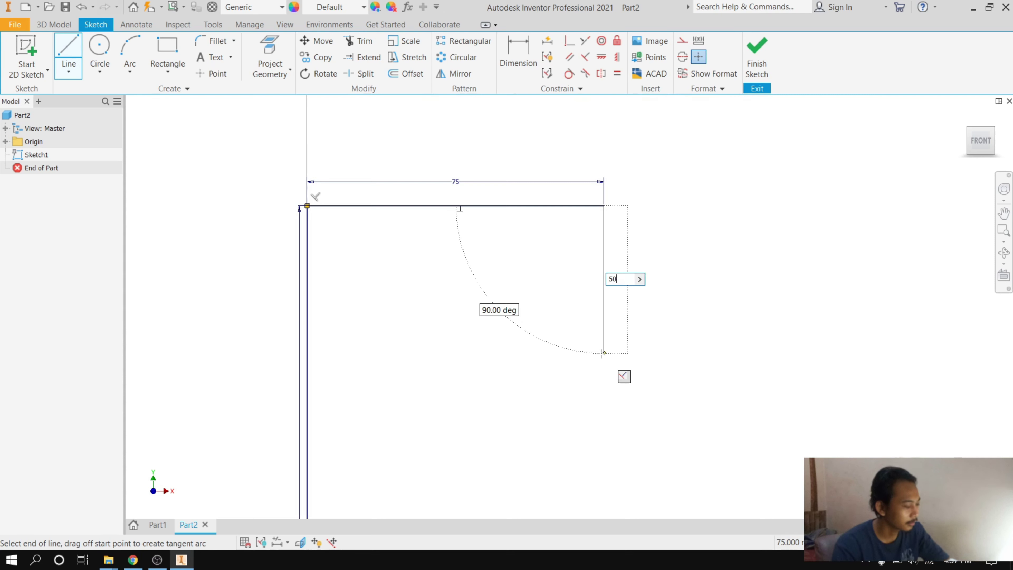
{"action": "key", "text": "Return"}
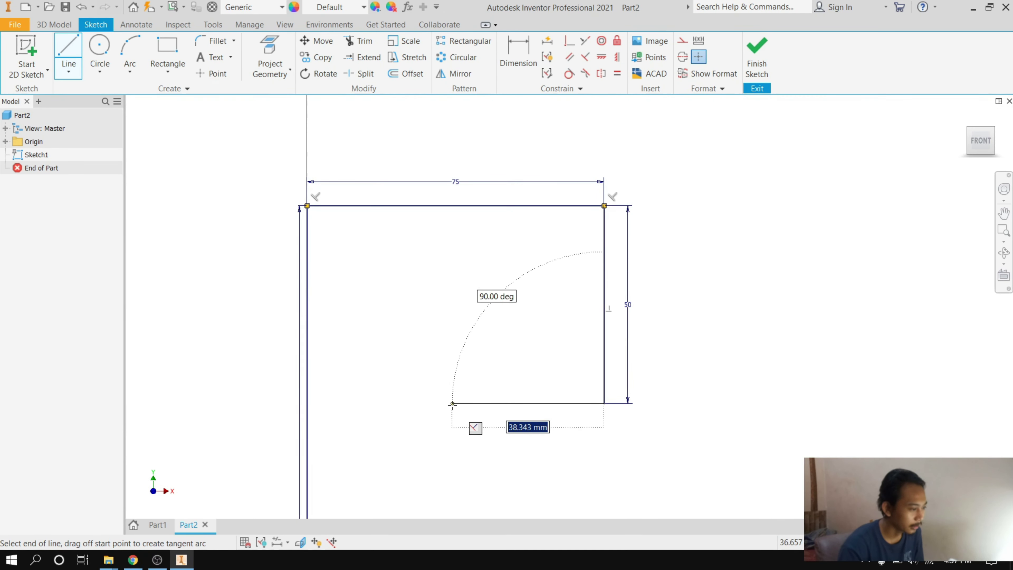
{"action": "right_click", "coordinate": [472, 385]}
{"action": "left_click", "coordinate": [517, 385]}
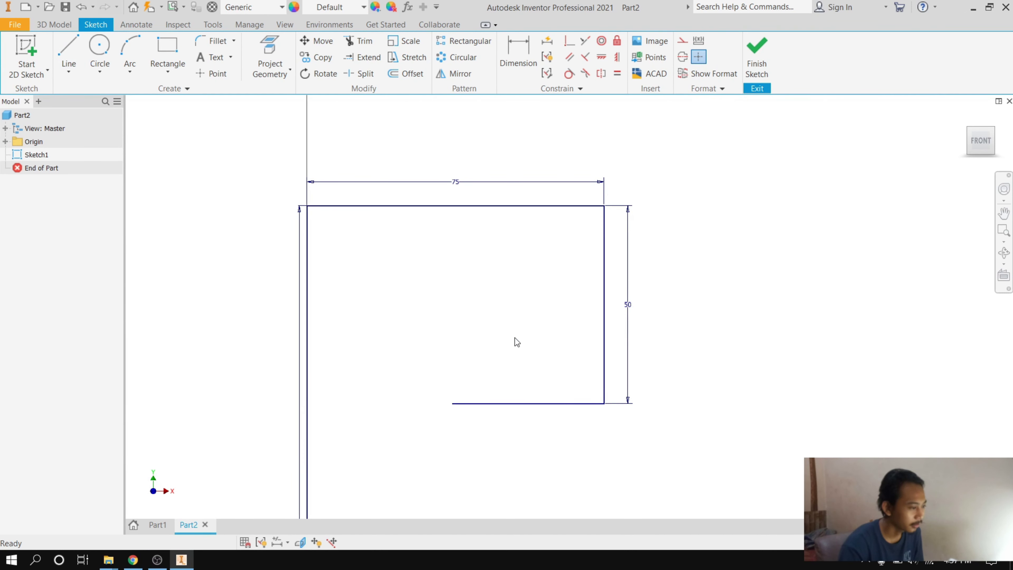
Step: Dimension the bottom step 55 mm from the left vertical line
{"action": "left_click", "coordinate": [506, 65]}
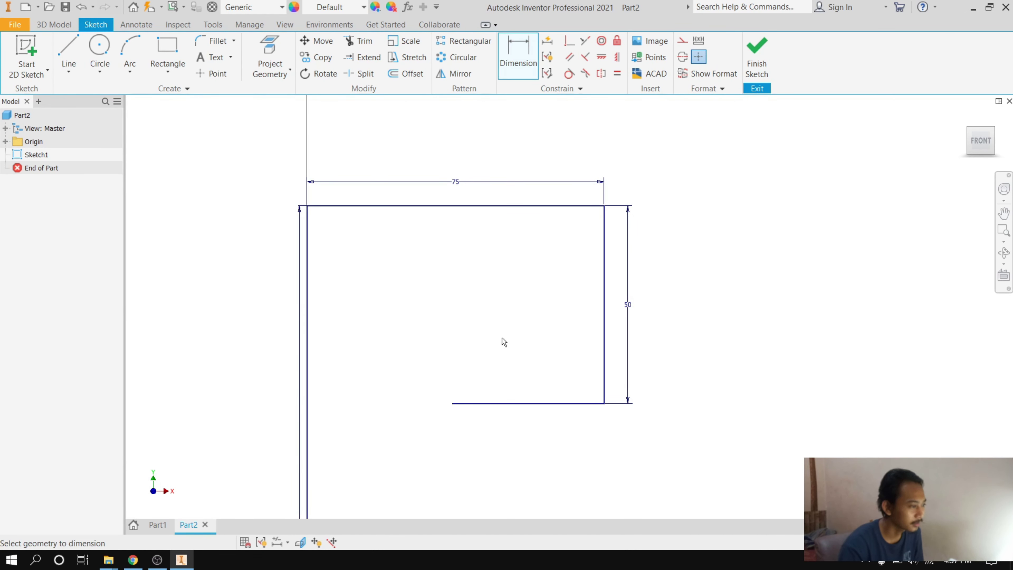
{"action": "left_click", "coordinate": [452, 403]}
{"action": "left_click", "coordinate": [308, 400]}
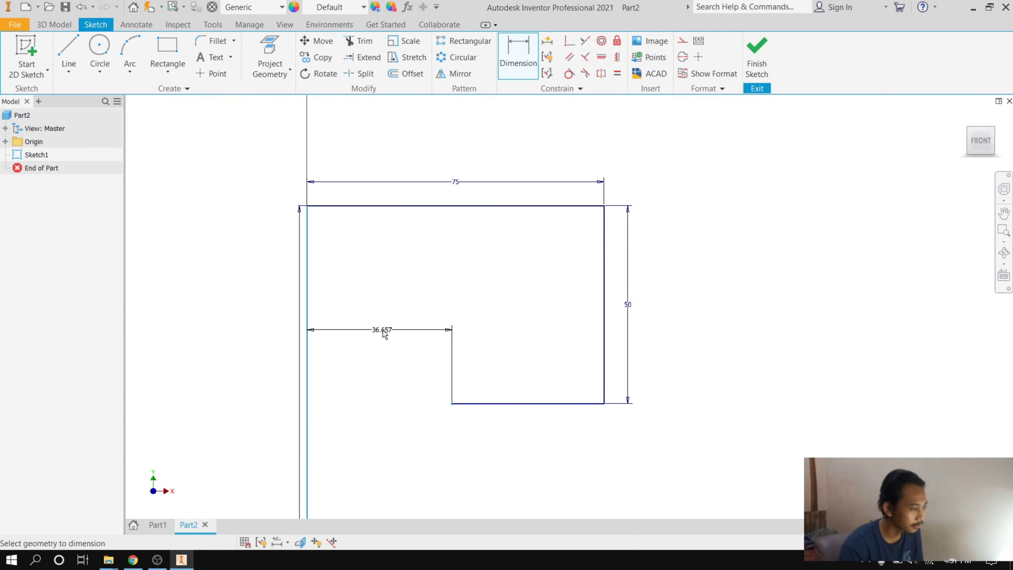
{"action": "left_click", "coordinate": [383, 332]}
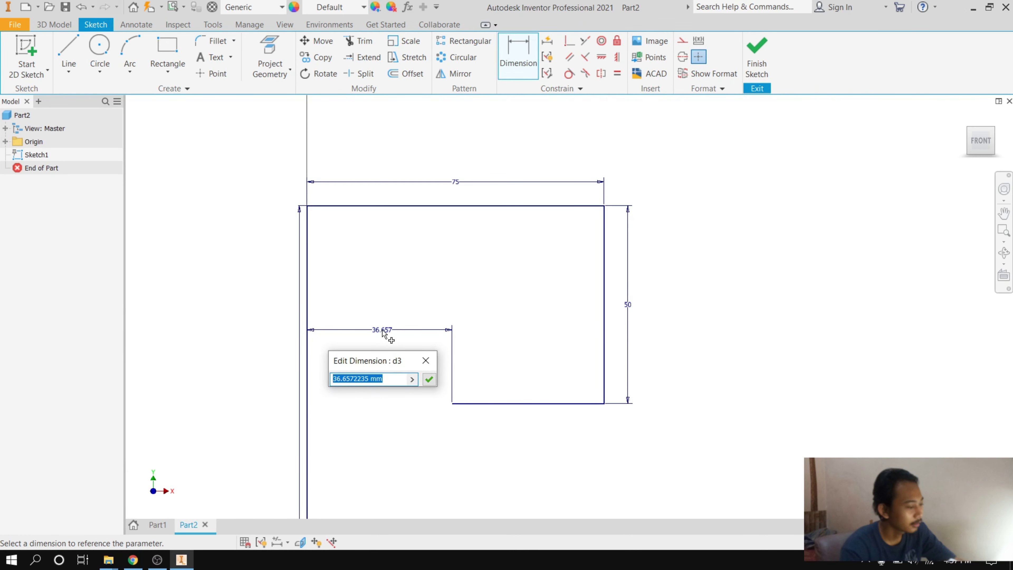
{"action": "type", "text": "55"}
{"action": "key", "text": "Return"}
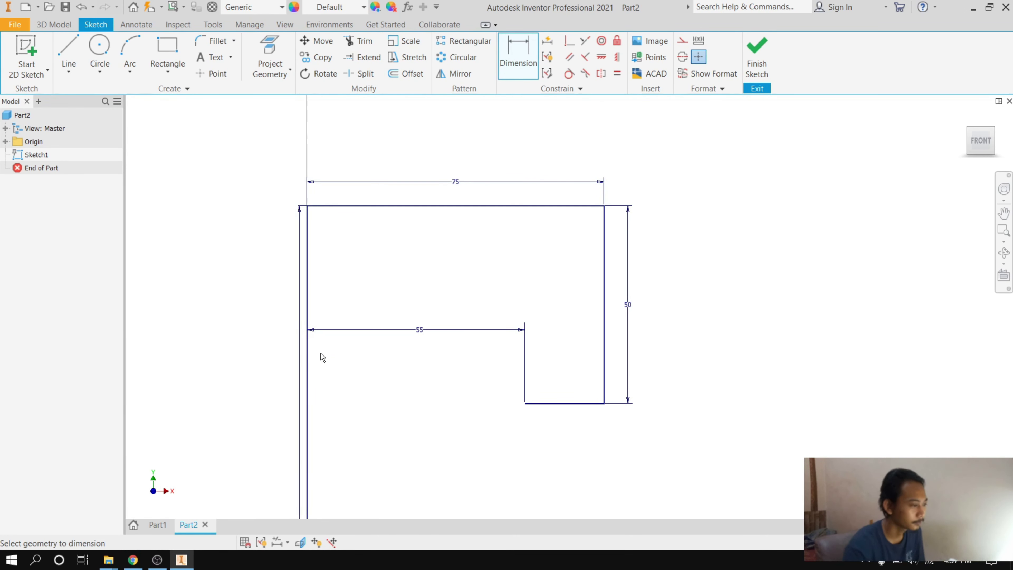
{"action": "scroll", "coordinate": [357, 242], "scroll_direction": "down", "scroll_amount": 3}
{"action": "scroll", "coordinate": [385, 334], "scroll_direction": "down", "scroll_amount": 3}
{"action": "scroll", "coordinate": [366, 350], "scroll_direction": "down", "scroll_amount": 3}
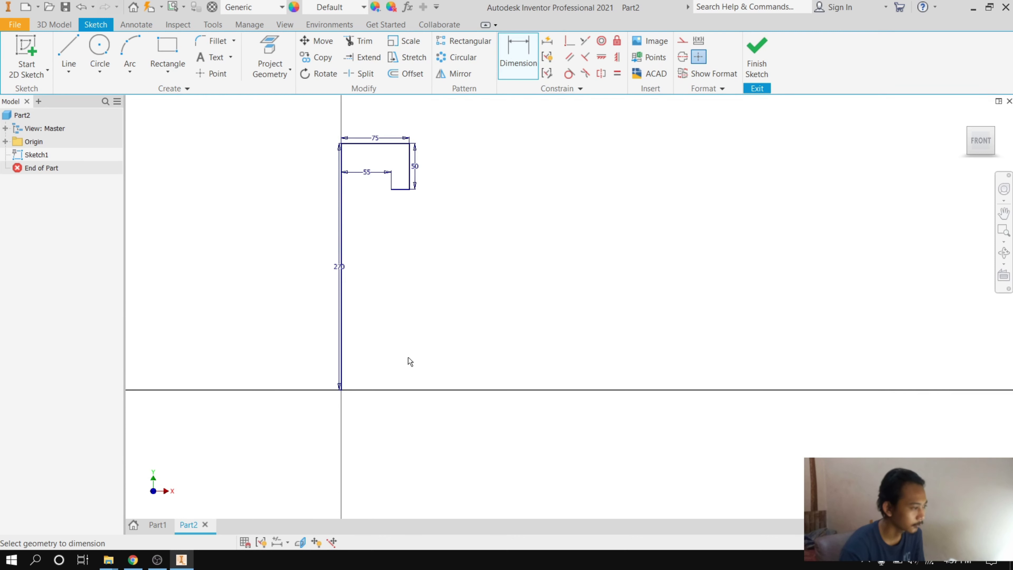
Step: Draw a 100 mm base line, a 25 mm rise and a 15 mm horizontal step
{"action": "left_click", "coordinate": [60, 56]}
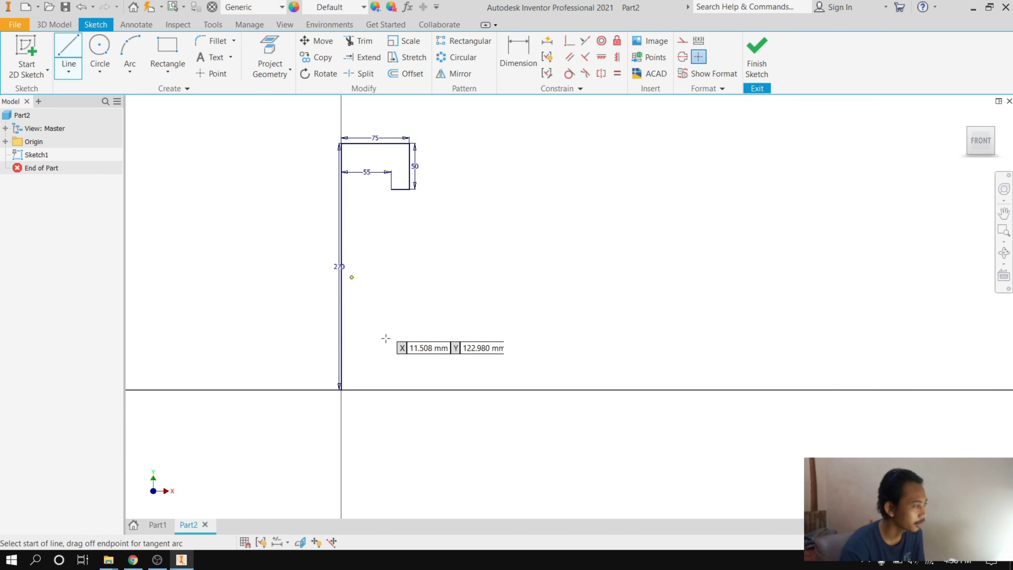
{"action": "left_click", "coordinate": [342, 390]}
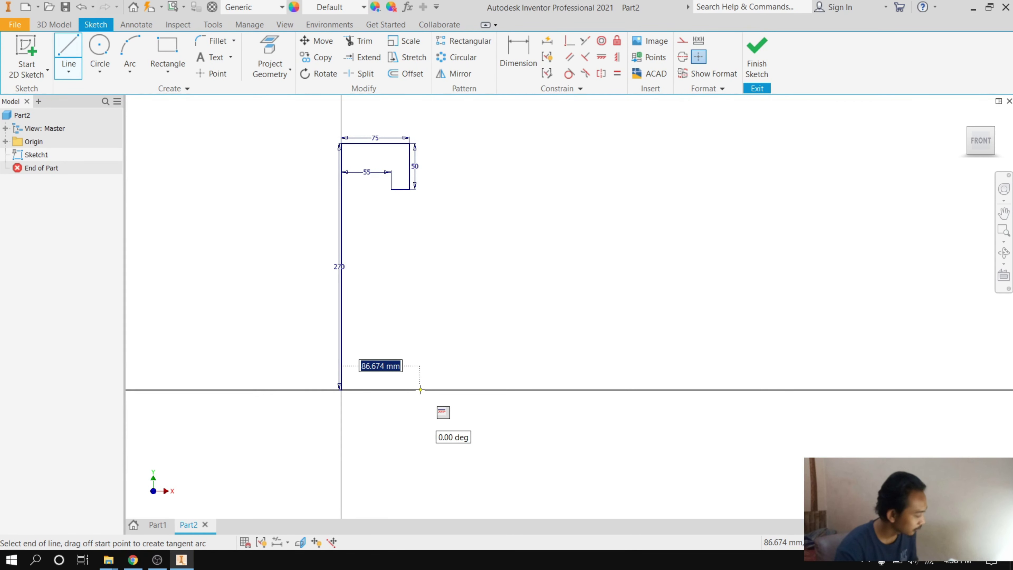
{"action": "type", "text": "100"}
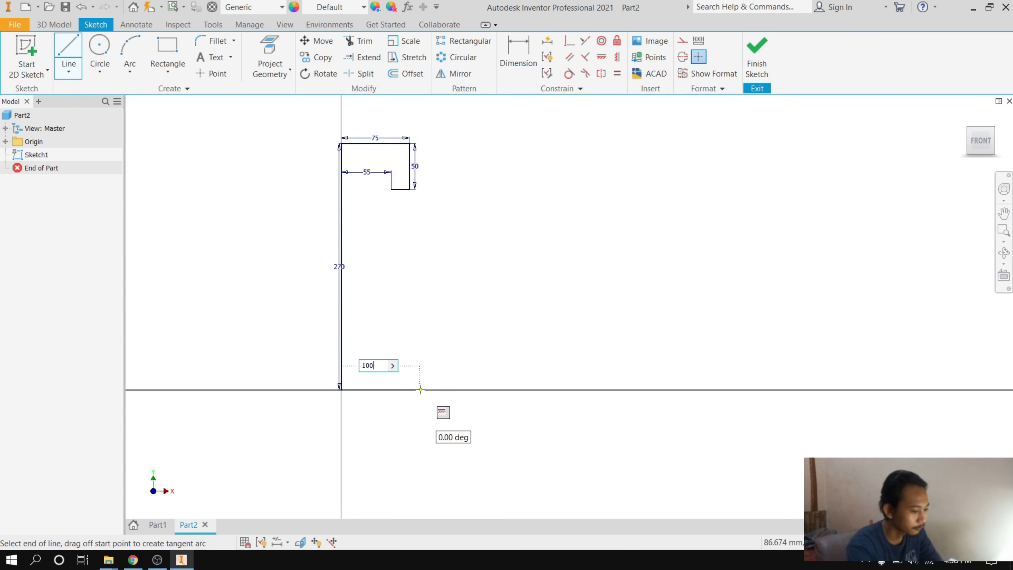
{"action": "key", "text": "Return"}
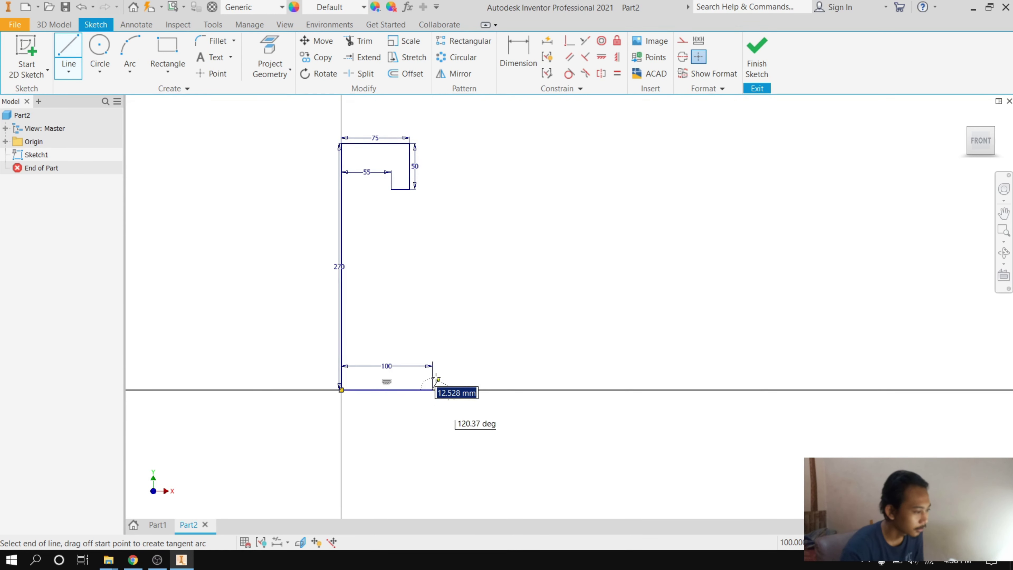
{"action": "scroll", "coordinate": [434, 376], "scroll_direction": "down", "scroll_amount": 5}
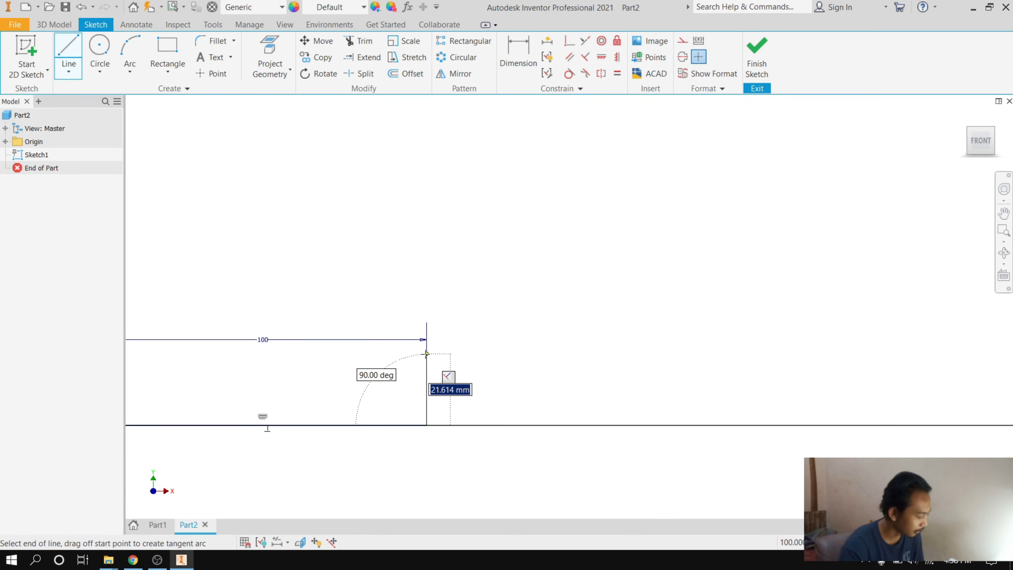
{"action": "type", "text": "25"}
{"action": "key", "text": "Return"}
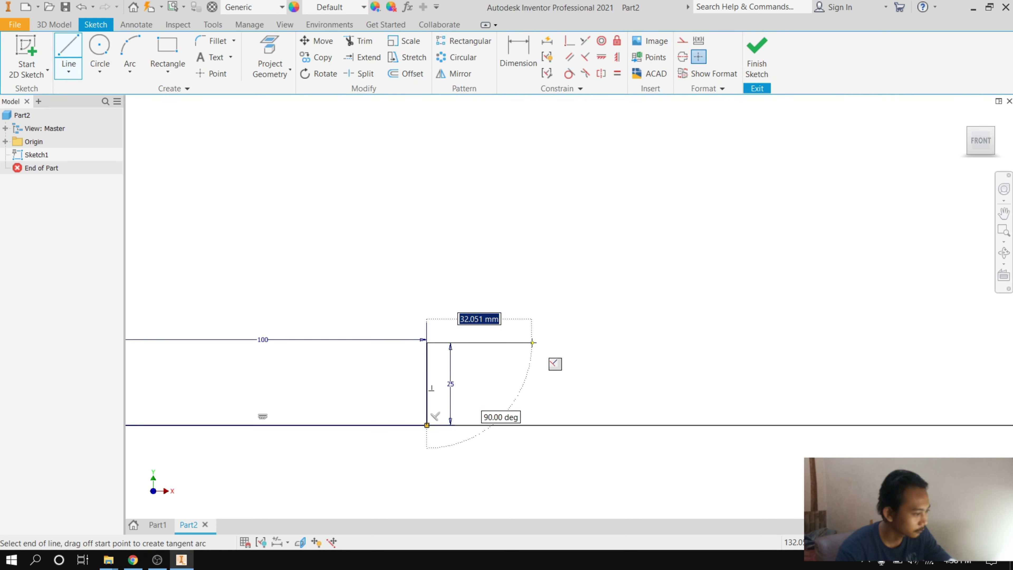
{"action": "type", "text": "15"}
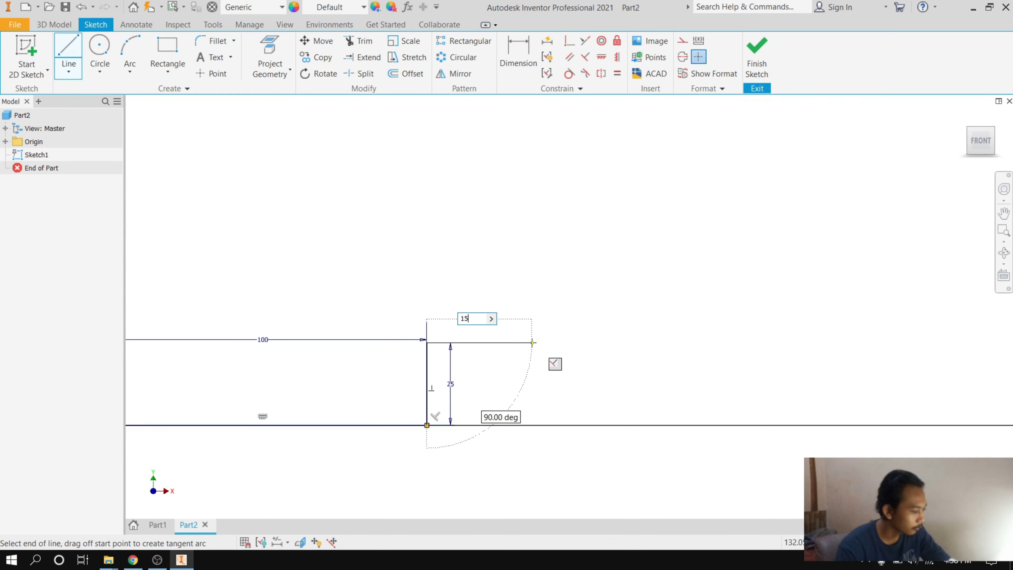
{"action": "key", "text": "Return"}
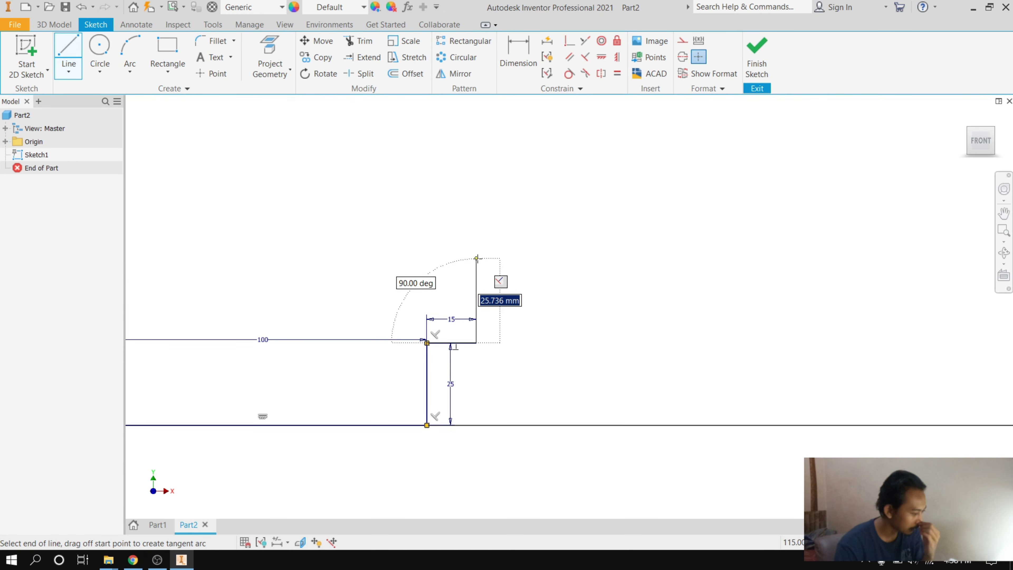
Step: Add a 50 mm vertical rise and a horizontal line running left from its top
{"action": "type", "text": "50"}
{"action": "key", "text": "Return"}
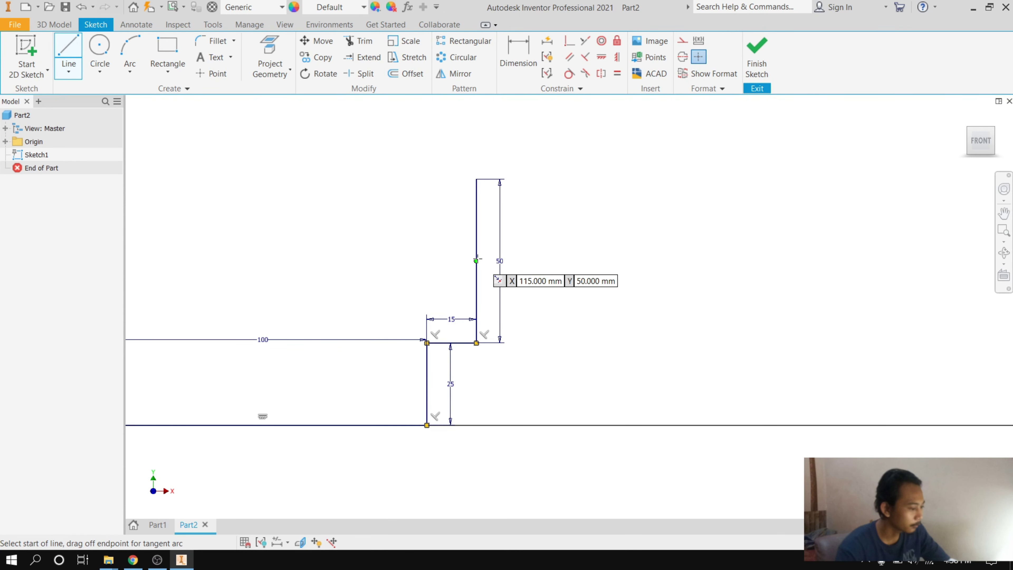
{"action": "scroll", "coordinate": [445, 203], "scroll_direction": "down", "scroll_amount": 2}
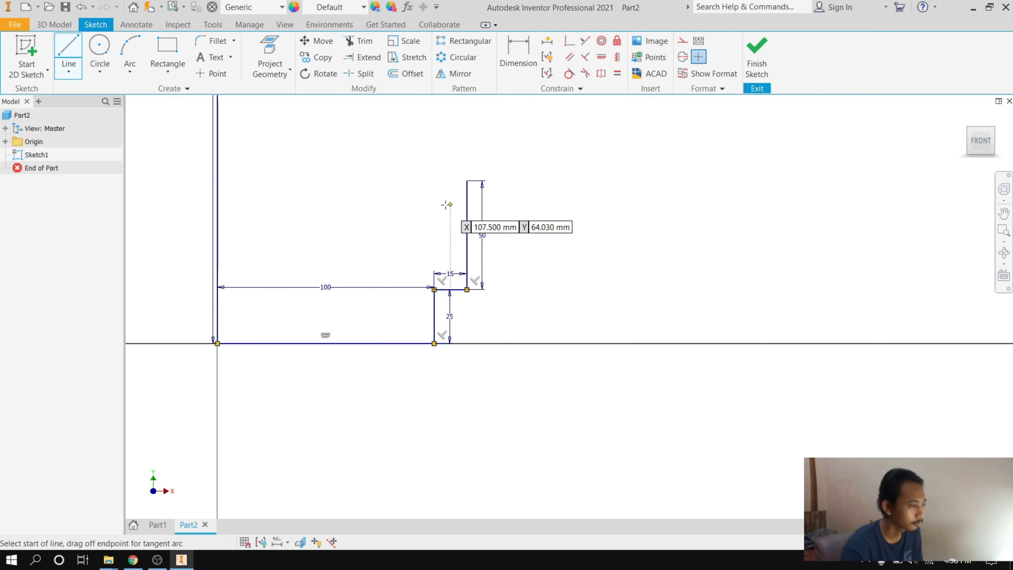
{"action": "left_click", "coordinate": [467, 181]}
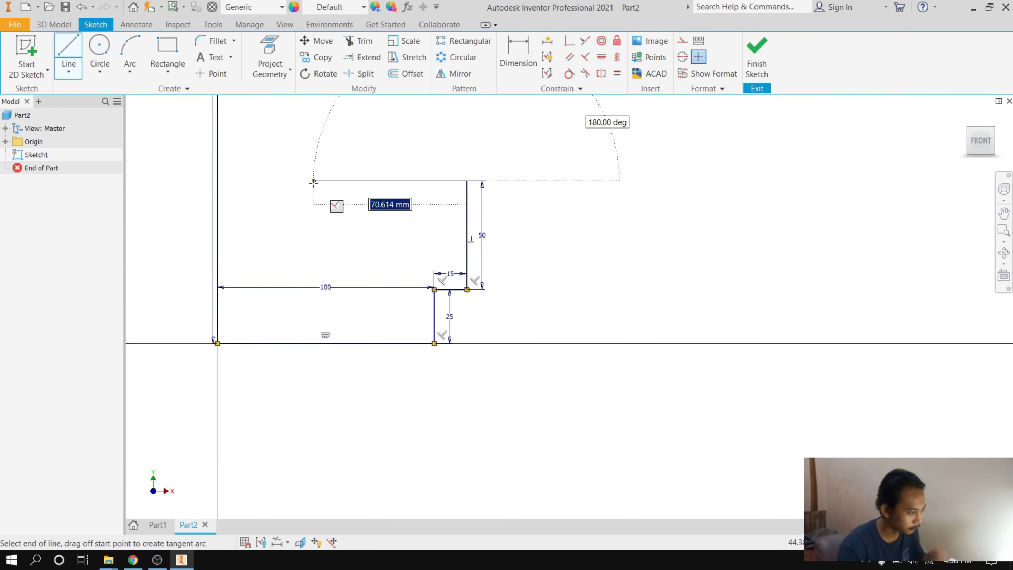
{"action": "left_click", "coordinate": [313, 180]}
{"action": "right_click", "coordinate": [321, 160]}
{"action": "left_click", "coordinate": [327, 120]}
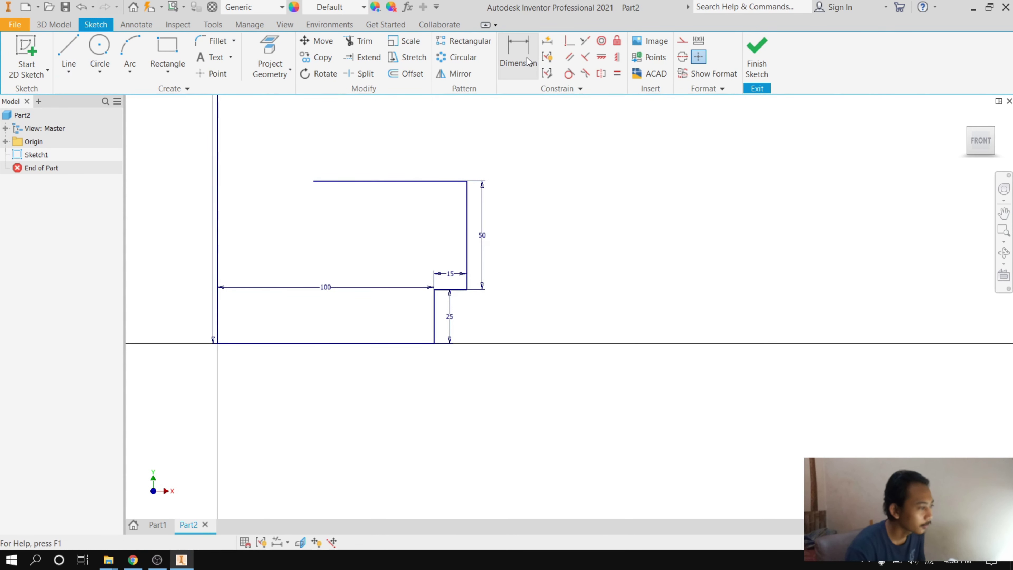
Step: Dimension the return line's left endpoint 80 mm from the long vertical line
{"action": "scroll", "coordinate": [428, 151], "scroll_direction": "up", "scroll_amount": 5}
{"action": "scroll", "coordinate": [352, 144], "scroll_direction": "down", "scroll_amount": 2}
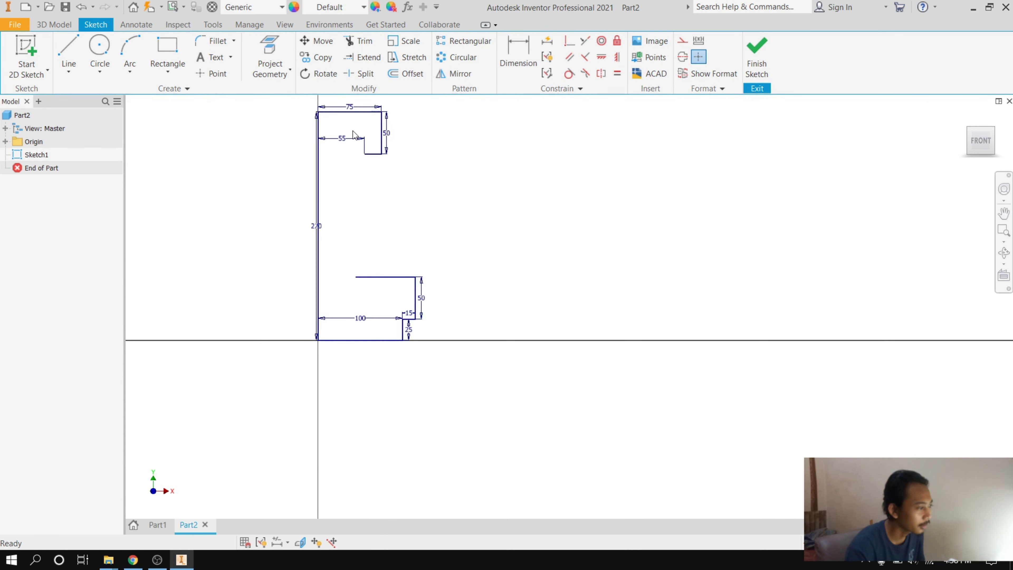
{"action": "left_click", "coordinate": [517, 60]}
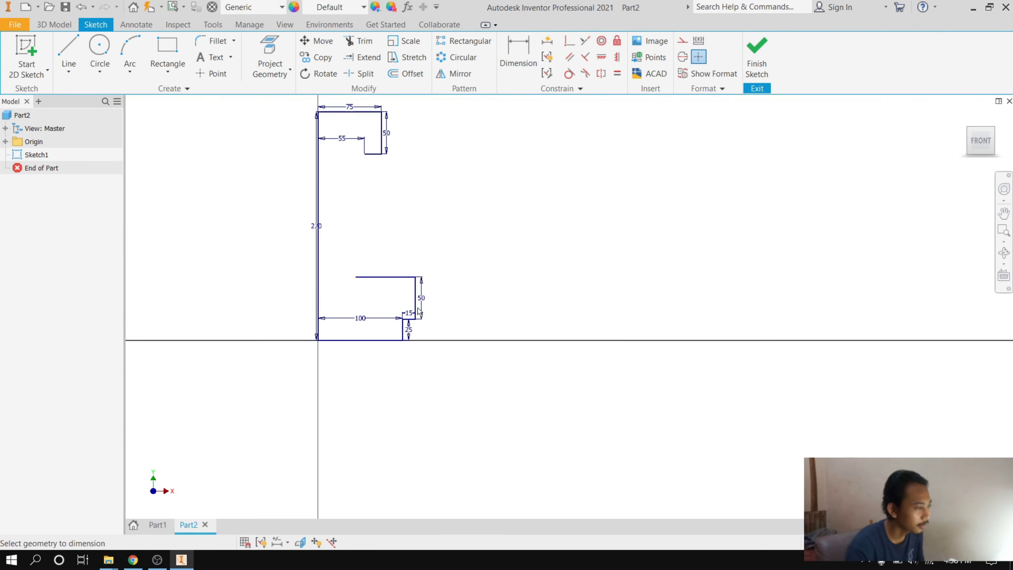
{"action": "left_click", "coordinate": [324, 279]}
{"action": "left_click", "coordinate": [355, 276]}
{"action": "left_click", "coordinate": [337, 263]}
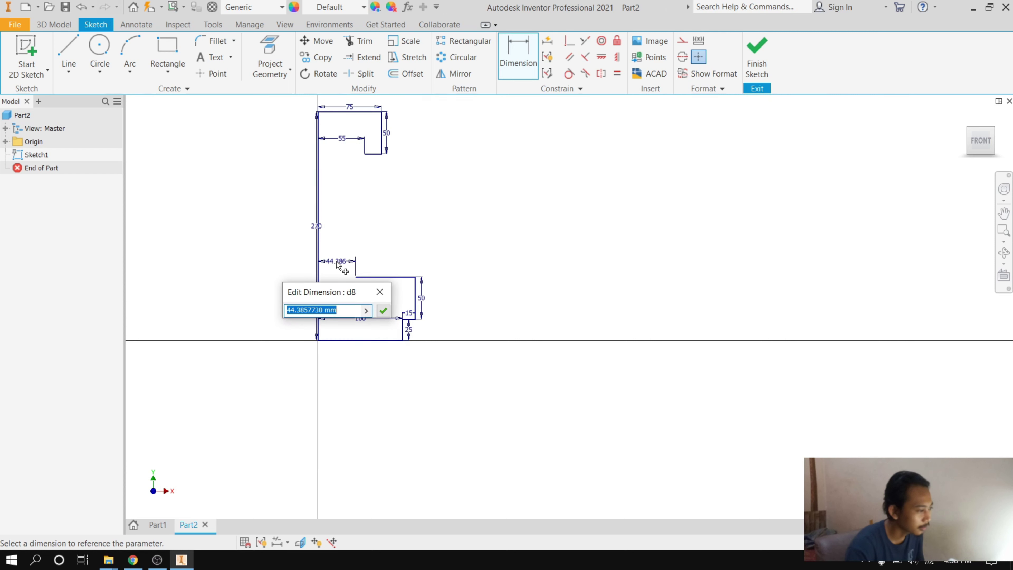
{"action": "type", "text": "80"}
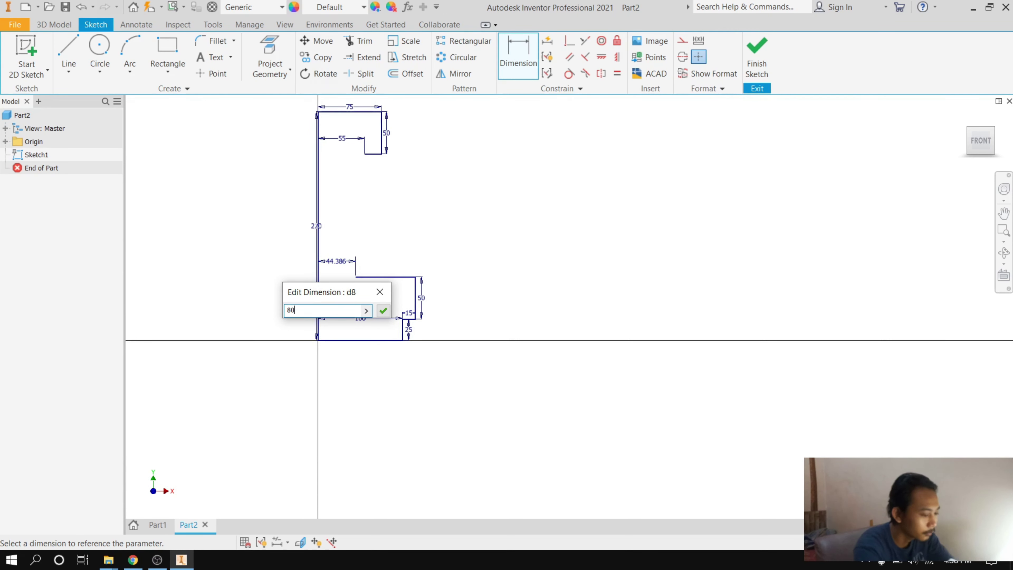
{"action": "key", "text": "Return"}
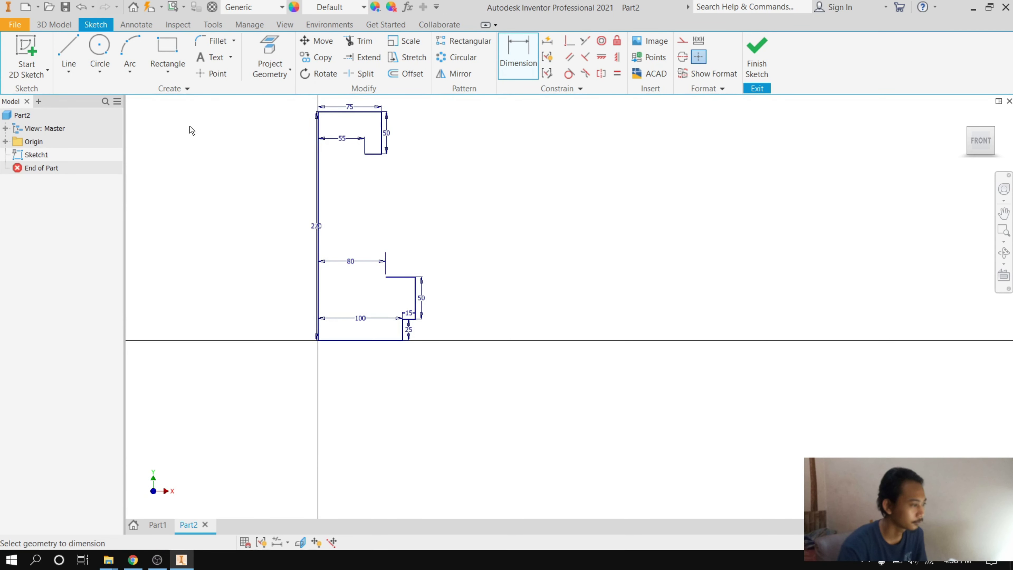
{"action": "left_click", "coordinate": [66, 51]}
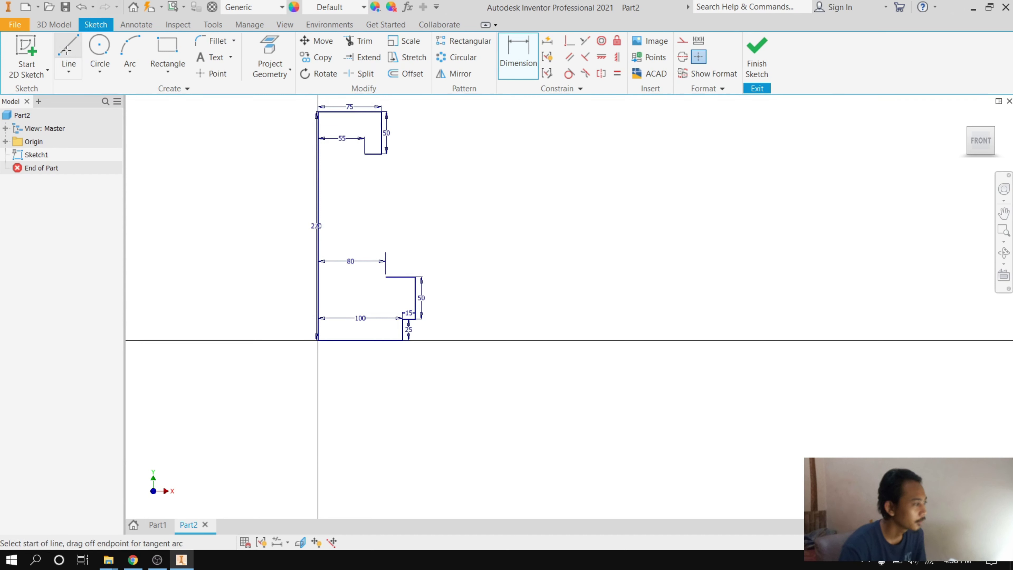
Step: Join the 55 mm step to the 80 mm line's end with a sloping line, then finish Sketch1
{"action": "left_click", "coordinate": [364, 154]}
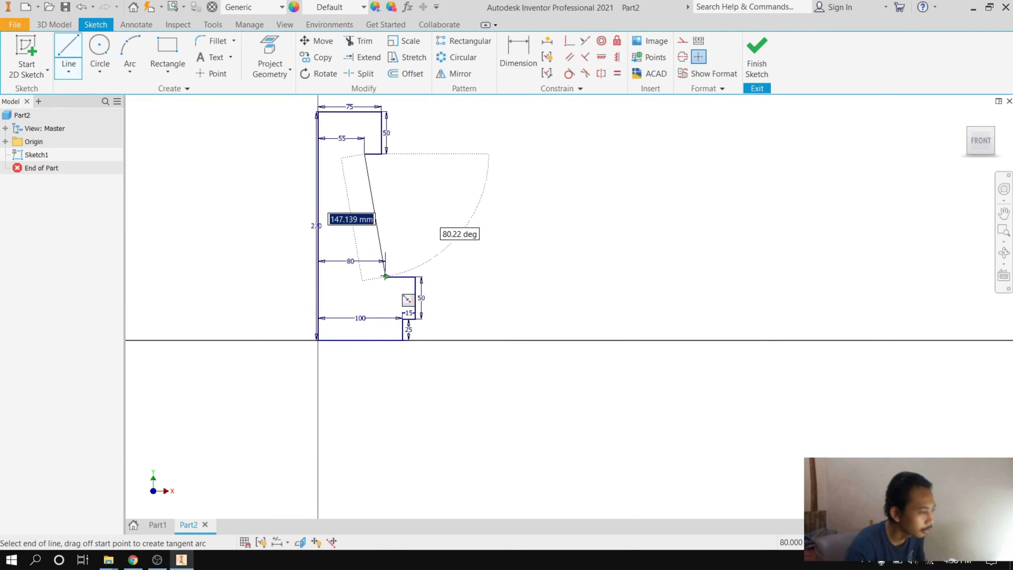
{"action": "left_click", "coordinate": [385, 276]}
{"action": "right_click", "coordinate": [423, 249]}
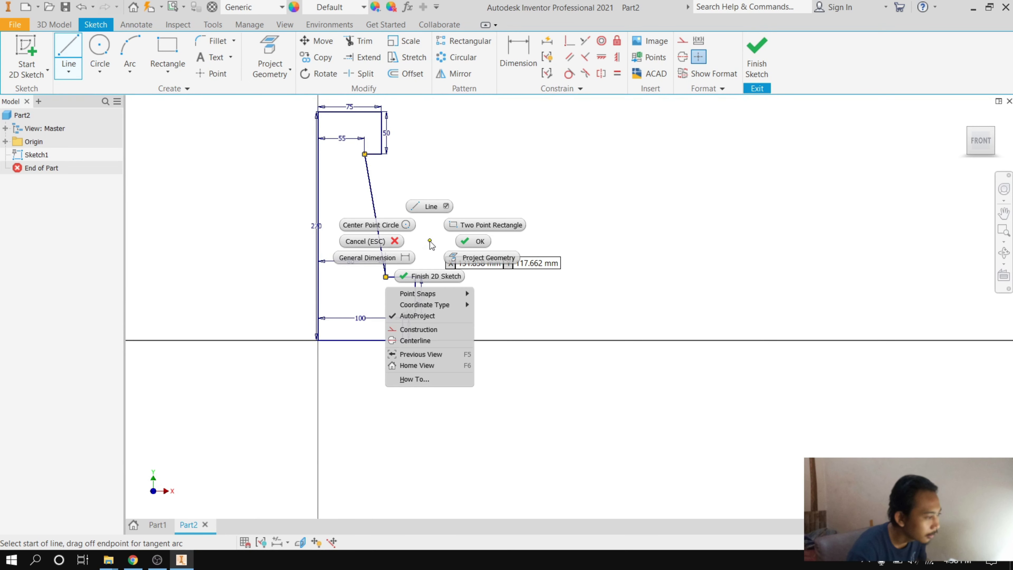
{"action": "left_click", "coordinate": [472, 243]}
{"action": "scroll", "coordinate": [377, 281], "scroll_direction": "down", "scroll_amount": 3}
{"action": "scroll", "coordinate": [377, 280], "scroll_direction": "up", "scroll_amount": 2}
{"action": "scroll", "coordinate": [377, 280], "scroll_direction": "up", "scroll_amount": 1}
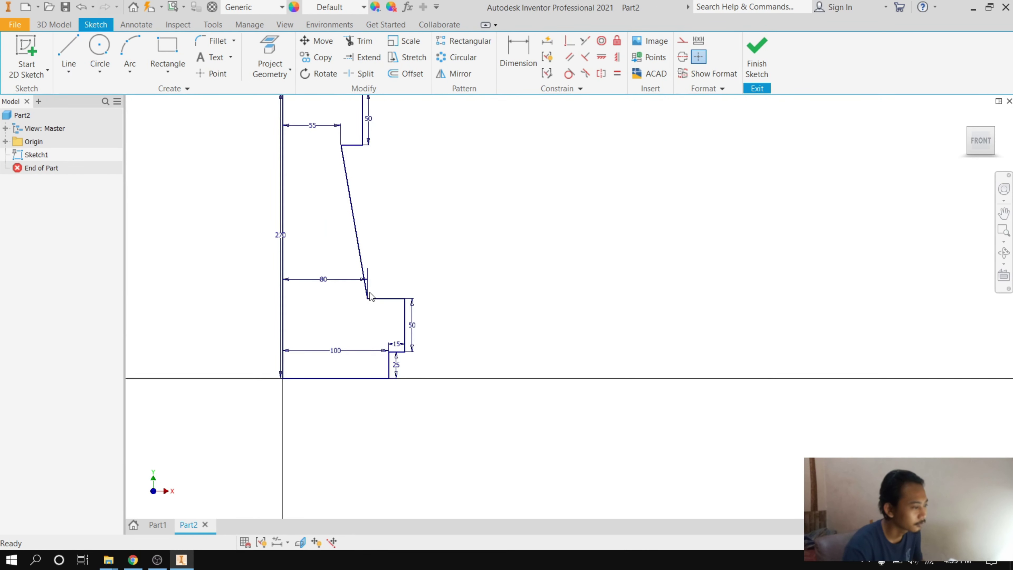
{"action": "scroll", "coordinate": [310, 225], "scroll_direction": "down", "scroll_amount": 3}
{"action": "scroll", "coordinate": [310, 225], "scroll_direction": "up", "scroll_amount": 2}
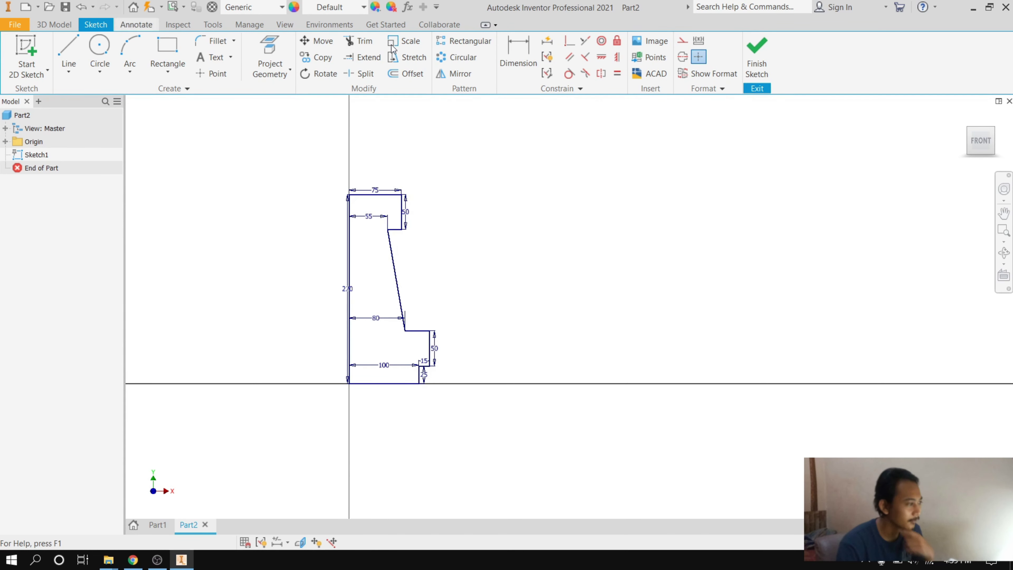
{"action": "left_click", "coordinate": [757, 56]}
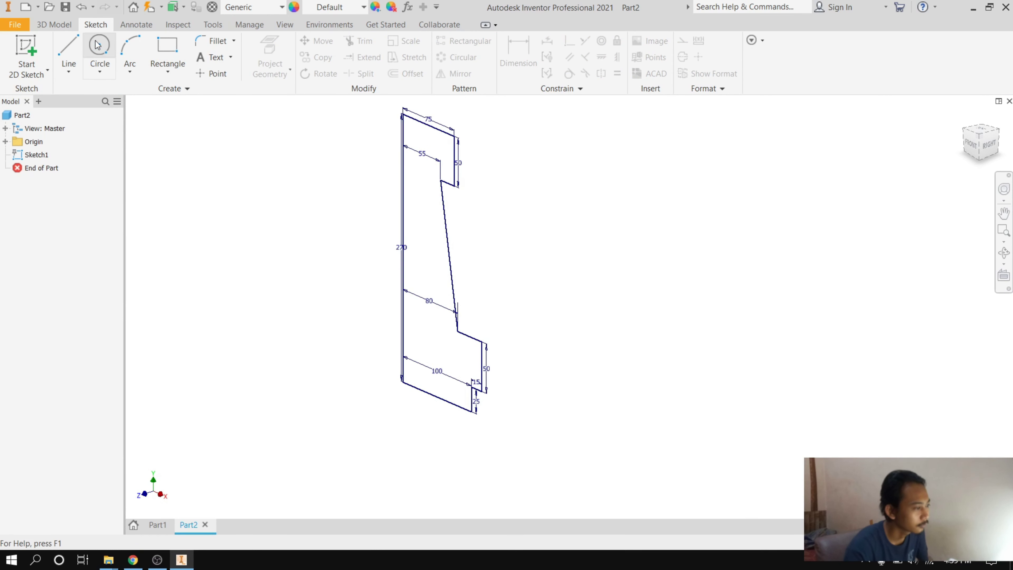
Step: Revolve Sketch1's profile 360° about the 270 mm vertical line to create Revolution1
{"action": "left_click", "coordinate": [69, 28]}
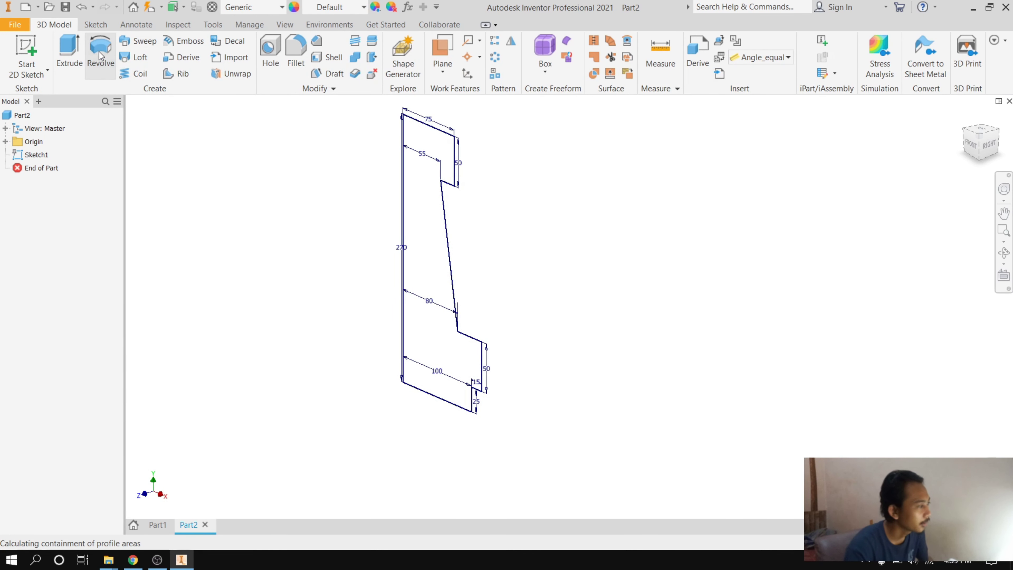
{"action": "left_click", "coordinate": [100, 55]}
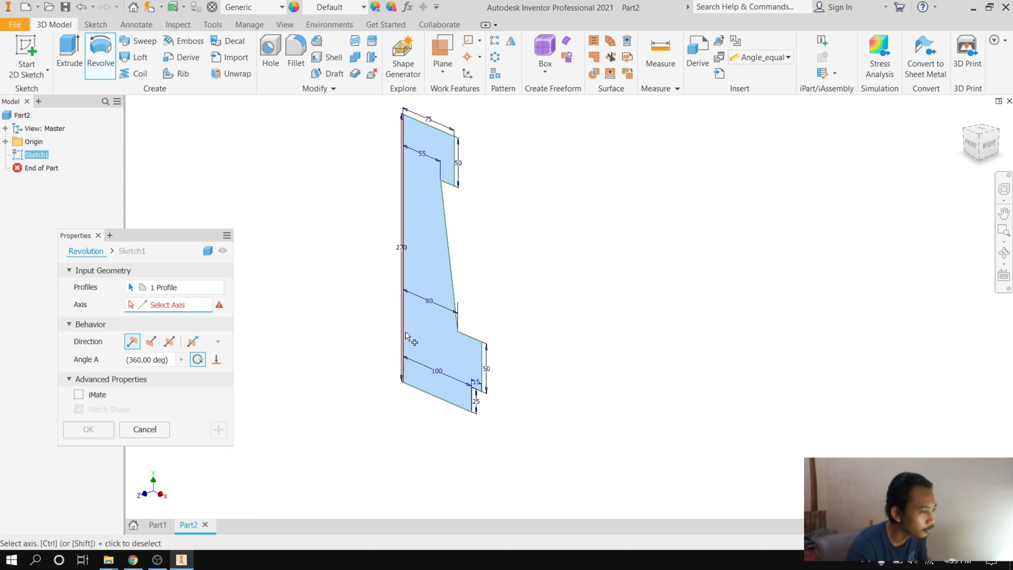
{"action": "left_click", "coordinate": [403, 214]}
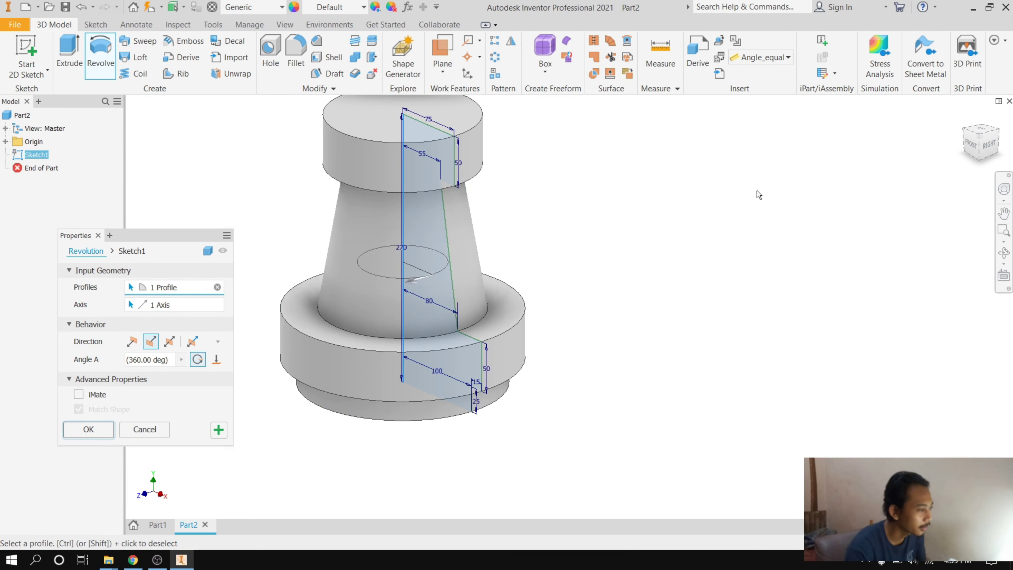
{"action": "left_click", "coordinate": [972, 151]}
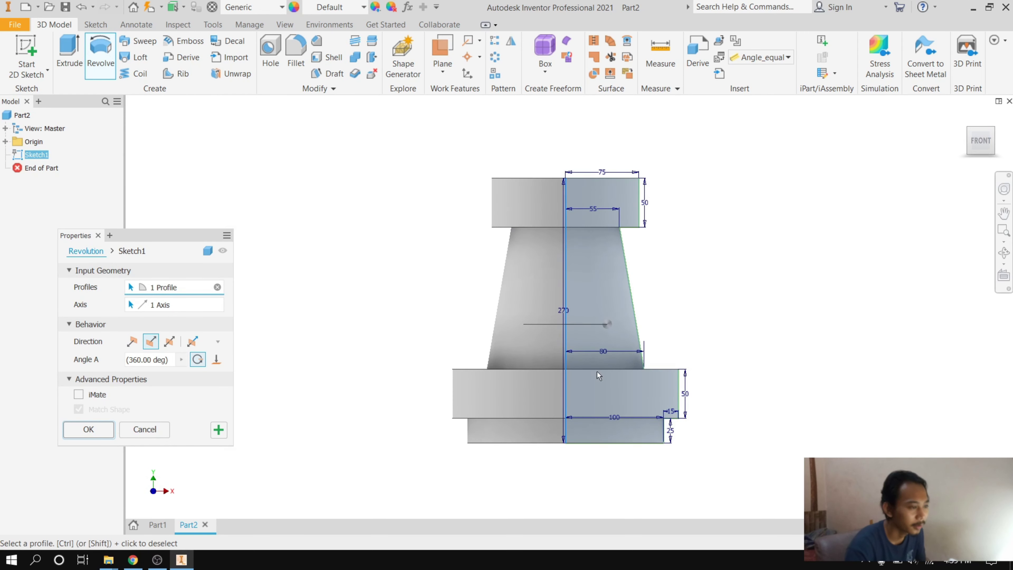
{"action": "scroll", "coordinate": [582, 375], "scroll_direction": "up", "scroll_amount": 2}
{"action": "scroll", "coordinate": [519, 380], "scroll_direction": "down", "scroll_amount": 1}
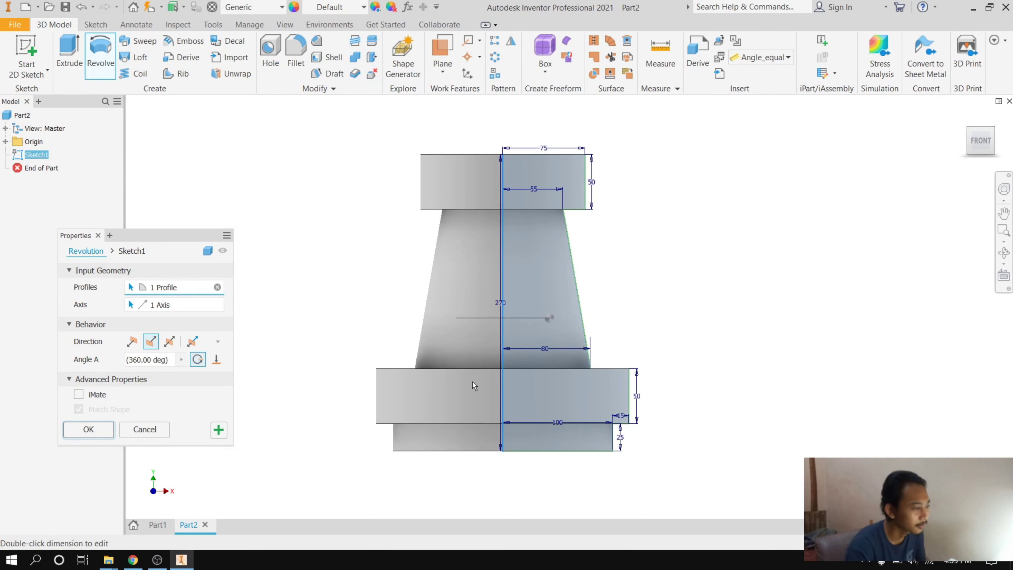
{"action": "left_click", "coordinate": [87, 434]}
Step: View the part from underneath and start a new sketch on its bottom ring face
{"action": "left_click", "coordinate": [999, 149]}
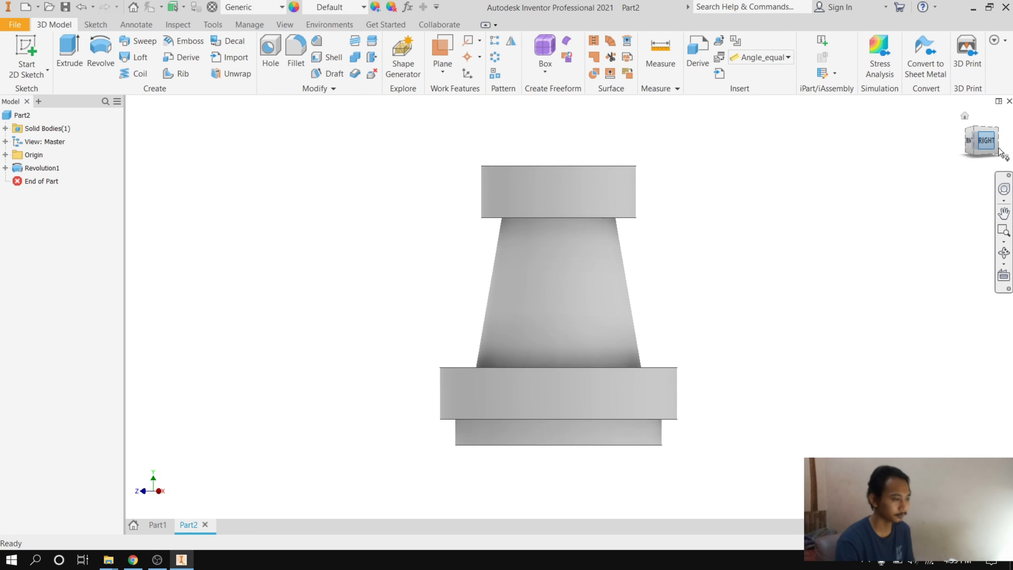
{"action": "left_click", "coordinate": [963, 143]}
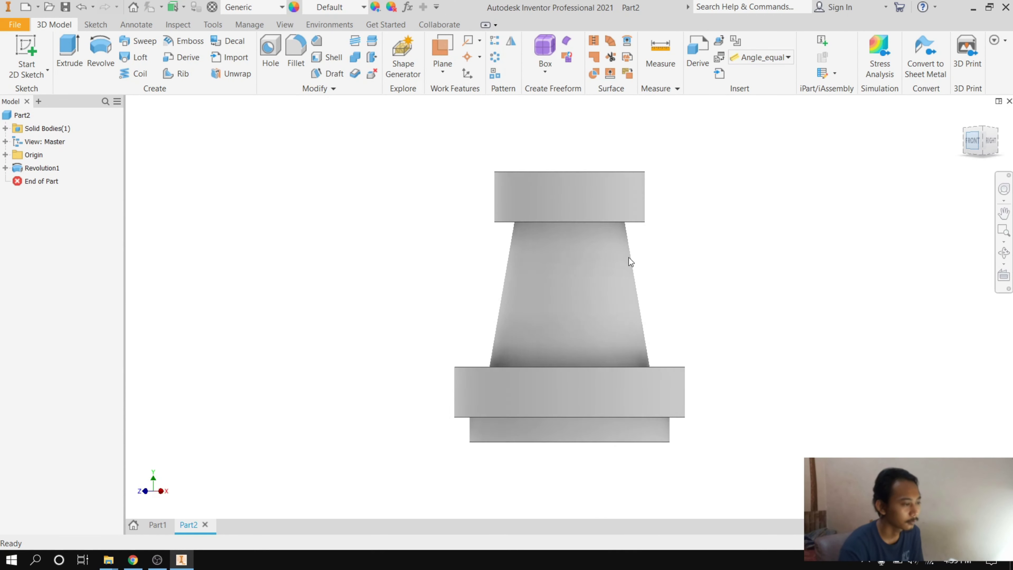
{"action": "left_click", "coordinate": [978, 160]}
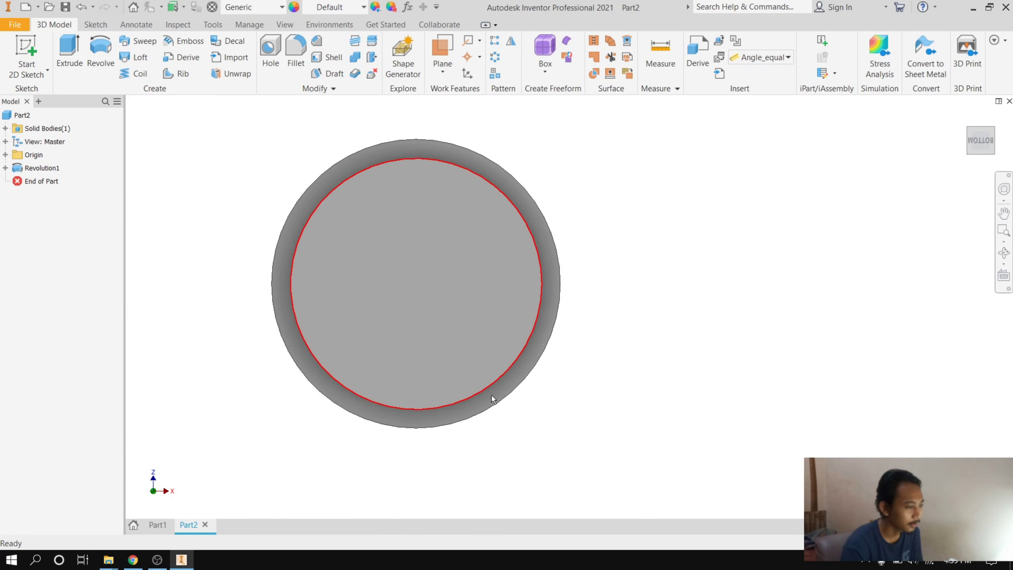
{"action": "scroll", "coordinate": [510, 379], "scroll_direction": "up", "scroll_amount": 2}
{"action": "scroll", "coordinate": [506, 371], "scroll_direction": "down", "scroll_amount": 4}
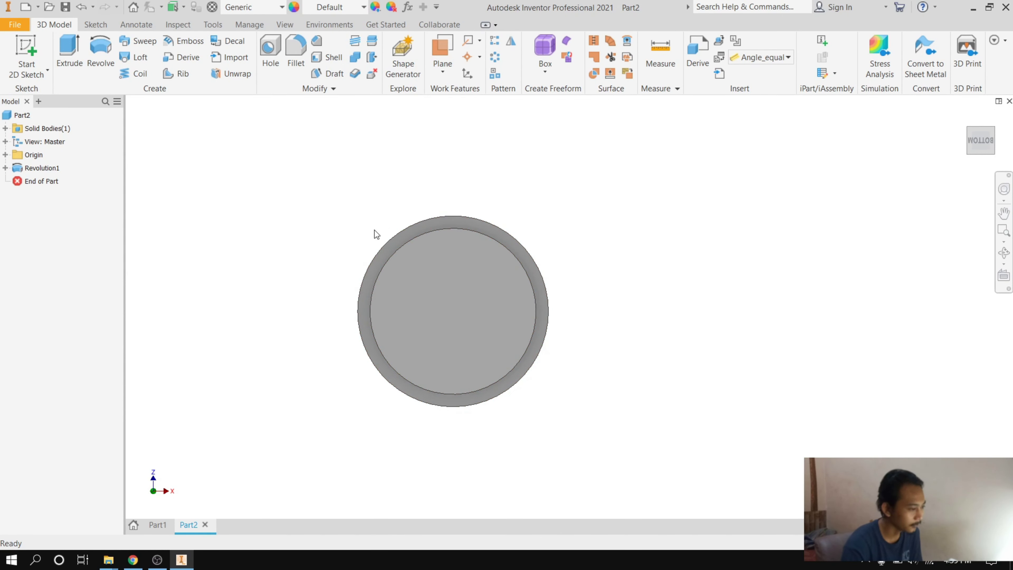
{"action": "scroll", "coordinate": [429, 232], "scroll_direction": "up", "scroll_amount": 3}
{"action": "scroll", "coordinate": [362, 237], "scroll_direction": "down", "scroll_amount": 5}
{"action": "scroll", "coordinate": [430, 245], "scroll_direction": "up", "scroll_amount": 3}
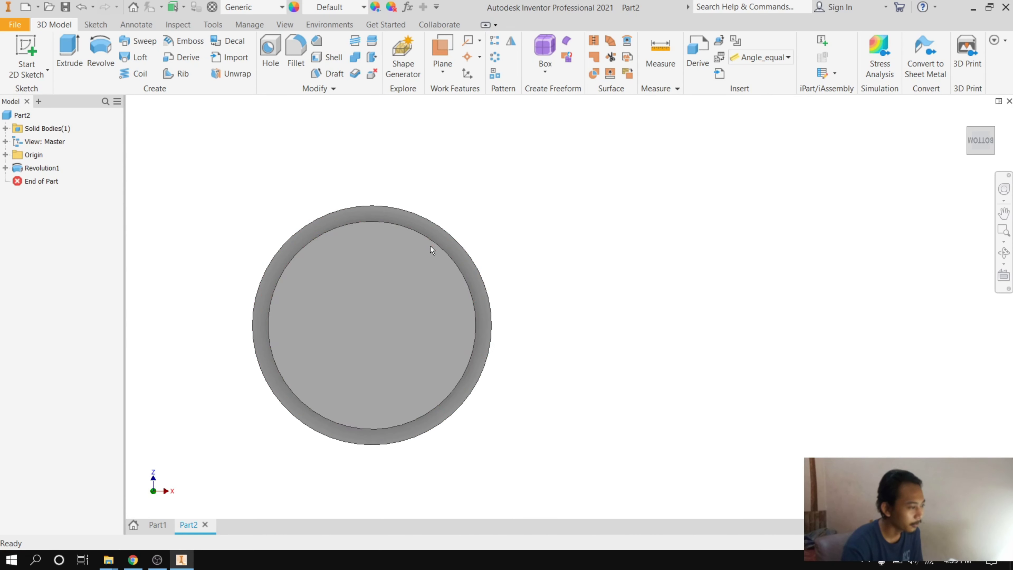
{"action": "left_click", "coordinate": [450, 240]}
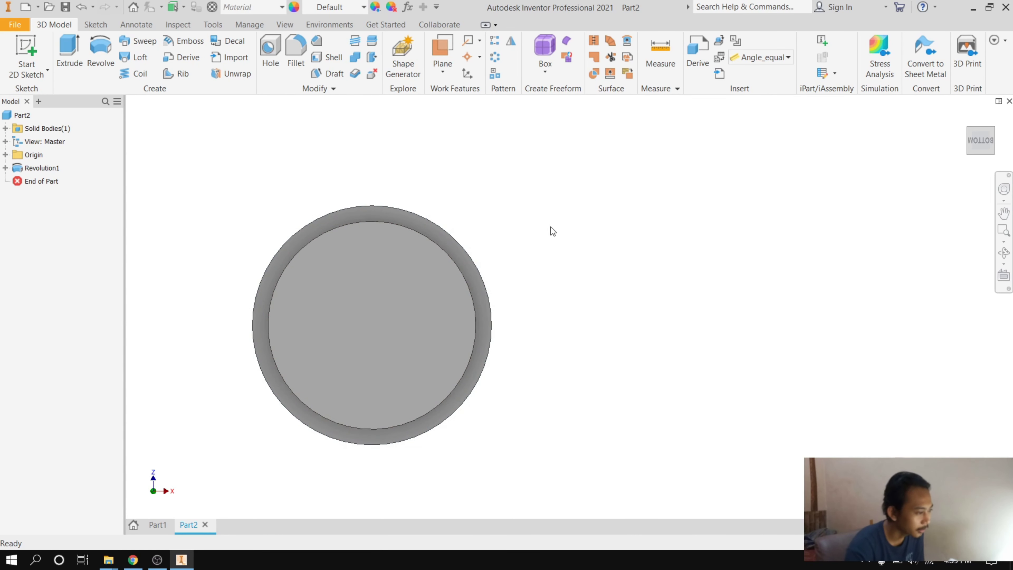
{"action": "left_click", "coordinate": [465, 261]}
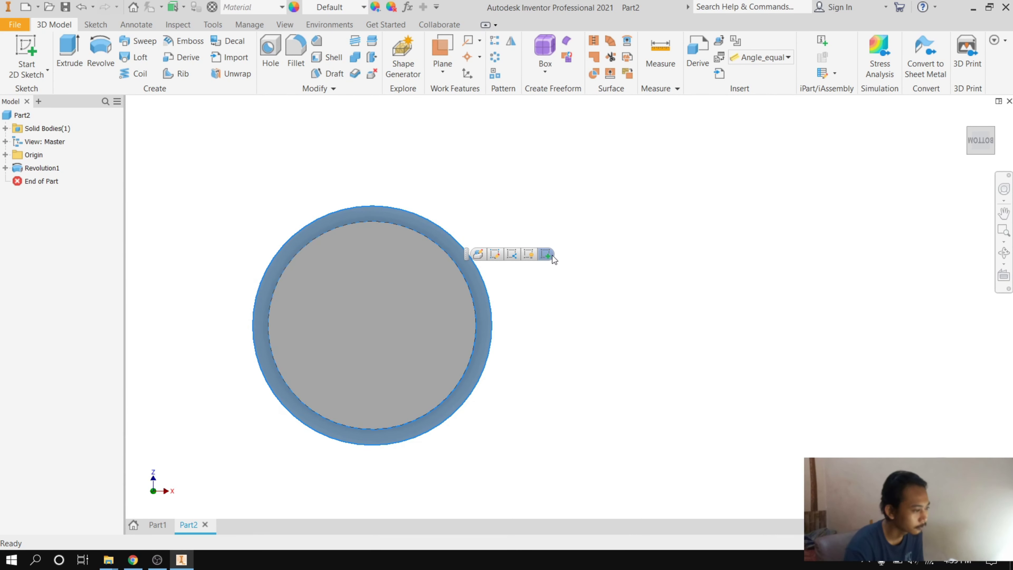
{"action": "left_click", "coordinate": [552, 256]}
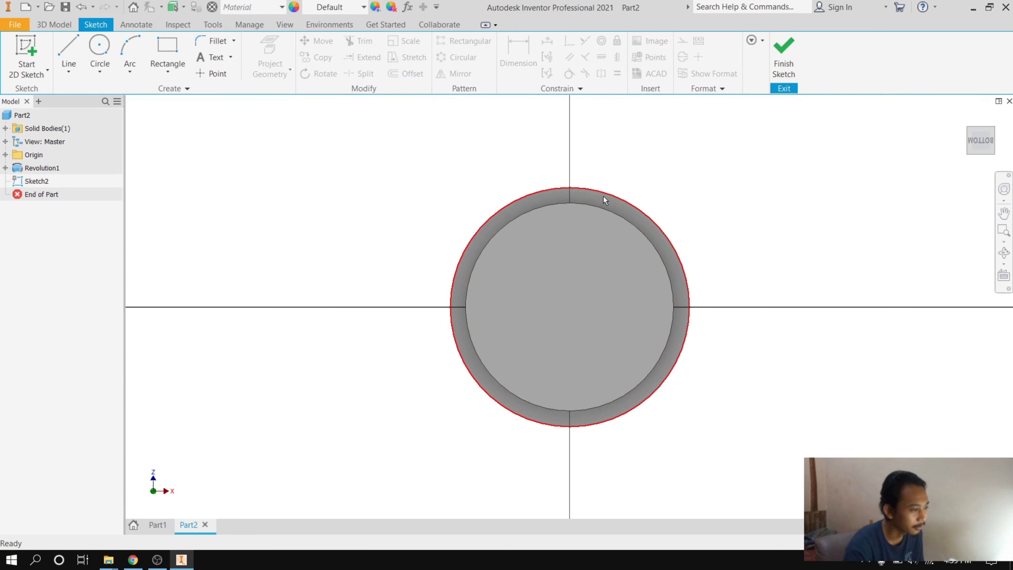
Step: Reorient and zoom the view to look straight at the bottom face
{"action": "scroll", "coordinate": [603, 195], "scroll_direction": "down", "scroll_amount": 3}
{"action": "scroll", "coordinate": [576, 193], "scroll_direction": "down", "scroll_amount": 3}
{"action": "scroll", "coordinate": [508, 208], "scroll_direction": "up", "scroll_amount": 8}
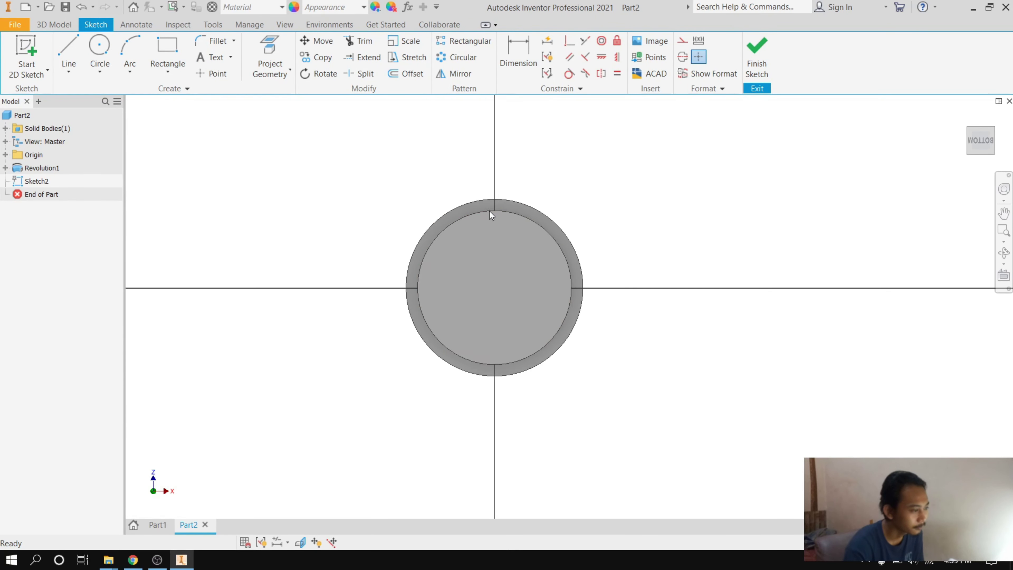
{"action": "mouse_move", "coordinate": [980, 140]}
{"action": "left_click", "coordinate": [993, 143]}
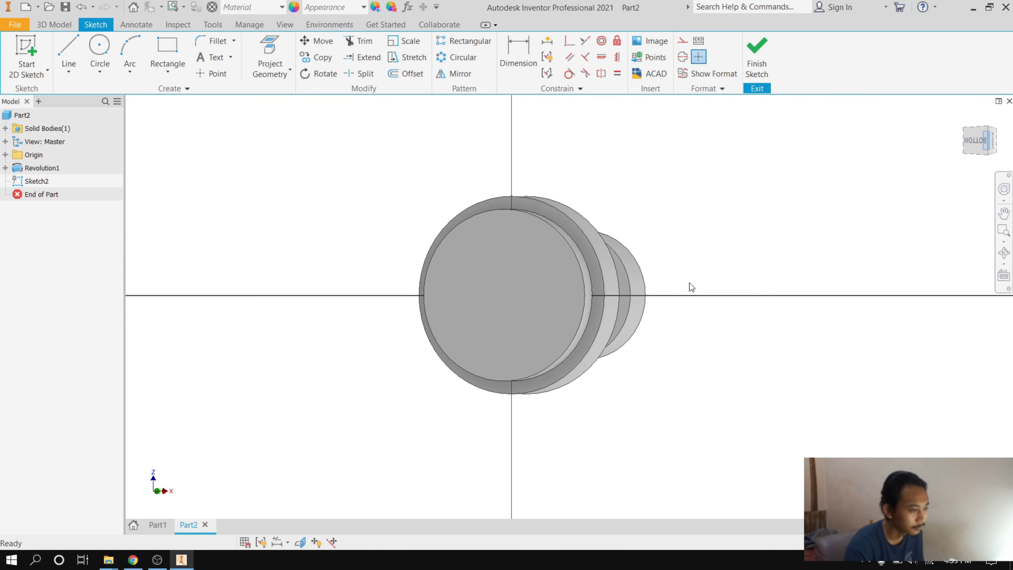
{"action": "scroll", "coordinate": [566, 307], "scroll_direction": "down", "scroll_amount": 5}
{"action": "scroll", "coordinate": [570, 303], "scroll_direction": "up", "scroll_amount": 3}
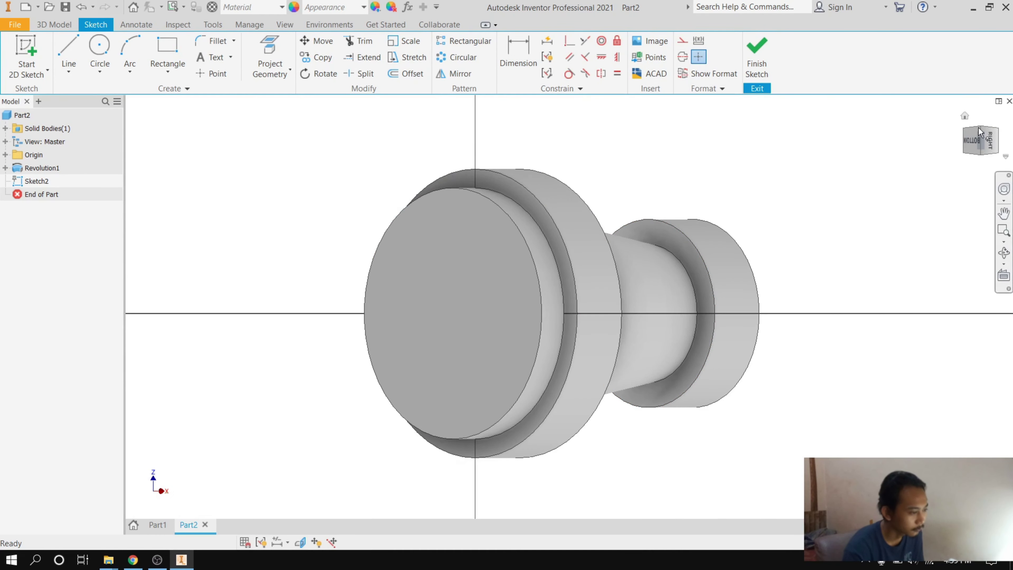
{"action": "left_click", "coordinate": [970, 140]}
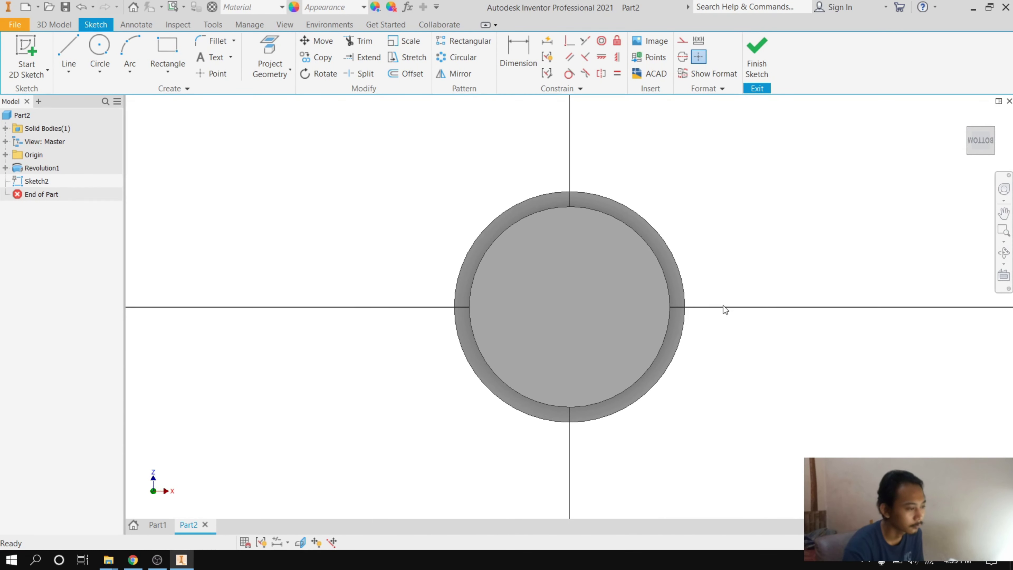
{"action": "scroll", "coordinate": [638, 302], "scroll_direction": "down", "scroll_amount": 3}
{"action": "scroll", "coordinate": [254, 245], "scroll_direction": "up", "scroll_amount": 3}
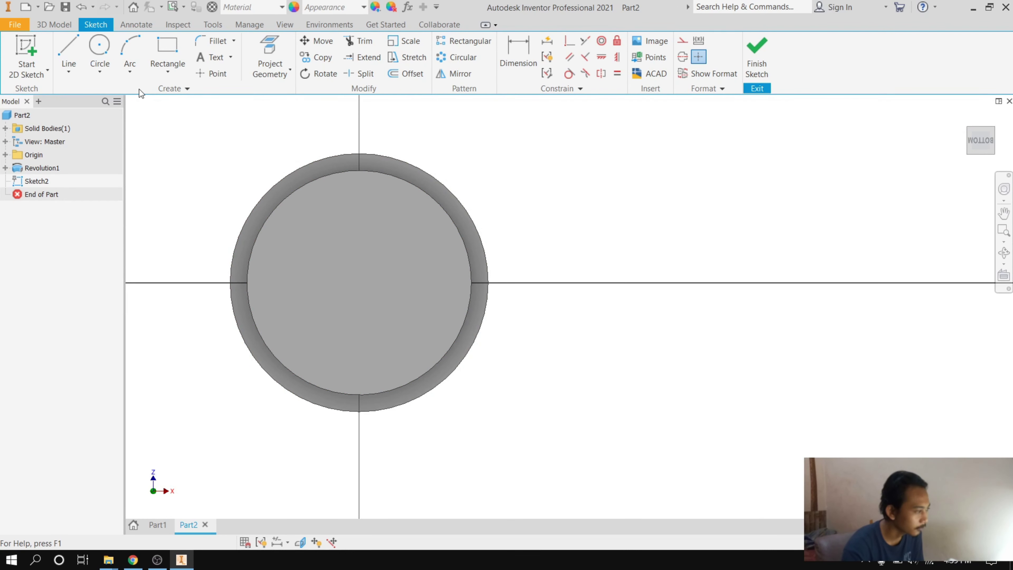
Step: Project the housing's outer circular edge and draw a Ø100 circle on the horizontal axis
{"action": "left_click", "coordinate": [278, 48]}
{"action": "left_click", "coordinate": [484, 243]}
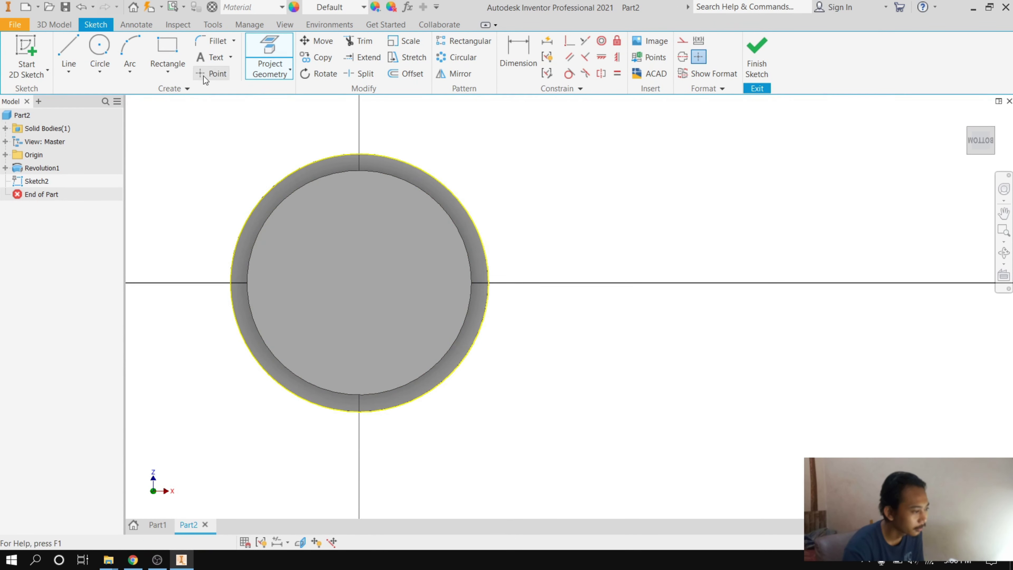
{"action": "left_click", "coordinate": [109, 45]}
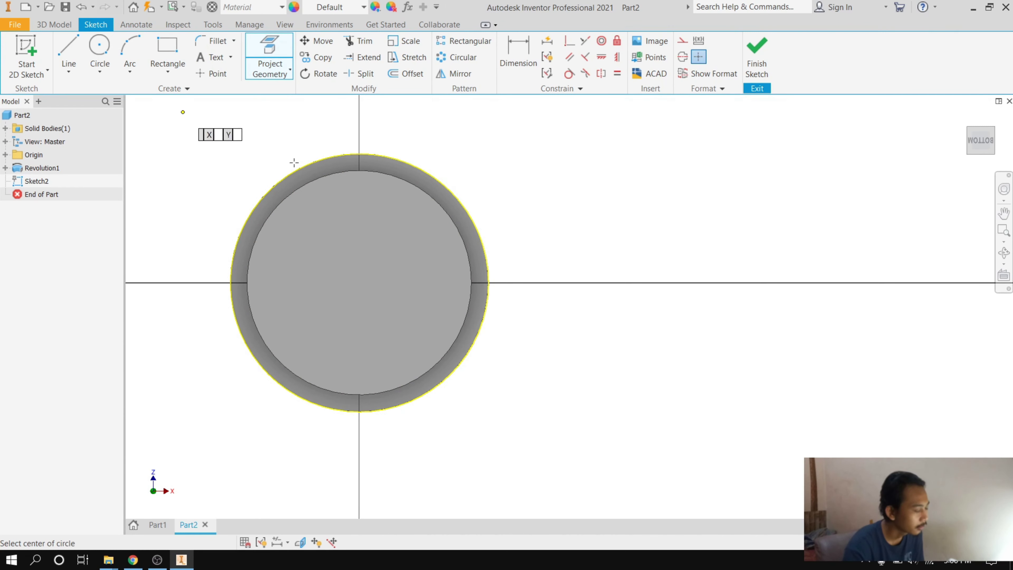
{"action": "left_click", "coordinate": [663, 282]}
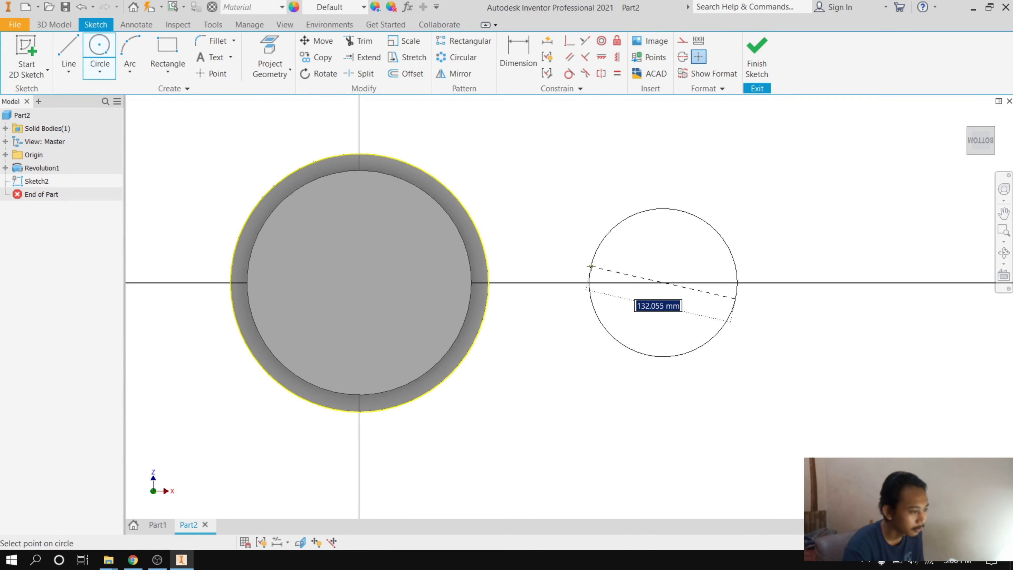
{"action": "type", "text": "100"}
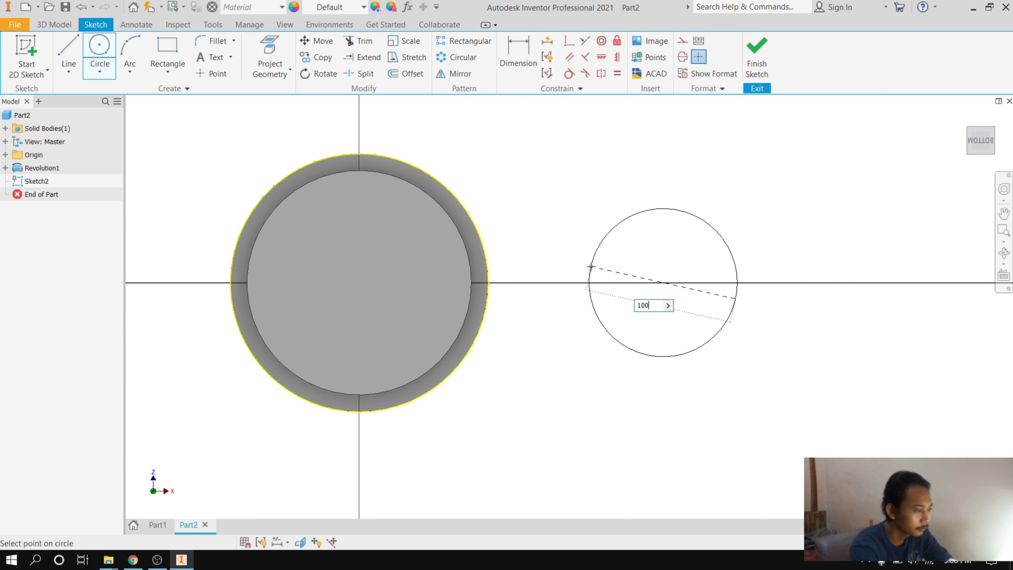
{"action": "key", "text": "Return"}
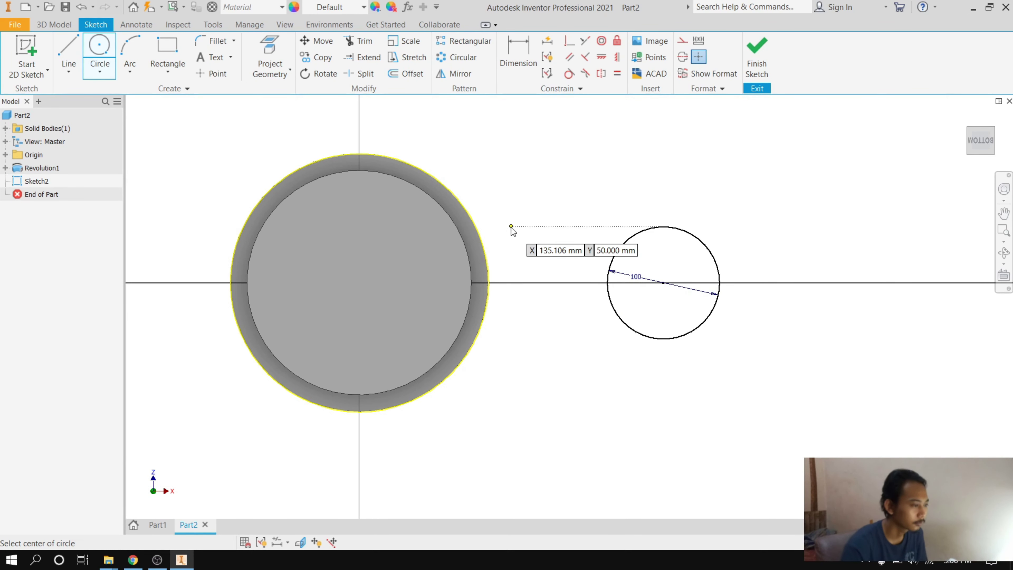
{"action": "right_click", "coordinate": [511, 227]}
{"action": "left_click", "coordinate": [434, 228]}
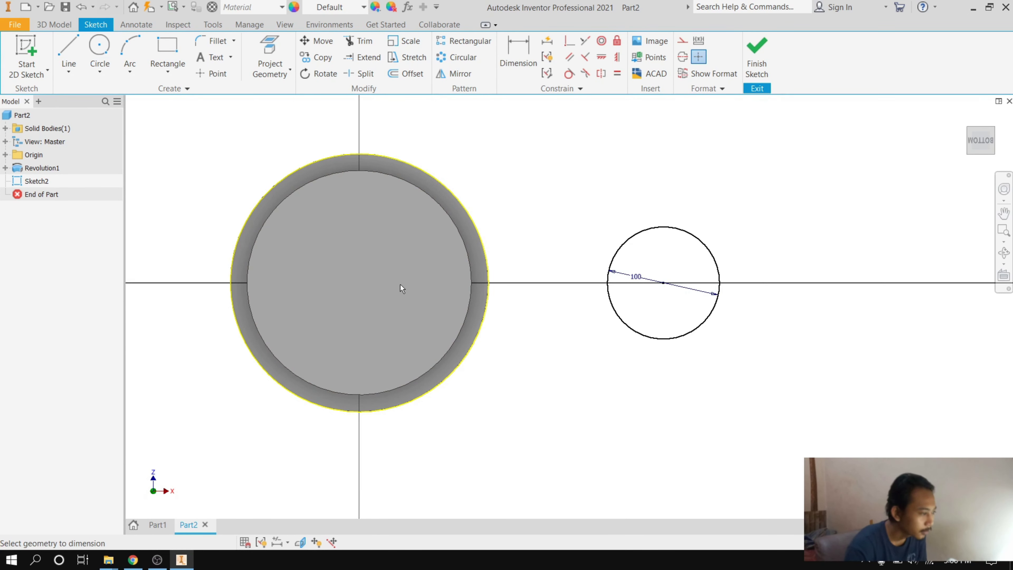
Step: Slice the graphics and dimension the circle centre 175 mm from the origin
{"action": "left_click", "coordinate": [302, 542]}
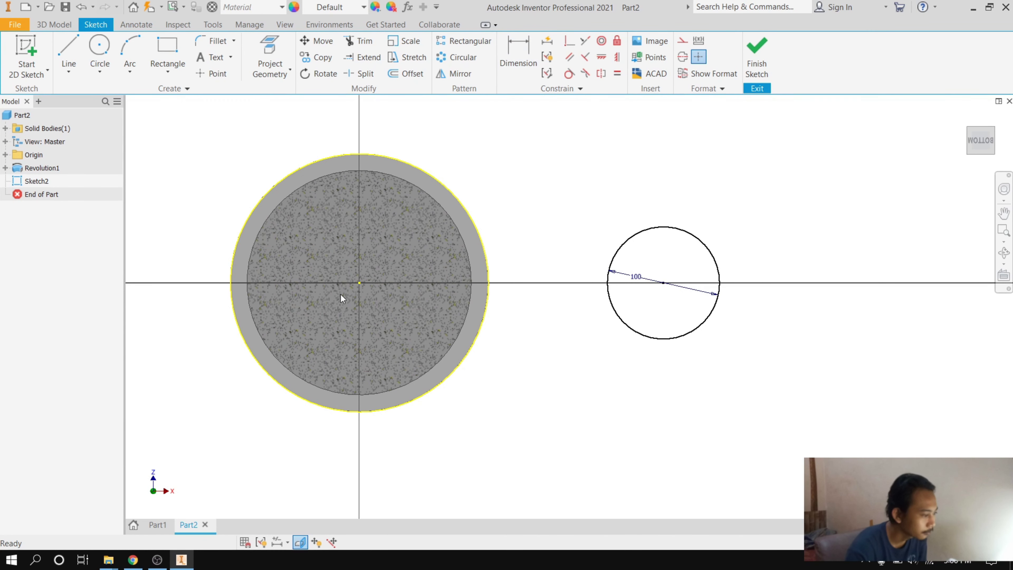
{"action": "key", "text": "d"}
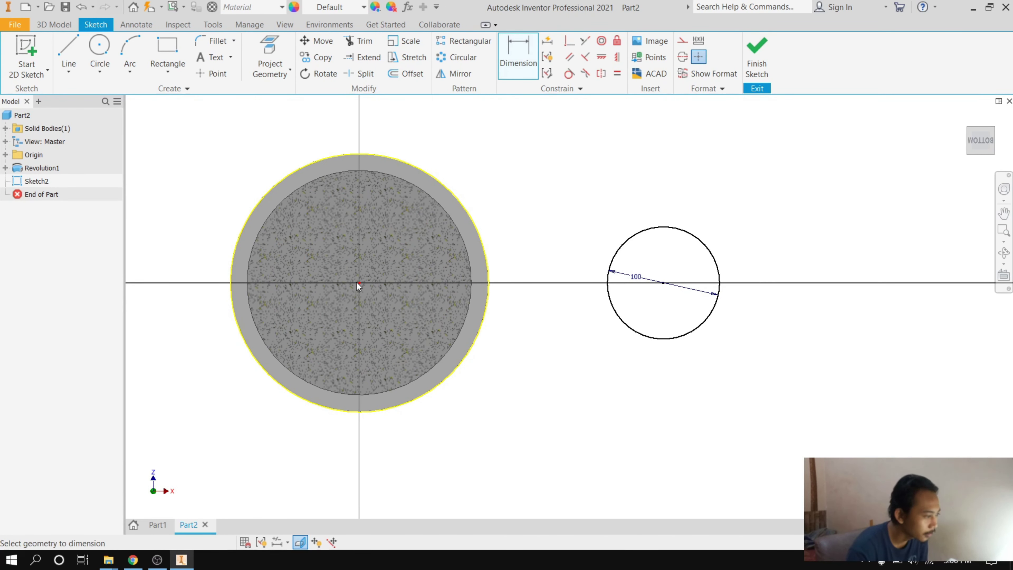
{"action": "left_click", "coordinate": [664, 286]}
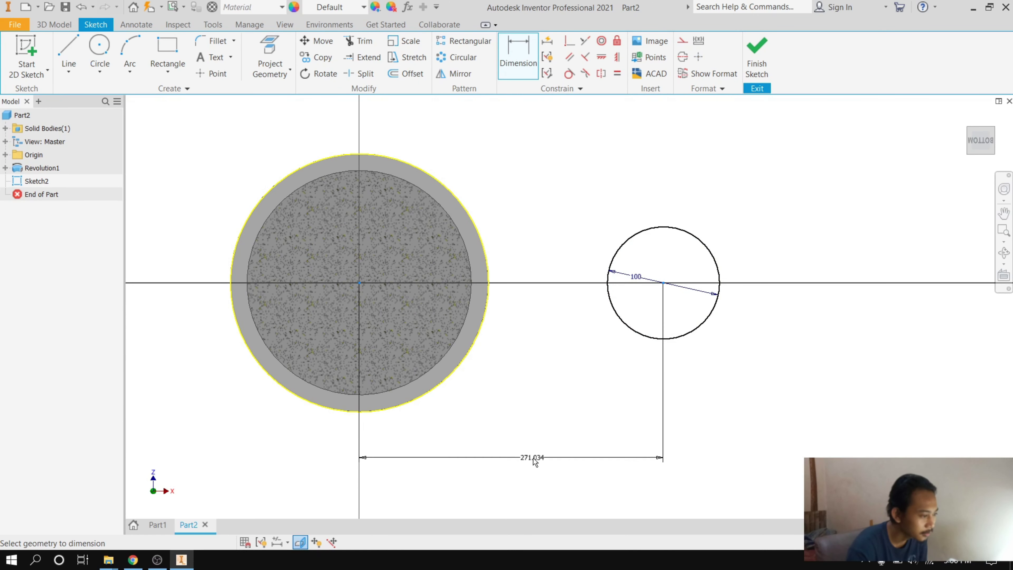
{"action": "left_click", "coordinate": [532, 459]}
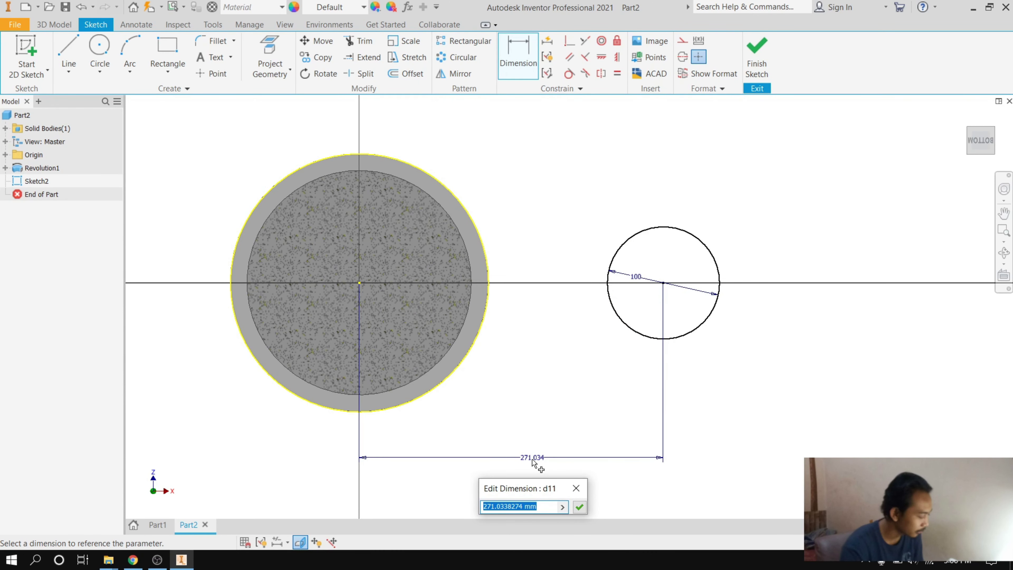
{"action": "type", "text": "175"}
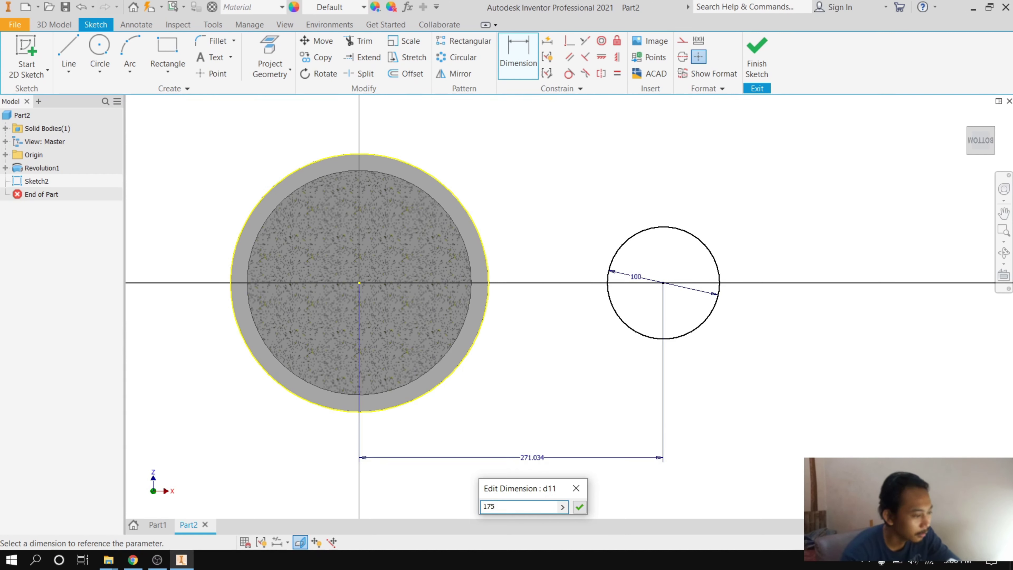
{"action": "key", "text": "Return"}
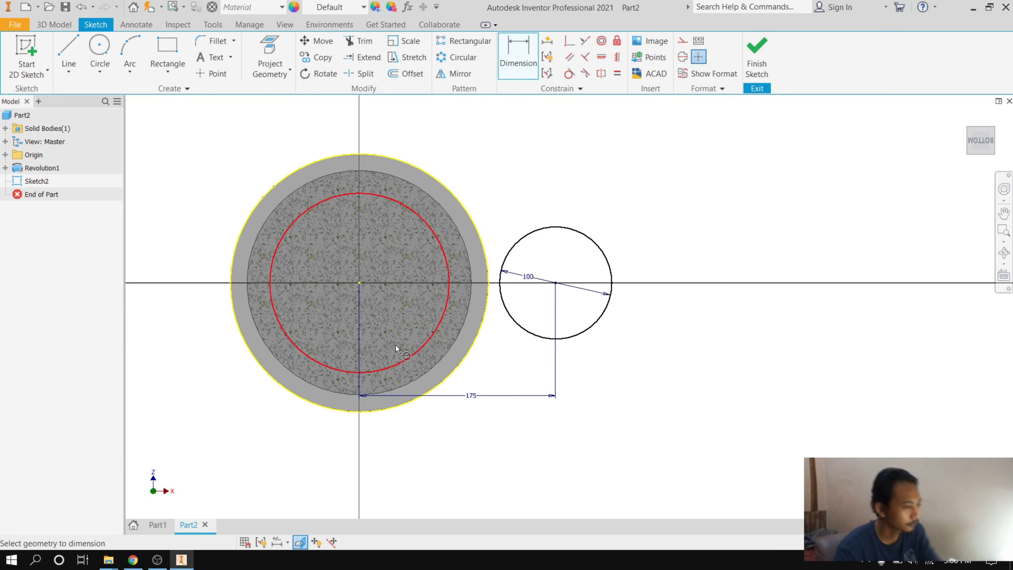
Step: Draw a line from the Ø100 circle's top point to the top of the projected outer circle
{"action": "left_click", "coordinate": [68, 54]}
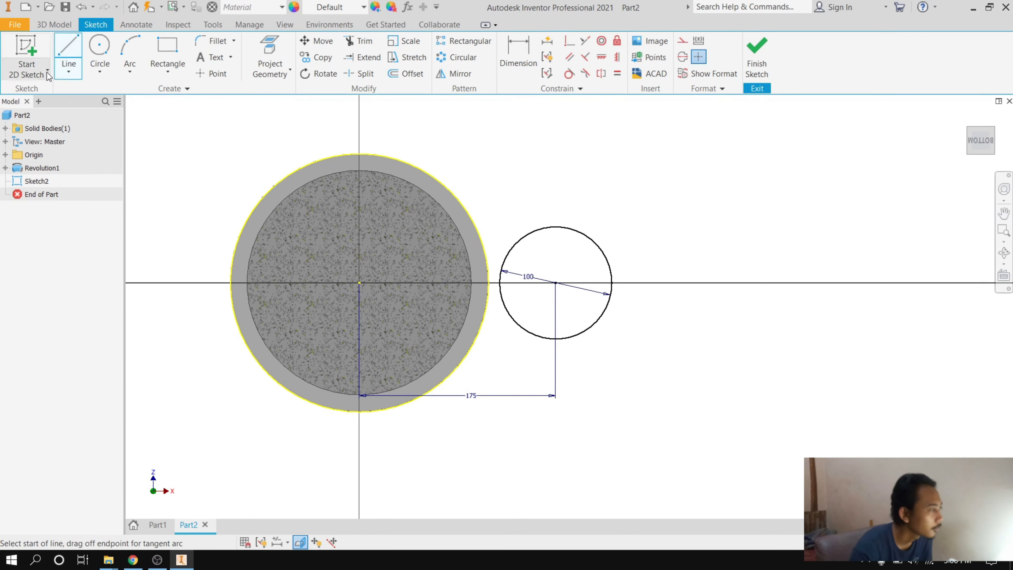
{"action": "scroll", "coordinate": [572, 228], "scroll_direction": "up", "scroll_amount": 3}
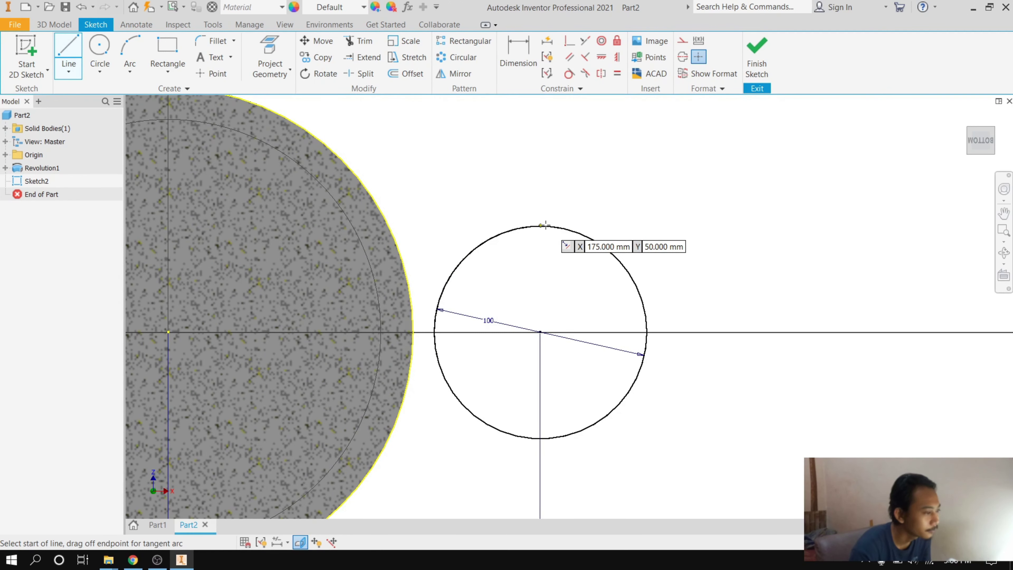
{"action": "left_click", "coordinate": [541, 226]}
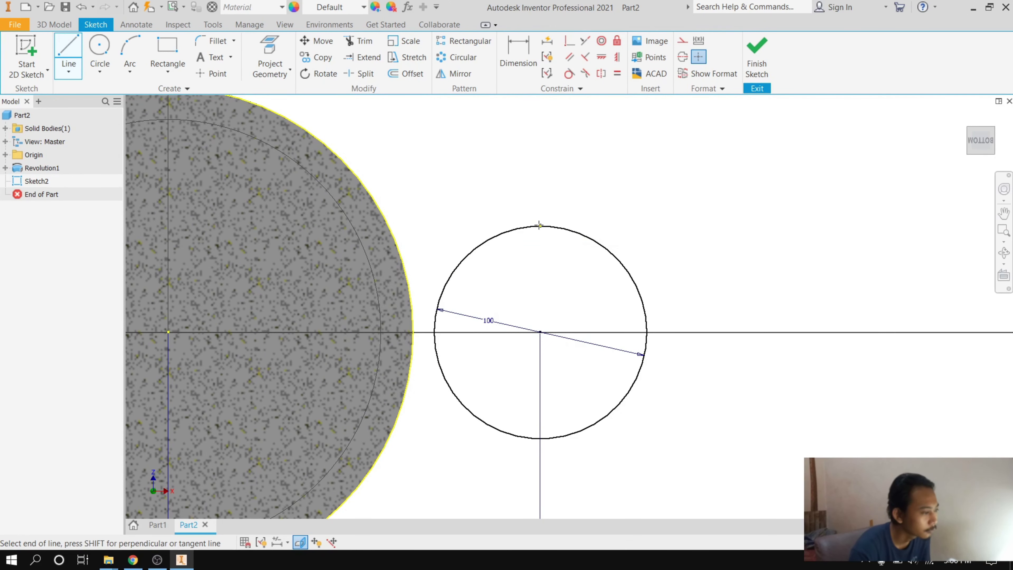
{"action": "scroll", "coordinate": [527, 220], "scroll_direction": "down", "scroll_amount": 5}
{"action": "scroll", "coordinate": [462, 193], "scroll_direction": "up", "scroll_amount": 3}
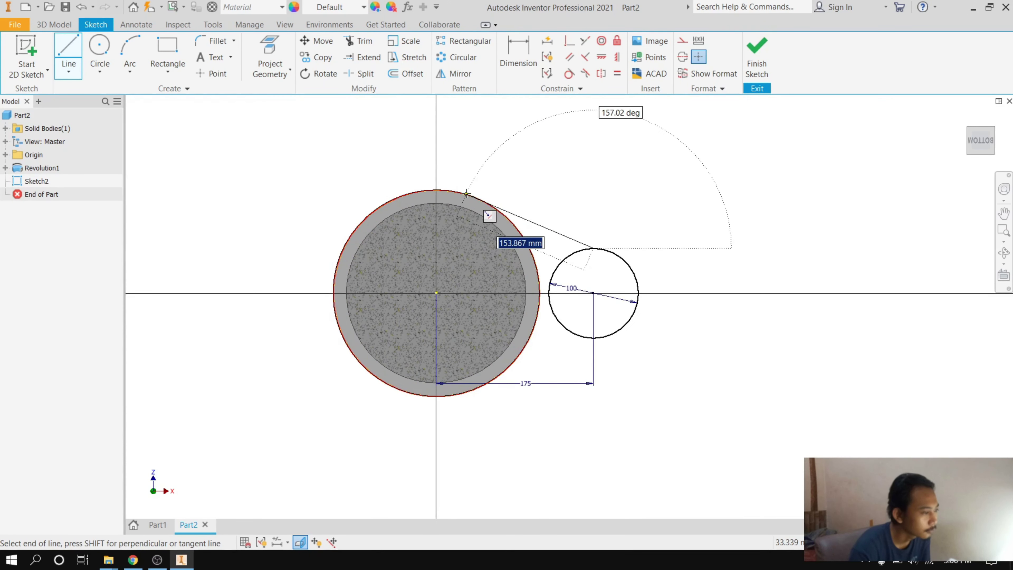
{"action": "double_click", "coordinate": [466, 194]}
{"action": "right_click", "coordinate": [509, 169]}
{"action": "left_click", "coordinate": [520, 131]}
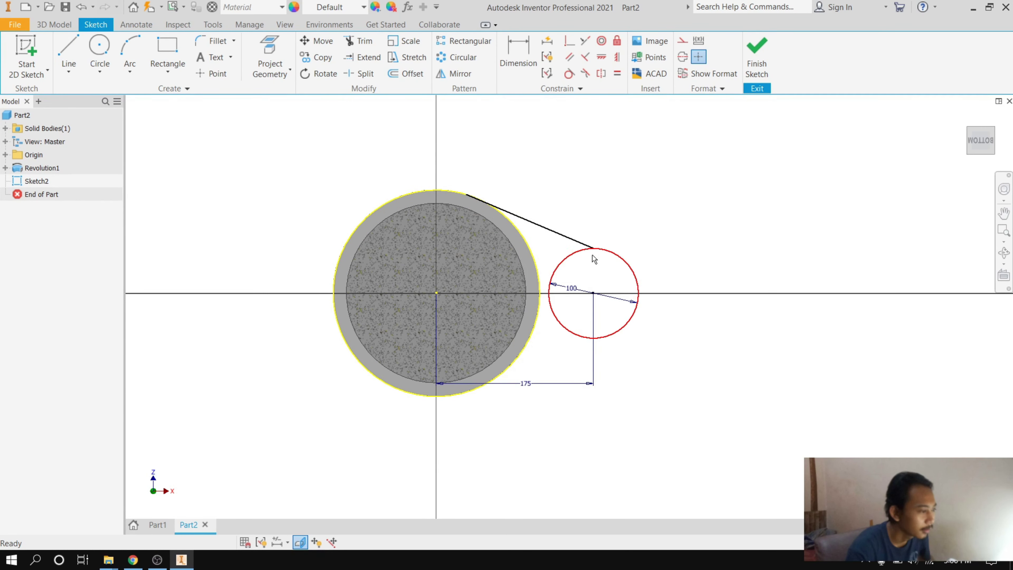
{"action": "scroll", "coordinate": [592, 255], "scroll_direction": "up", "scroll_amount": 3}
{"action": "scroll", "coordinate": [383, 158], "scroll_direction": "up", "scroll_amount": 2}
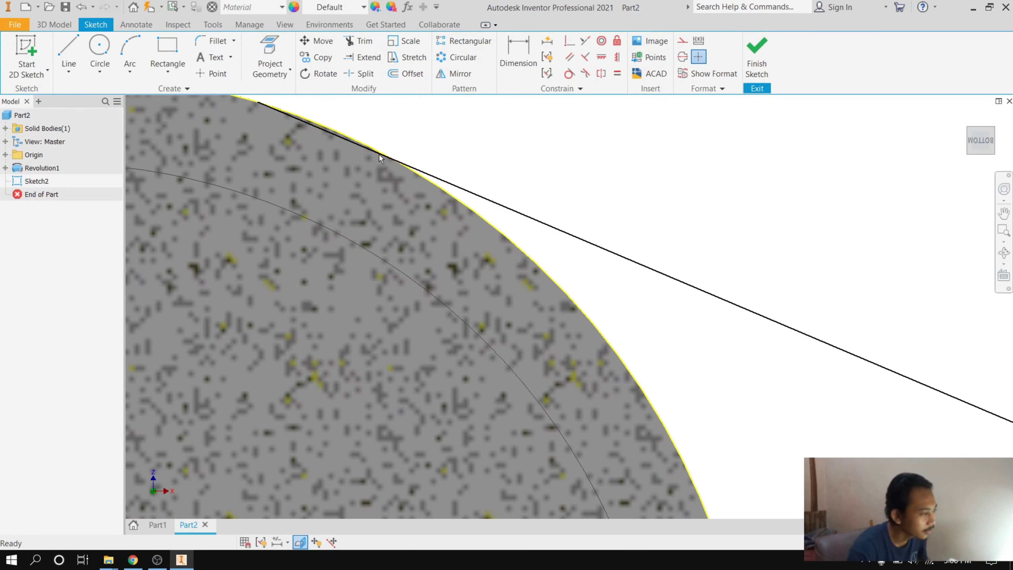
{"action": "scroll", "coordinate": [376, 156], "scroll_direction": "down", "scroll_amount": 1}
{"action": "scroll", "coordinate": [375, 156], "scroll_direction": "up", "scroll_amount": 3}
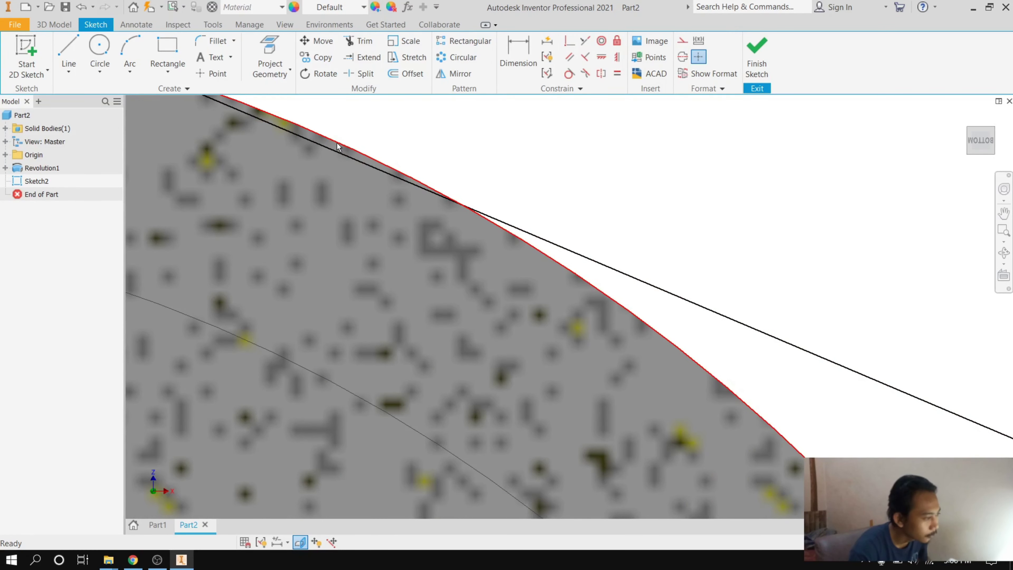
{"action": "scroll", "coordinate": [338, 147], "scroll_direction": "down", "scroll_amount": 2}
{"action": "scroll", "coordinate": [330, 151], "scroll_direction": "up", "scroll_amount": 2}
{"action": "scroll", "coordinate": [325, 155], "scroll_direction": "down", "scroll_amount": 1}
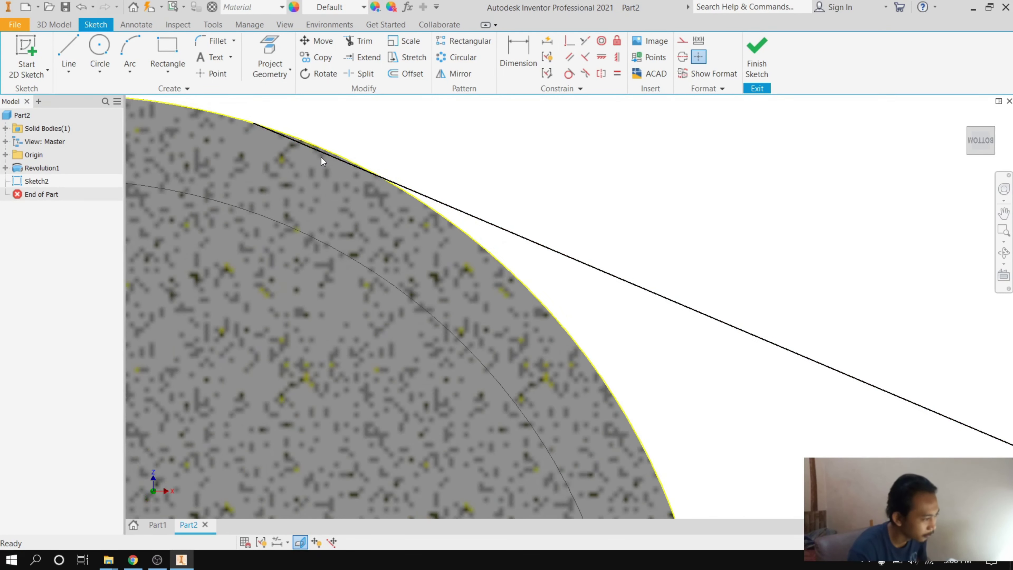
{"action": "scroll", "coordinate": [322, 157], "scroll_direction": "down", "scroll_amount": 1}
{"action": "scroll", "coordinate": [399, 176], "scroll_direction": "down", "scroll_amount": 1}
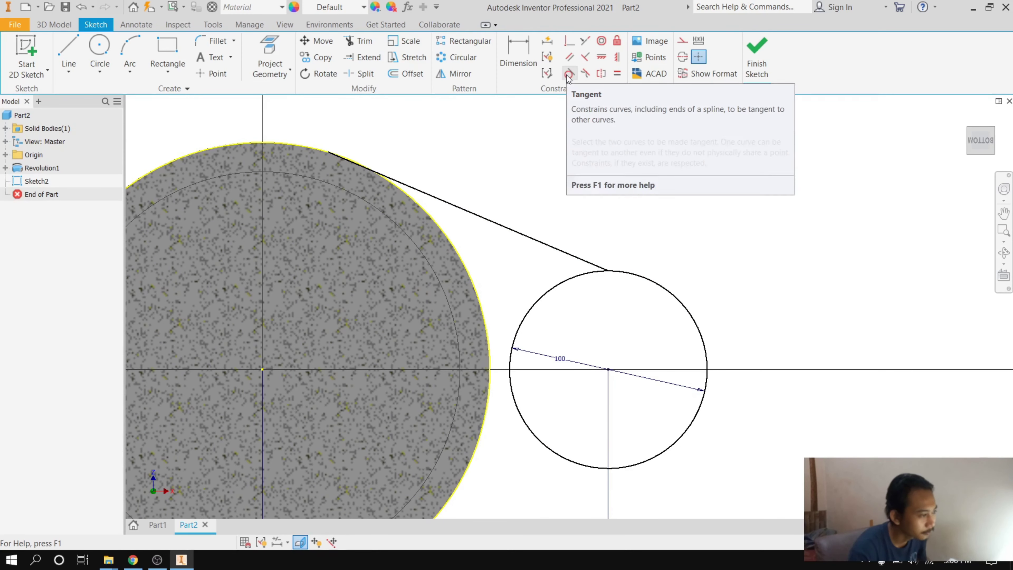
{"action": "mouse_move", "coordinate": [568, 74]}
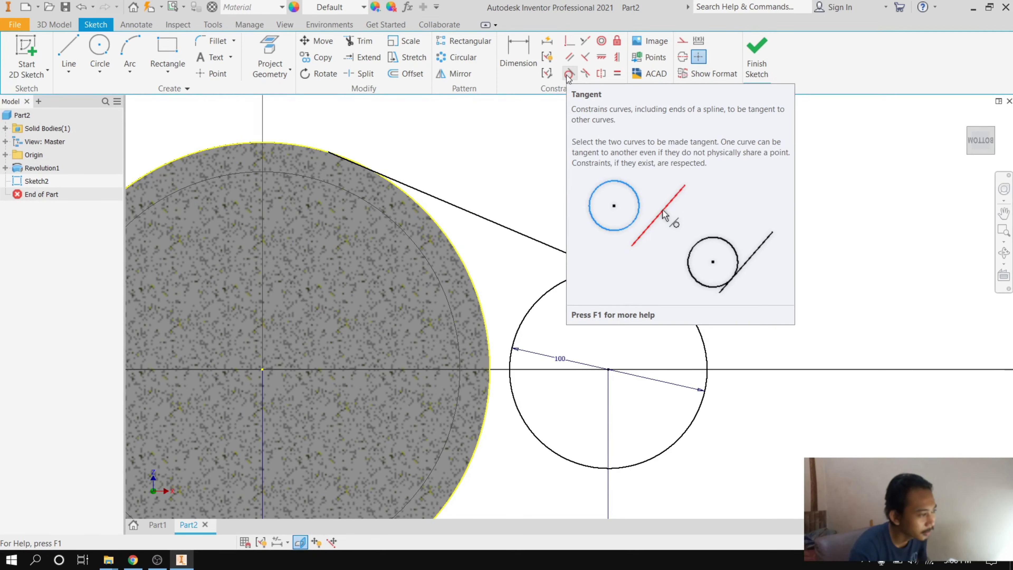
Step: Make the joining line tangent to both the large circle and the Ø100 circle
{"action": "left_click", "coordinate": [569, 74]}
{"action": "scroll", "coordinate": [333, 134], "scroll_direction": "up", "scroll_amount": 2}
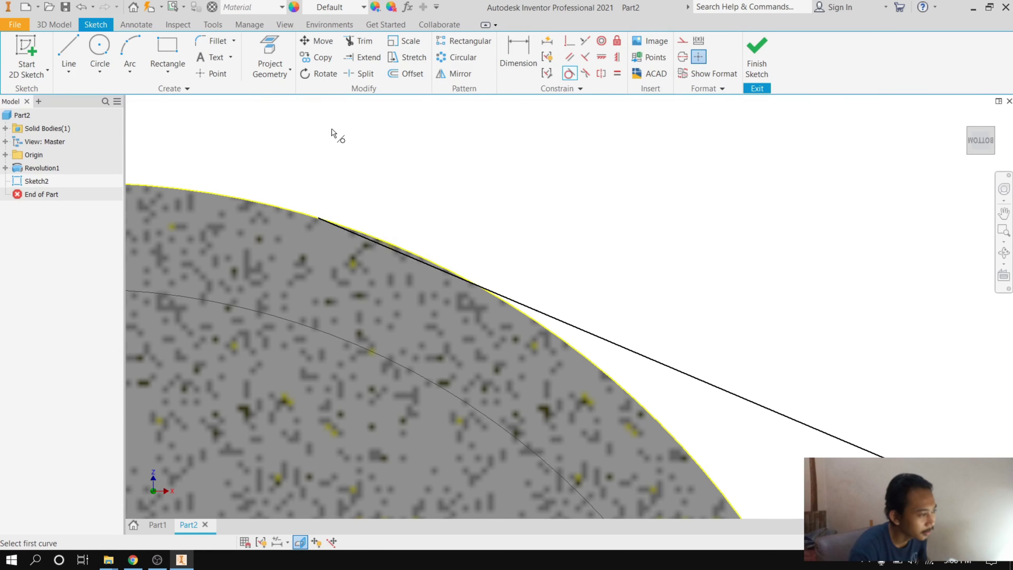
{"action": "left_click", "coordinate": [535, 327]}
{"action": "left_click", "coordinate": [543, 312]}
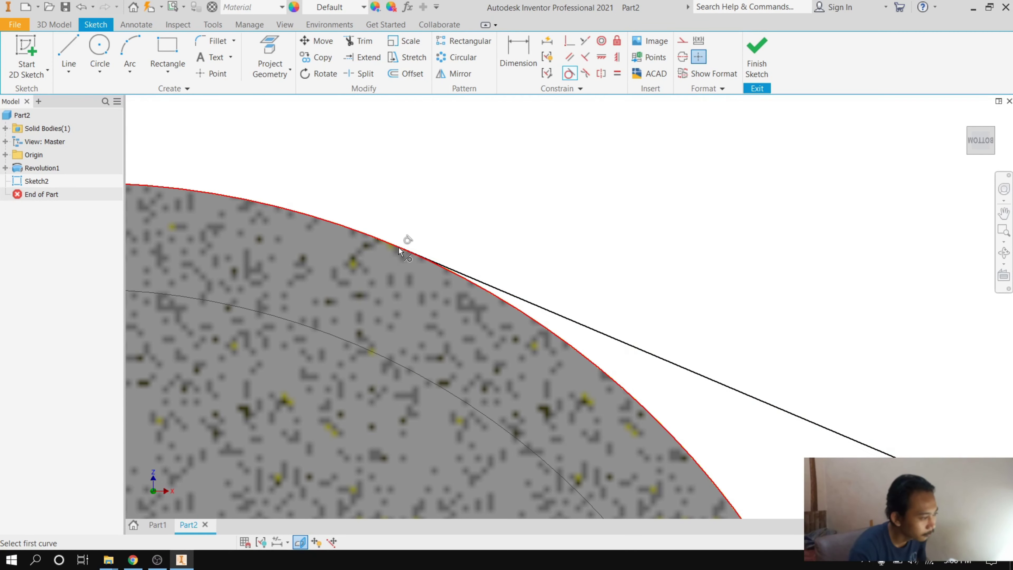
{"action": "scroll", "coordinate": [398, 250], "scroll_direction": "down", "scroll_amount": 2}
{"action": "scroll", "coordinate": [398, 249], "scroll_direction": "up", "scroll_amount": 2}
{"action": "scroll", "coordinate": [397, 257], "scroll_direction": "down", "scroll_amount": 1}
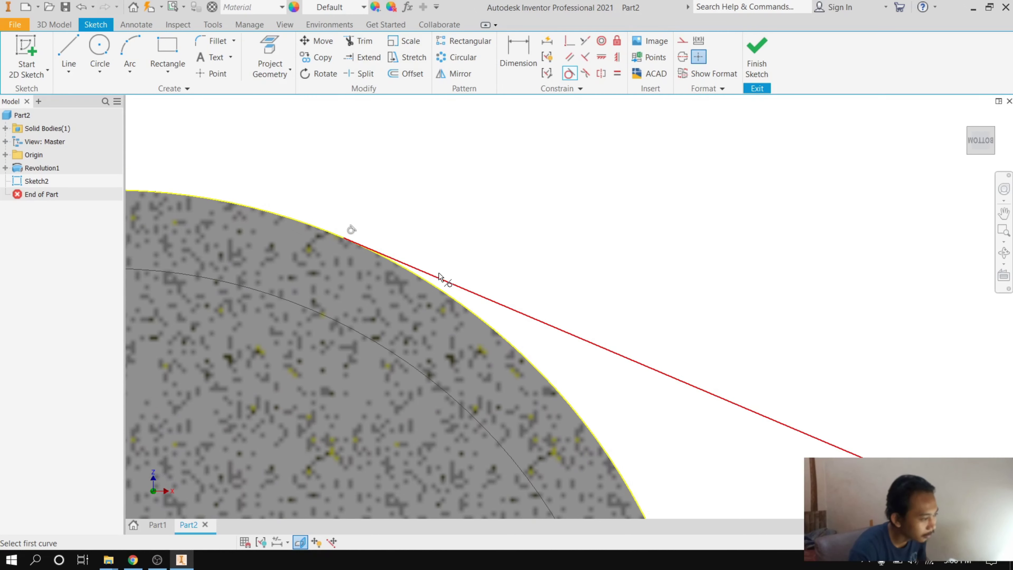
{"action": "scroll", "coordinate": [360, 259], "scroll_direction": "down", "scroll_amount": 1}
{"action": "scroll", "coordinate": [443, 281], "scroll_direction": "down", "scroll_amount": 1}
{"action": "scroll", "coordinate": [482, 319], "scroll_direction": "up", "scroll_amount": 3}
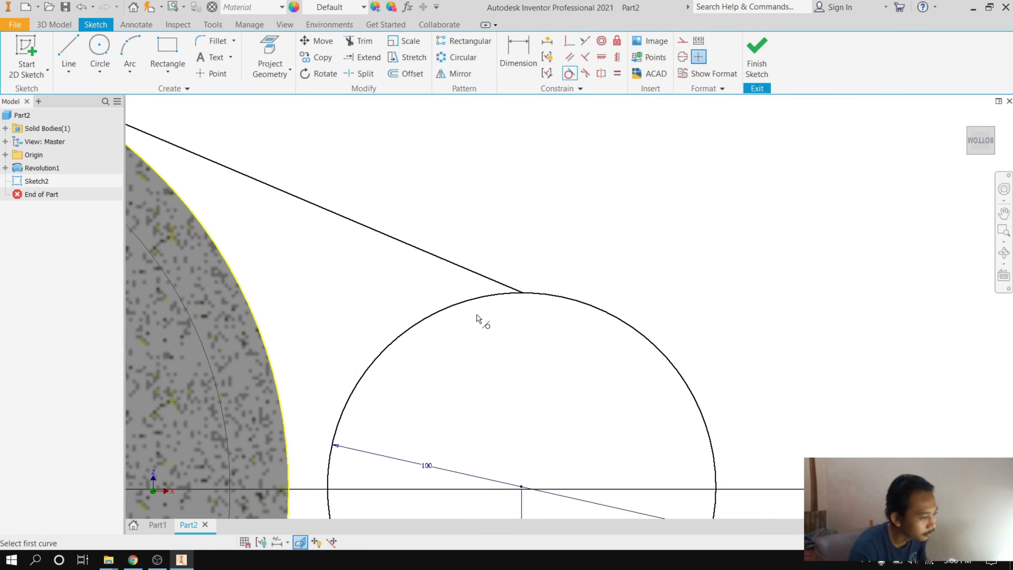
{"action": "left_click", "coordinate": [492, 302]}
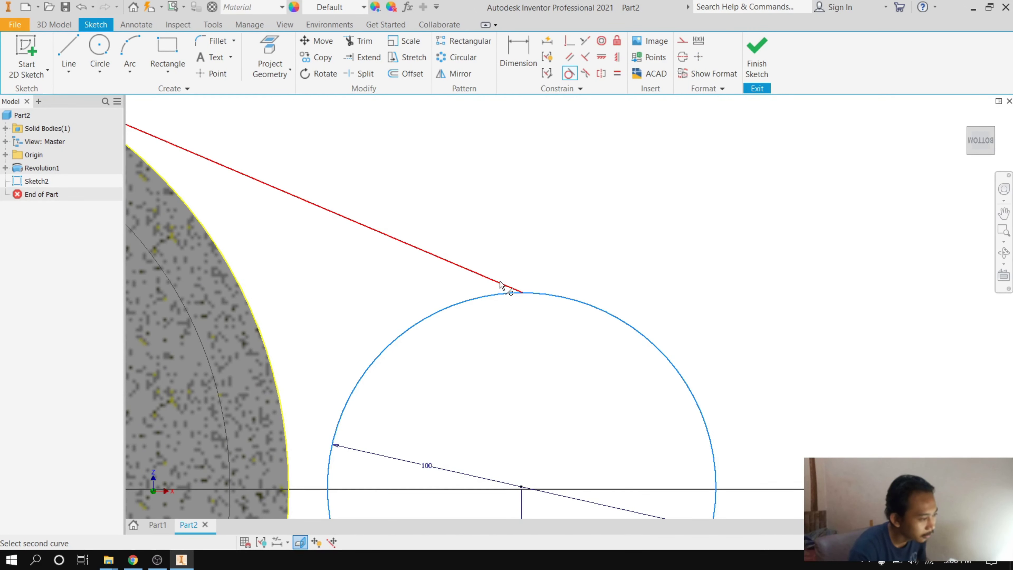
{"action": "scroll", "coordinate": [498, 294], "scroll_direction": "down", "scroll_amount": 3}
{"action": "scroll", "coordinate": [488, 311], "scroll_direction": "up", "scroll_amount": 2}
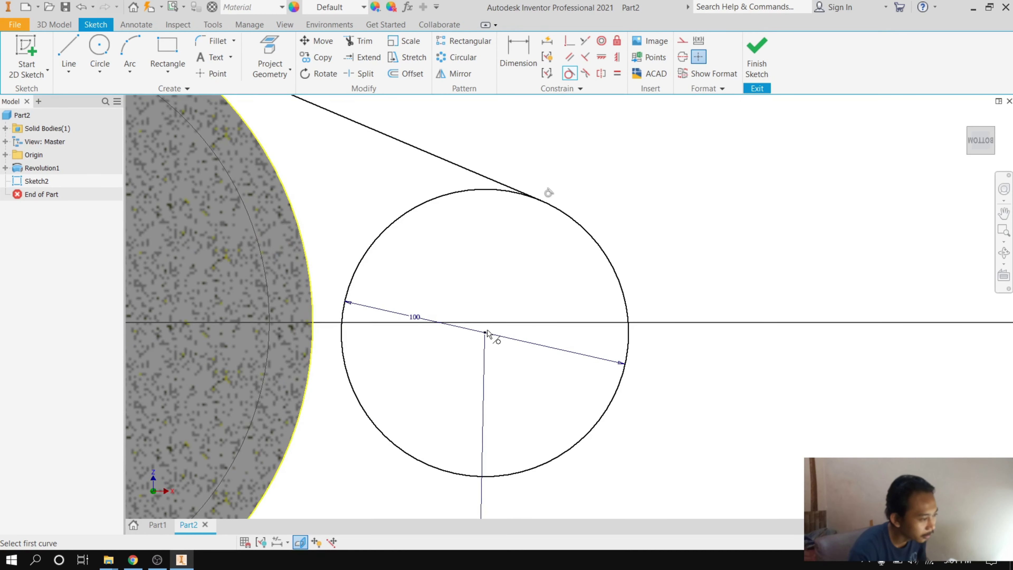
{"action": "scroll", "coordinate": [485, 334], "scroll_direction": "down", "scroll_amount": 2}
{"action": "scroll", "coordinate": [483, 336], "scroll_direction": "up", "scroll_amount": 3}
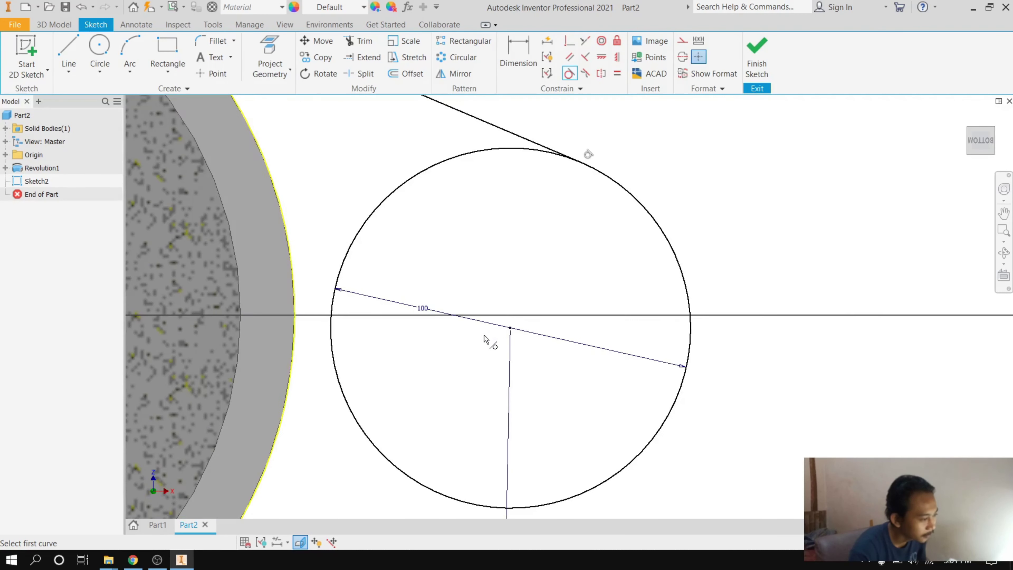
{"action": "scroll", "coordinate": [511, 331], "scroll_direction": "down", "scroll_amount": 2}
{"action": "right_click", "coordinate": [511, 331]}
{"action": "left_click", "coordinate": [447, 328]}
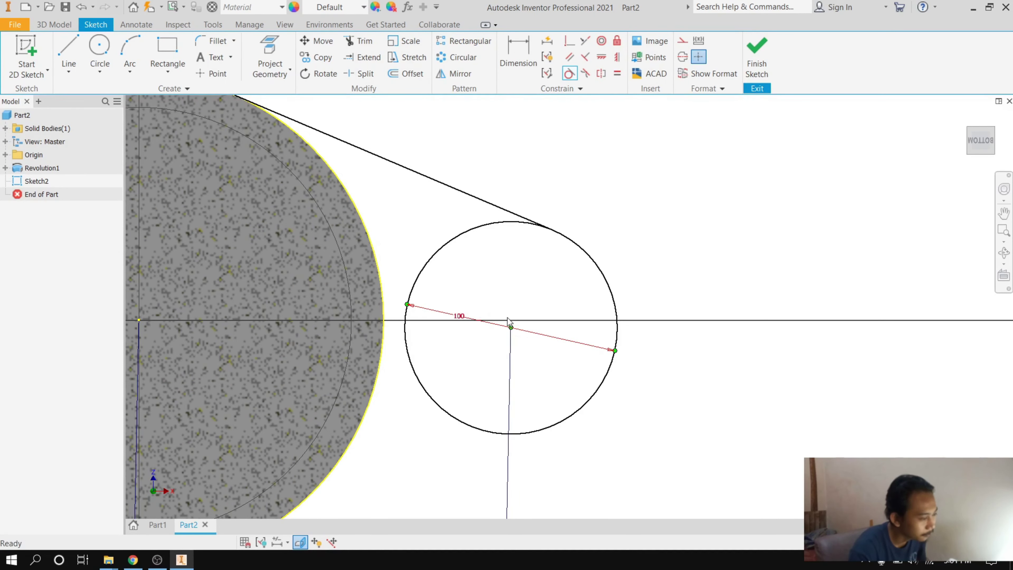
Step: Constrain the Ø100 circle centre horizontal with the part centre and drag it onto the axis
{"action": "left_click", "coordinate": [601, 57]}
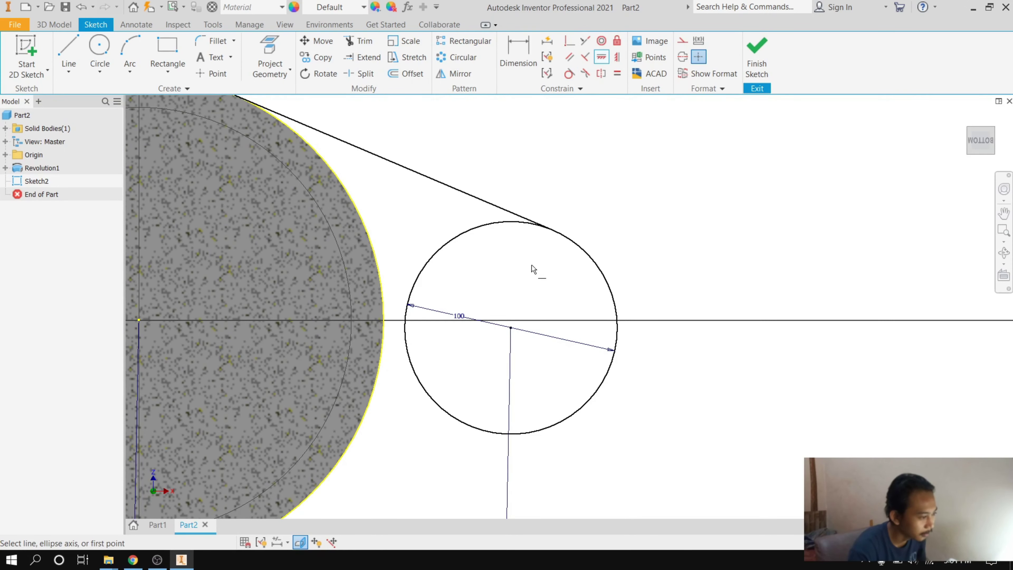
{"action": "scroll", "coordinate": [525, 319], "scroll_direction": "down", "scroll_amount": 3}
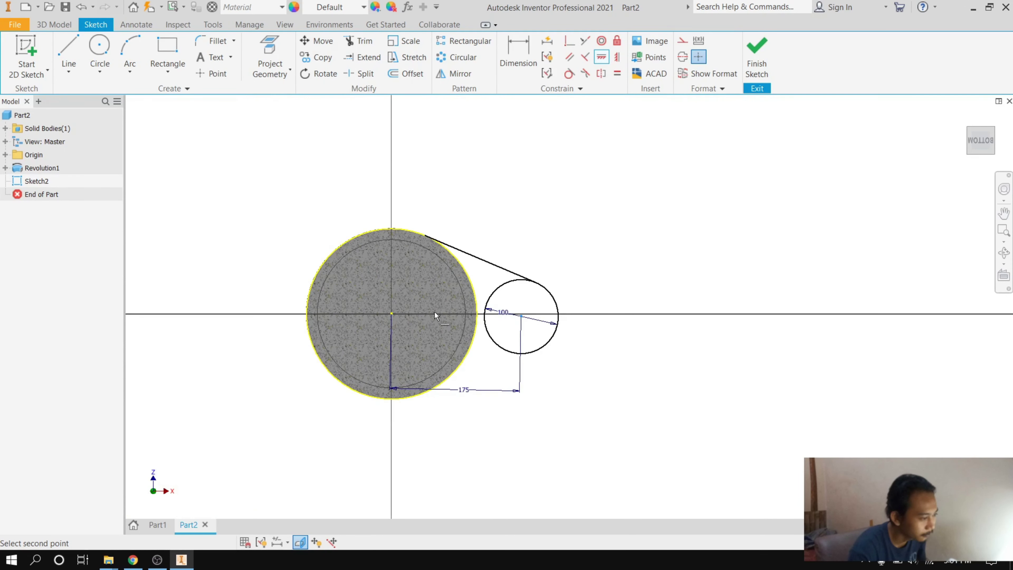
{"action": "left_click", "coordinate": [393, 314]}
{"action": "scroll", "coordinate": [510, 313], "scroll_direction": "up", "scroll_amount": 5}
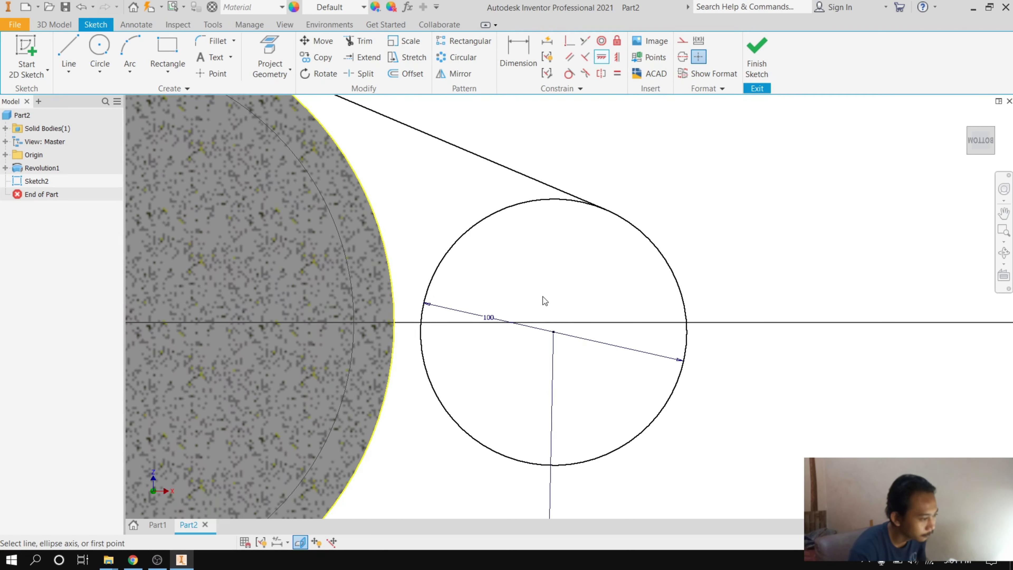
{"action": "right_click", "coordinate": [545, 300]}
{"action": "key", "text": "Escape"}
{"action": "left_click_drag", "start_coordinate": [554, 333], "coordinate": [552, 322]}
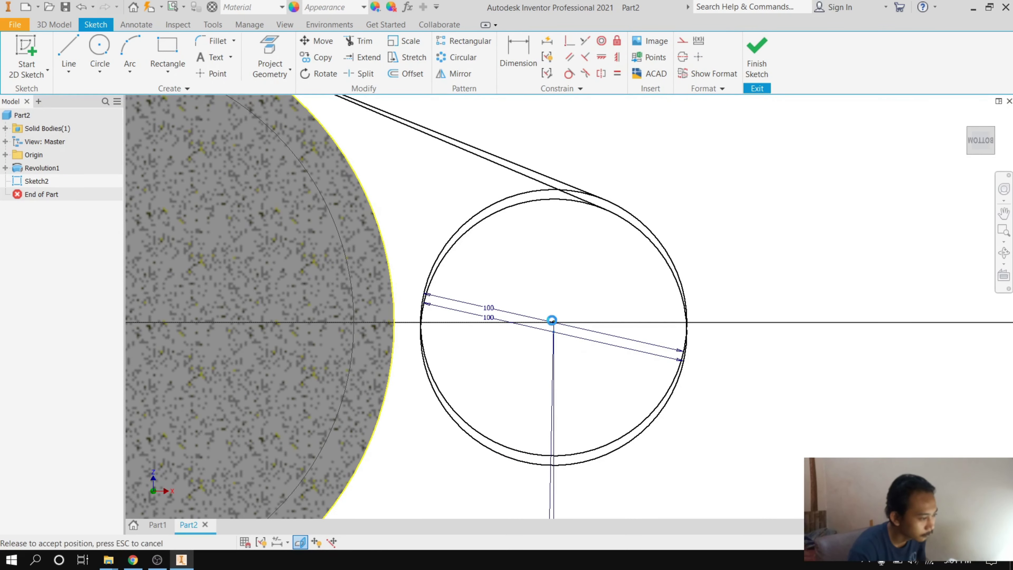
{"action": "scroll", "coordinate": [562, 332], "scroll_direction": "up", "scroll_amount": 3}
{"action": "scroll", "coordinate": [558, 331], "scroll_direction": "down", "scroll_amount": 2}
{"action": "scroll", "coordinate": [557, 327], "scroll_direction": "up", "scroll_amount": 5}
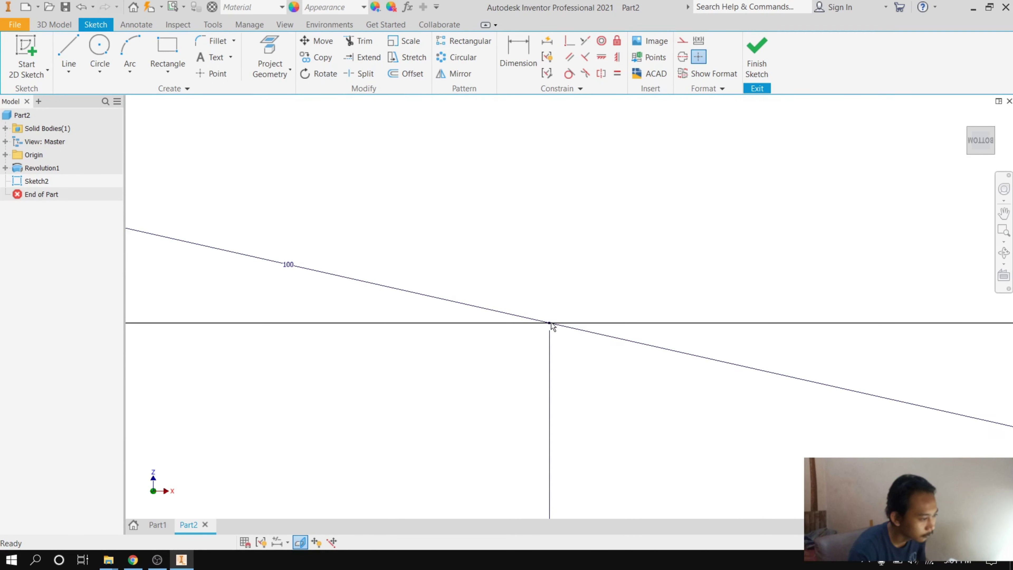
{"action": "scroll", "coordinate": [557, 326], "scroll_direction": "down", "scroll_amount": 4}
{"action": "scroll", "coordinate": [422, 183], "scroll_direction": "up", "scroll_amount": 4}
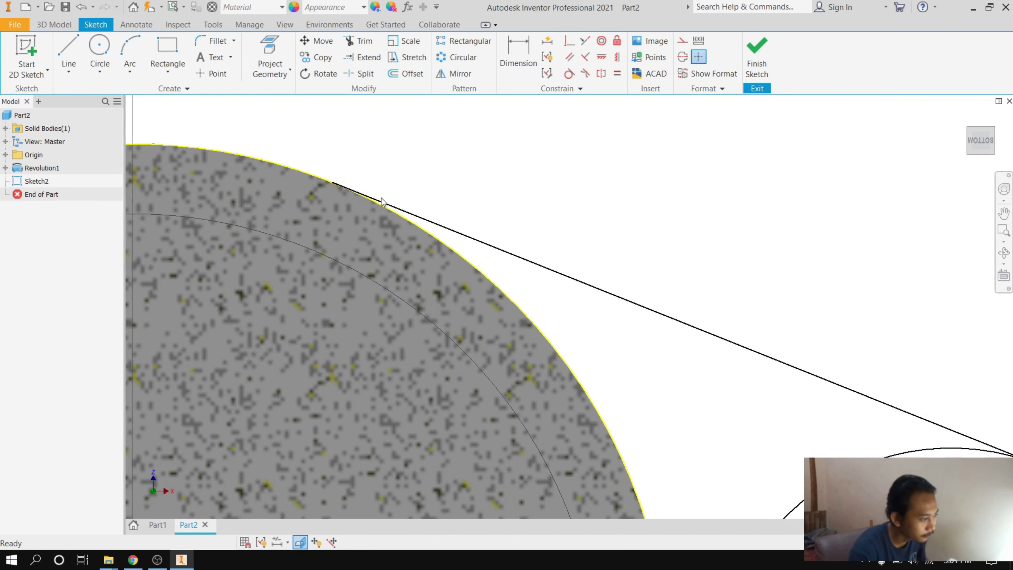
{"action": "scroll", "coordinate": [355, 196], "scroll_direction": "down", "scroll_amount": 4}
{"action": "scroll", "coordinate": [584, 291], "scroll_direction": "up", "scroll_amount": 2}
{"action": "scroll", "coordinate": [585, 291], "scroll_direction": "down", "scroll_amount": 2}
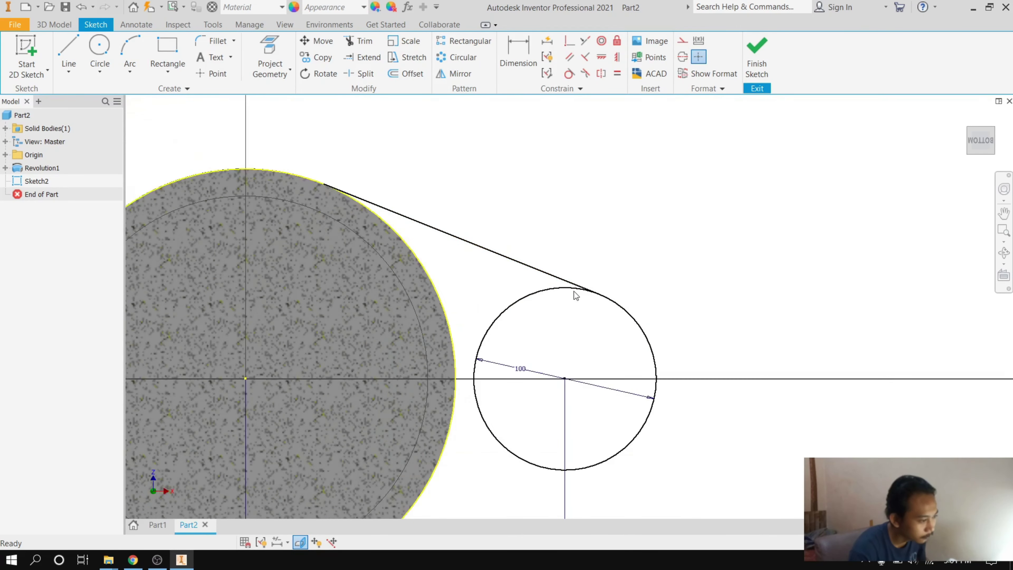
{"action": "scroll", "coordinate": [574, 295], "scroll_direction": "down", "scroll_amount": 4}
{"action": "scroll", "coordinate": [600, 360], "scroll_direction": "up", "scroll_amount": 3}
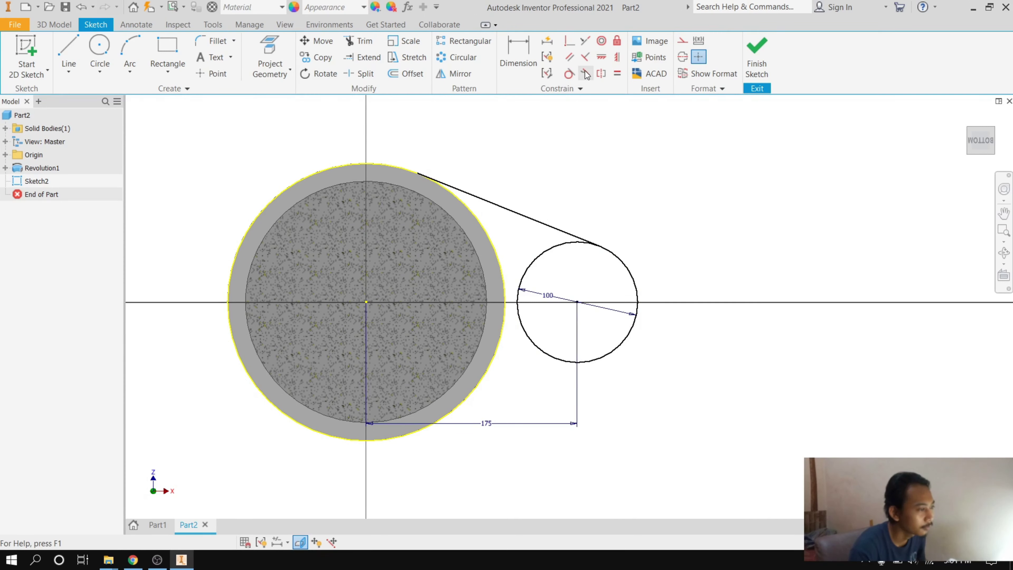
Step: Abandon a first mirror attempt on the upper tangent line and cancel a stray line
{"action": "left_click", "coordinate": [459, 74]}
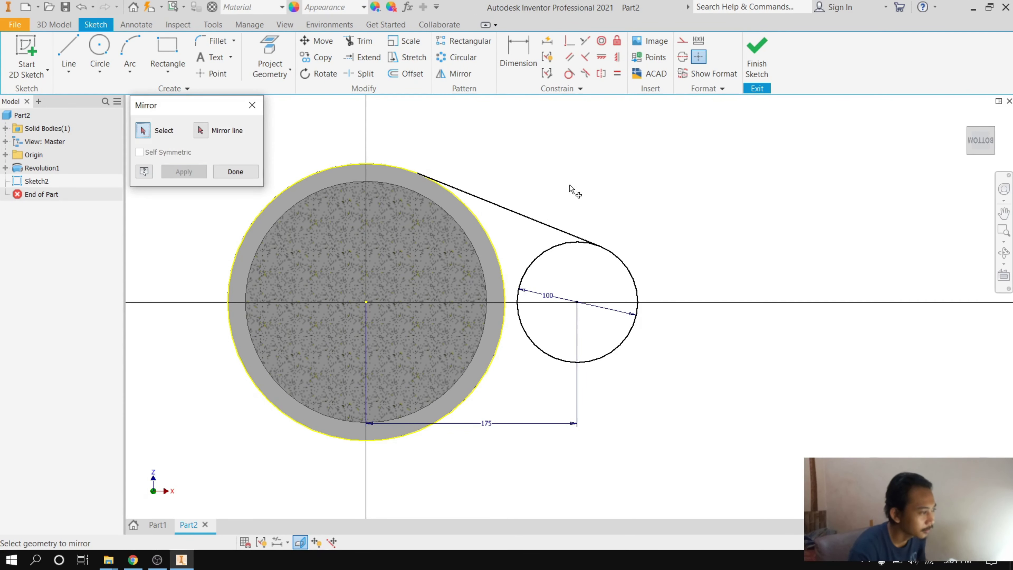
{"action": "left_click", "coordinate": [527, 219]}
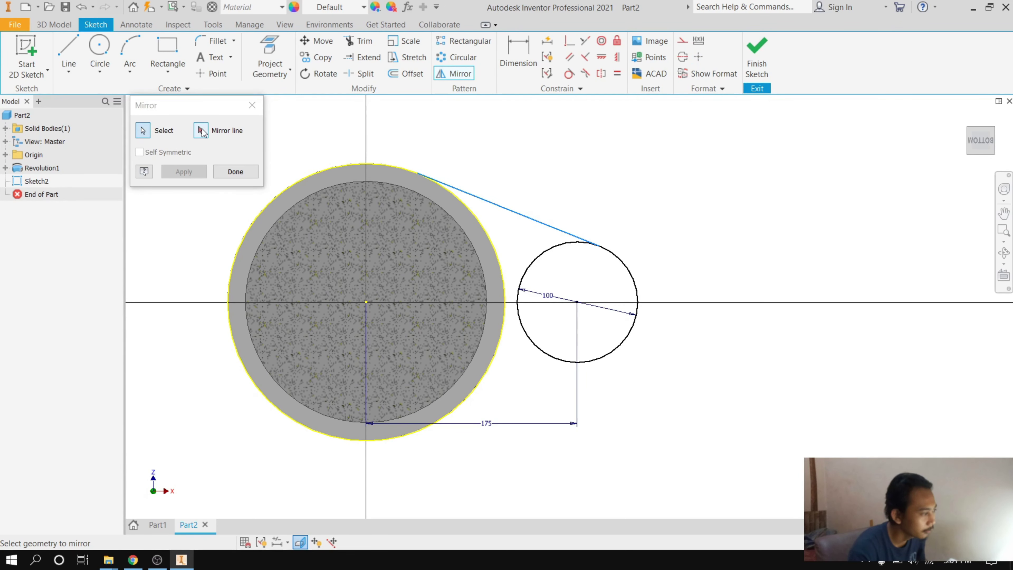
{"action": "left_click", "coordinate": [202, 130]}
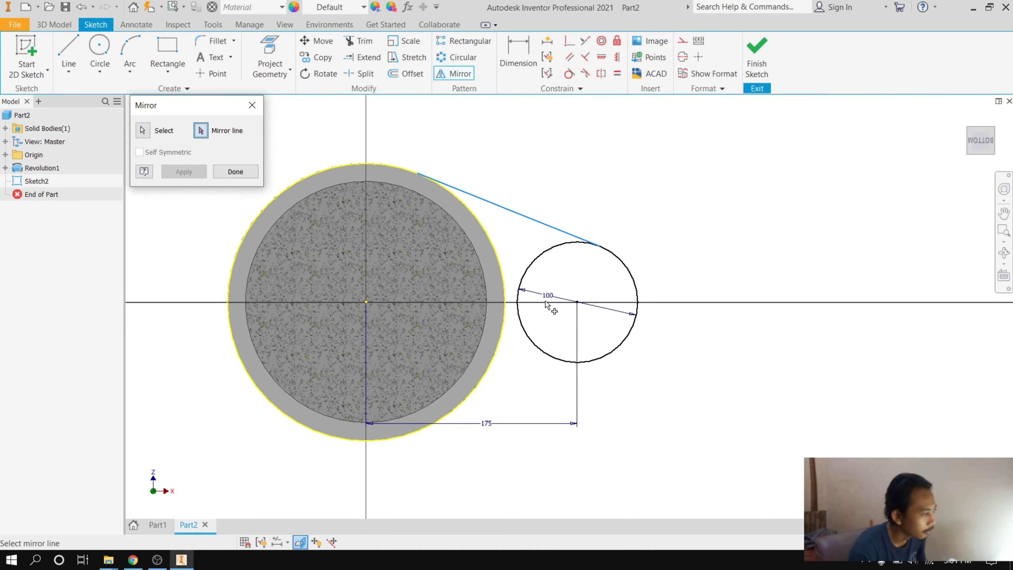
{"action": "scroll", "coordinate": [546, 304], "scroll_direction": "up", "scroll_amount": 5}
{"action": "scroll", "coordinate": [455, 300], "scroll_direction": "down", "scroll_amount": 6}
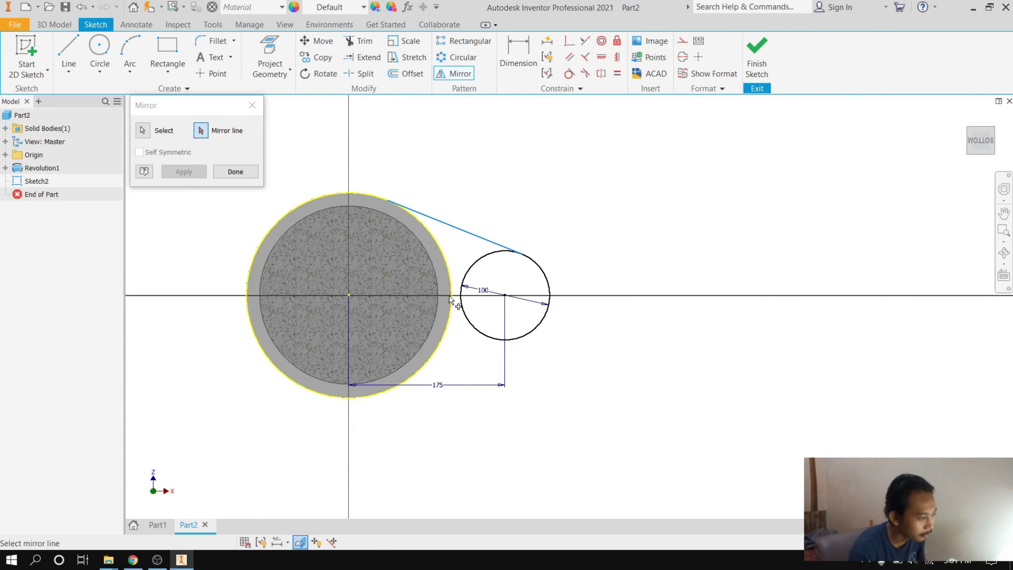
{"action": "left_click", "coordinate": [252, 105]}
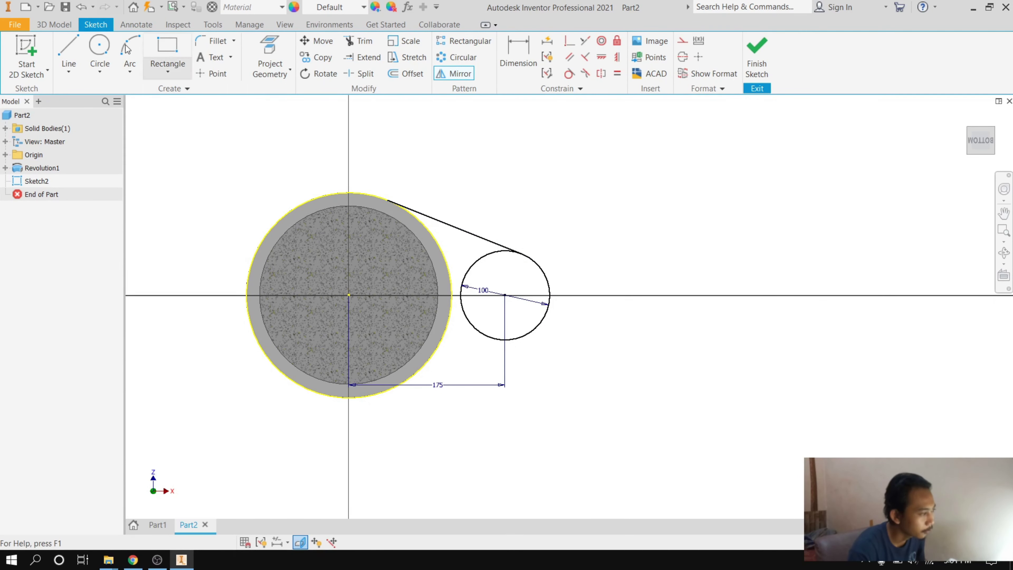
{"action": "left_click", "coordinate": [68, 52]}
{"action": "scroll", "coordinate": [417, 292], "scroll_direction": "up", "scroll_amount": 5}
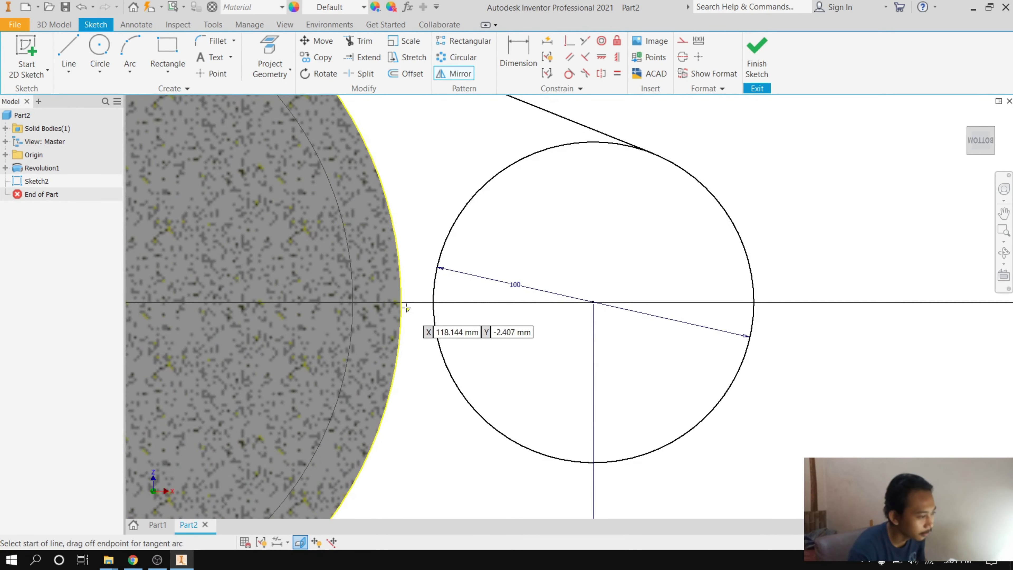
{"action": "left_click", "coordinate": [401, 301]}
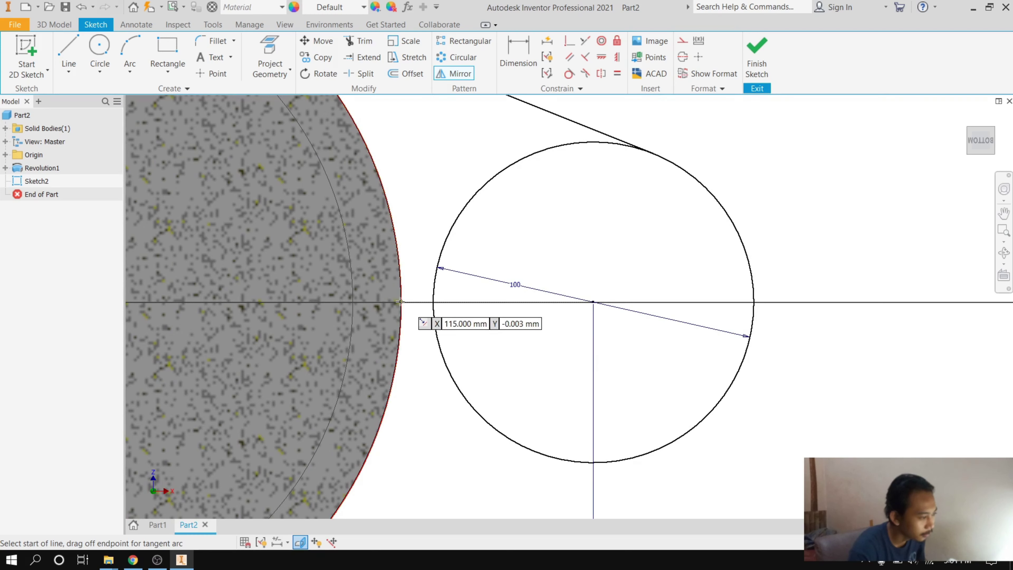
{"action": "right_click", "coordinate": [593, 302]}
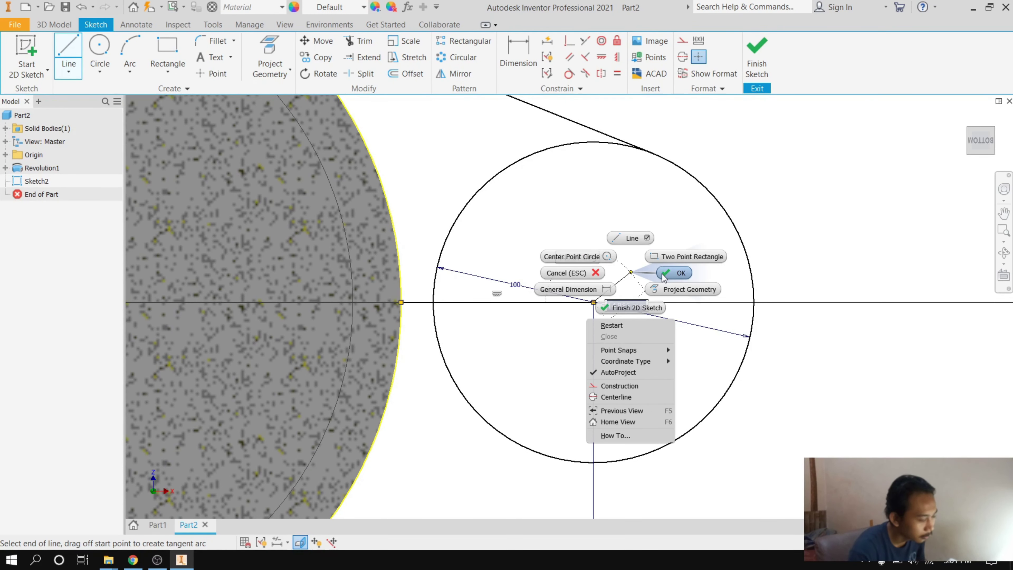
{"action": "left_click", "coordinate": [607, 236]}
{"action": "scroll", "coordinate": [607, 235], "scroll_direction": "down", "scroll_amount": 4}
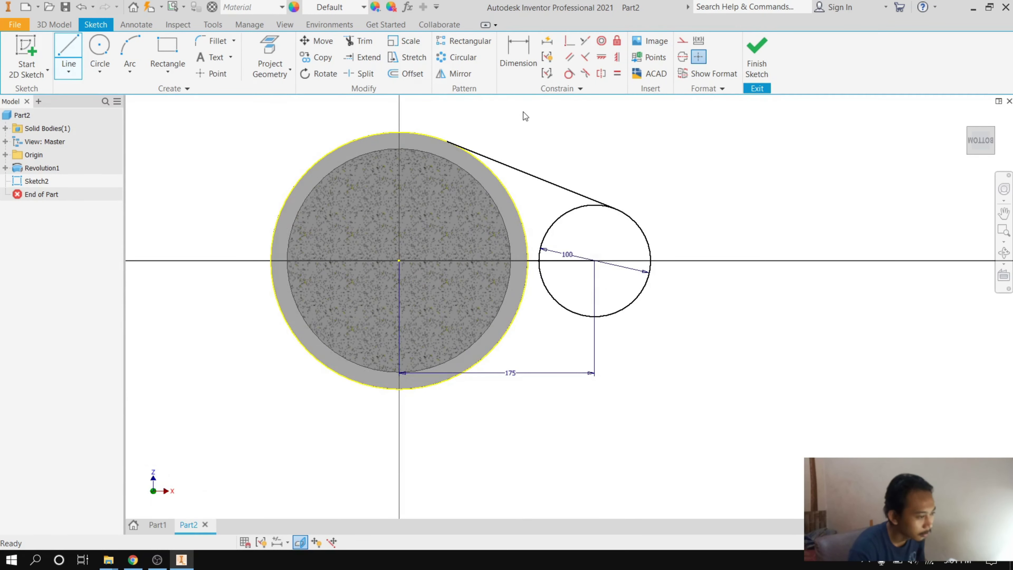
Step: Mirror the upper tangent line about the horizontal axis, creating the lower tangent line
{"action": "left_click", "coordinate": [445, 74]}
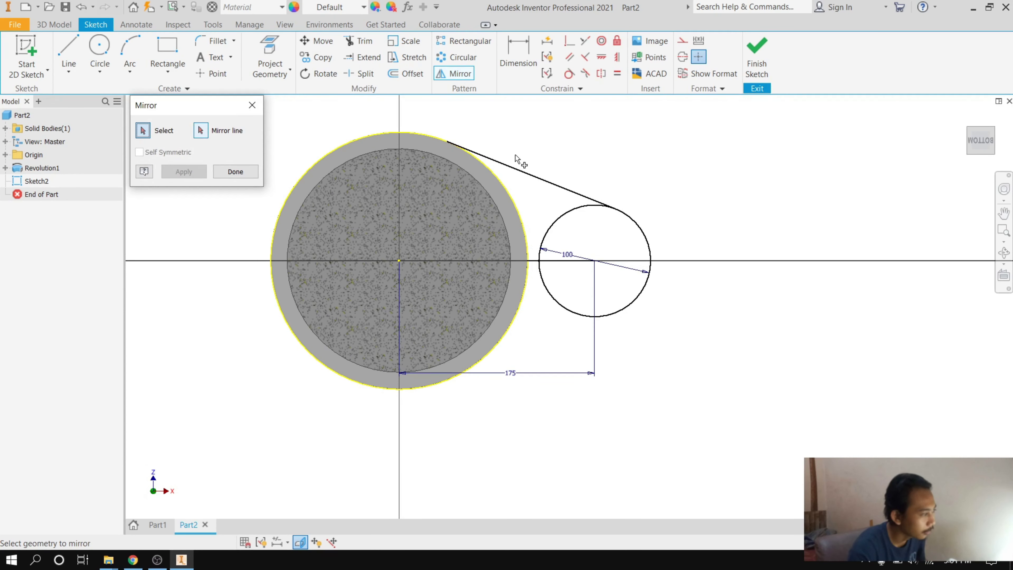
{"action": "left_click", "coordinate": [519, 170]}
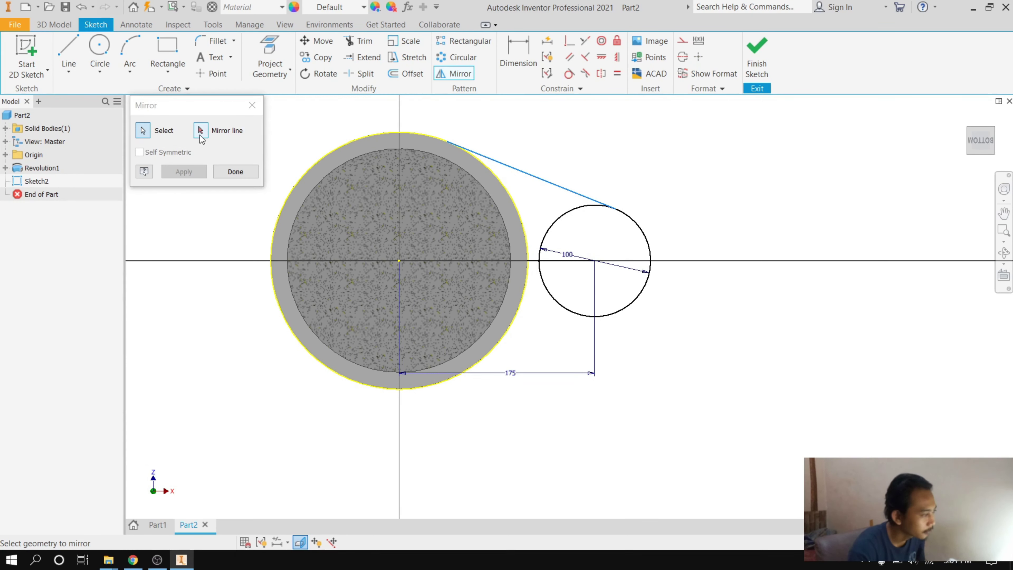
{"action": "left_click", "coordinate": [200, 131]}
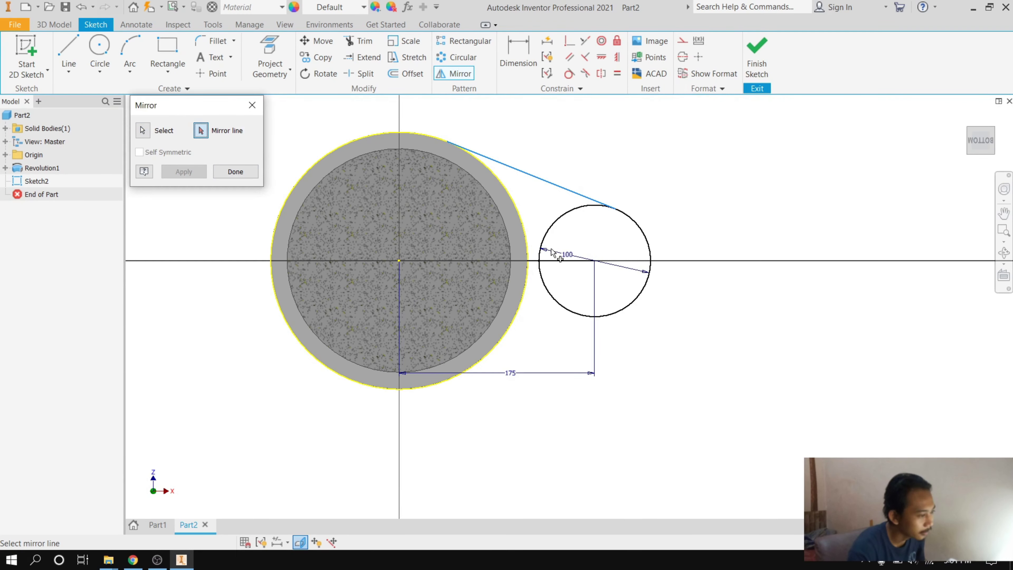
{"action": "scroll", "coordinate": [551, 253], "scroll_direction": "up", "scroll_amount": 5}
{"action": "left_click", "coordinate": [578, 291]}
{"action": "scroll", "coordinate": [514, 276], "scroll_direction": "down", "scroll_amount": 4}
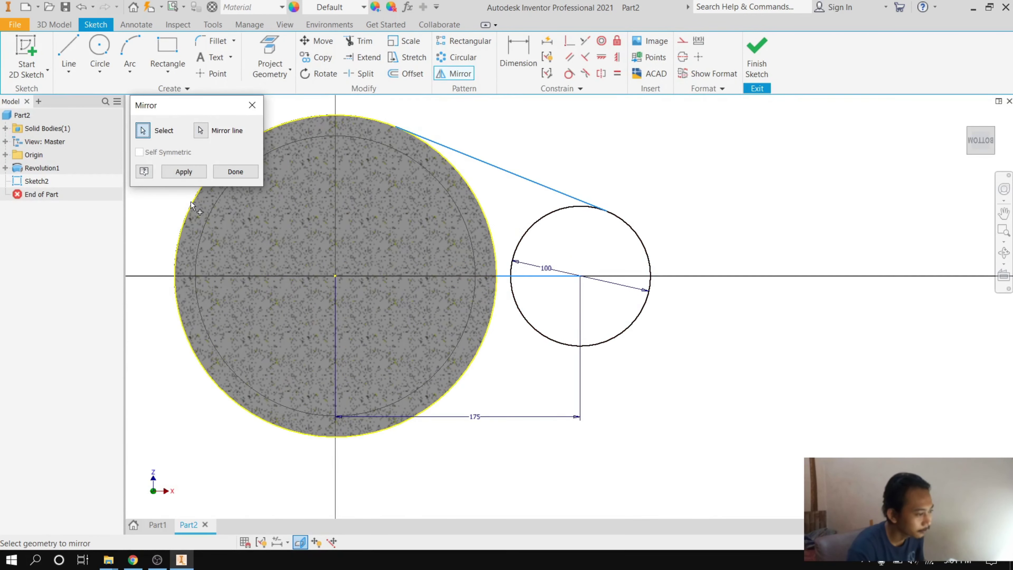
{"action": "left_click", "coordinate": [181, 174]}
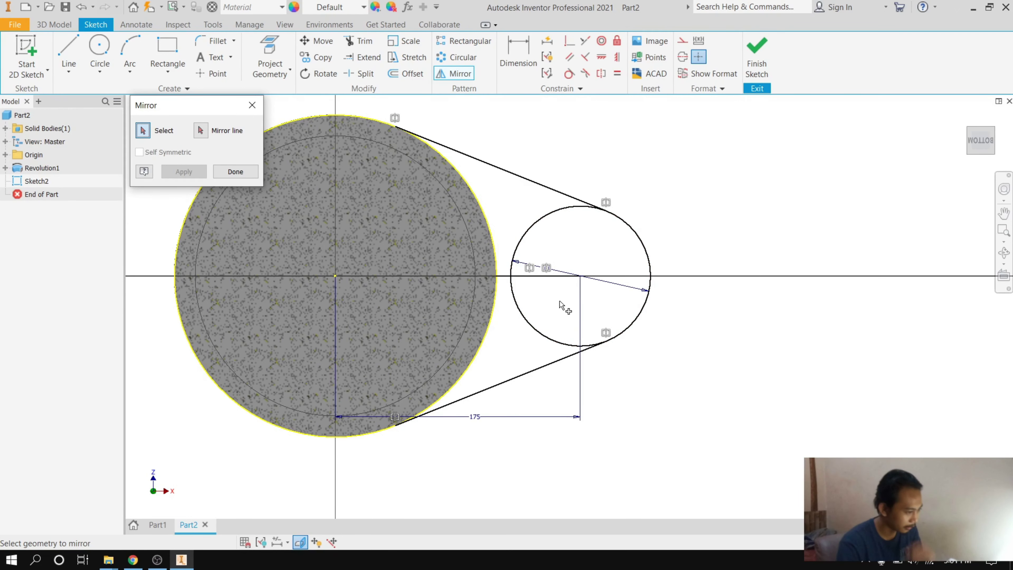
{"action": "left_click", "coordinate": [238, 172]}
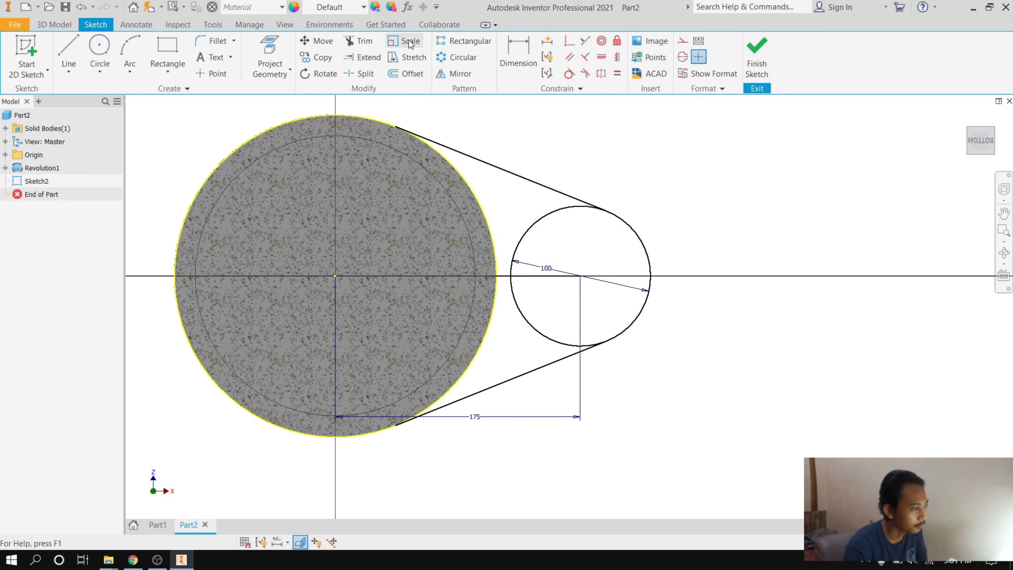
Step: Trim the Ø100 circle's upper and lower inner arcs between the two tangent lines
{"action": "left_click", "coordinate": [360, 42]}
{"action": "left_click", "coordinate": [554, 215]}
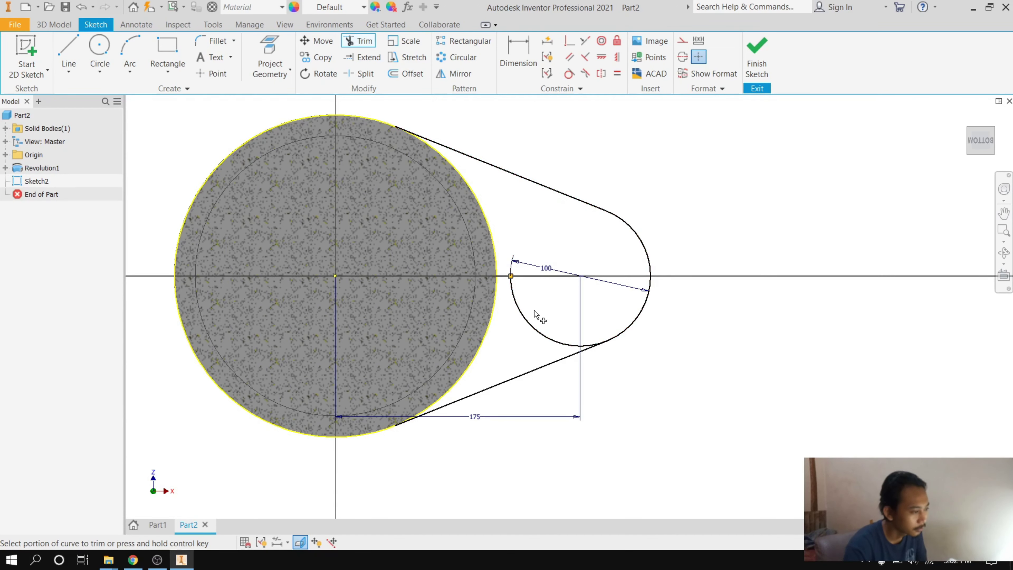
{"action": "left_click", "coordinate": [534, 335]}
{"action": "scroll", "coordinate": [538, 276], "scroll_direction": "up", "scroll_amount": 5}
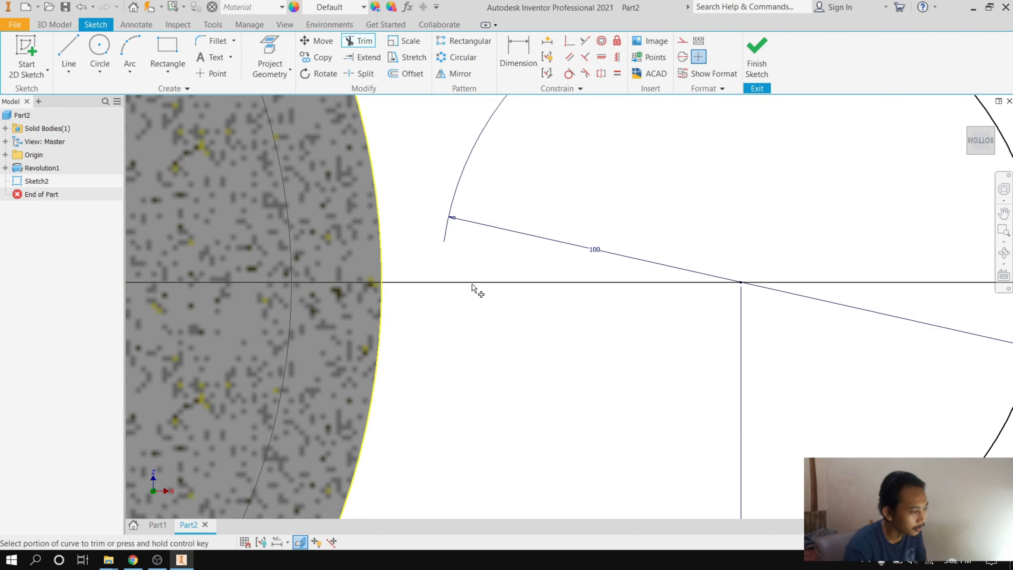
{"action": "right_click", "coordinate": [488, 259]}
{"action": "key", "text": "Escape"}
{"action": "right_click", "coordinate": [470, 272]}
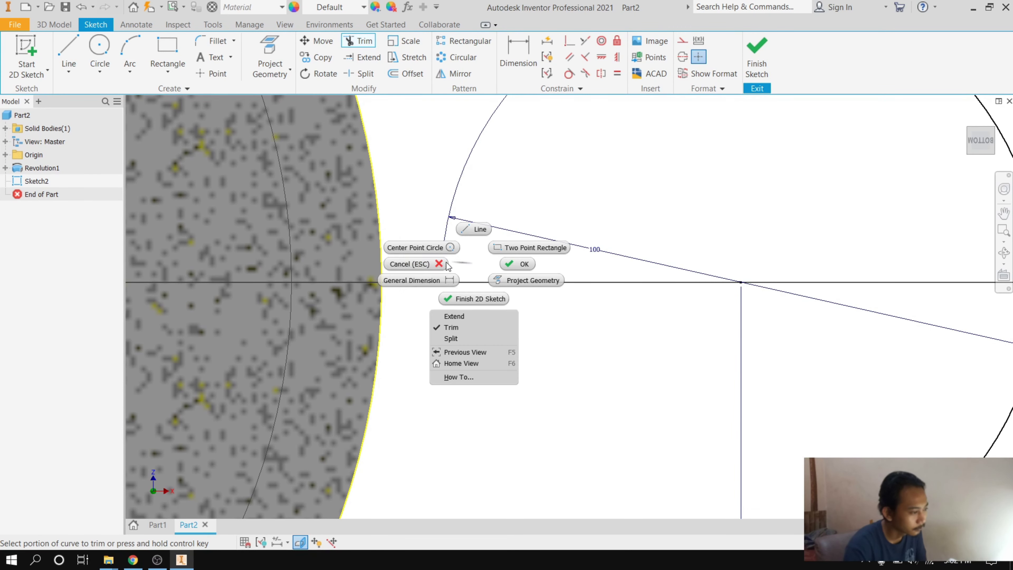
{"action": "left_click", "coordinate": [428, 264]}
{"action": "scroll", "coordinate": [501, 282], "scroll_direction": "down", "scroll_amount": 3}
{"action": "scroll", "coordinate": [504, 280], "scroll_direction": "down", "scroll_amount": 2}
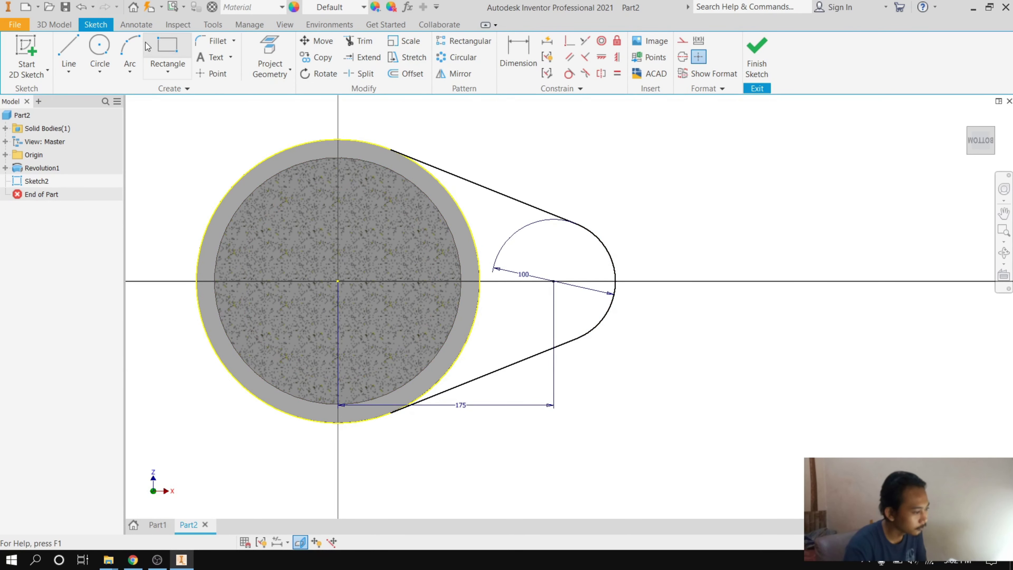
Step: Begin an Extrude of the Sketch2 profile, previewing it at the default 10 mm
{"action": "left_click", "coordinate": [56, 25]}
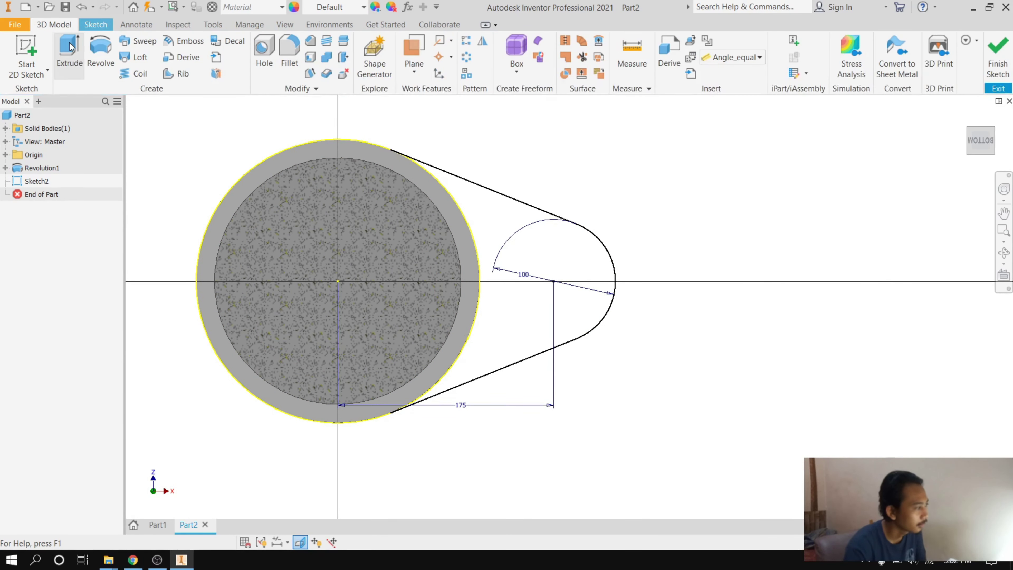
{"action": "left_click", "coordinate": [70, 47]}
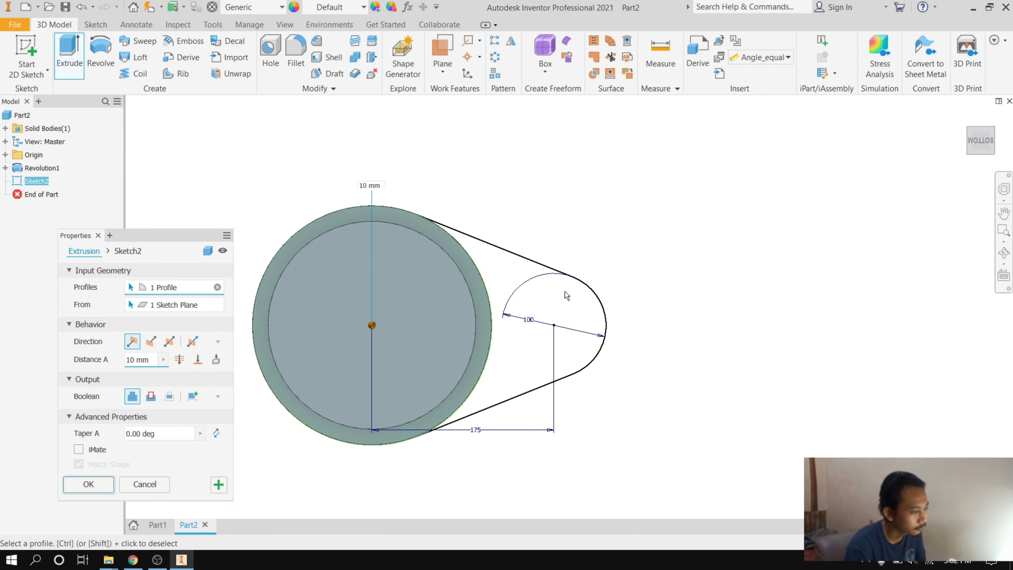
{"action": "scroll", "coordinate": [465, 279], "scroll_direction": "down", "scroll_amount": 2}
{"action": "scroll", "coordinate": [465, 279], "scroll_direction": "up", "scroll_amount": 3}
{"action": "scroll", "coordinate": [463, 295], "scroll_direction": "up", "scroll_amount": 2}
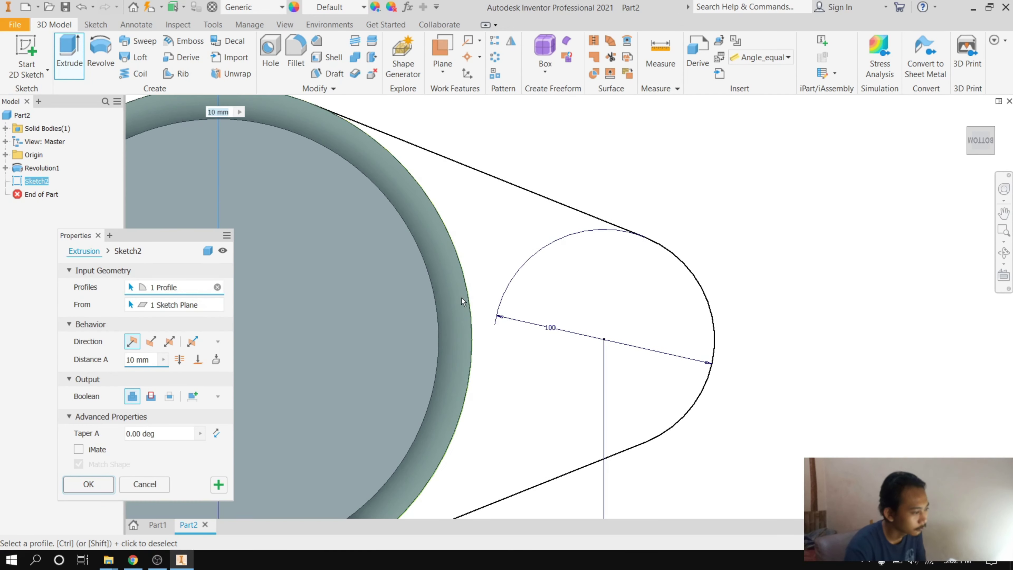
{"action": "scroll", "coordinate": [464, 279], "scroll_direction": "down", "scroll_amount": 2}
{"action": "scroll", "coordinate": [463, 278], "scroll_direction": "down", "scroll_amount": 3}
{"action": "scroll", "coordinate": [458, 308], "scroll_direction": "up", "scroll_amount": 2}
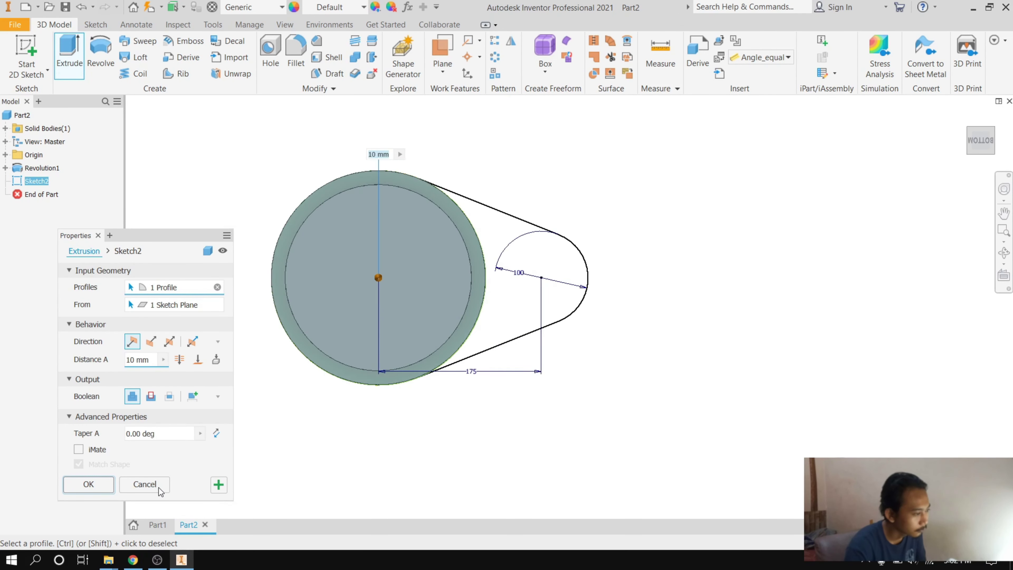
Step: Cancel the 10 mm extrusion and reopen Sketch2 for editing
{"action": "left_click", "coordinate": [153, 484]}
{"action": "scroll", "coordinate": [462, 356], "scroll_direction": "up", "scroll_amount": 2}
{"action": "scroll", "coordinate": [356, 444], "scroll_direction": "up", "scroll_amount": 2}
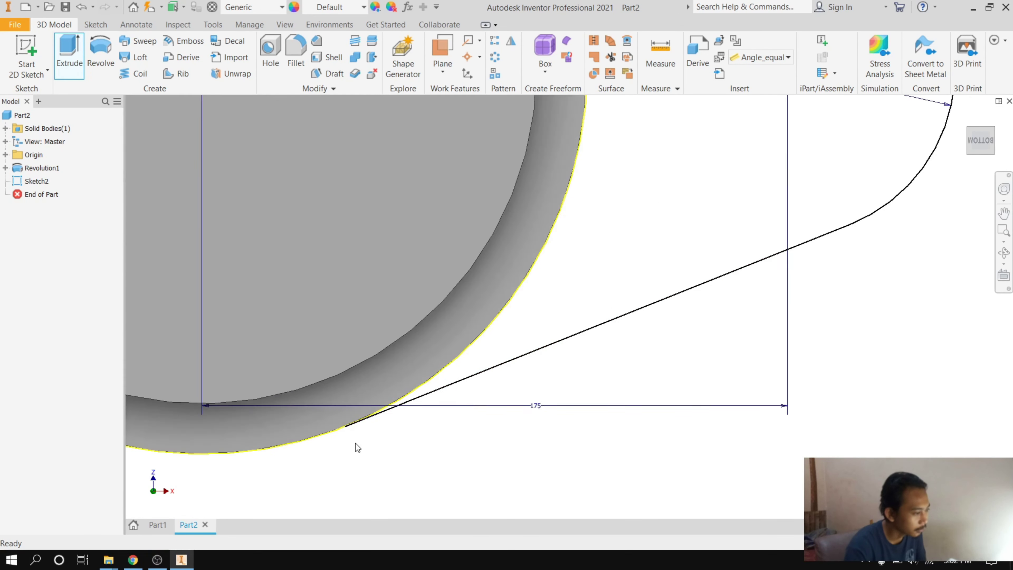
{"action": "scroll", "coordinate": [333, 387], "scroll_direction": "up", "scroll_amount": 2}
{"action": "scroll", "coordinate": [333, 387], "scroll_direction": "down", "scroll_amount": 3}
{"action": "scroll", "coordinate": [330, 347], "scroll_direction": "down", "scroll_amount": 3}
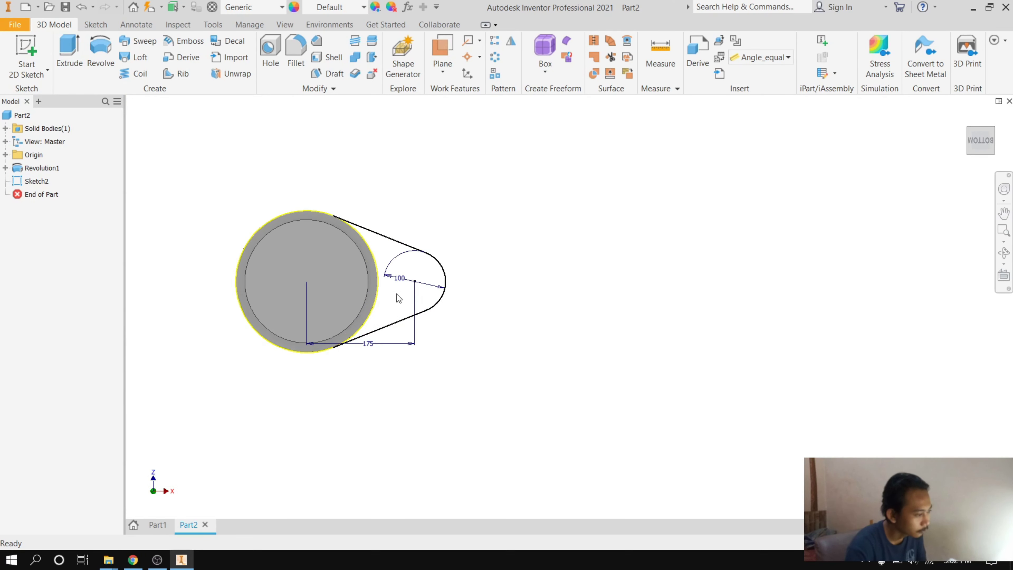
{"action": "left_click", "coordinate": [81, 7]}
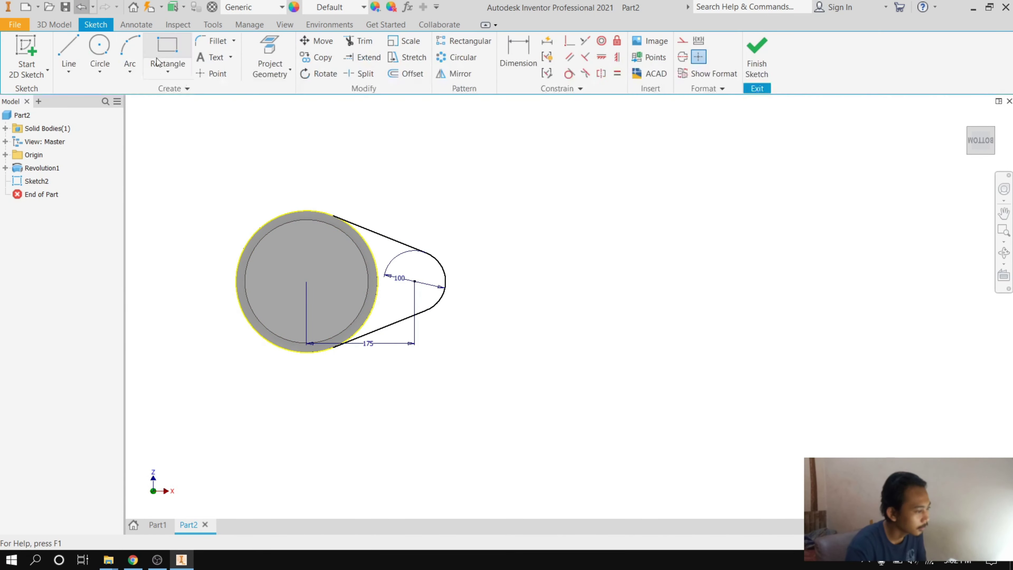
{"action": "scroll", "coordinate": [359, 353], "scroll_direction": "up", "scroll_amount": 5}
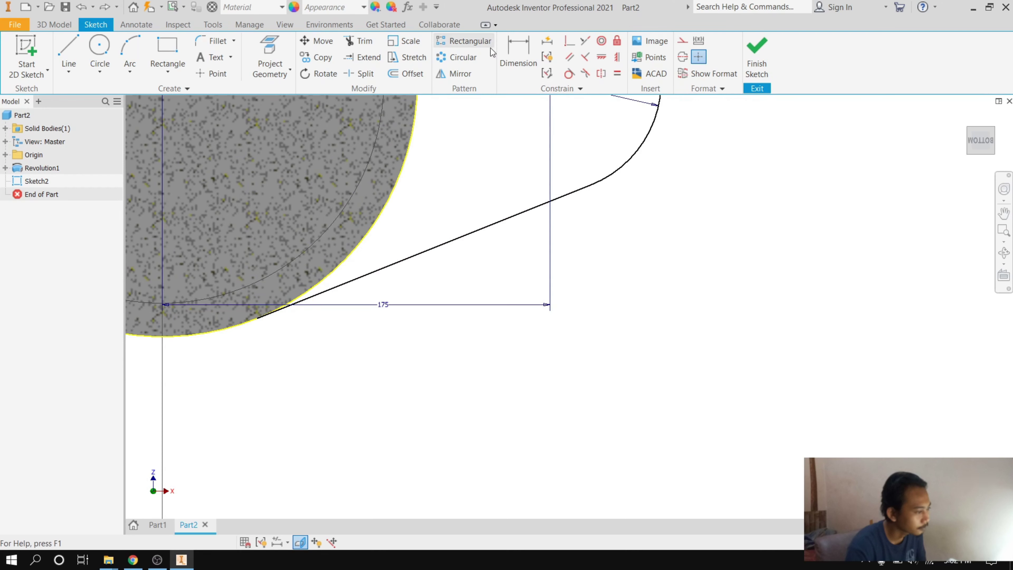
Step: Make Sketch2's lower slanted line tangent to the circular flange edge
{"action": "left_click", "coordinate": [568, 73]}
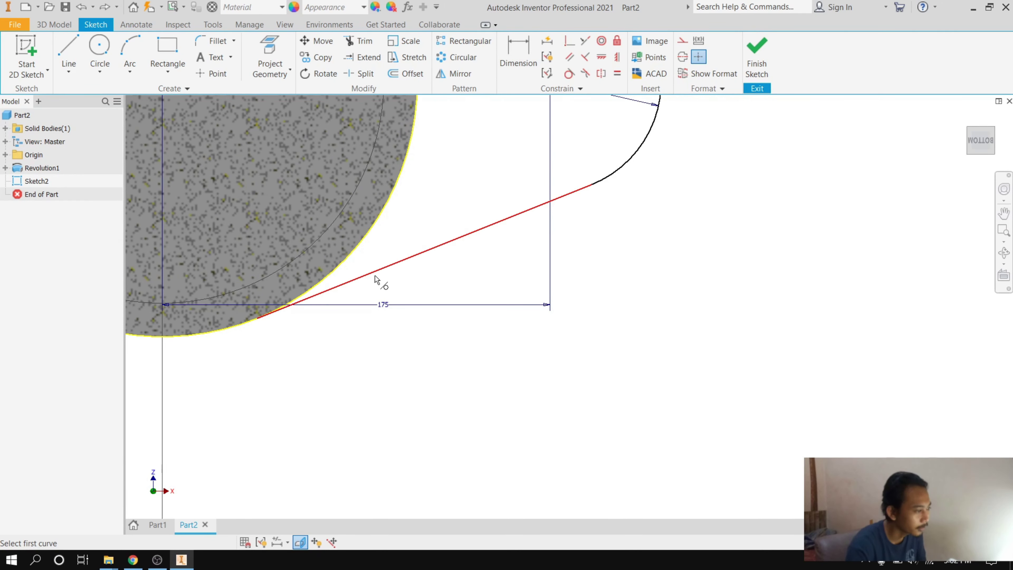
{"action": "left_click", "coordinate": [339, 272]}
{"action": "left_click", "coordinate": [337, 268]}
{"action": "scroll", "coordinate": [359, 275], "scroll_direction": "down", "scroll_amount": 3}
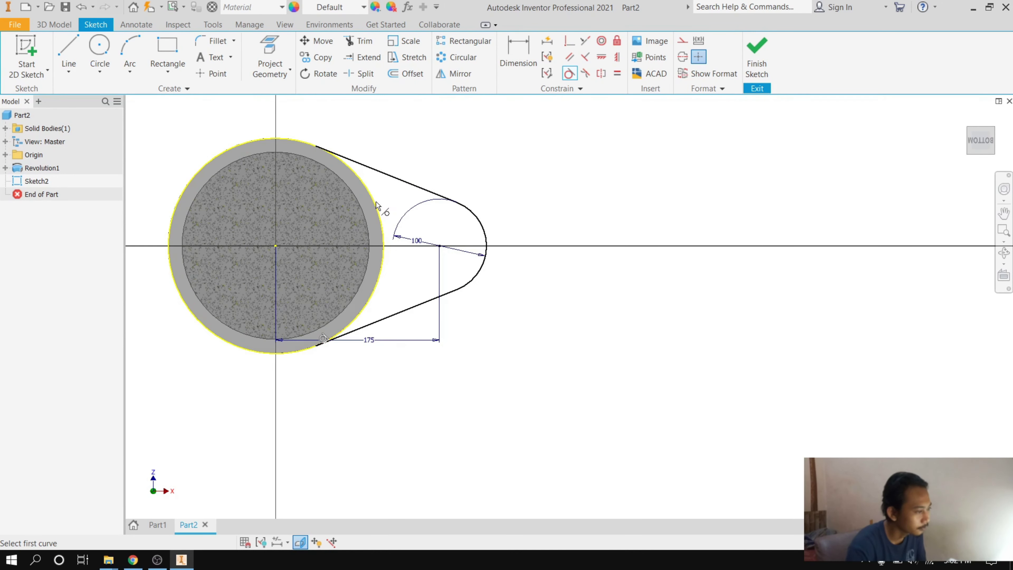
{"action": "scroll", "coordinate": [323, 140], "scroll_direction": "up", "scroll_amount": 3}
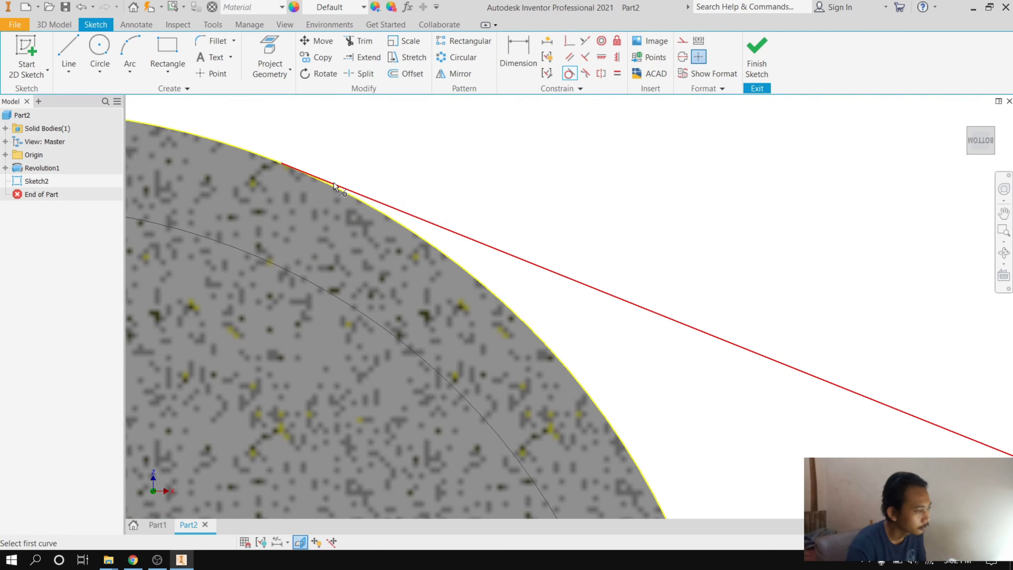
{"action": "left_click", "coordinate": [54, 24]}
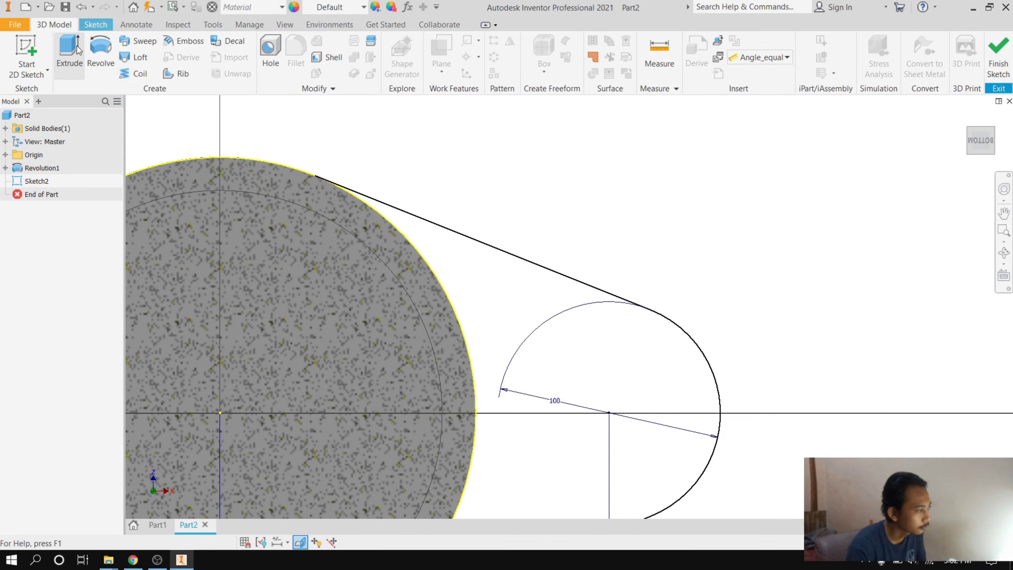
Step: Extrude the Sketch2 lug profile 50 mm in the flipped direction as Extrusion1
{"action": "scroll", "coordinate": [519, 272], "scroll_direction": "down", "scroll_amount": 3}
{"action": "key", "text": "e"}
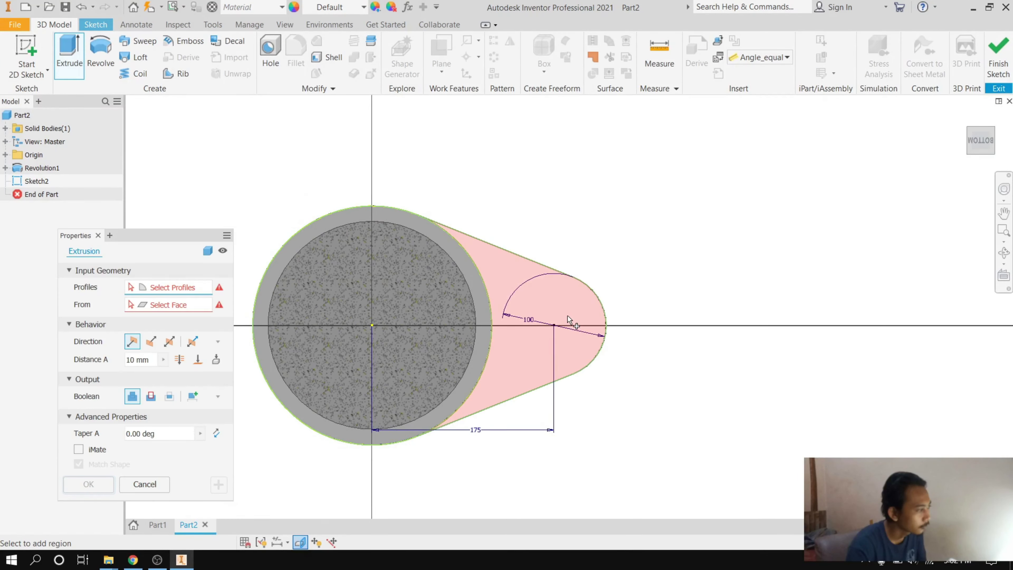
{"action": "mouse_move", "coordinate": [980, 140]}
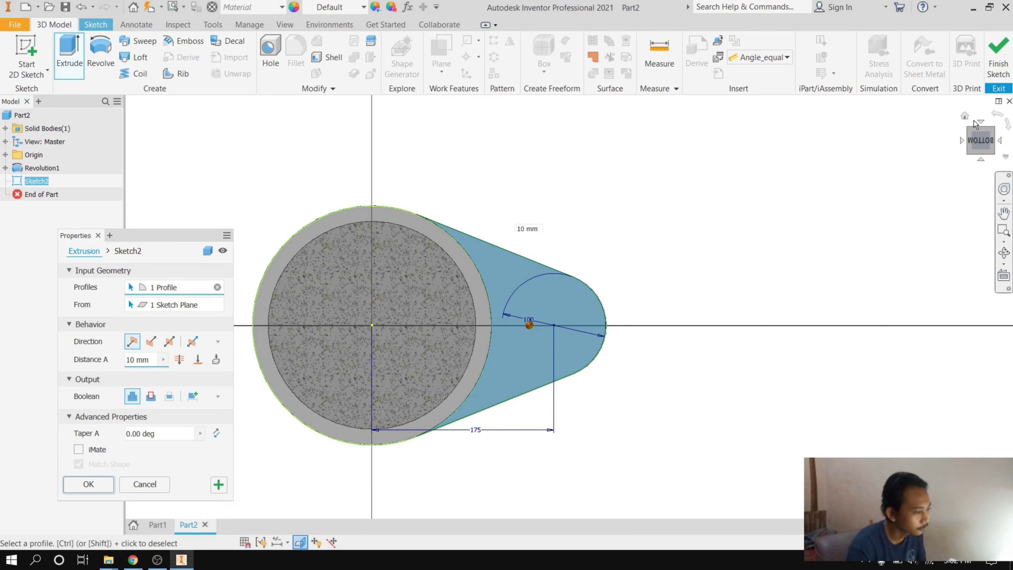
{"action": "left_click", "coordinate": [976, 132]}
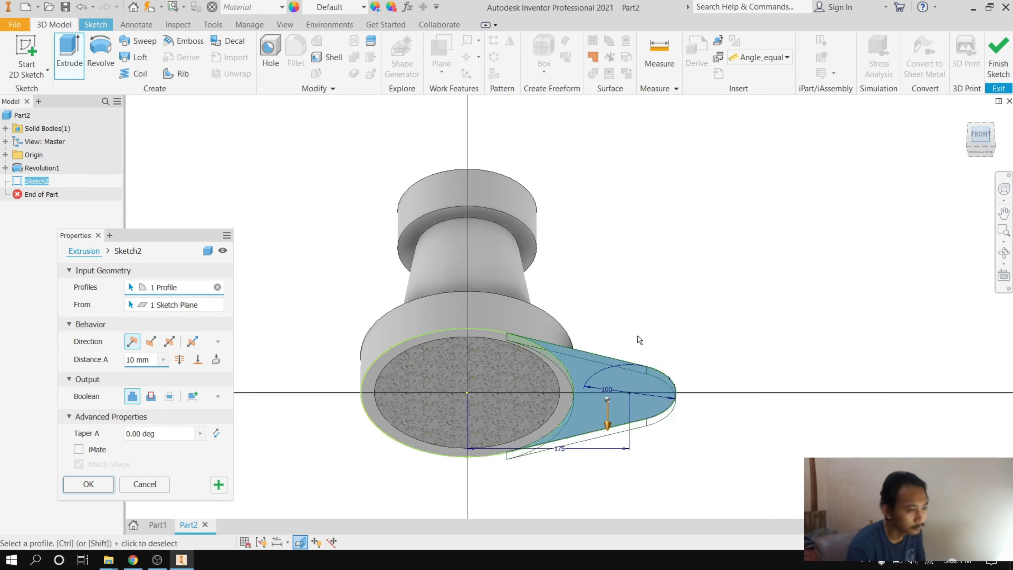
{"action": "scroll", "coordinate": [416, 404], "scroll_direction": "up", "scroll_amount": 5}
{"action": "scroll", "coordinate": [416, 403], "scroll_direction": "up", "scroll_amount": 3}
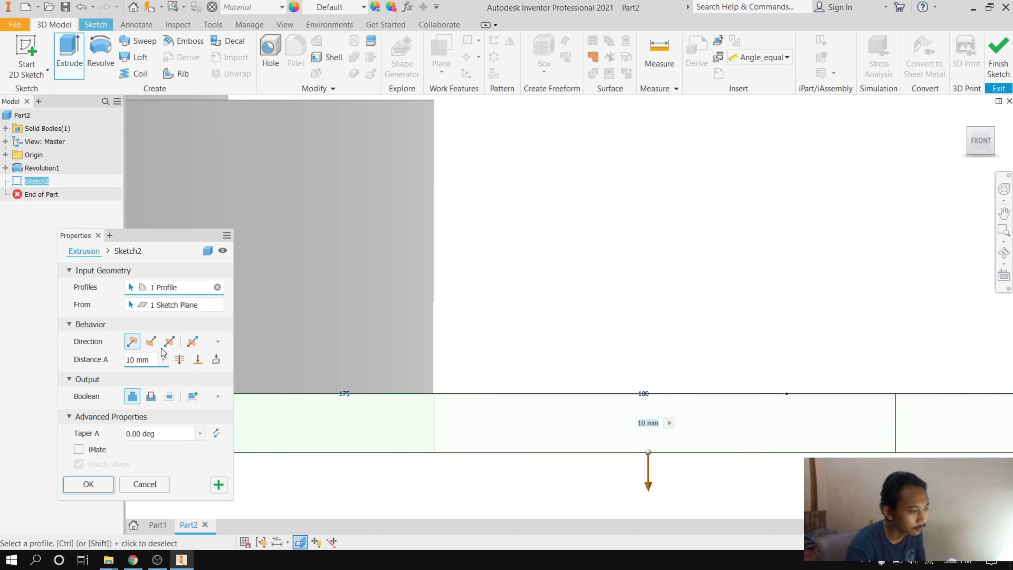
{"action": "left_click", "coordinate": [151, 341]}
{"action": "scroll", "coordinate": [514, 309], "scroll_direction": "down", "scroll_amount": 3}
{"action": "scroll", "coordinate": [514, 309], "scroll_direction": "down", "scroll_amount": 2}
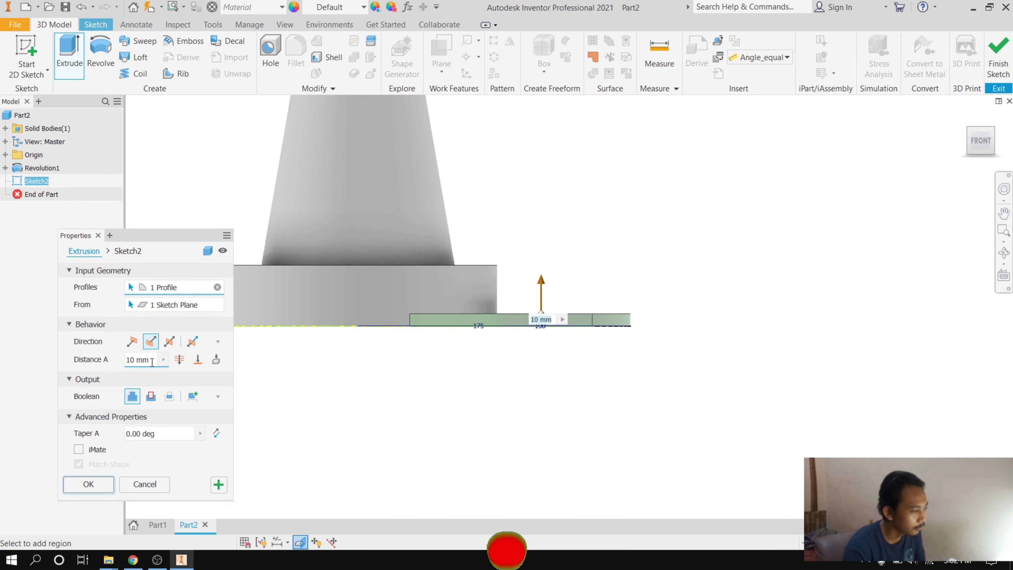
{"action": "type", "text": "50"}
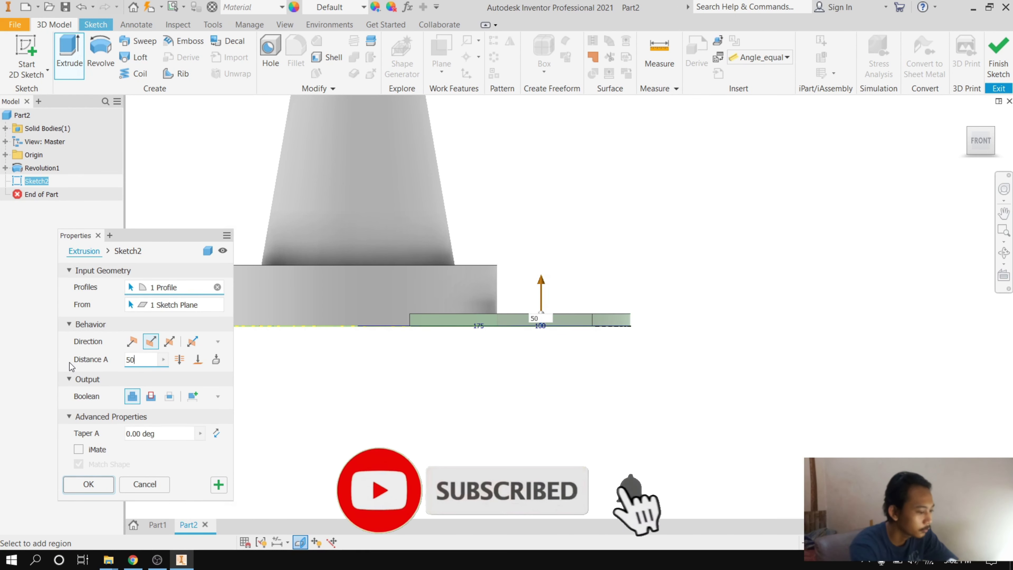
{"action": "scroll", "coordinate": [559, 298], "scroll_direction": "up", "scroll_amount": 3}
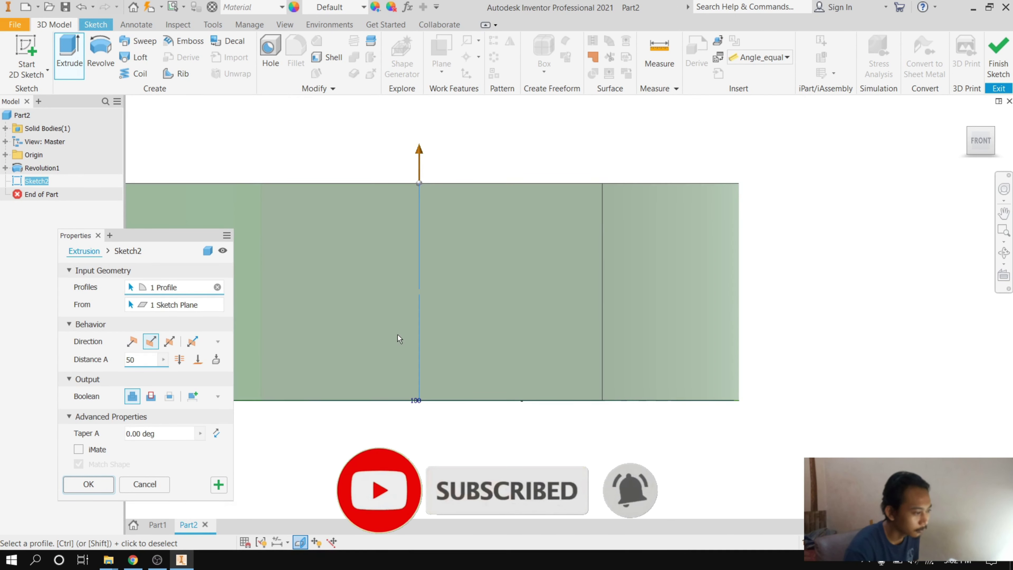
{"action": "scroll", "coordinate": [397, 334], "scroll_direction": "down", "scroll_amount": 3}
{"action": "left_click", "coordinate": [78, 482]}
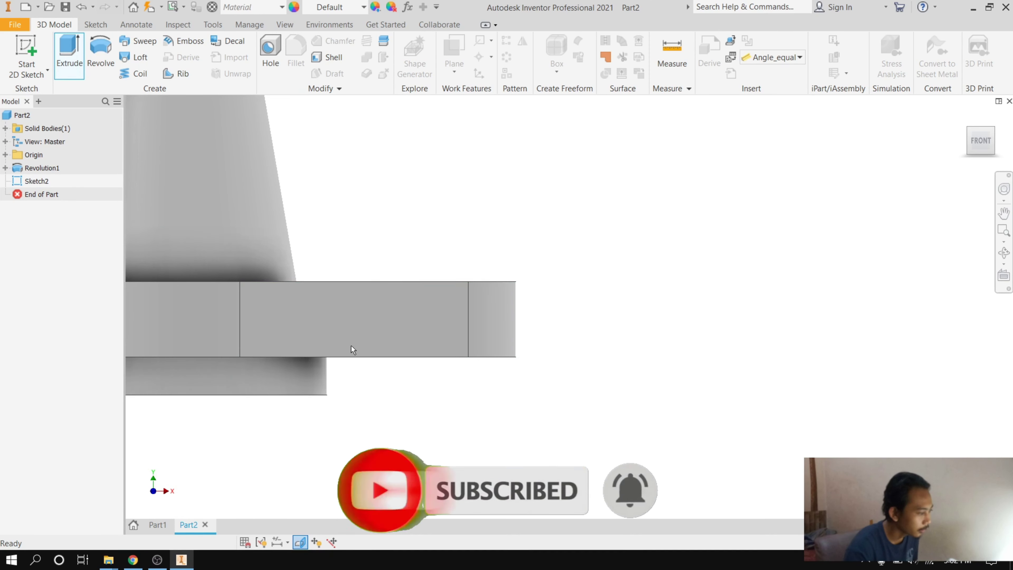
Step: Orbit with the ViewCube to inspect the new tab from below and at an angle
{"action": "scroll", "coordinate": [696, 248], "scroll_direction": "down", "scroll_amount": 3}
{"action": "left_click", "coordinate": [985, 163]}
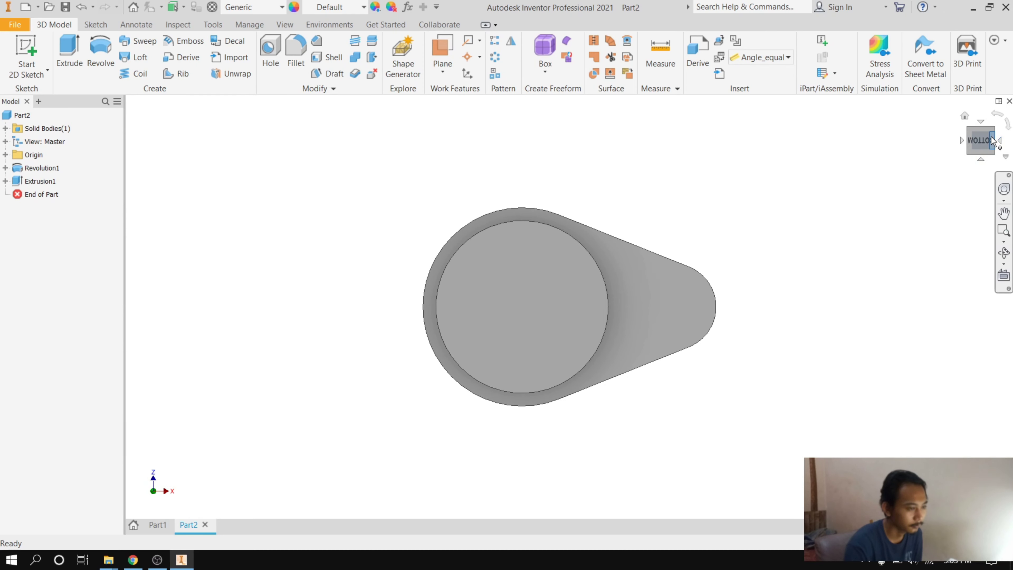
{"action": "left_click", "coordinate": [992, 140]}
{"action": "scroll", "coordinate": [556, 291], "scroll_direction": "up", "scroll_amount": 2}
{"action": "scroll", "coordinate": [556, 290], "scroll_direction": "down", "scroll_amount": 3}
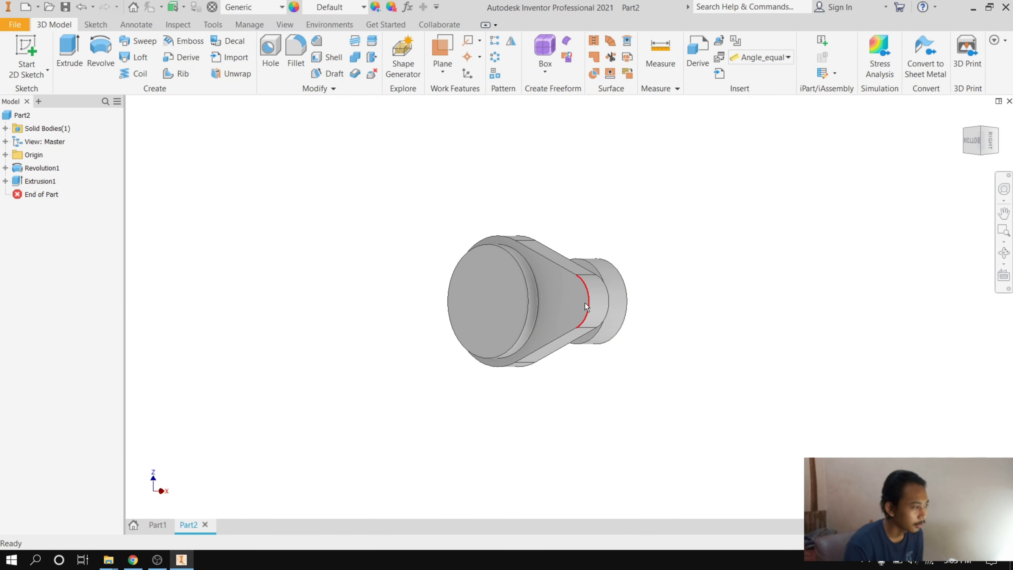
{"action": "scroll", "coordinate": [585, 306], "scroll_direction": "up", "scroll_amount": 3}
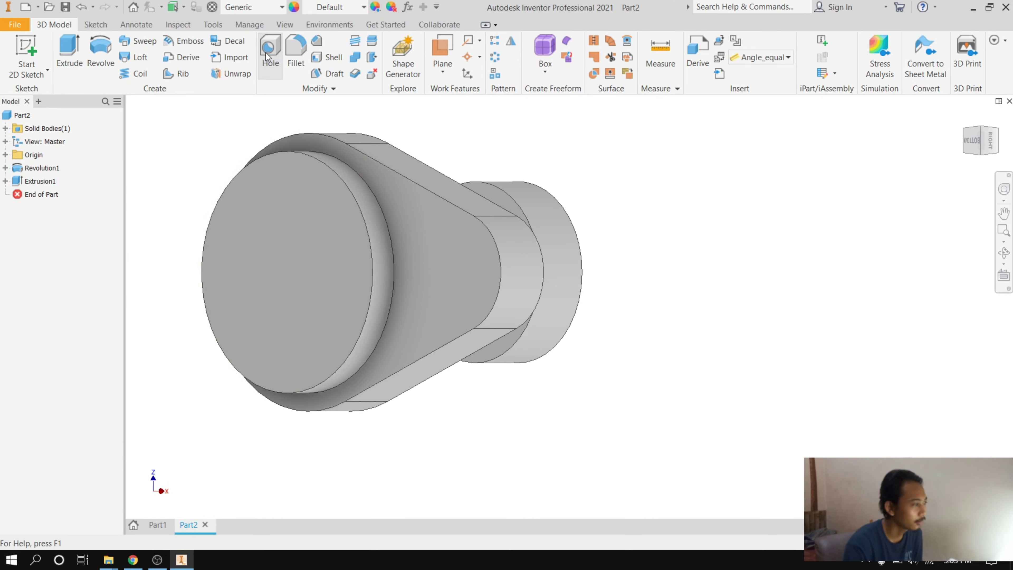
Step: Place a hole at the lug's arc centre and set its diameter to 50 mm
{"action": "left_click", "coordinate": [269, 45]}
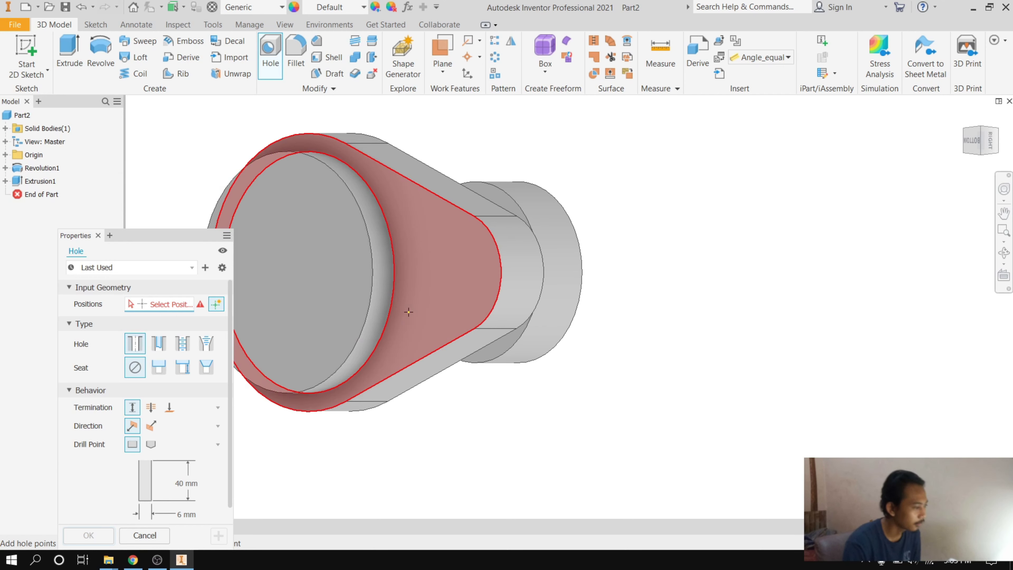
{"action": "left_click", "coordinate": [461, 284]}
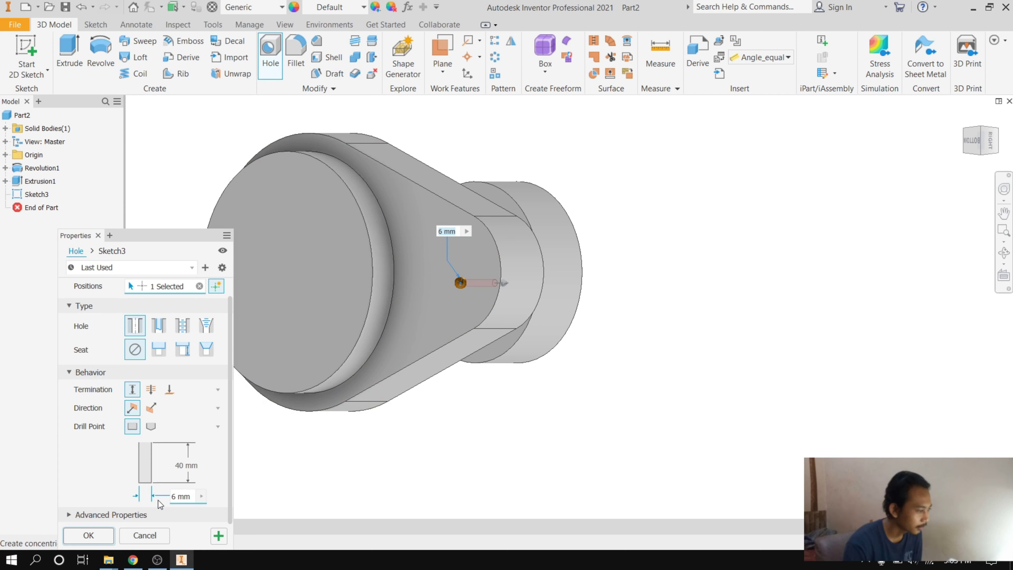
{"action": "left_click", "coordinate": [175, 496]}
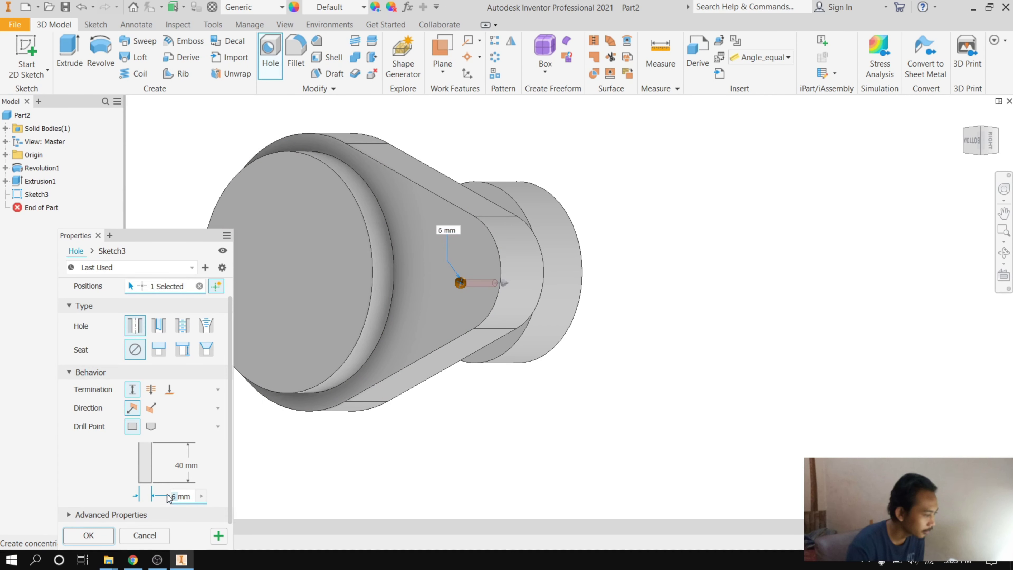
{"action": "type", "text": "50"}
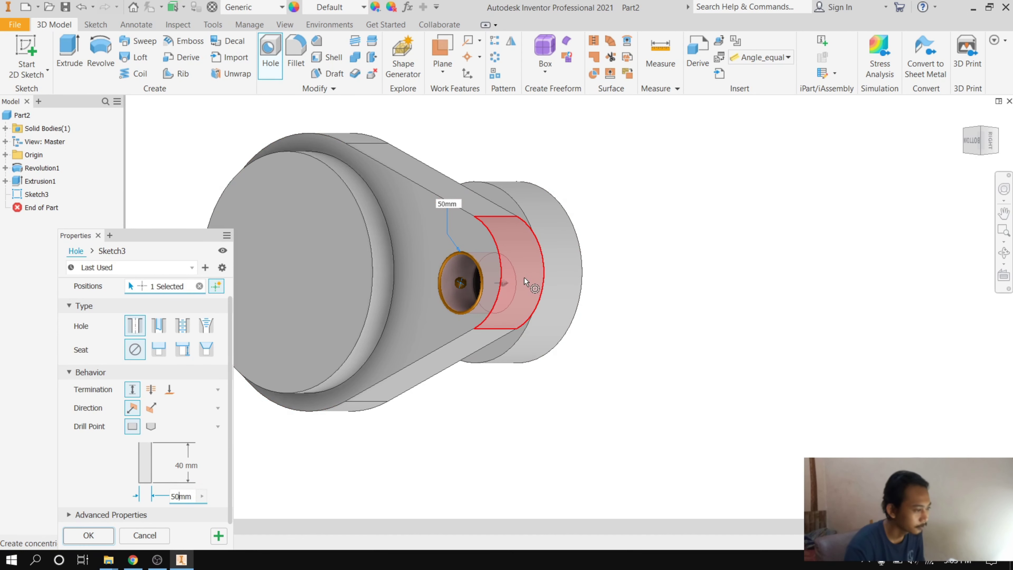
{"action": "left_click", "coordinate": [972, 141]}
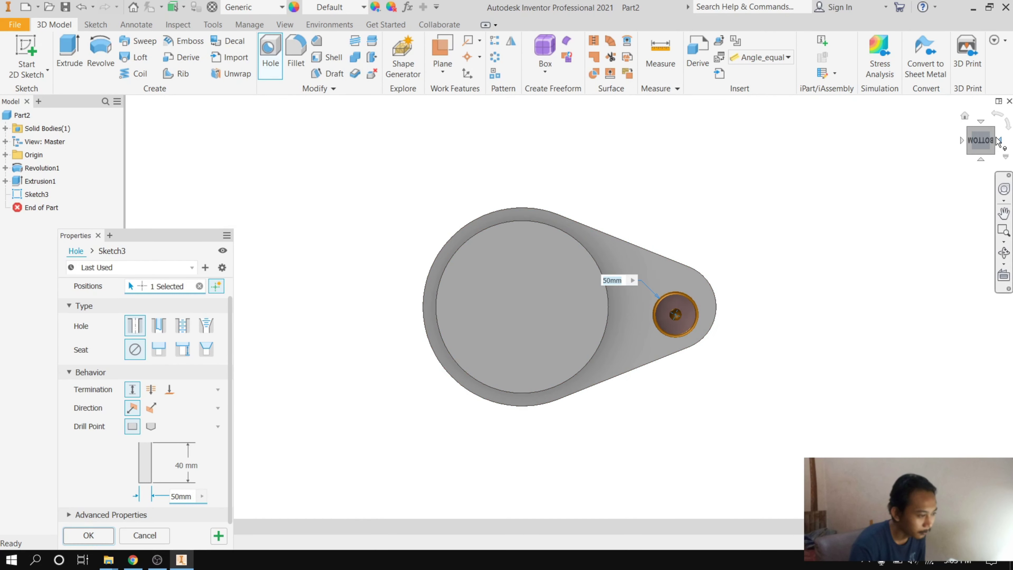
{"action": "left_click", "coordinate": [991, 147]}
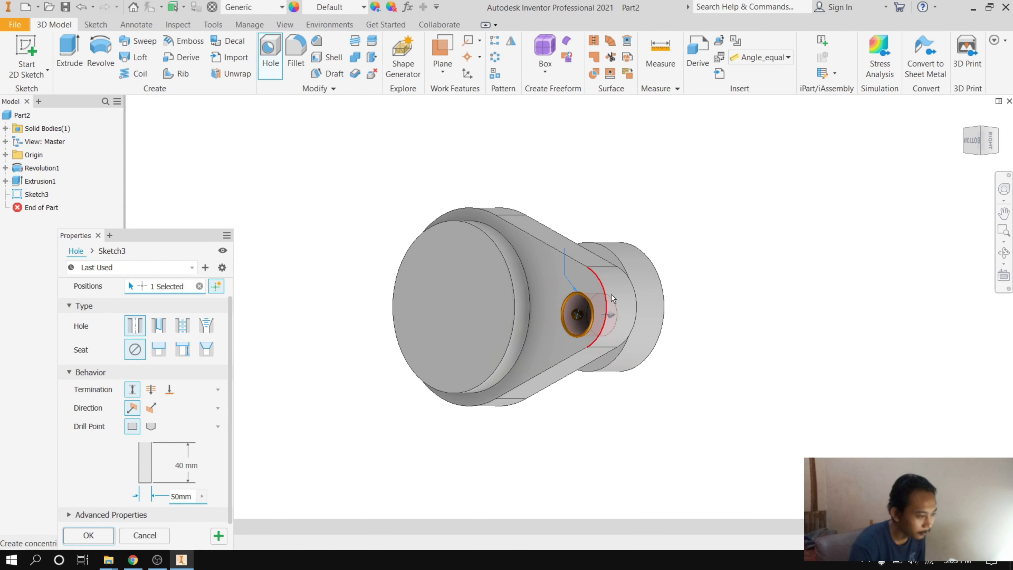
{"action": "scroll", "coordinate": [636, 303], "scroll_direction": "down", "scroll_amount": 5}
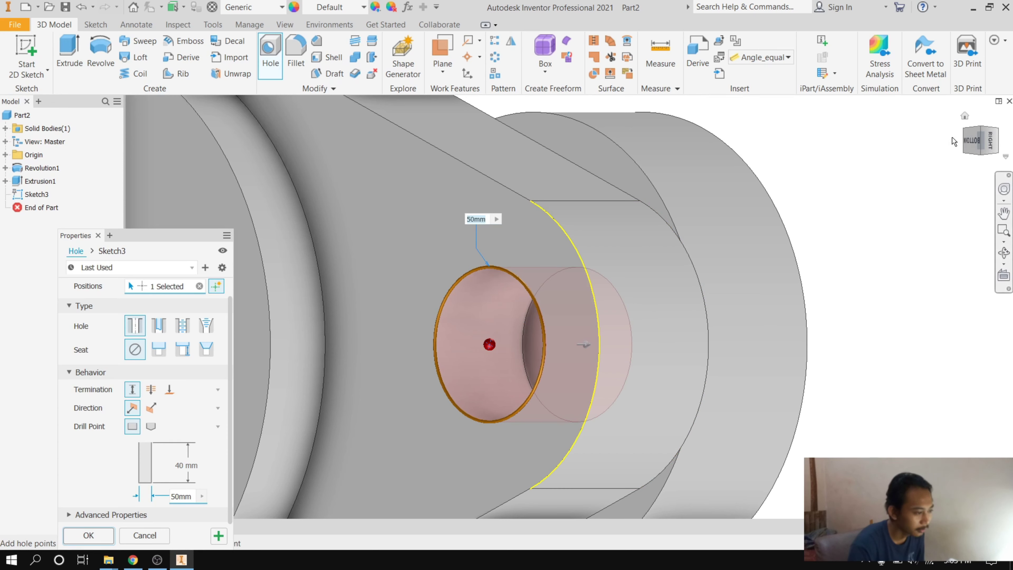
{"action": "left_click", "coordinate": [972, 144]}
{"action": "scroll", "coordinate": [650, 318], "scroll_direction": "down", "scroll_amount": 5}
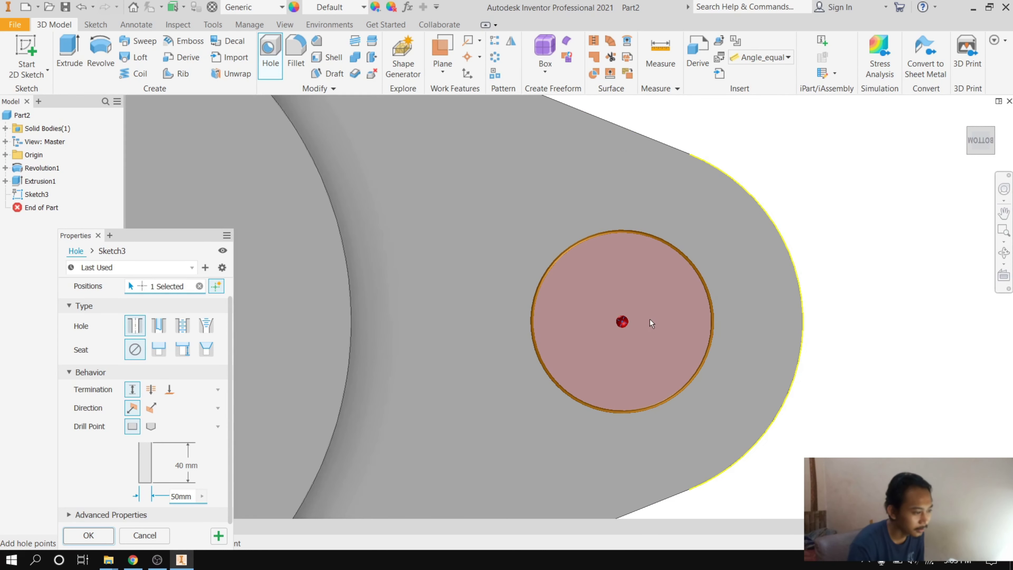
{"action": "scroll", "coordinate": [529, 295], "scroll_direction": "up", "scroll_amount": 2}
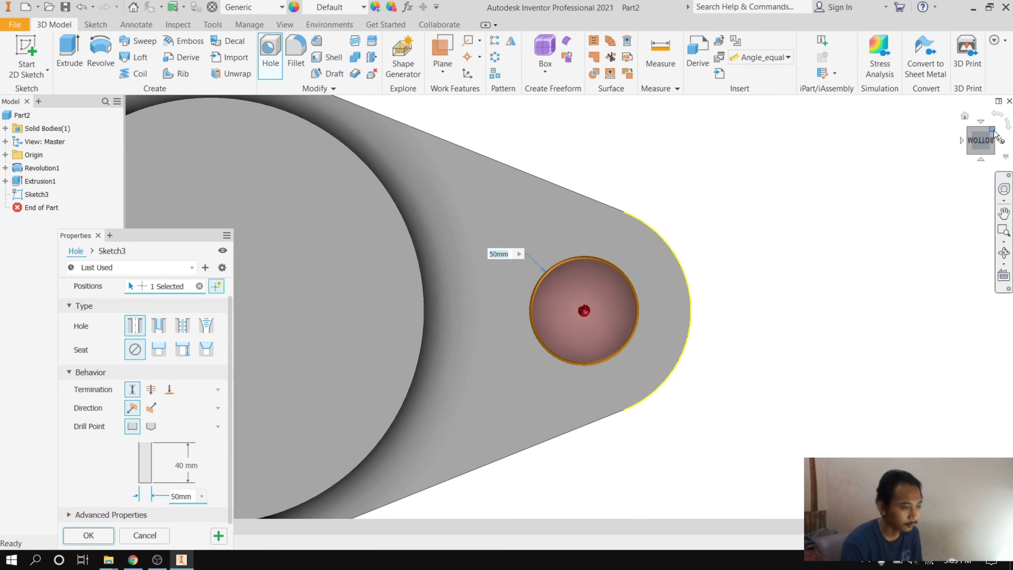
Step: Change the hole depth from 40 to 50 mm and create Hole1
{"action": "left_click", "coordinate": [1010, 257]}
{"action": "scroll", "coordinate": [700, 285], "scroll_direction": "up", "scroll_amount": 3}
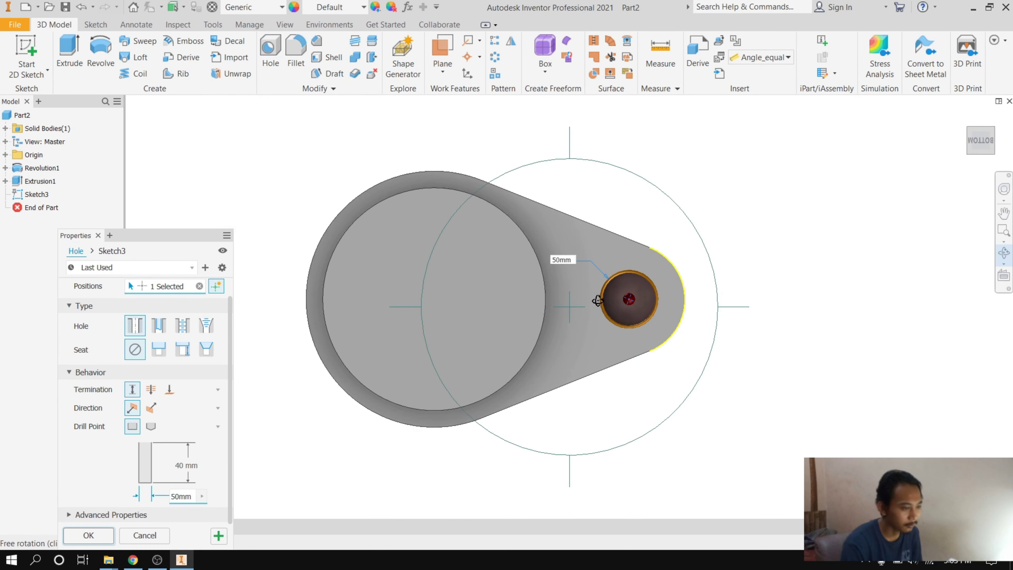
{"action": "left_click_drag", "start_coordinate": [599, 296], "coordinate": [481, 335]}
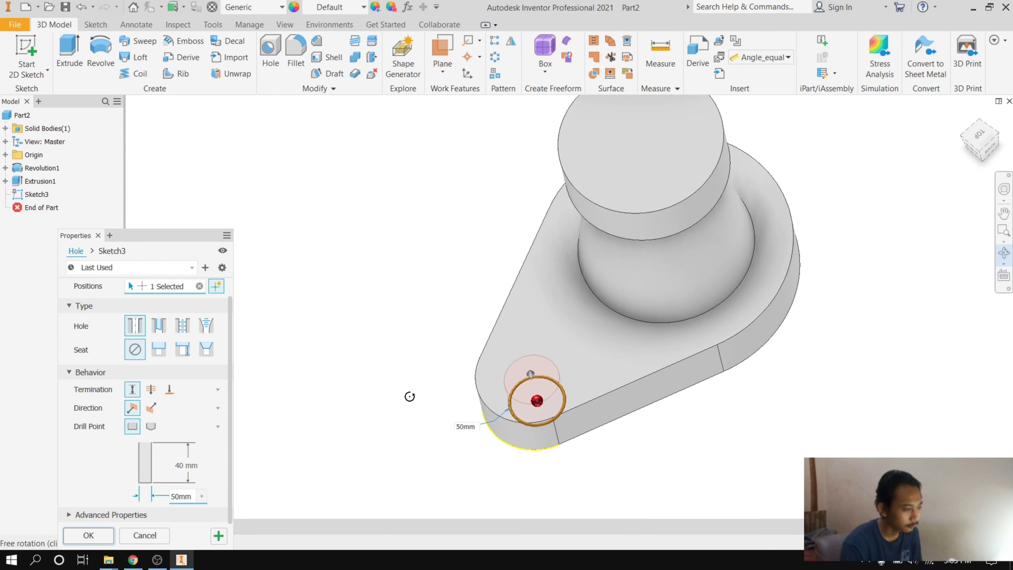
{"action": "left_click", "coordinate": [179, 471]}
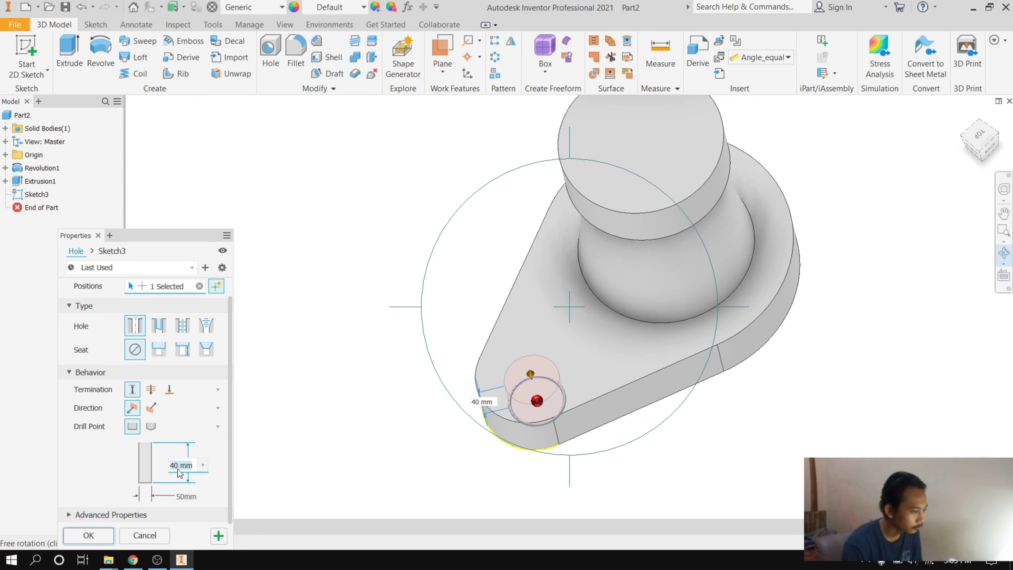
{"action": "key", "text": "BackSpace"}
{"action": "type", "text": "50"}
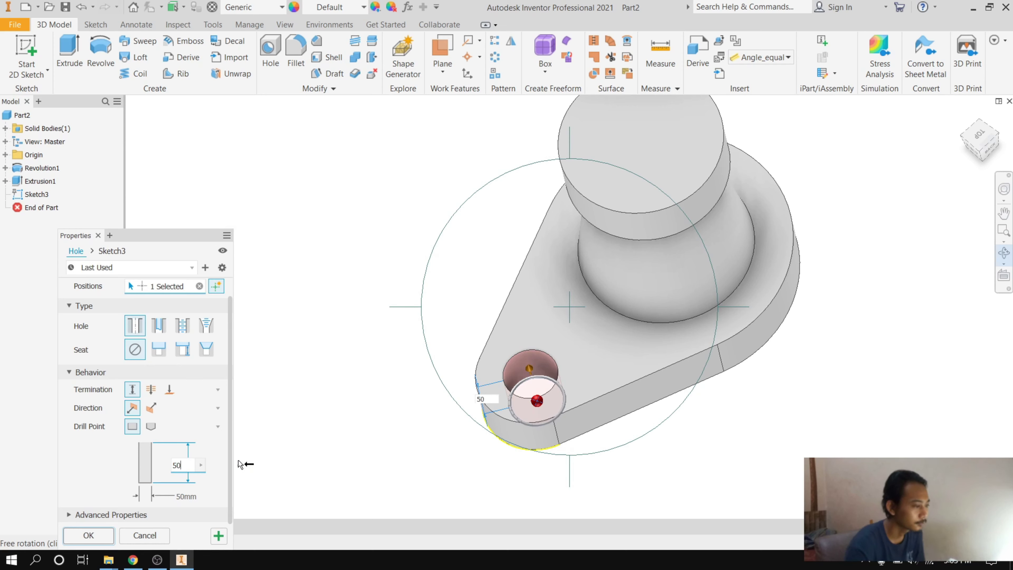
{"action": "left_click", "coordinate": [79, 536]}
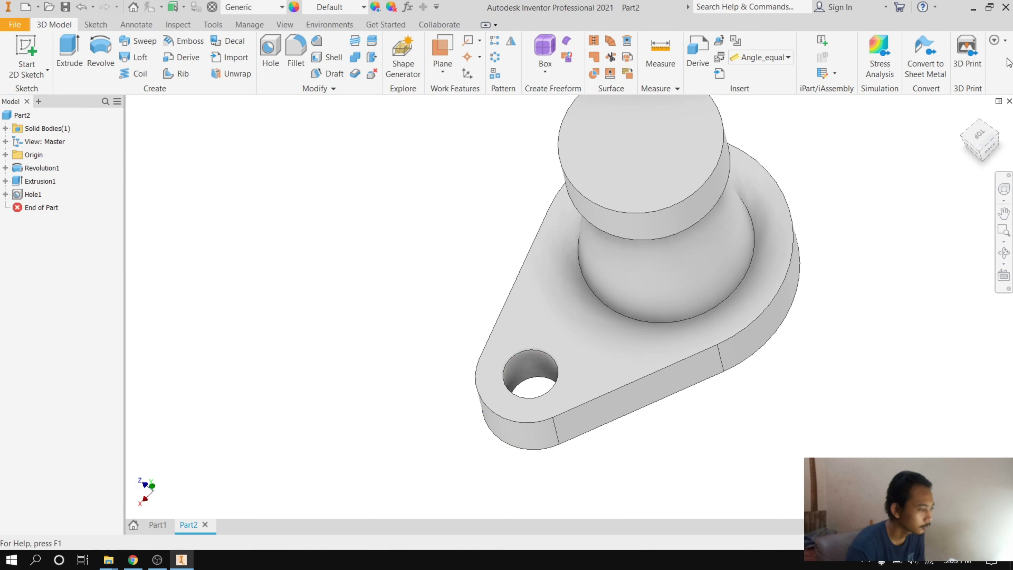
Step: Mirror Extrusion1 and Hole1 across the origin YZ Plane to form the second lug
{"action": "left_click", "coordinate": [973, 154]}
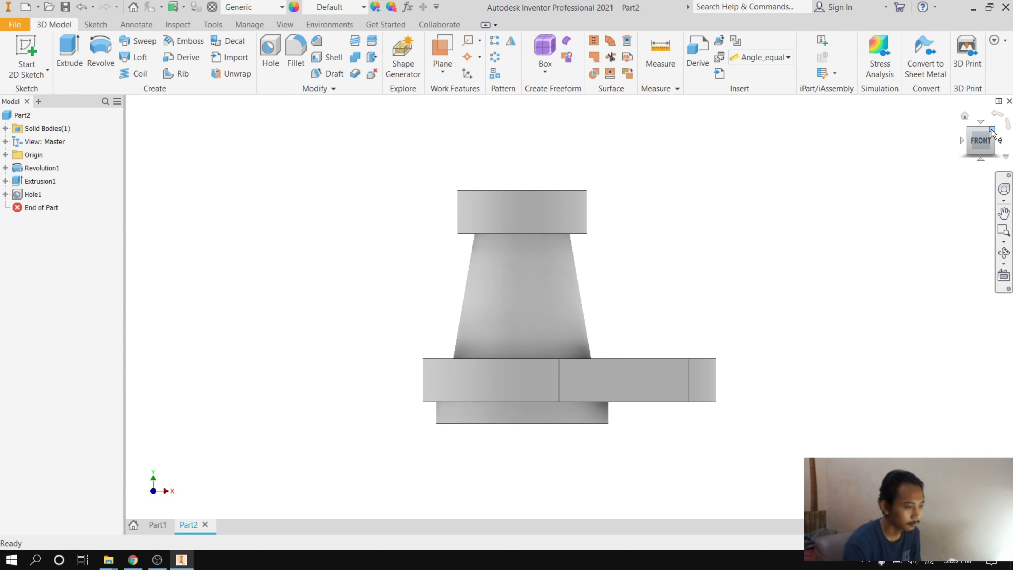
{"action": "left_click", "coordinate": [991, 133]}
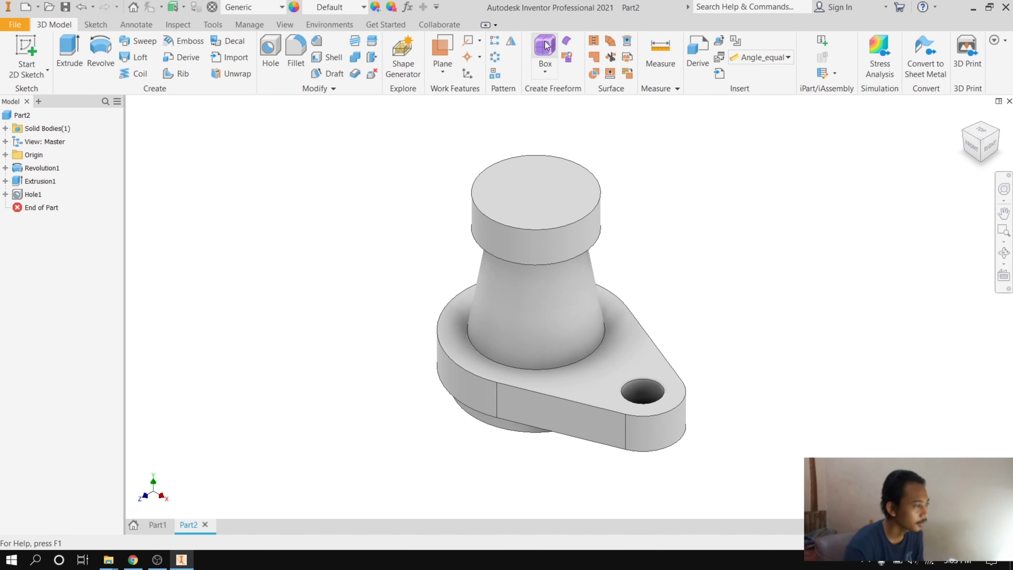
{"action": "left_click", "coordinate": [512, 43]}
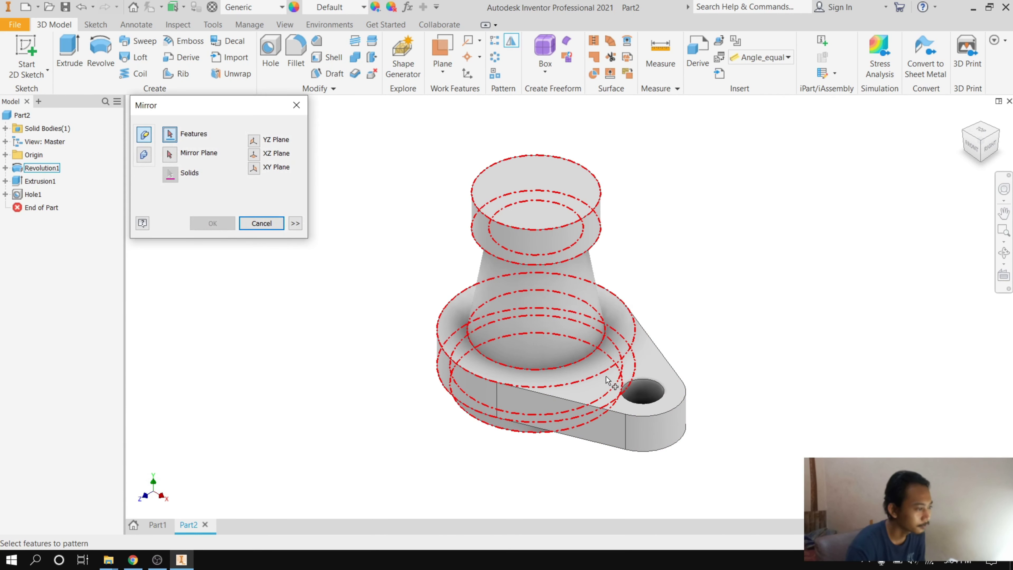
{"action": "left_click", "coordinate": [662, 416]}
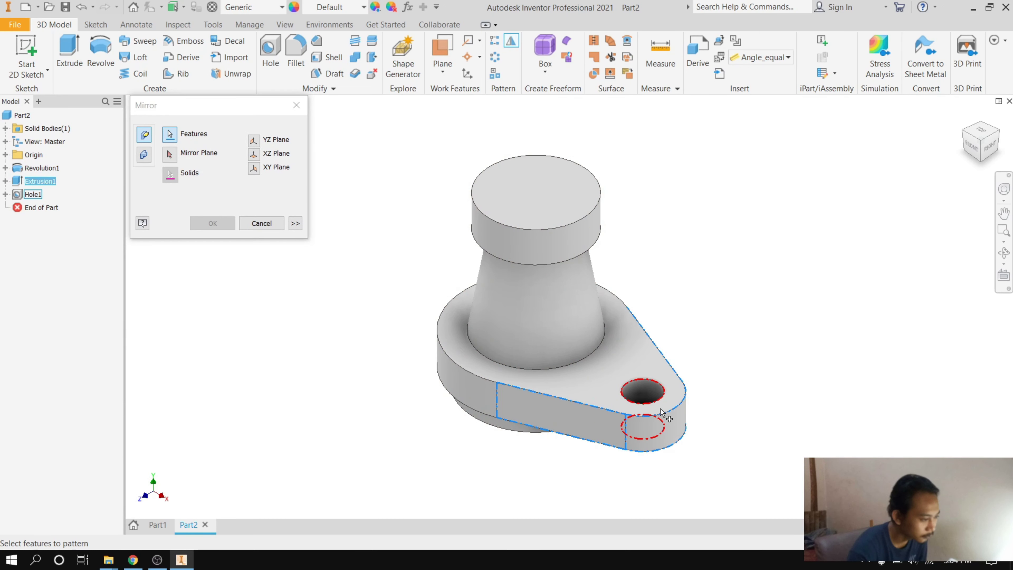
{"action": "scroll", "coordinate": [677, 368], "scroll_direction": "down", "scroll_amount": 5}
{"action": "left_click", "coordinate": [686, 363]}
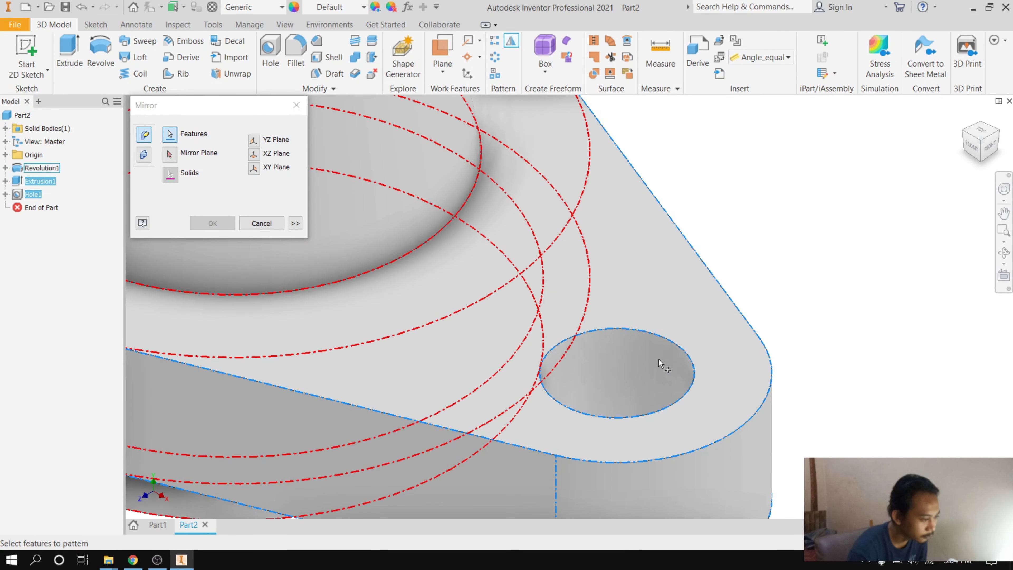
{"action": "scroll", "coordinate": [662, 367], "scroll_direction": "up", "scroll_amount": 5}
{"action": "left_click", "coordinate": [171, 158]}
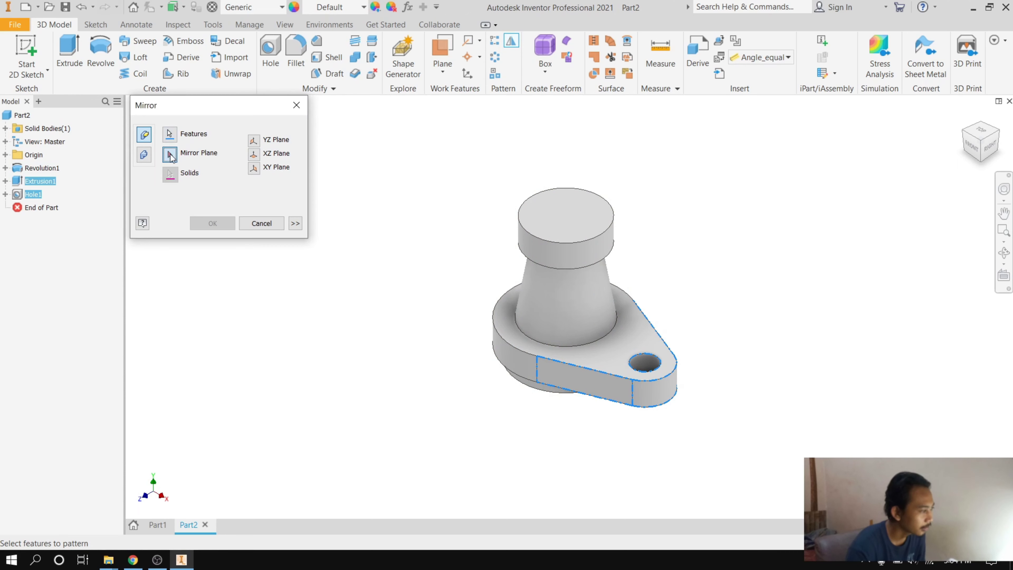
{"action": "left_click", "coordinate": [5, 155]}
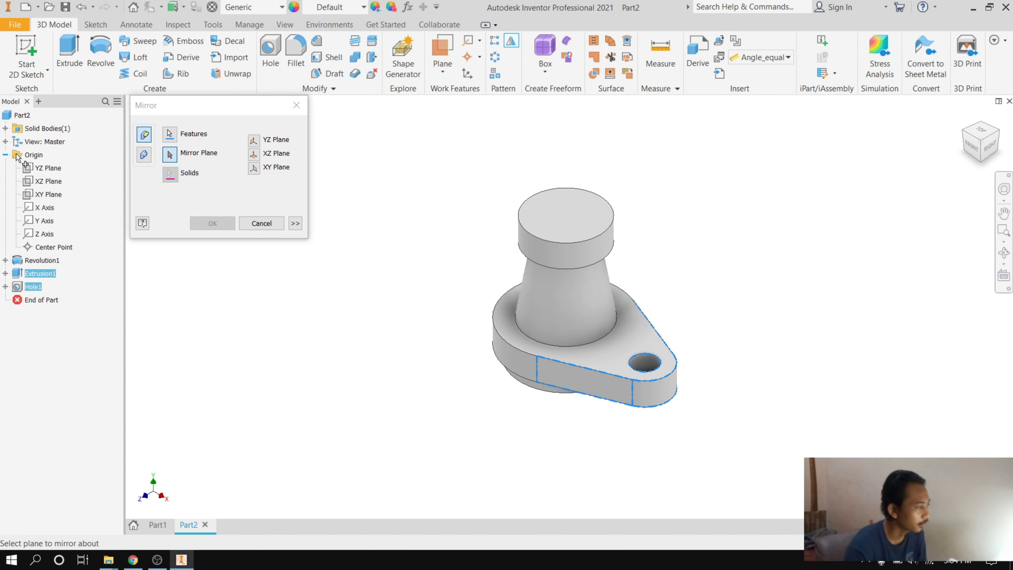
{"action": "left_click", "coordinate": [45, 170]}
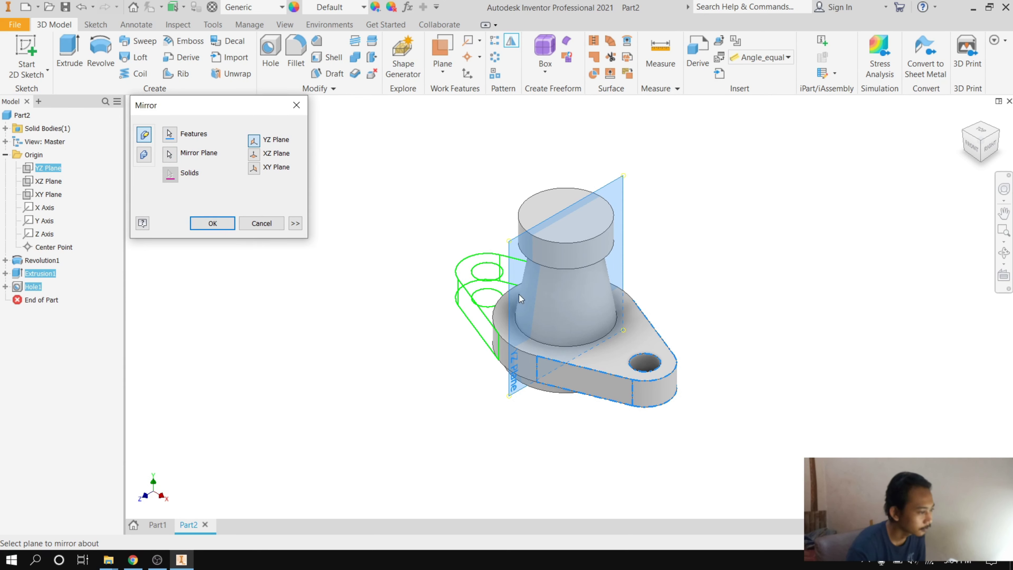
{"action": "left_click", "coordinate": [211, 223]}
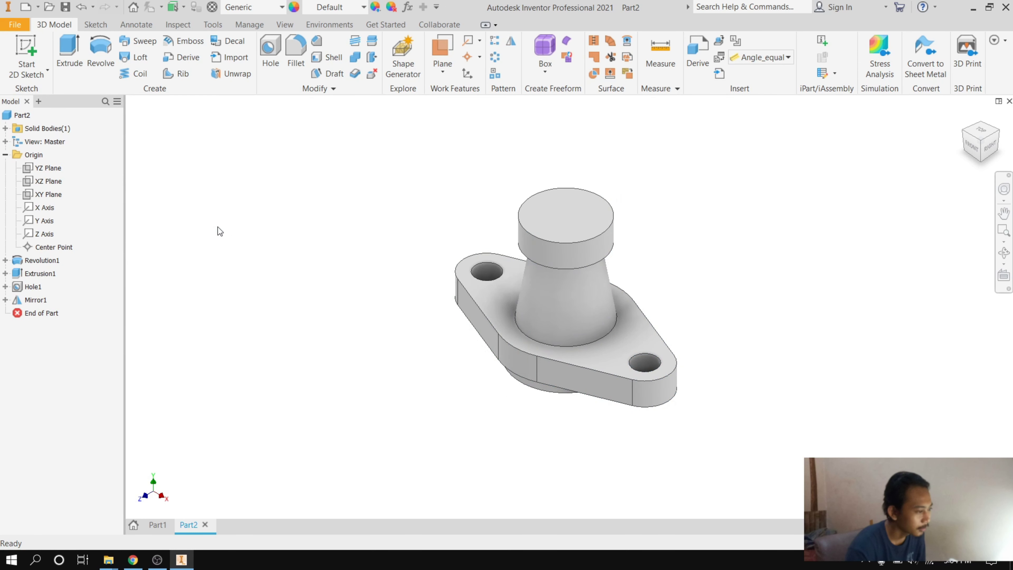
{"action": "left_click", "coordinate": [970, 147]}
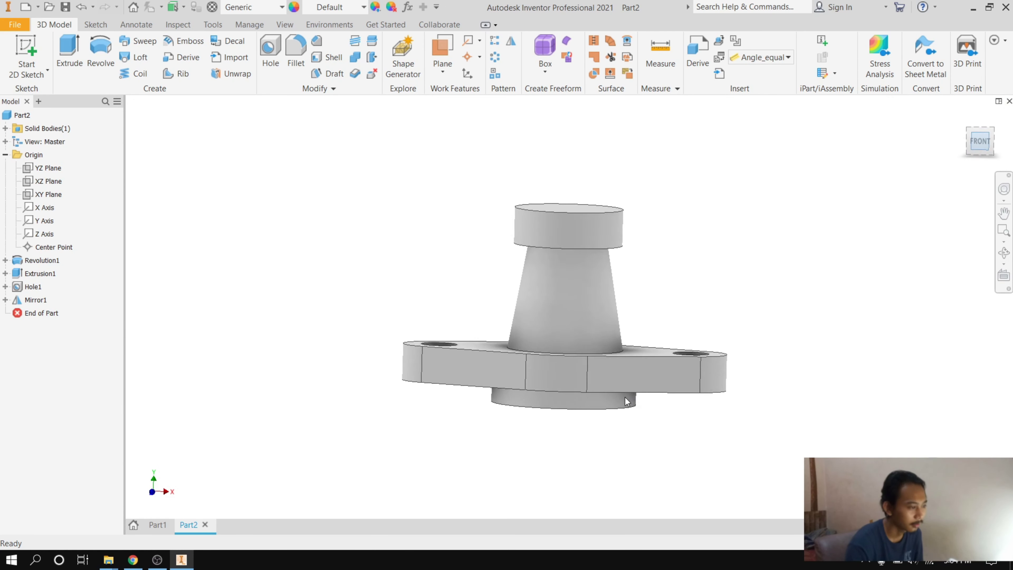
{"action": "left_click", "coordinate": [991, 133]}
{"action": "scroll", "coordinate": [584, 216], "scroll_direction": "down", "scroll_amount": 5}
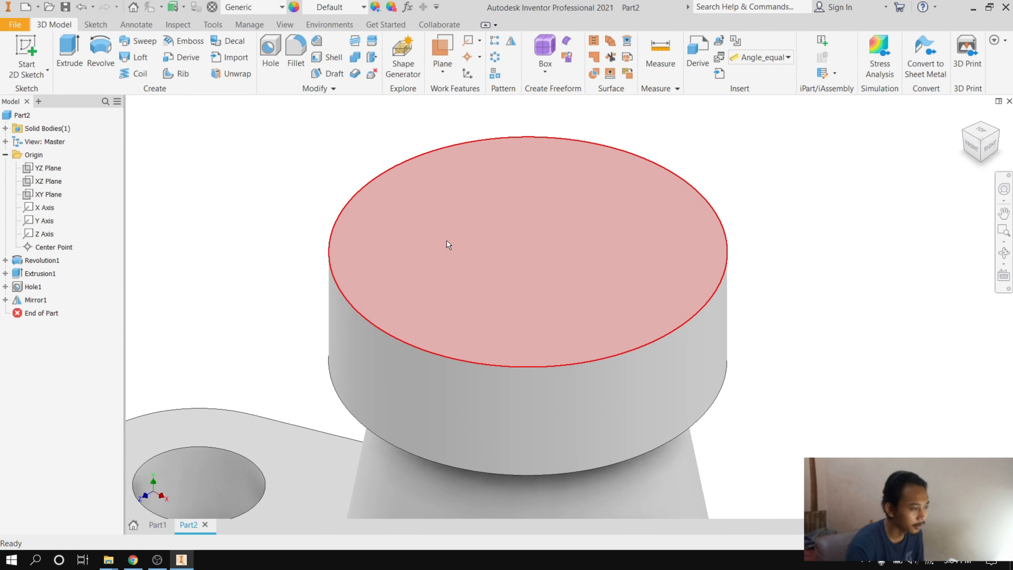
{"action": "scroll", "coordinate": [446, 241], "scroll_direction": "up", "scroll_amount": 3}
{"action": "mouse_move", "coordinate": [980, 142]}
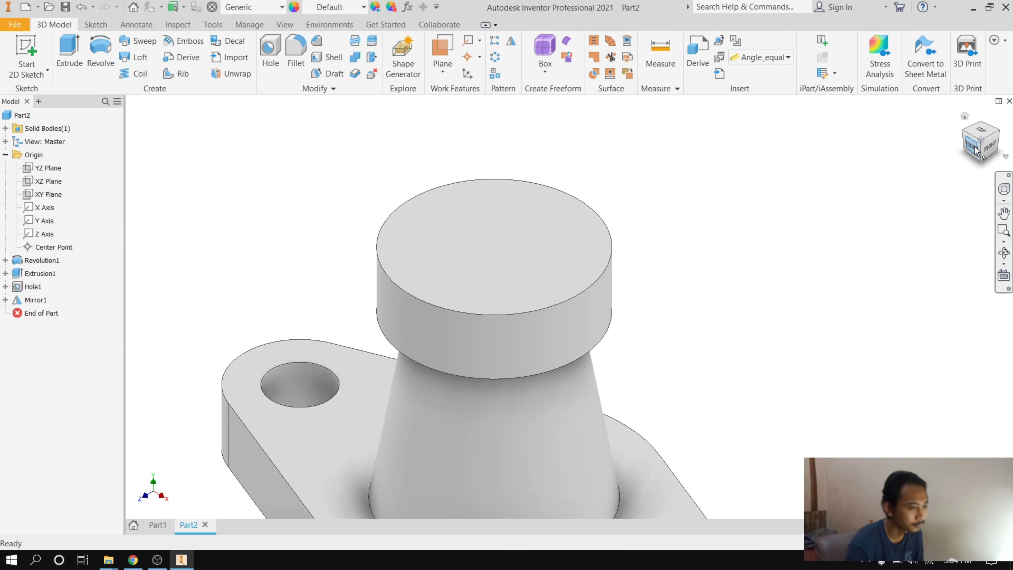
{"action": "left_click", "coordinate": [974, 149]}
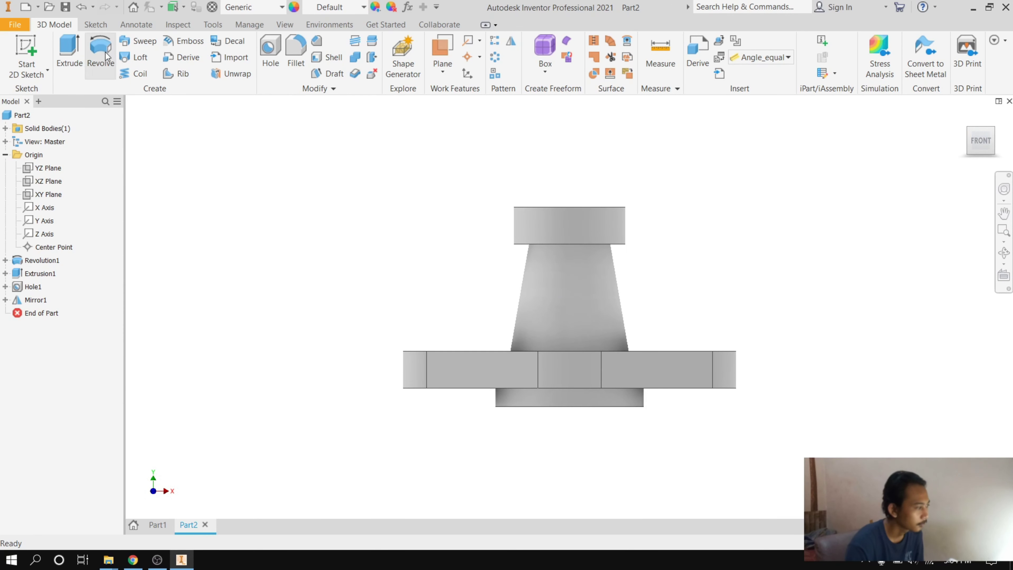
Step: Start a new sketch on the XY Plane and slice the graphics to show the section
{"action": "left_click", "coordinate": [47, 195]}
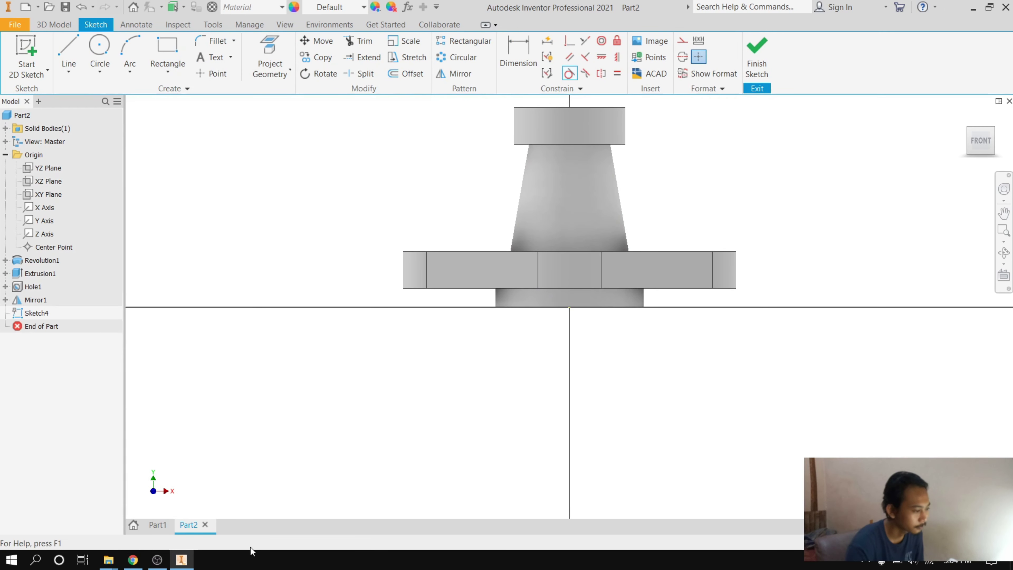
{"action": "left_click", "coordinate": [304, 545]}
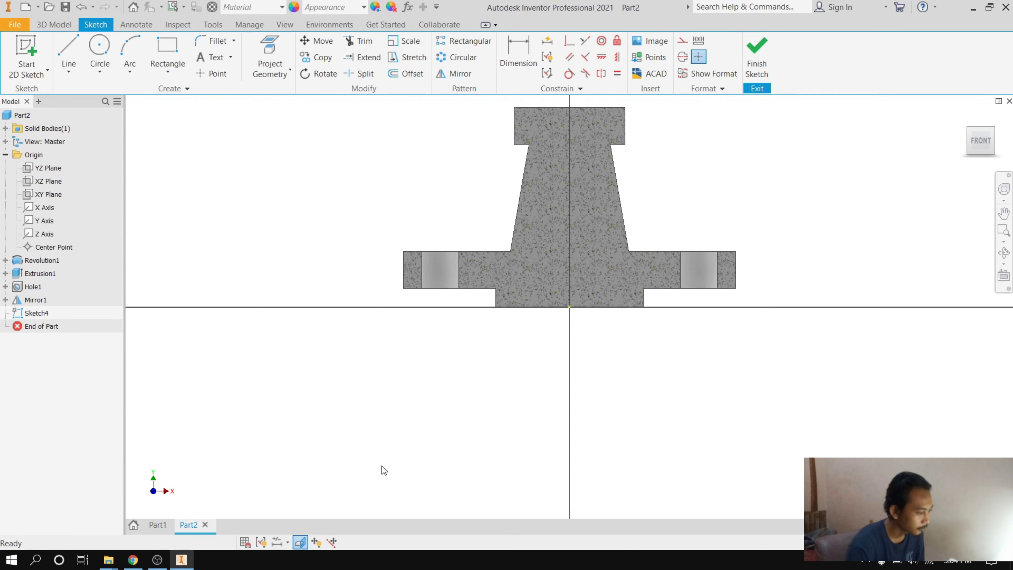
{"action": "scroll", "coordinate": [381, 465], "scroll_direction": "up", "scroll_amount": 5}
{"action": "scroll", "coordinate": [443, 399], "scroll_direction": "down", "scroll_amount": 8}
{"action": "scroll", "coordinate": [418, 373], "scroll_direction": "up", "scroll_amount": 3}
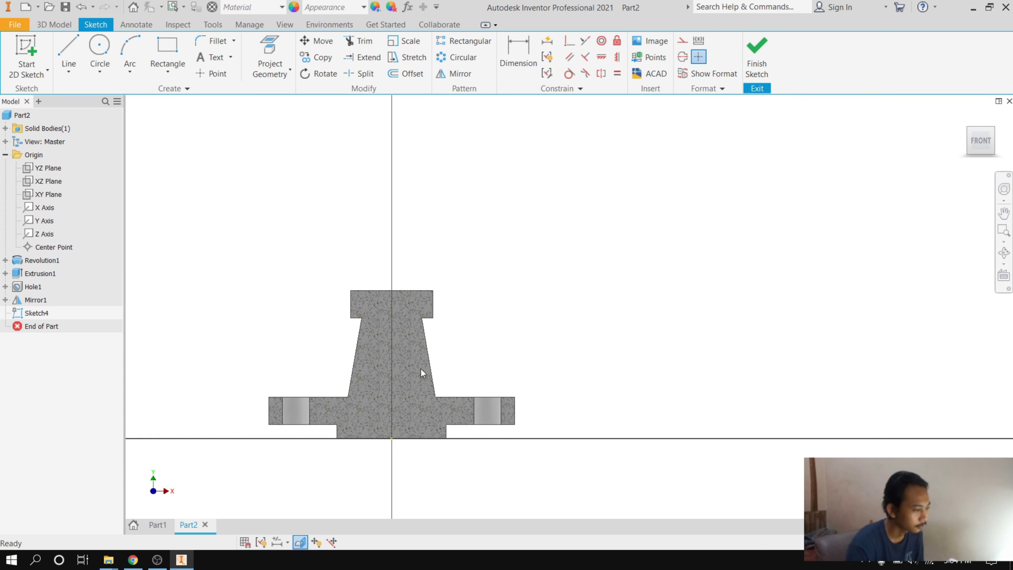
{"action": "scroll", "coordinate": [421, 369], "scroll_direction": "down", "scroll_amount": 3}
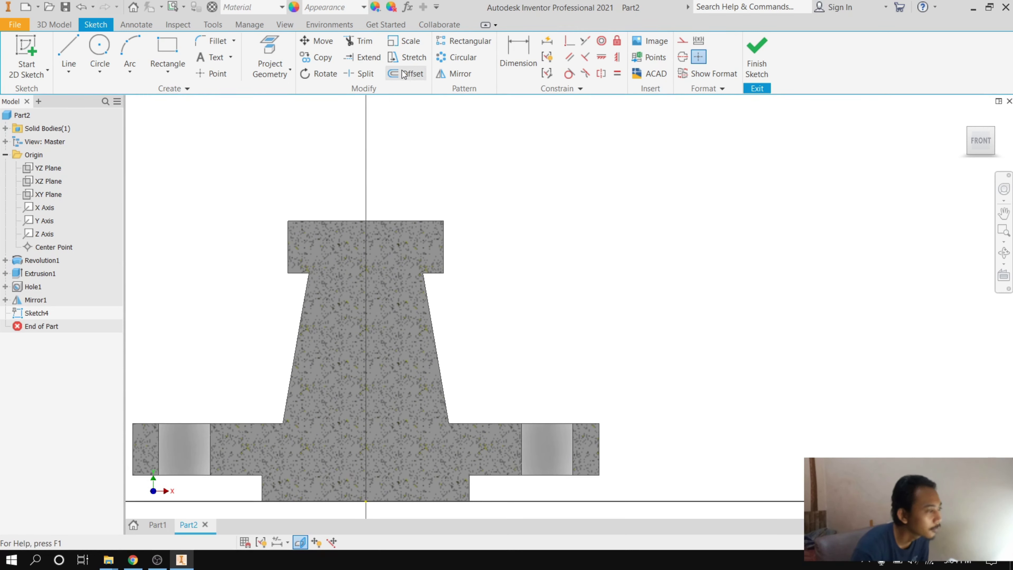
Step: Project the top collar's right and bottom edges and the neck's tapered side
{"action": "left_click", "coordinate": [281, 50]}
{"action": "scroll", "coordinate": [404, 242], "scroll_direction": "down", "scroll_amount": 3}
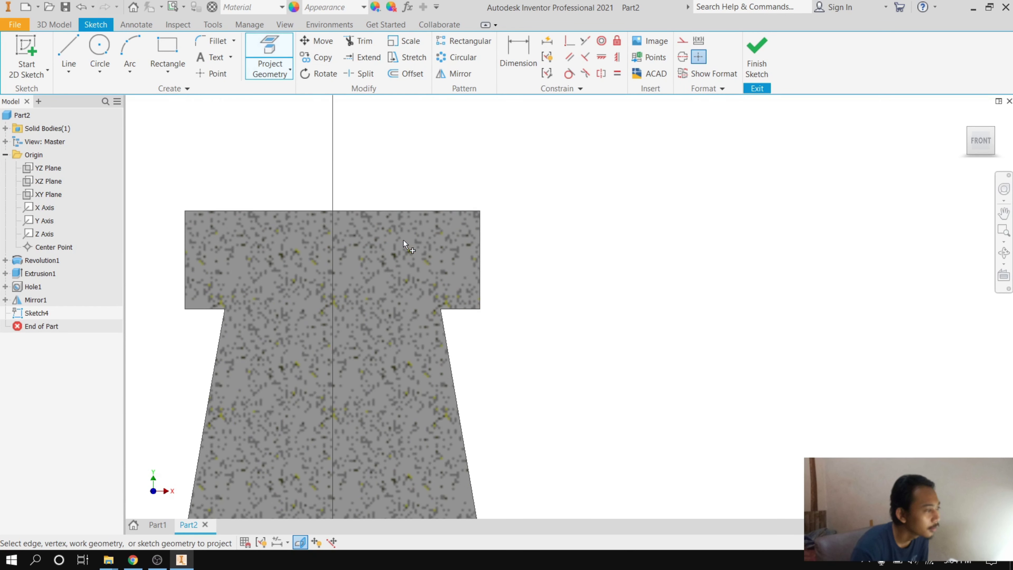
{"action": "left_click", "coordinate": [480, 255]}
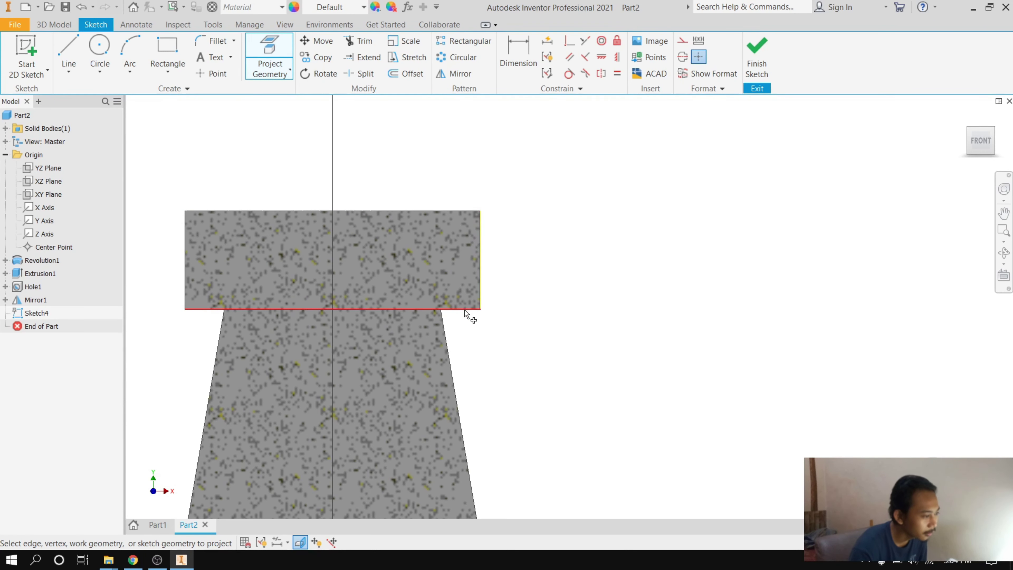
{"action": "left_click", "coordinate": [465, 309]}
{"action": "left_click", "coordinate": [447, 333]}
{"action": "scroll", "coordinate": [425, 311], "scroll_direction": "up", "scroll_amount": 5}
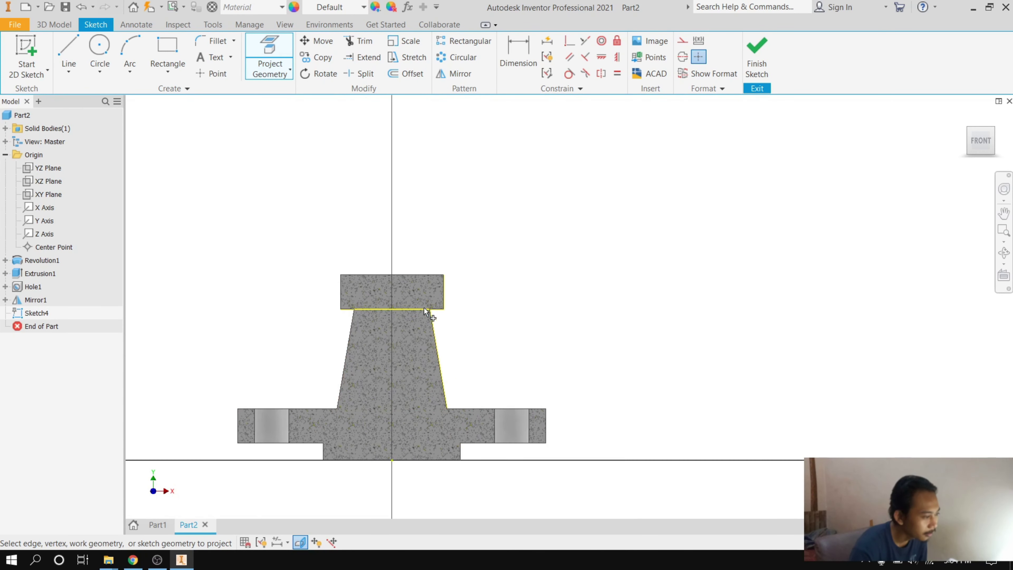
{"action": "left_click", "coordinate": [443, 412]}
{"action": "scroll", "coordinate": [444, 411], "scroll_direction": "down", "scroll_amount": 5}
{"action": "scroll", "coordinate": [473, 355], "scroll_direction": "up", "scroll_amount": 4}
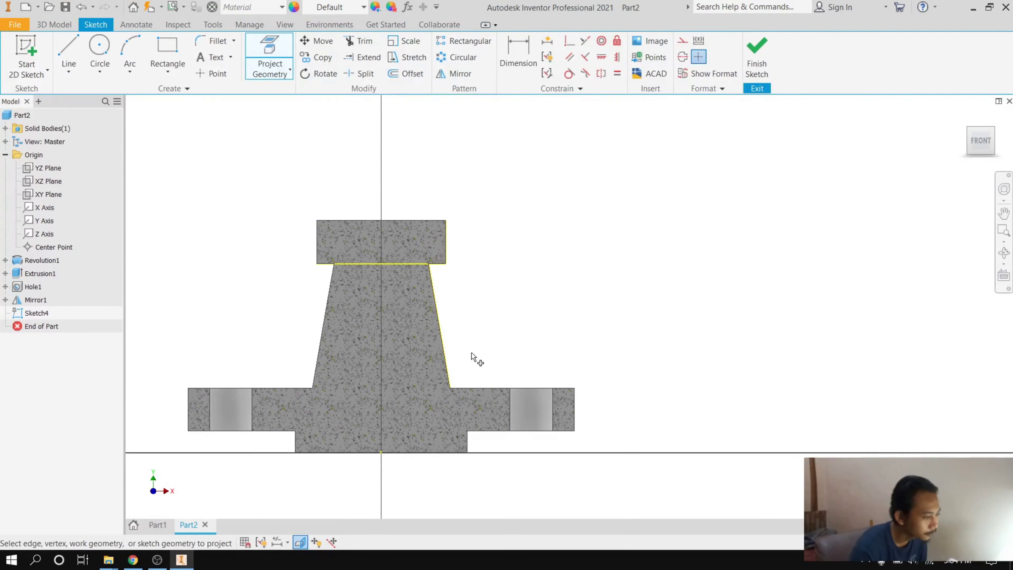
Step: Offset the tapered edge and the collar outline 15 mm inward
{"action": "left_click", "coordinate": [395, 75]}
{"action": "left_click", "coordinate": [438, 320]}
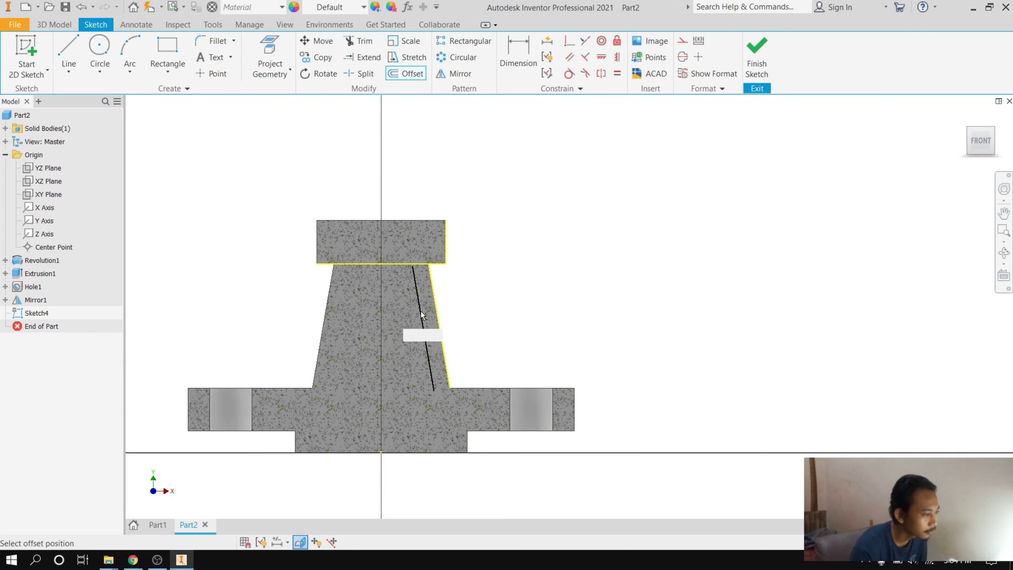
{"action": "key", "text": "Return"}
{"action": "scroll", "coordinate": [427, 258], "scroll_direction": "down", "scroll_amount": 3}
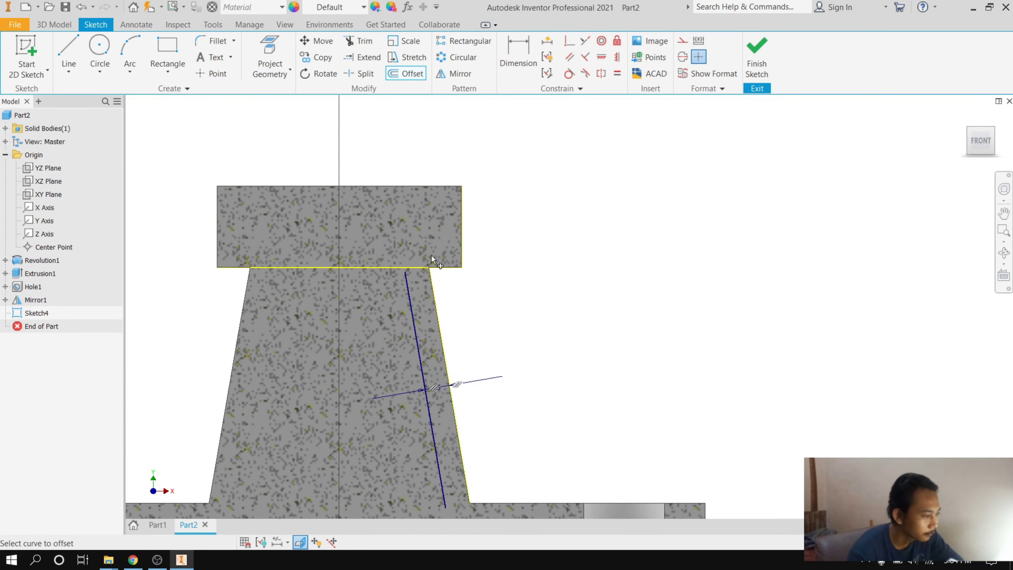
{"action": "left_click", "coordinate": [461, 240]}
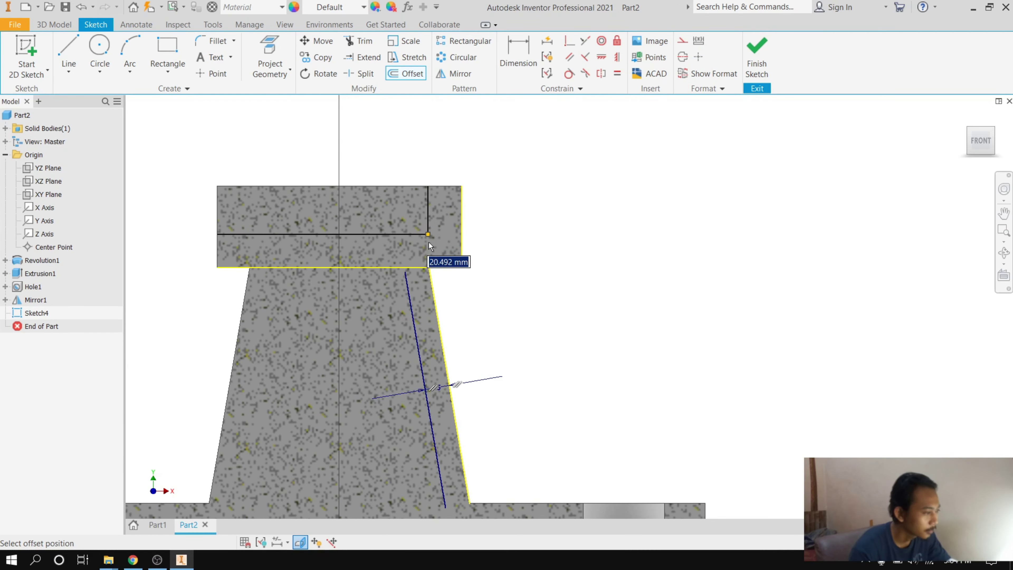
{"action": "type", "text": "15"}
{"action": "key", "text": "Return"}
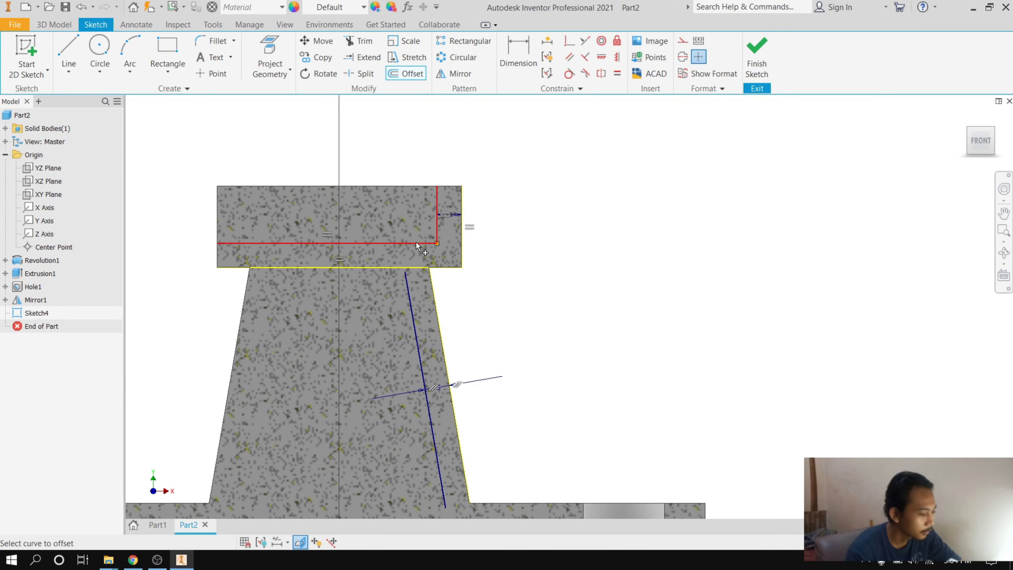
{"action": "scroll", "coordinate": [411, 244], "scroll_direction": "down", "scroll_amount": 3}
Step: End the Offset command, dismissing the sketch context menu several times
{"action": "right_click", "coordinate": [399, 255]}
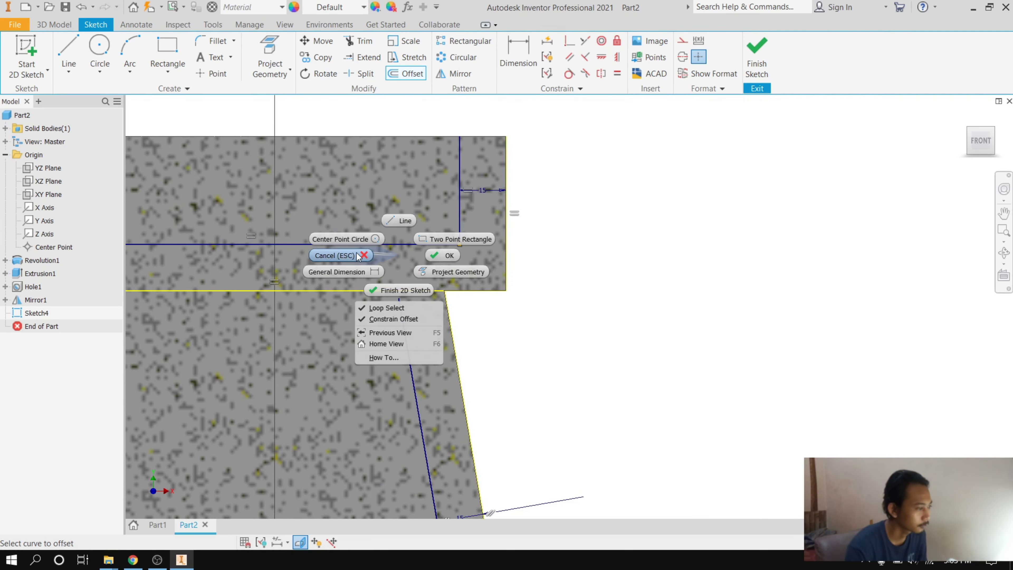
{"action": "key", "text": "Escape"}
{"action": "right_click", "coordinate": [375, 291]}
{"action": "key", "text": "Escape"}
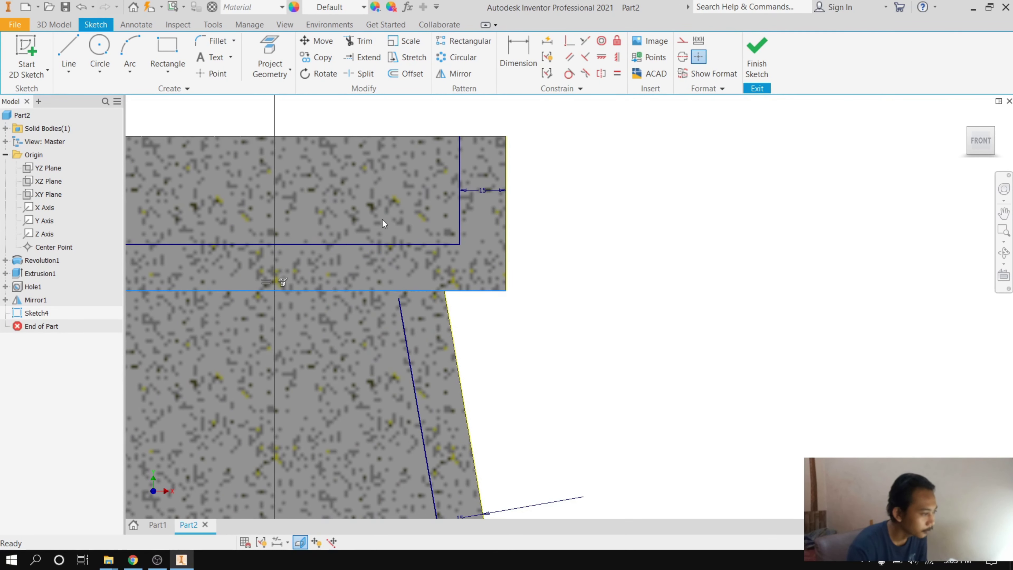
{"action": "right_click", "coordinate": [418, 286]}
{"action": "key", "text": "Escape"}
{"action": "right_click", "coordinate": [401, 291]}
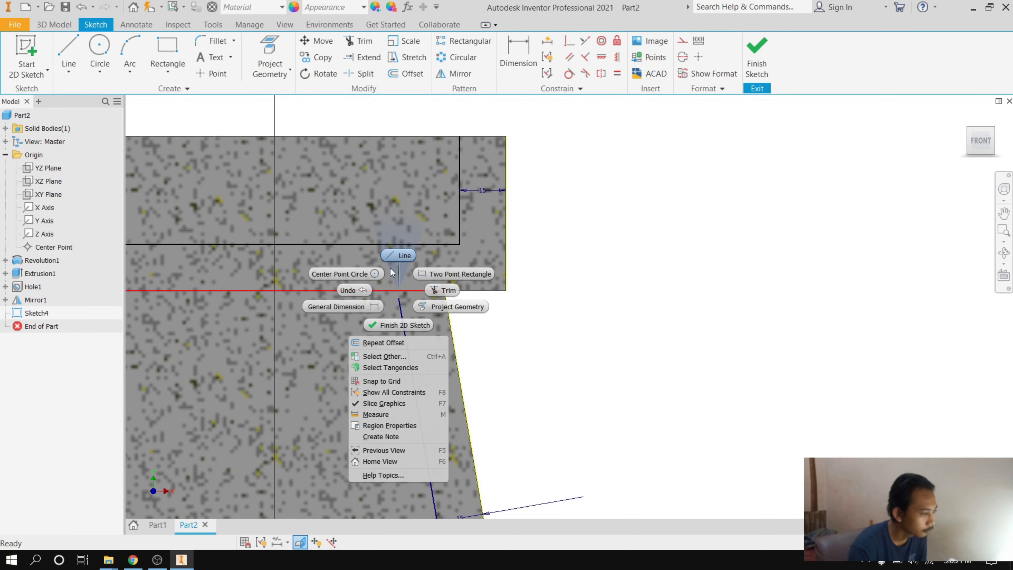
{"action": "key", "text": "Escape"}
{"action": "right_click", "coordinate": [589, 255]}
{"action": "key", "text": "Escape"}
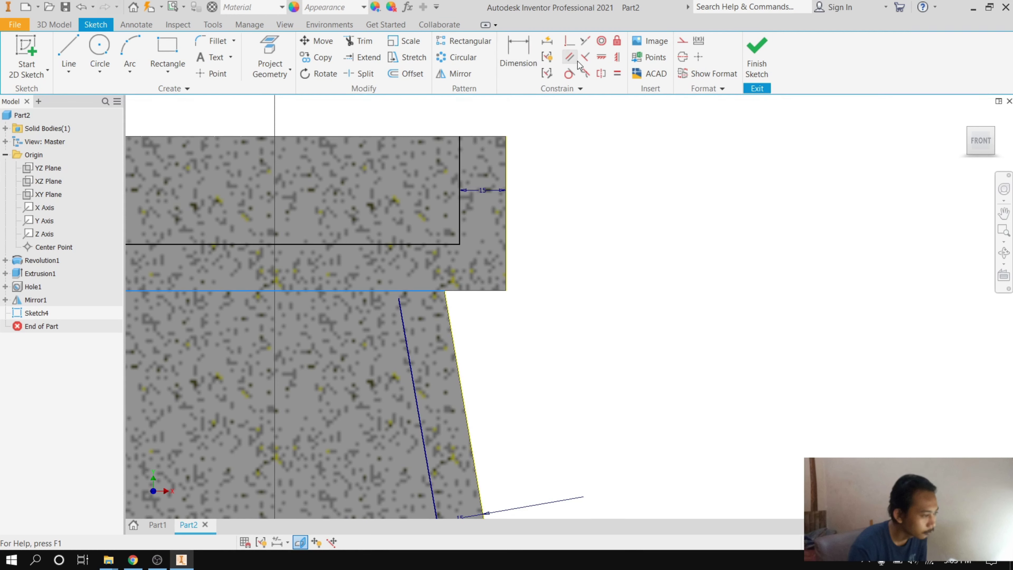
Step: Extend the slanted sketch line up to the collar edge
{"action": "left_click", "coordinate": [375, 58]}
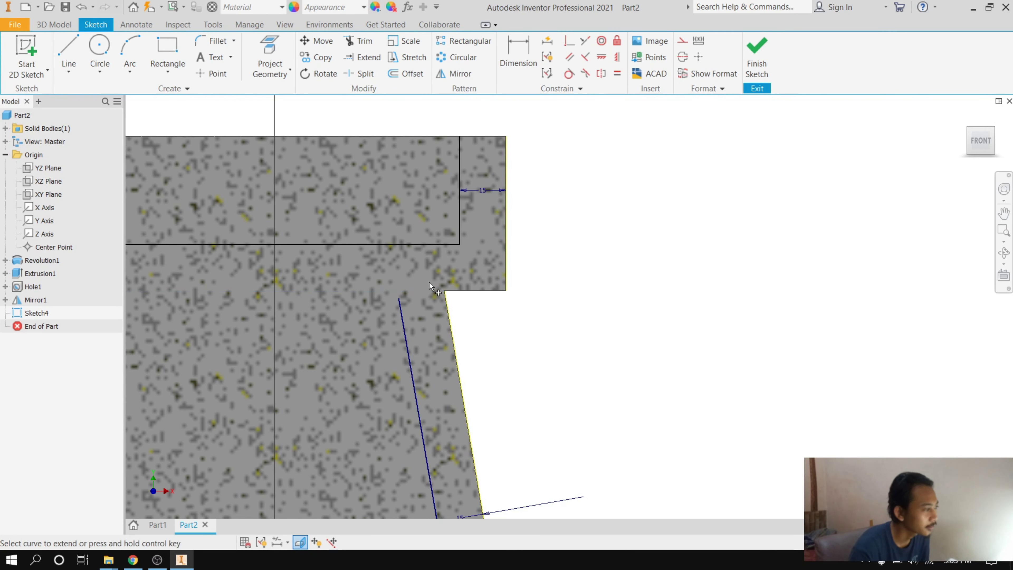
{"action": "left_click", "coordinate": [401, 303]}
{"action": "scroll", "coordinate": [399, 320], "scroll_direction": "up", "scroll_amount": 3}
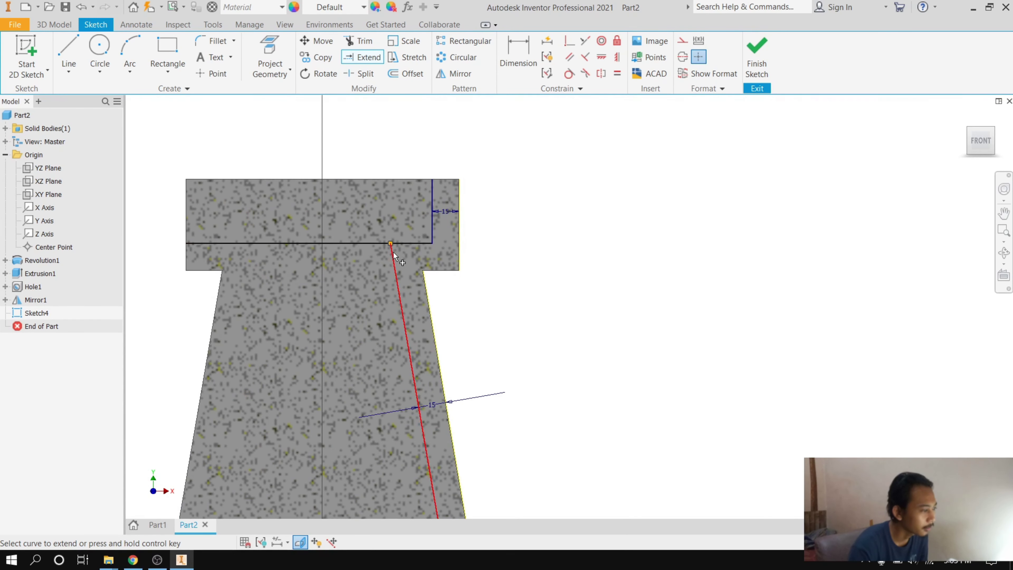
{"action": "scroll", "coordinate": [413, 397], "scroll_direction": "up", "scroll_amount": 2}
{"action": "scroll", "coordinate": [411, 379], "scroll_direction": "down", "scroll_amount": 5}
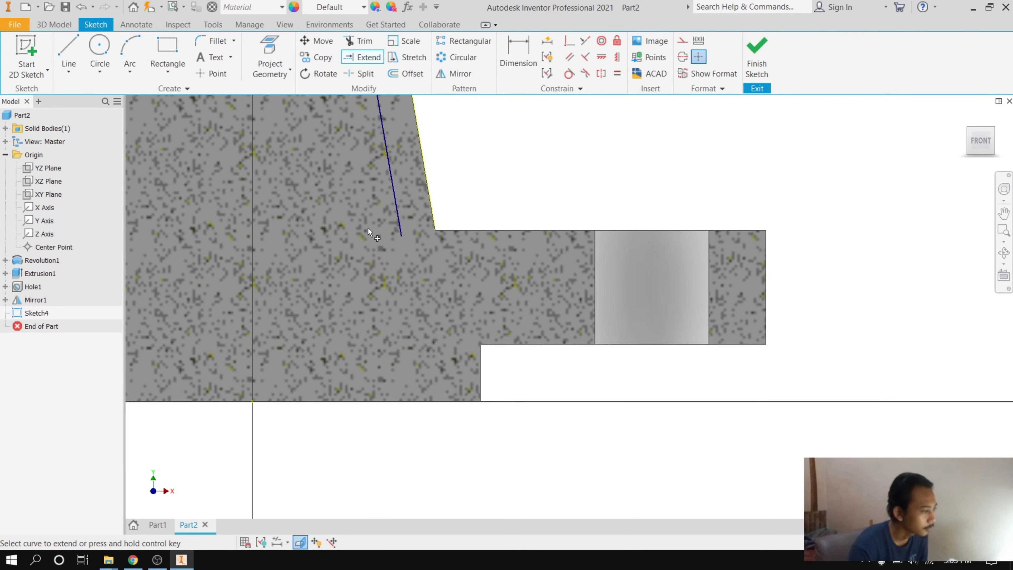
Step: Draw a vertical line from the slanted line's lower end down to the bottom edge
{"action": "key", "text": "l"}
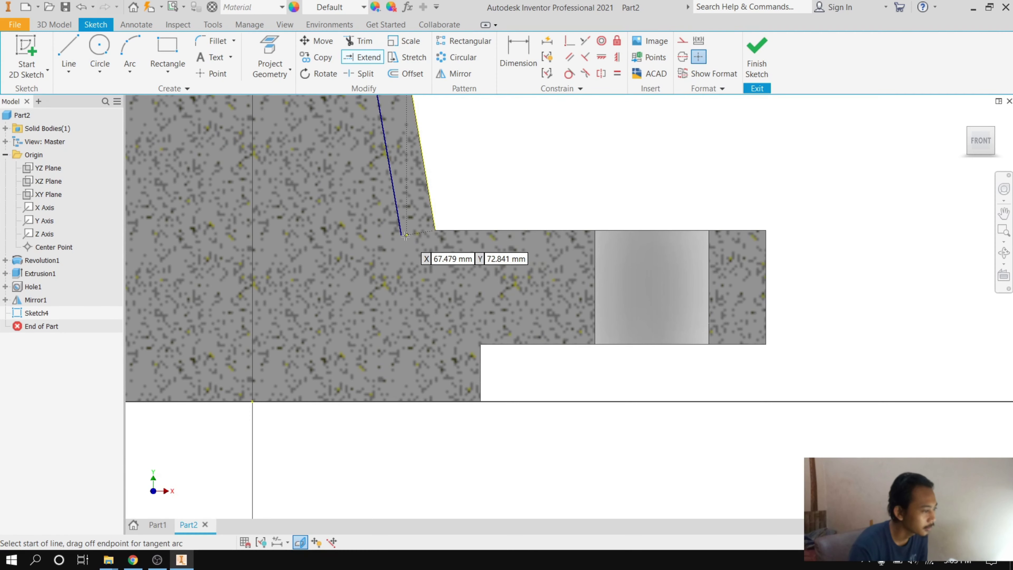
{"action": "left_click", "coordinate": [402, 235]}
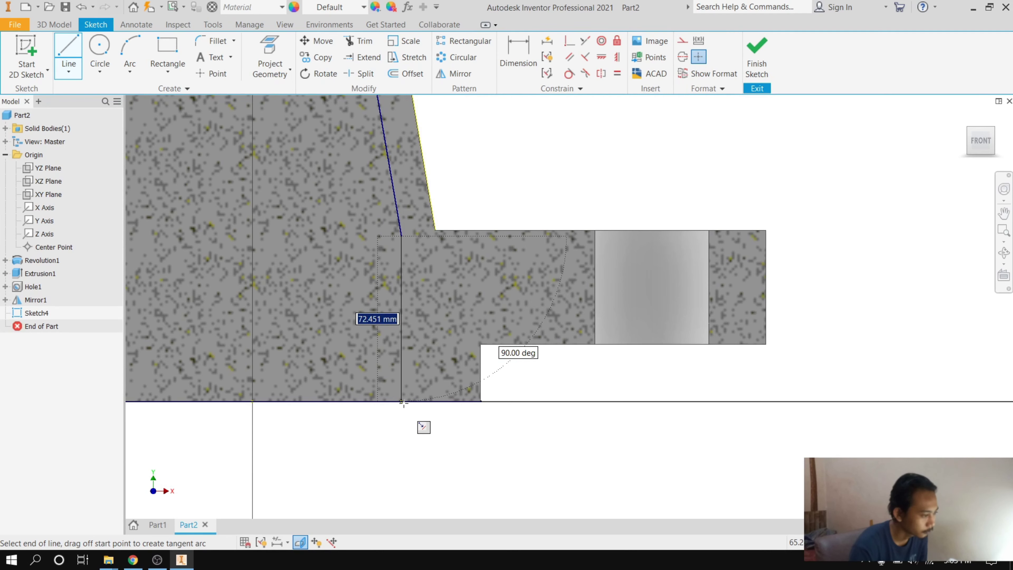
{"action": "left_click", "coordinate": [403, 401]}
{"action": "right_click", "coordinate": [434, 344]}
{"action": "key", "text": "Escape"}
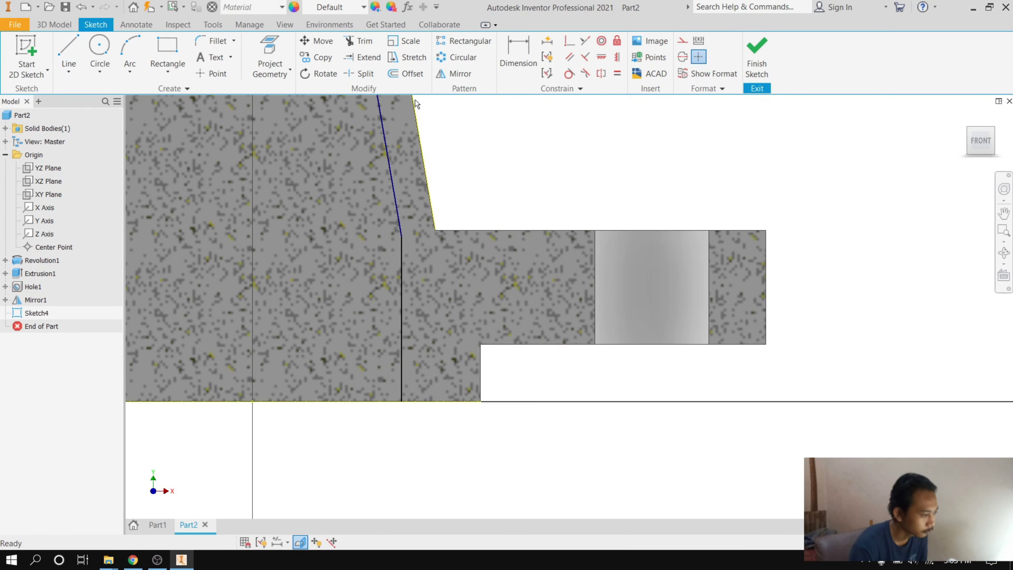
{"action": "scroll", "coordinate": [404, 257], "scroll_direction": "up", "scroll_amount": 3}
{"action": "scroll", "coordinate": [404, 257], "scroll_direction": "down", "scroll_amount": 2}
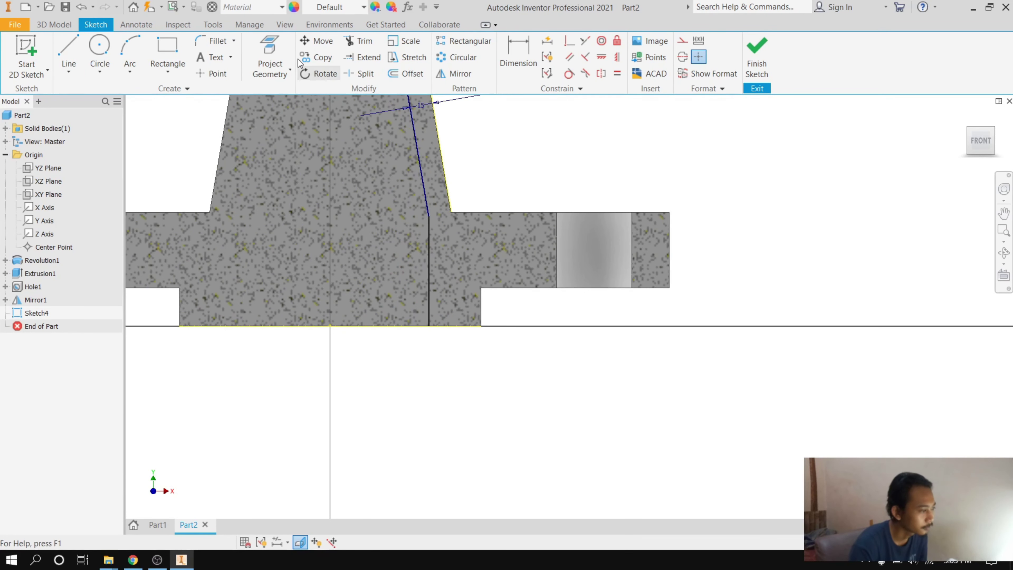
Step: Draw a line along the base to the centre axis, then 270 mm up it to the top
{"action": "left_click", "coordinate": [77, 50]}
{"action": "left_click", "coordinate": [429, 326]}
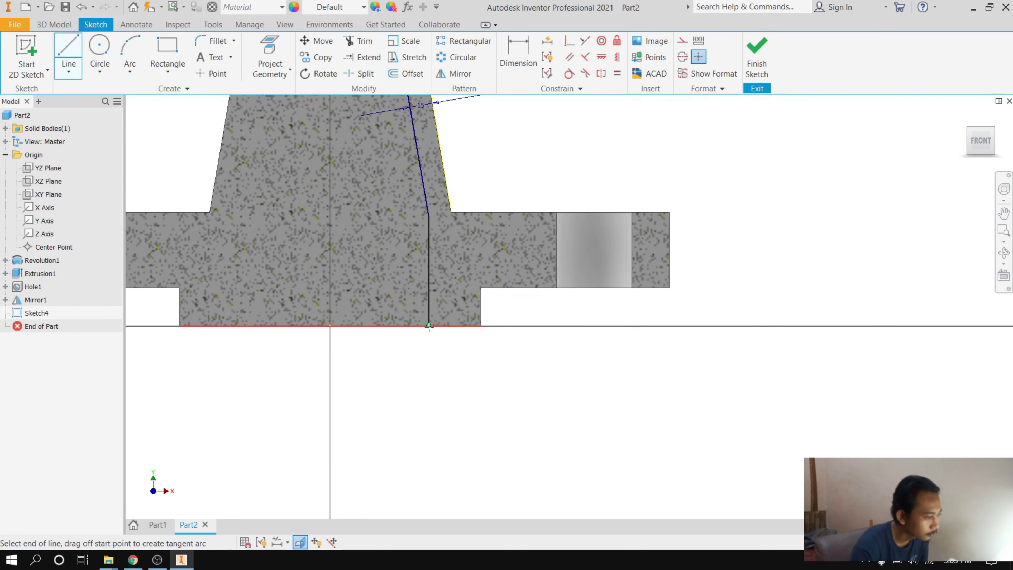
{"action": "left_click", "coordinate": [330, 326]}
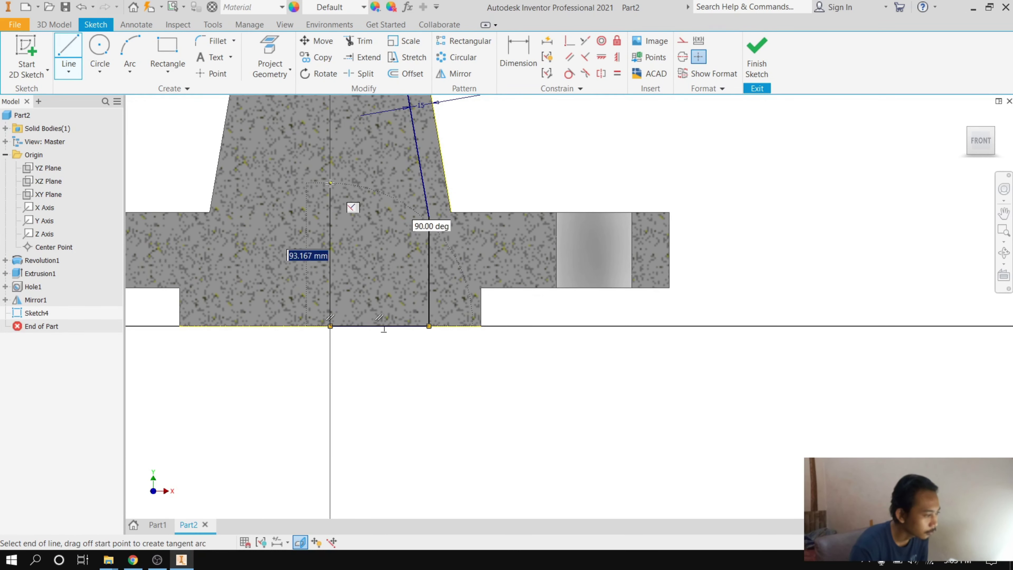
{"action": "scroll", "coordinate": [354, 209], "scroll_direction": "up", "scroll_amount": 3}
{"action": "scroll", "coordinate": [353, 211], "scroll_direction": "up", "scroll_amount": 3}
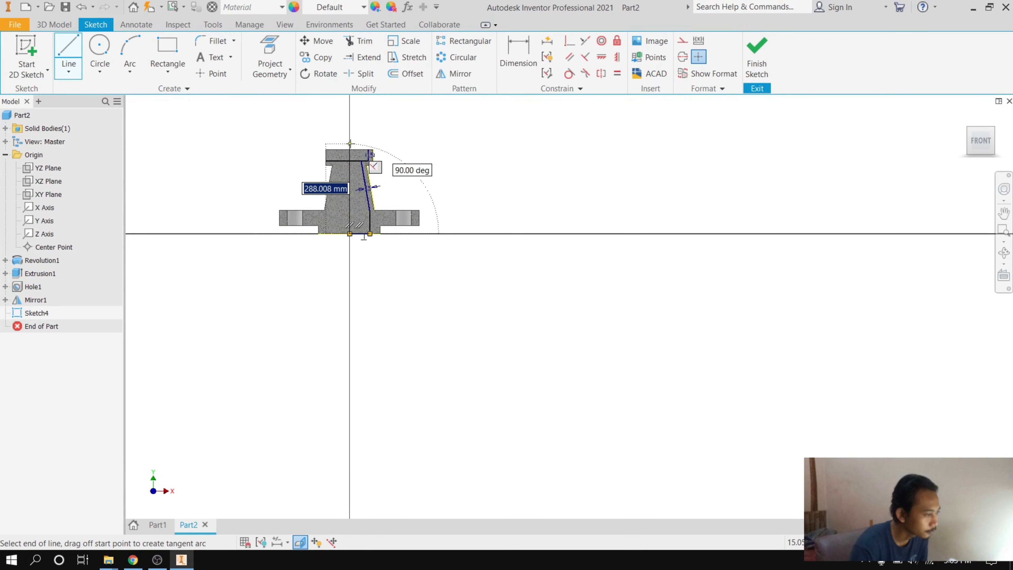
{"action": "scroll", "coordinate": [350, 159], "scroll_direction": "down", "scroll_amount": 8}
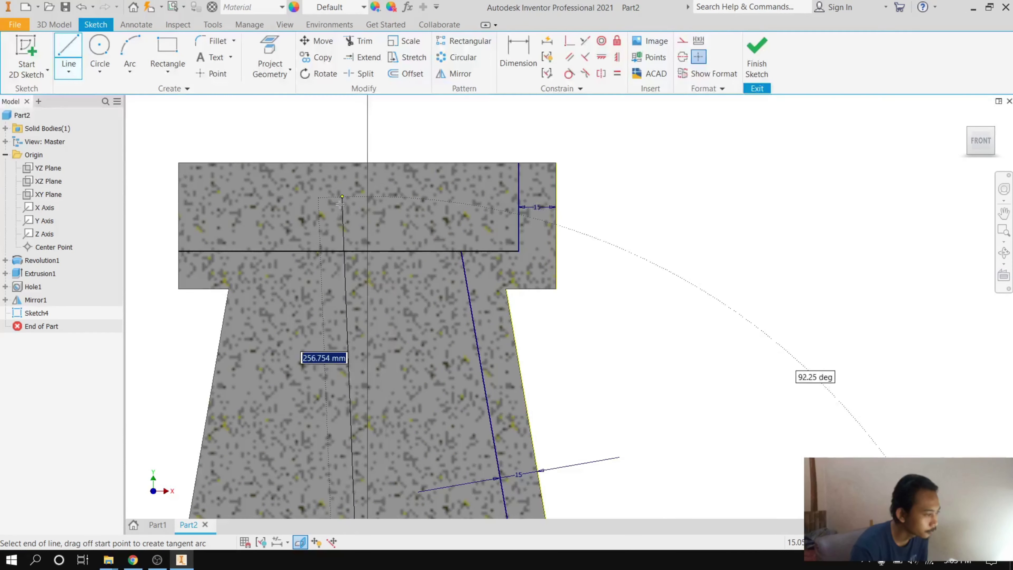
{"action": "double_click", "coordinate": [368, 165]}
{"action": "right_click", "coordinate": [390, 138]}
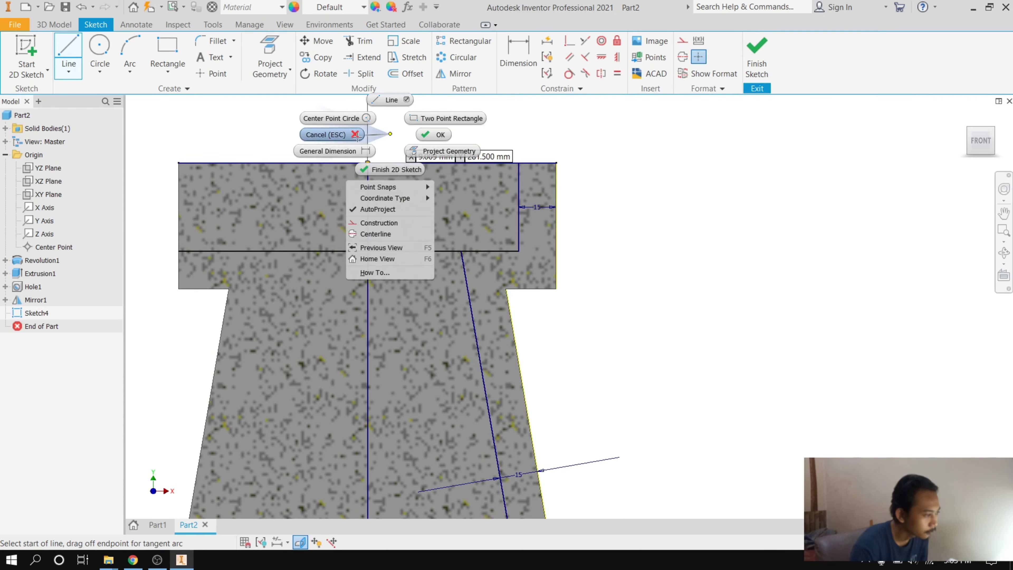
{"action": "left_click", "coordinate": [359, 137]}
Step: Trim the extra horizontal pieces on both sides of the centre axis
{"action": "left_click", "coordinate": [373, 45]}
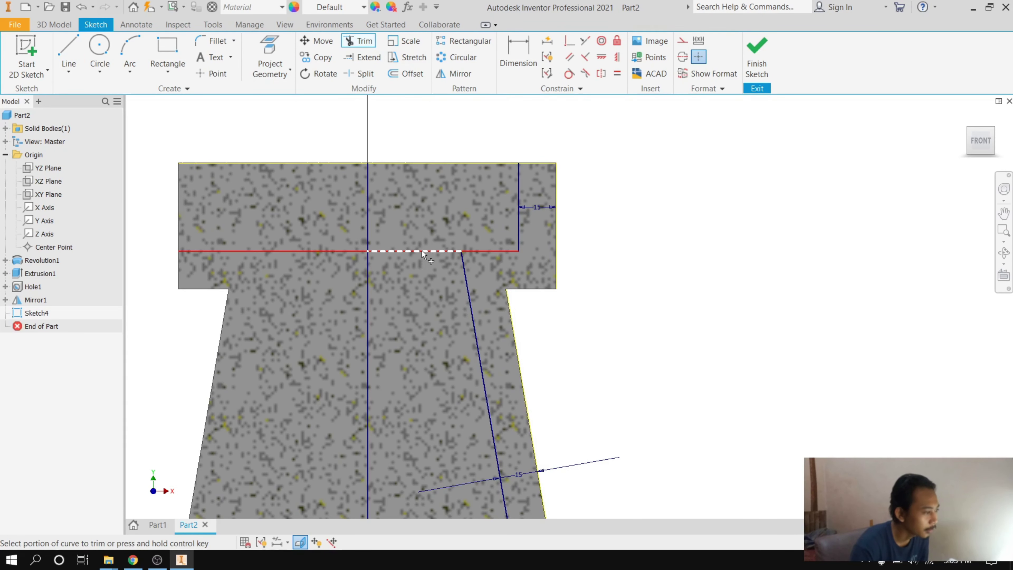
{"action": "left_click", "coordinate": [420, 255]}
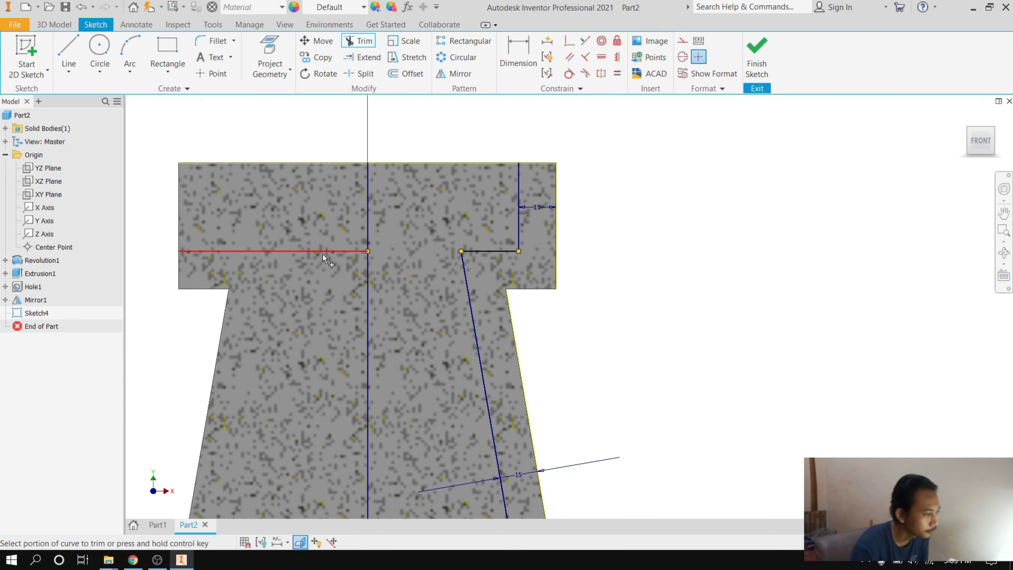
{"action": "left_click", "coordinate": [274, 253]}
{"action": "scroll", "coordinate": [433, 232], "scroll_direction": "down", "scroll_amount": 1}
{"action": "scroll", "coordinate": [432, 232], "scroll_direction": "up", "scroll_amount": 1}
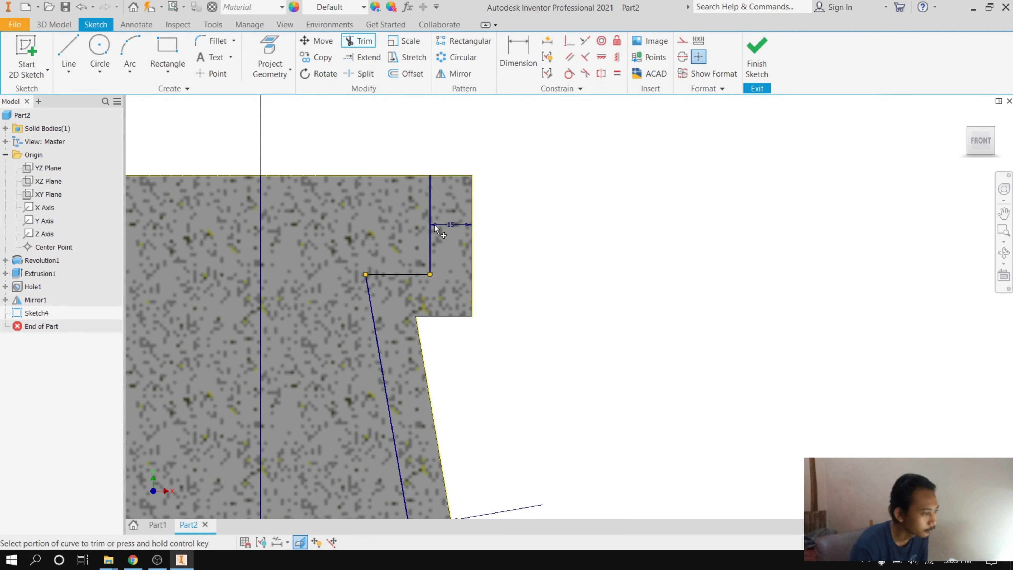
{"action": "scroll", "coordinate": [387, 233], "scroll_direction": "down", "scroll_amount": 3}
{"action": "scroll", "coordinate": [353, 201], "scroll_direction": "up", "scroll_amount": 3}
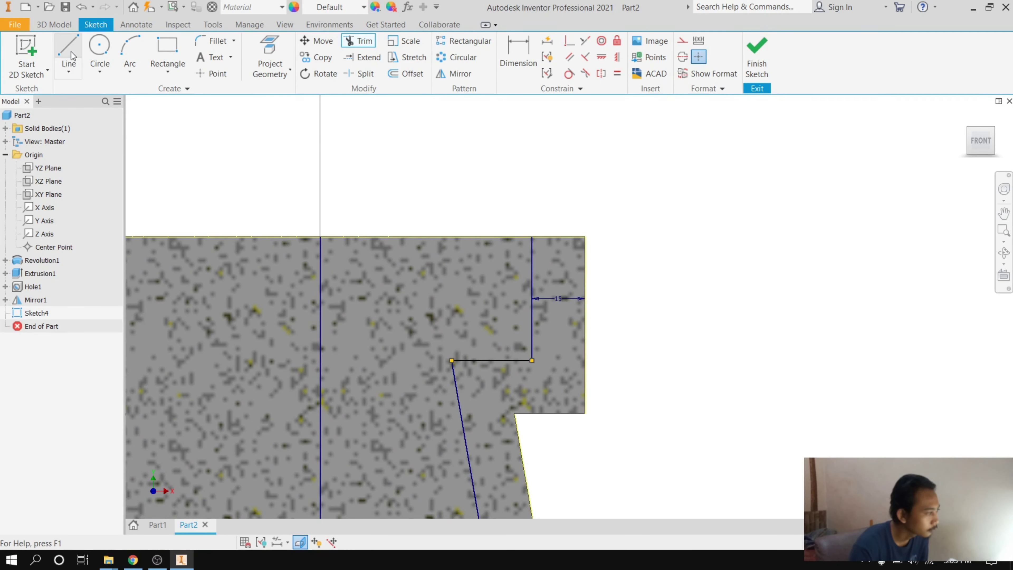
Step: Draw a 60 mm line along the top edge from the centre axis
{"action": "left_click", "coordinate": [69, 52]}
{"action": "left_click", "coordinate": [321, 237]}
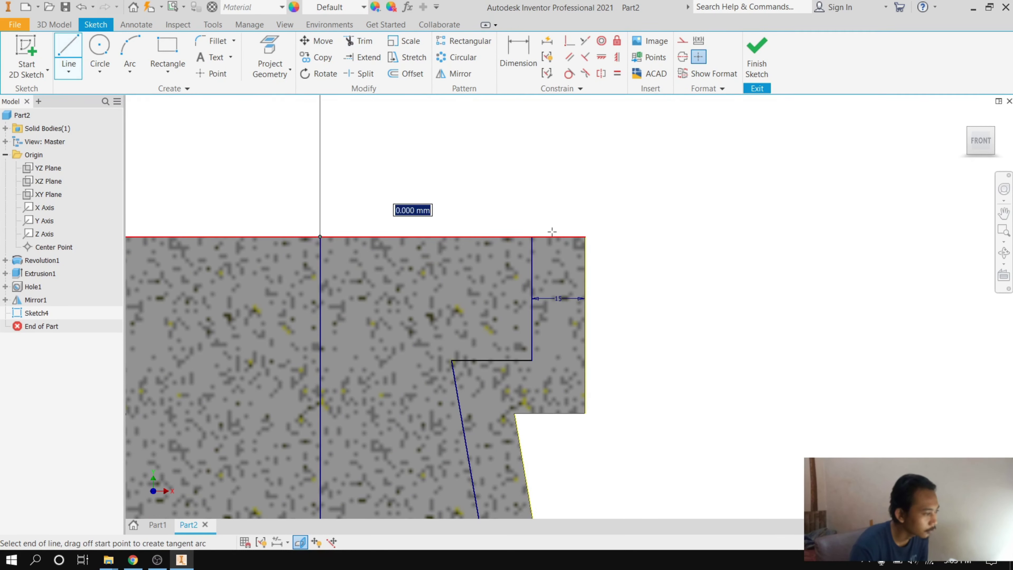
{"action": "left_click", "coordinate": [532, 237]}
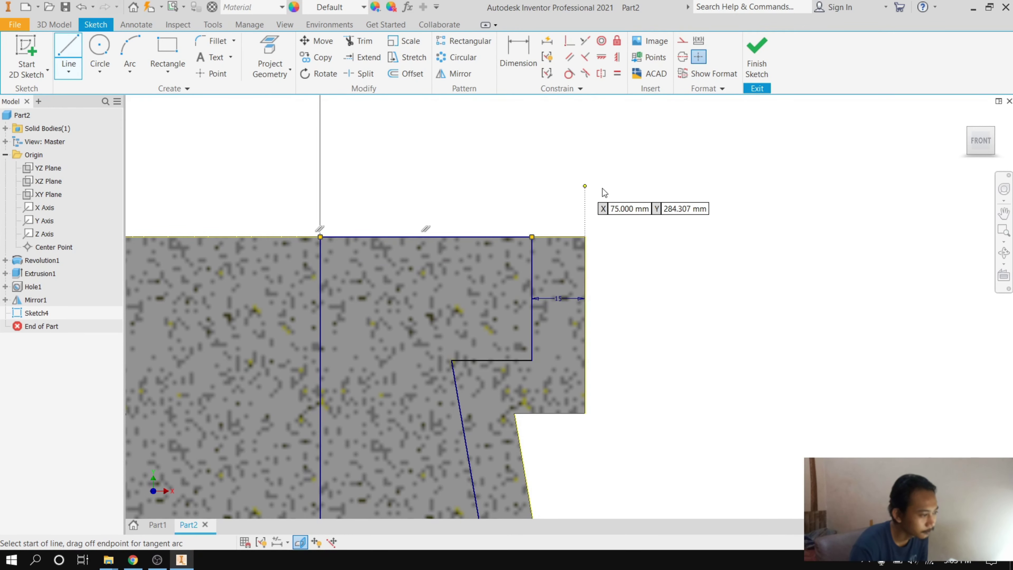
{"action": "right_click", "coordinate": [599, 196]}
{"action": "left_click", "coordinate": [514, 204]}
{"action": "scroll", "coordinate": [508, 206], "scroll_direction": "down", "scroll_amount": 3}
{"action": "scroll", "coordinate": [508, 206], "scroll_direction": "down", "scroll_amount": 2}
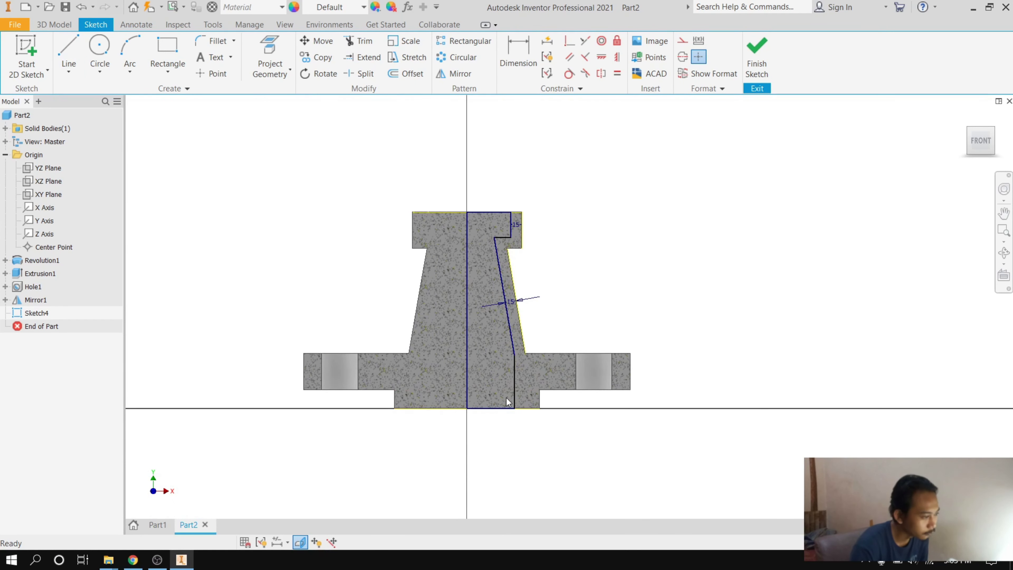
{"action": "scroll", "coordinate": [506, 401], "scroll_direction": "up", "scroll_amount": 2}
{"action": "scroll", "coordinate": [511, 423], "scroll_direction": "down", "scroll_amount": 2}
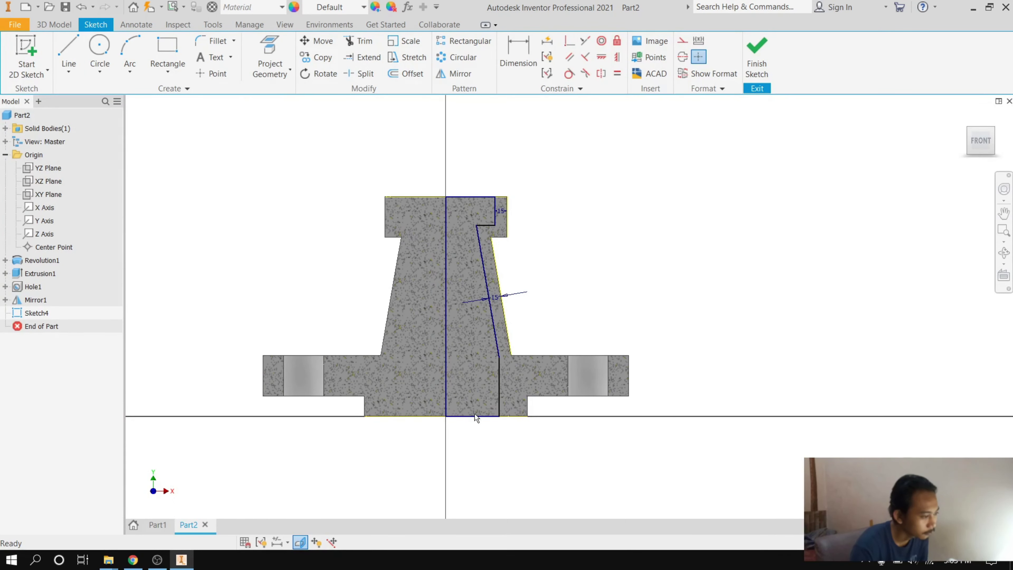
Step: Revolve Sketch4's bore profile 360° around the vertical centre line as a Cut
{"action": "left_click", "coordinate": [55, 24]}
{"action": "left_click", "coordinate": [98, 52]}
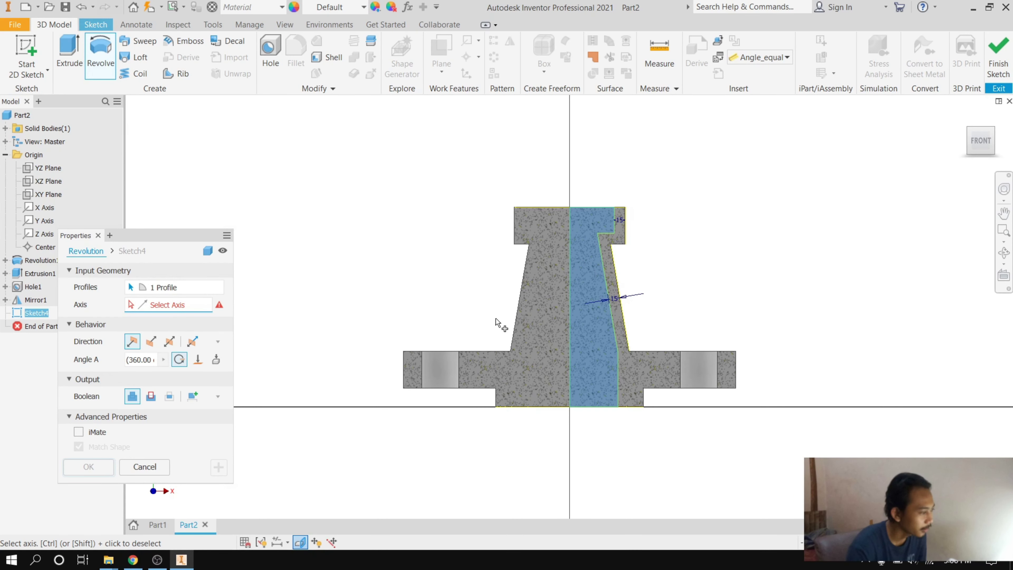
{"action": "left_click", "coordinate": [571, 299]}
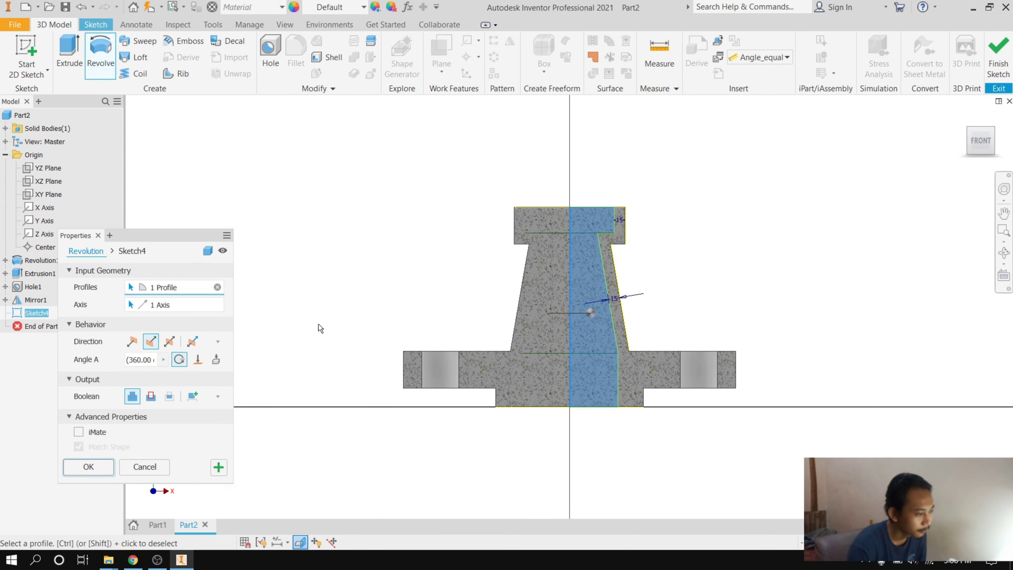
{"action": "left_click", "coordinate": [151, 396]}
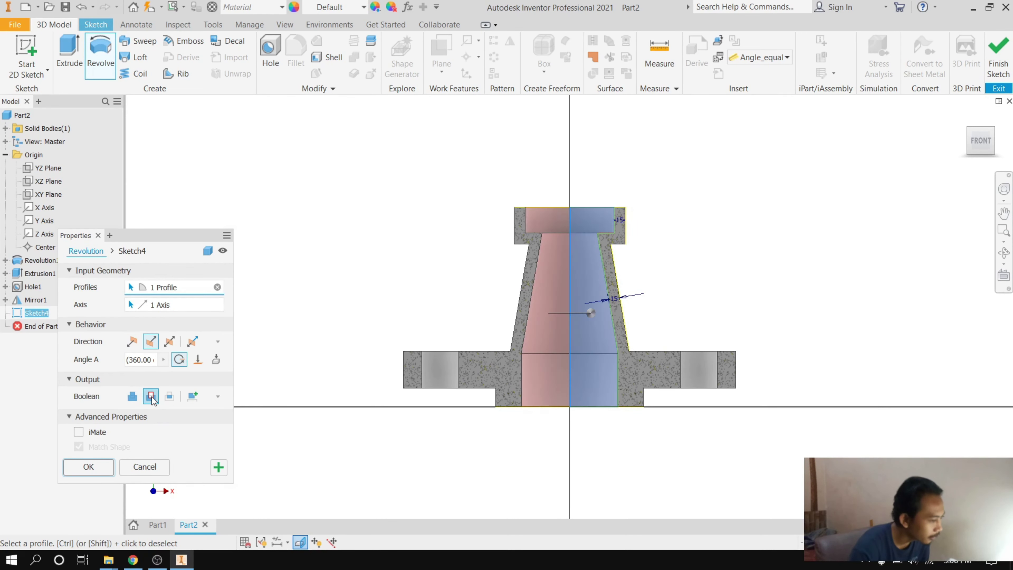
{"action": "mouse_move", "coordinate": [980, 140]}
{"action": "left_click", "coordinate": [991, 131]}
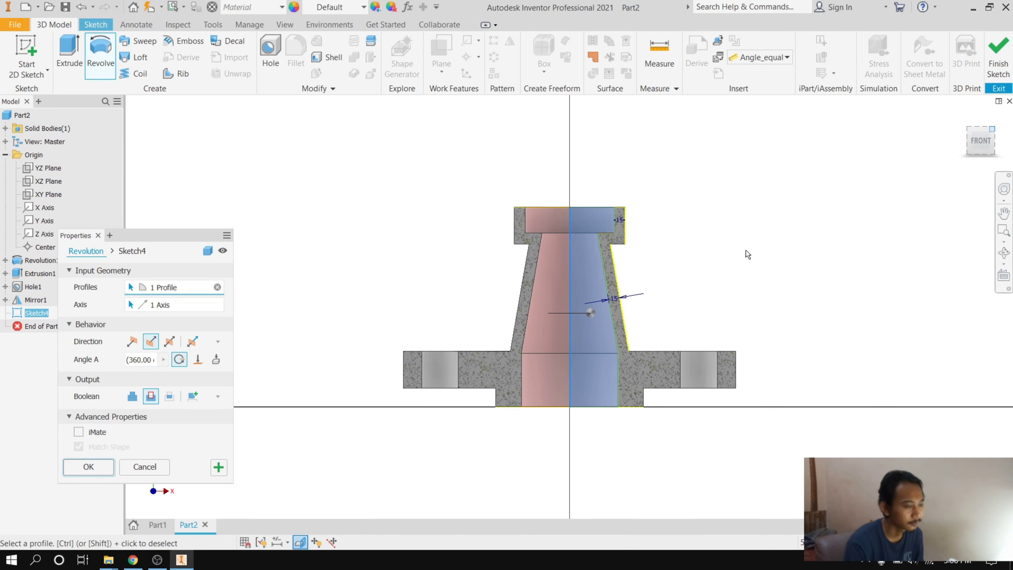
{"action": "scroll", "coordinate": [578, 228], "scroll_direction": "down", "scroll_amount": 5}
{"action": "scroll", "coordinate": [478, 254], "scroll_direction": "up", "scroll_amount": 5}
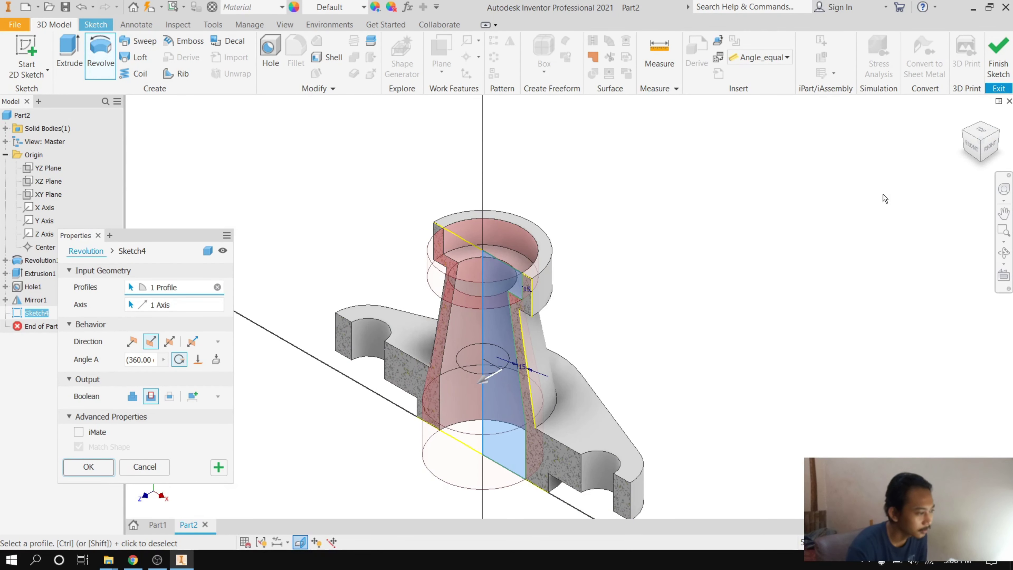
{"action": "left_click", "coordinate": [981, 161]}
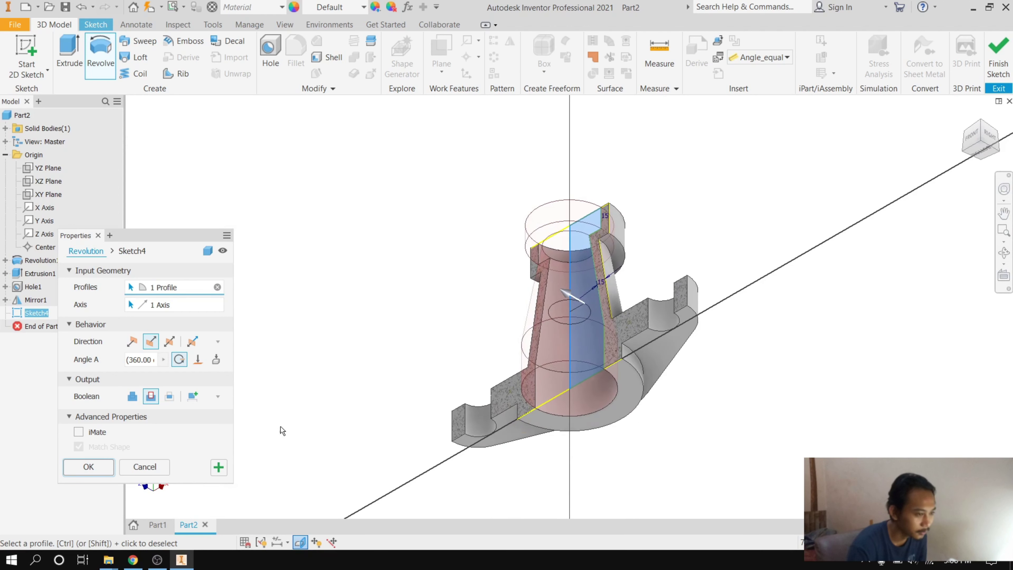
{"action": "left_click", "coordinate": [81, 468]}
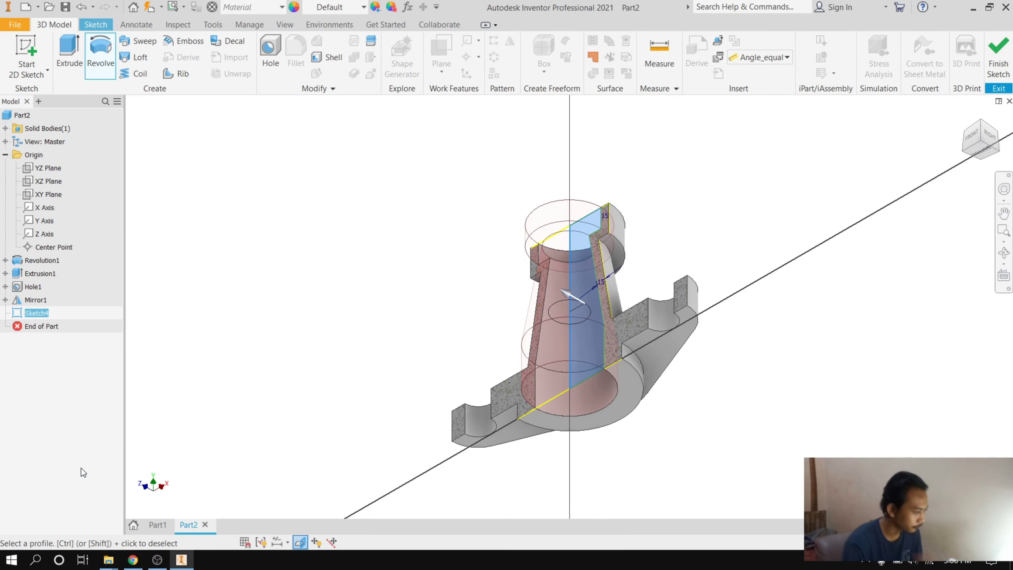
Step: Orbit the hollowed housing and check it from the right and back views
{"action": "left_click", "coordinate": [1003, 252]}
{"action": "mouse_move", "coordinate": [534, 296]}
{"action": "left_mouse_down"}
{"action": "mouse_move", "coordinate": [583, 376]}
{"action": "mouse_move", "coordinate": [536, 415]}
{"action": "mouse_move", "coordinate": [479, 332]}
{"action": "mouse_move", "coordinate": [395, 341]}
{"action": "mouse_move", "coordinate": [427, 411]}
{"action": "mouse_move", "coordinate": [502, 439]}
{"action": "mouse_move", "coordinate": [511, 369]}
{"action": "mouse_move", "coordinate": [421, 262]}
{"action": "mouse_move", "coordinate": [429, 219]}
{"action": "left_mouse_up"}
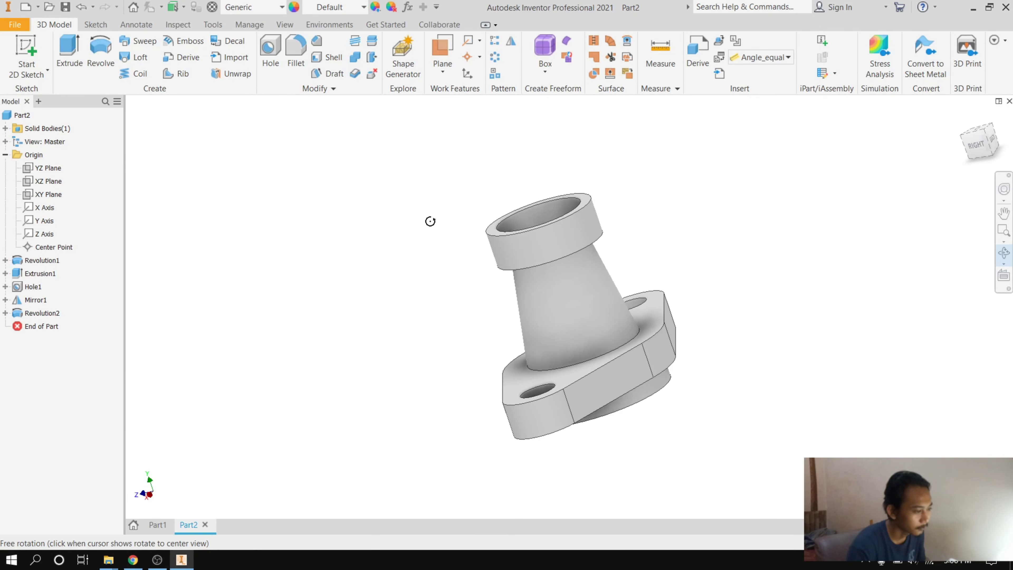
{"action": "right_click", "coordinate": [781, 160]}
{"action": "left_click", "coordinate": [809, 158]}
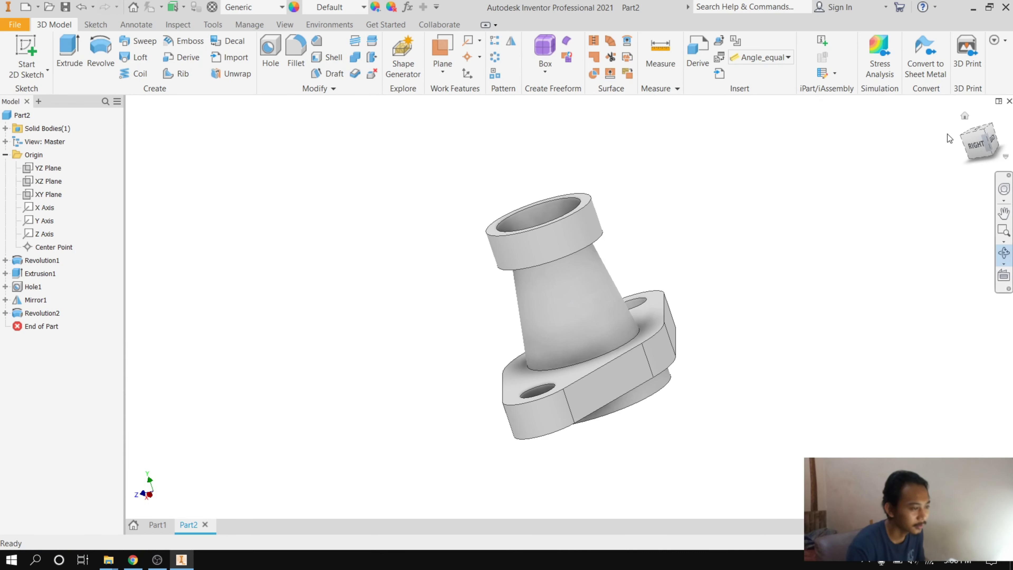
{"action": "left_click", "coordinate": [975, 143]}
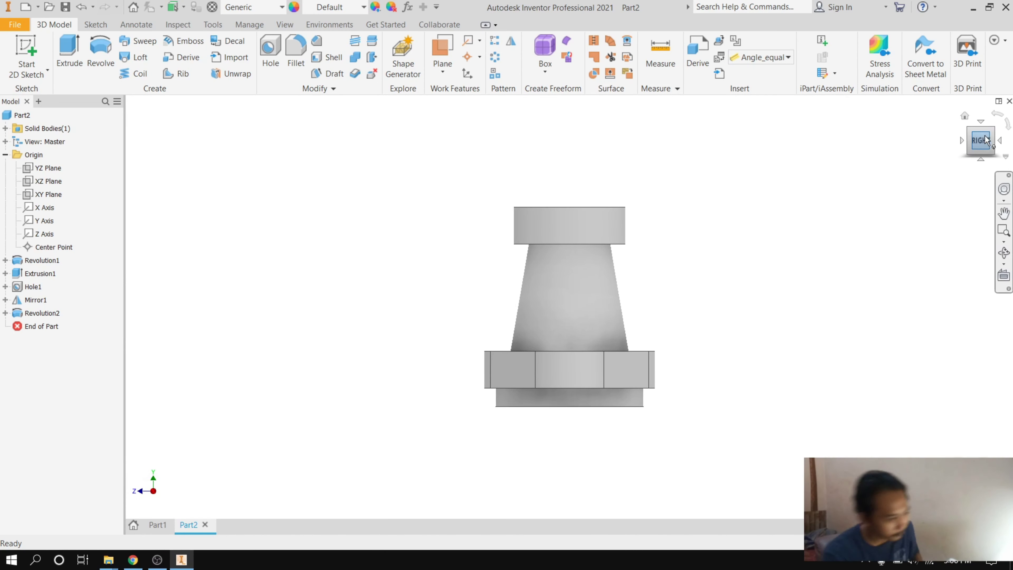
{"action": "left_click", "coordinate": [961, 140]}
Step: Zoom in on the top view and select the collar's flat ring face
{"action": "left_click", "coordinate": [982, 122]}
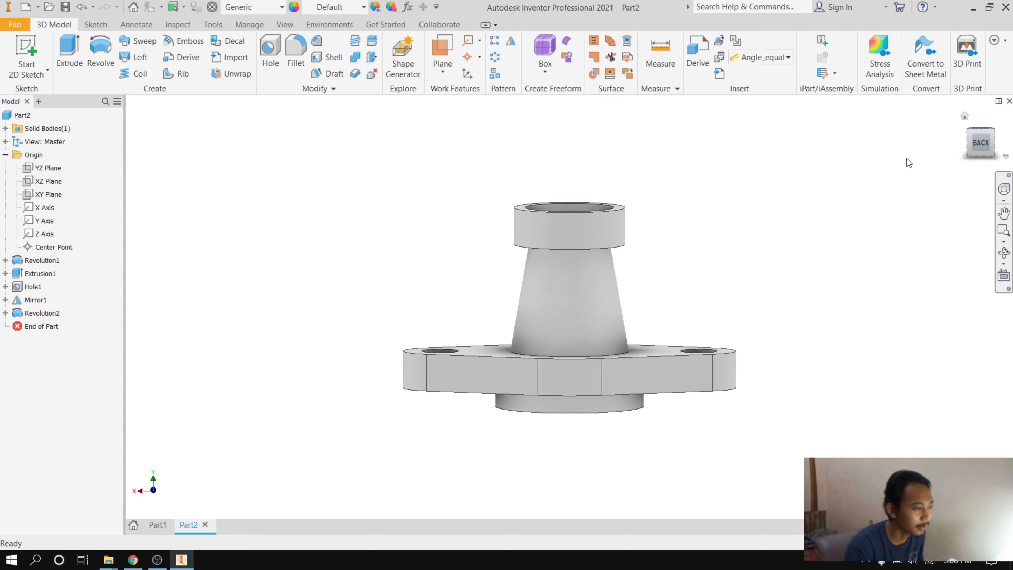
{"action": "scroll", "coordinate": [569, 319], "scroll_direction": "up", "scroll_amount": 3}
{"action": "scroll", "coordinate": [550, 259], "scroll_direction": "up", "scroll_amount": 3}
{"action": "scroll", "coordinate": [526, 200], "scroll_direction": "down", "scroll_amount": 5}
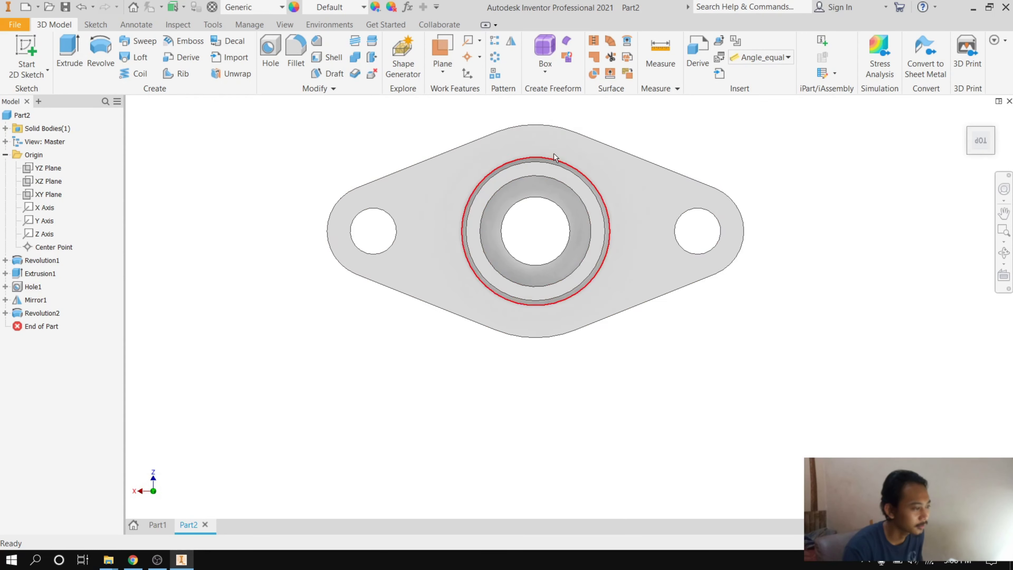
{"action": "scroll", "coordinate": [517, 200], "scroll_direction": "up", "scroll_amount": 5}
{"action": "left_click", "coordinate": [514, 201]}
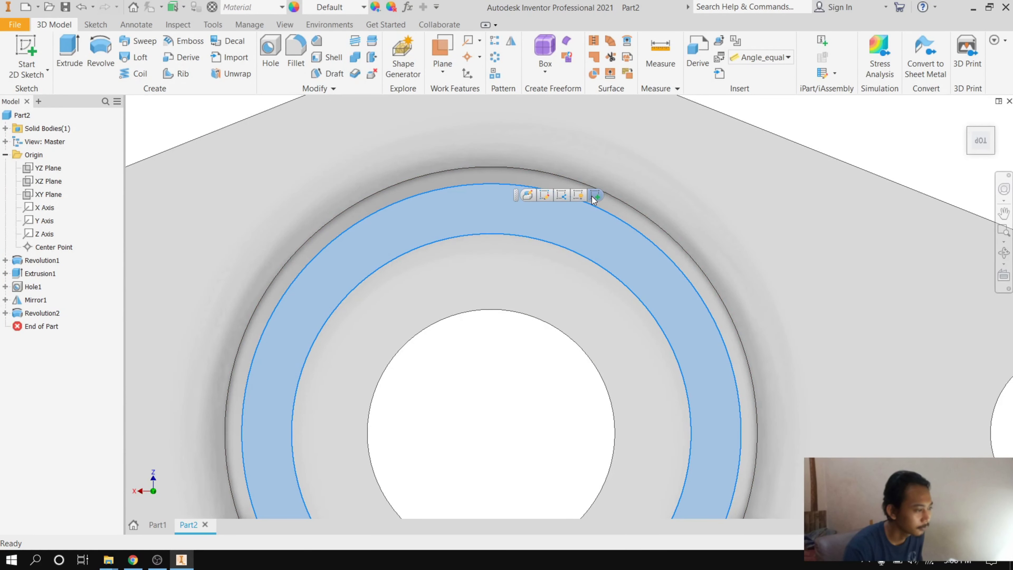
Step: In new Sketch5 on the ring face, place a point on the Y axis 67.5 mm from centre
{"action": "key", "text": "s"}
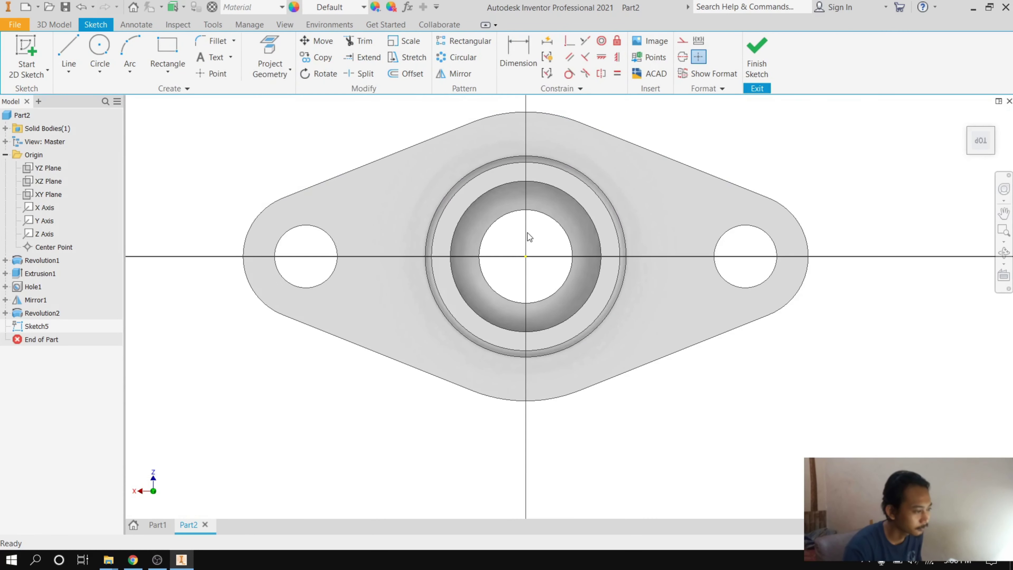
{"action": "scroll", "coordinate": [527, 235], "scroll_direction": "up", "scroll_amount": 3}
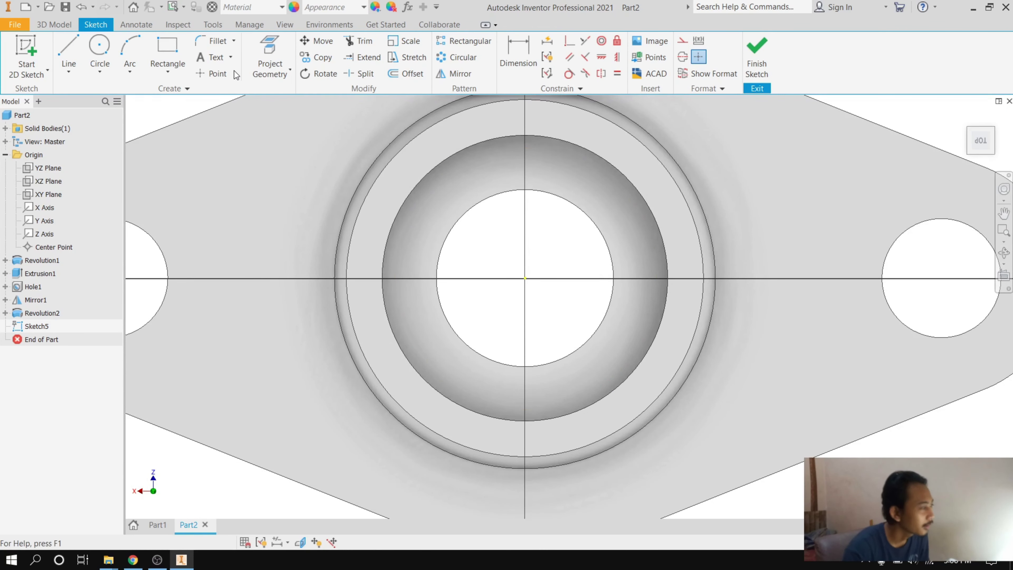
{"action": "left_click", "coordinate": [214, 73]}
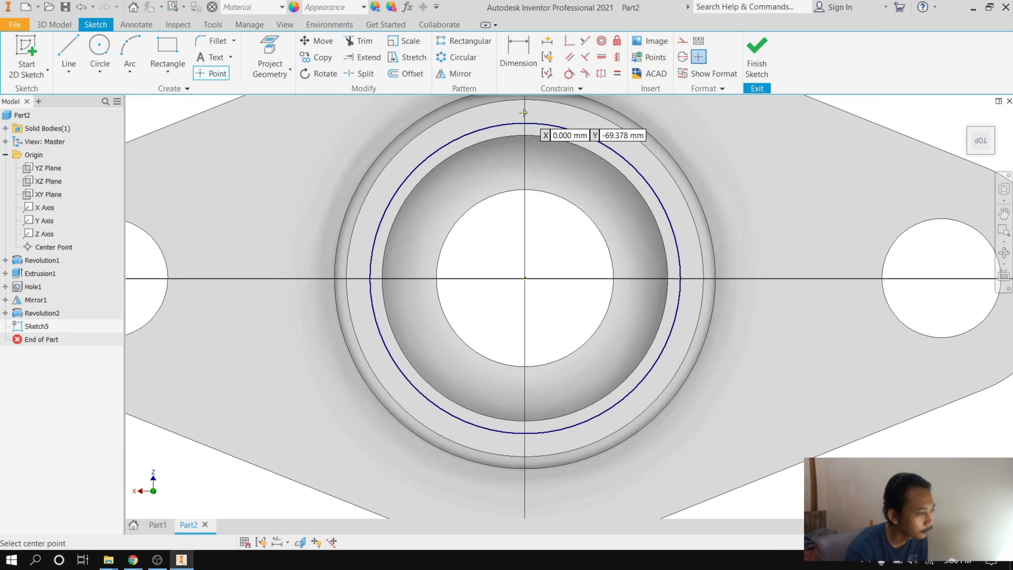
{"action": "scroll", "coordinate": [524, 113], "scroll_direction": "up", "scroll_amount": 5}
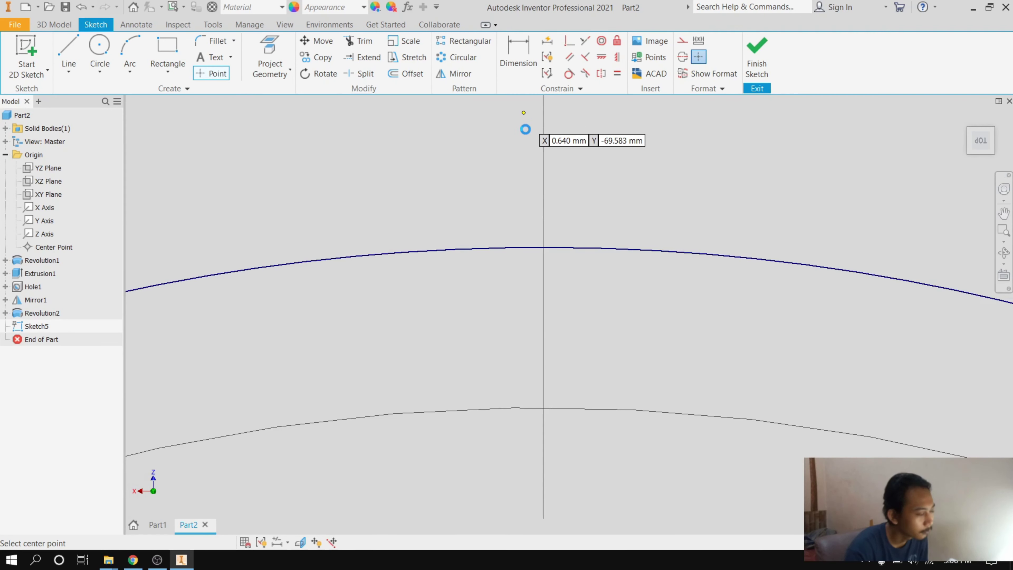
{"action": "left_click", "coordinate": [542, 162]}
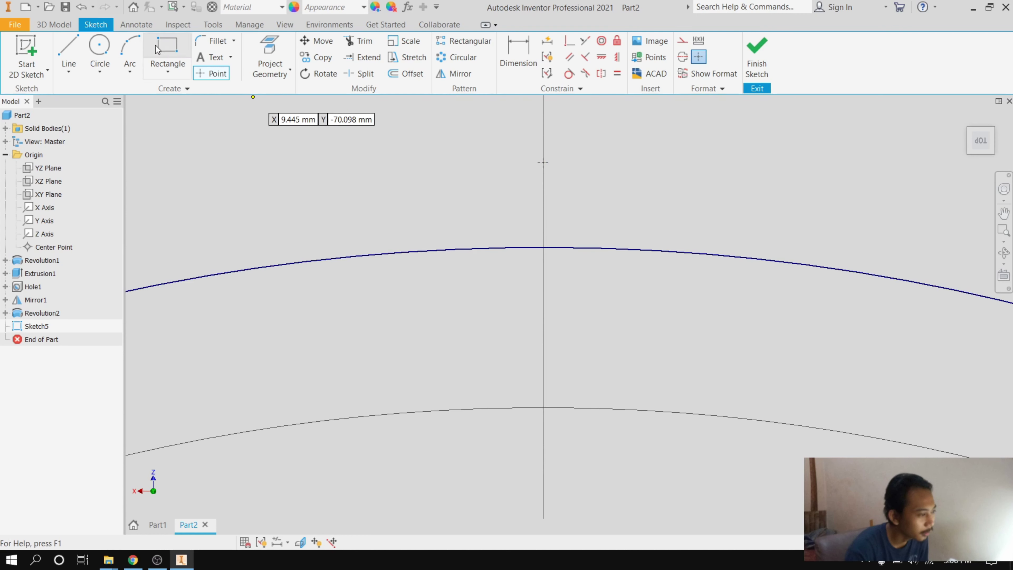
{"action": "left_click", "coordinate": [513, 46]}
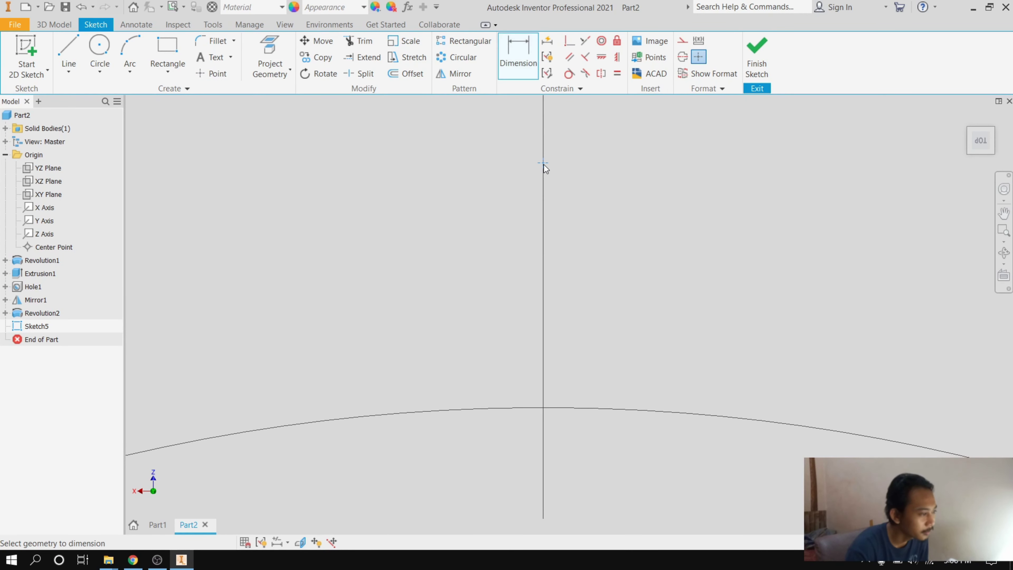
{"action": "scroll", "coordinate": [543, 165], "scroll_direction": "down", "scroll_amount": 5}
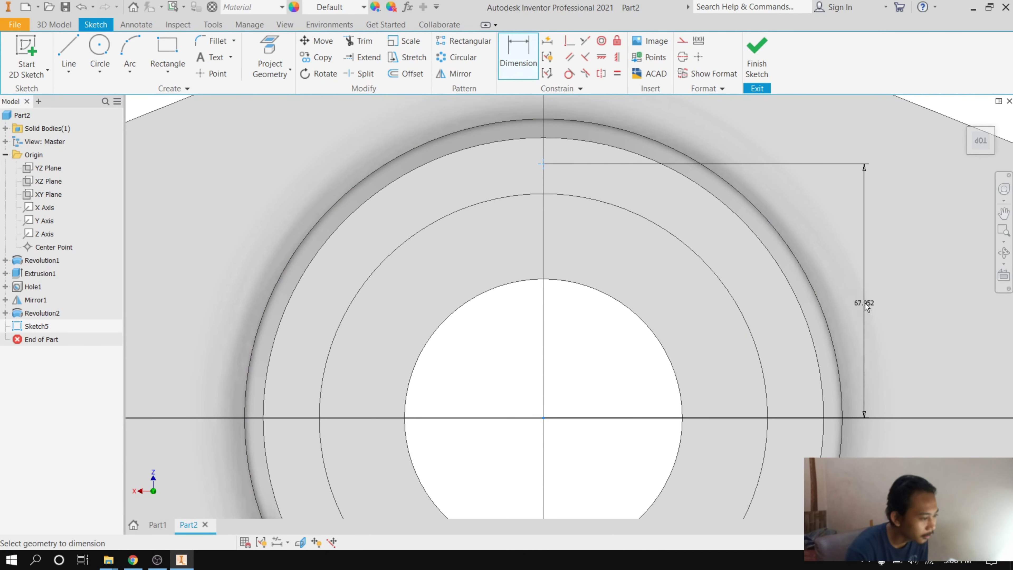
{"action": "left_click", "coordinate": [867, 302]}
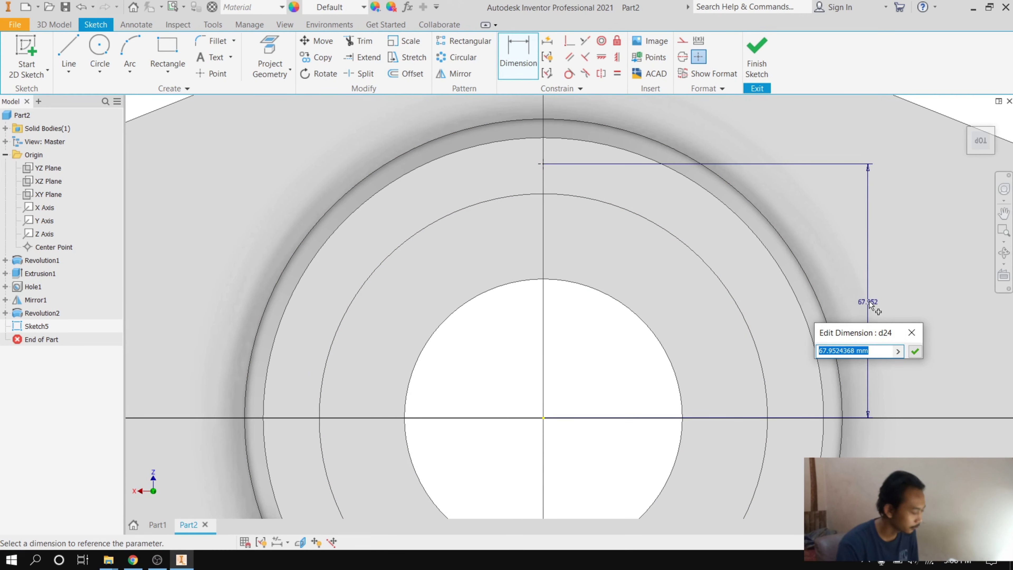
{"action": "type", "text": "6"}
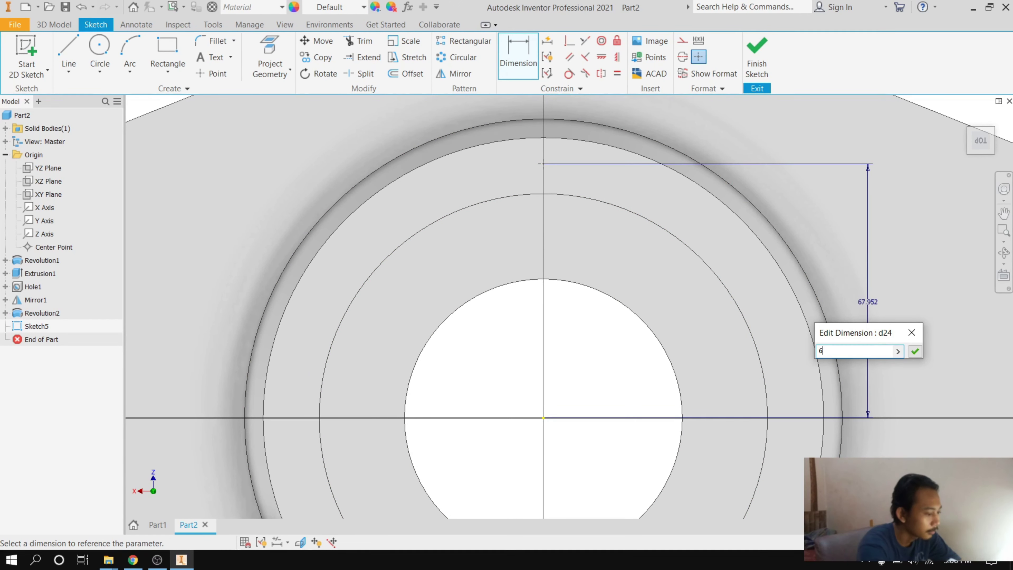
{"action": "type", "text": "7."}
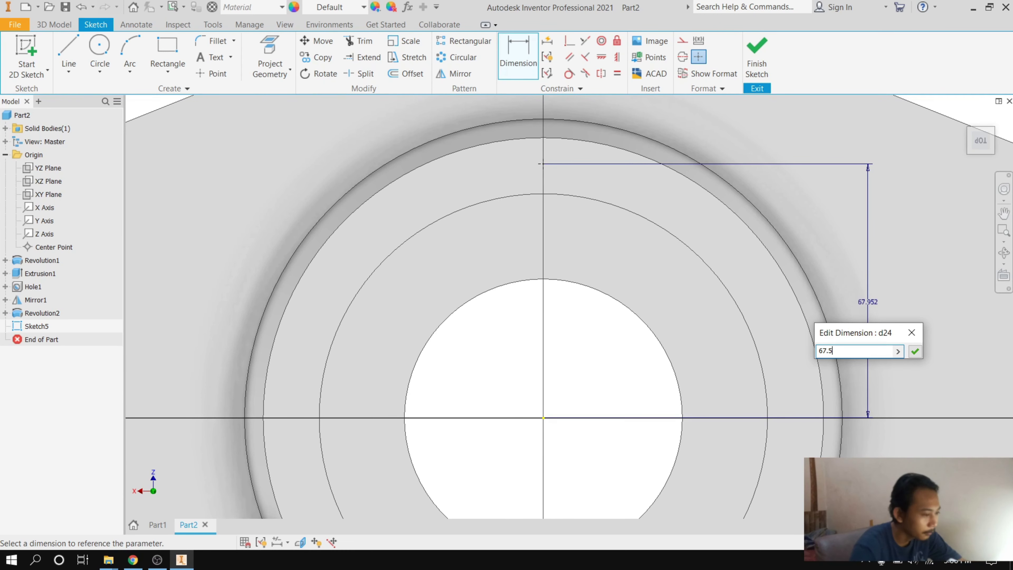
{"action": "type", "text": "5"}
{"action": "key", "text": "Return"}
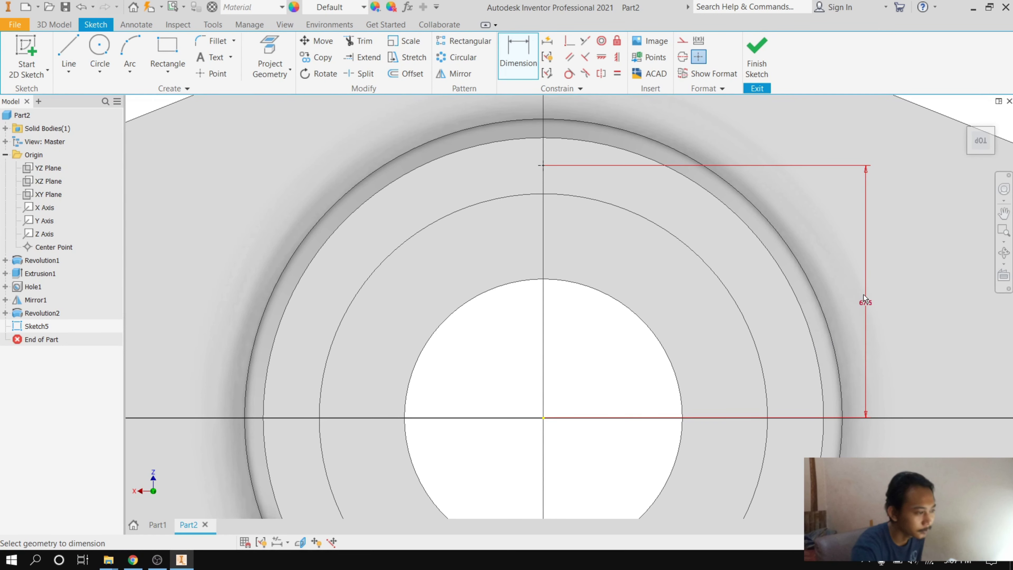
{"action": "scroll", "coordinate": [689, 254], "scroll_direction": "down", "scroll_amount": 5}
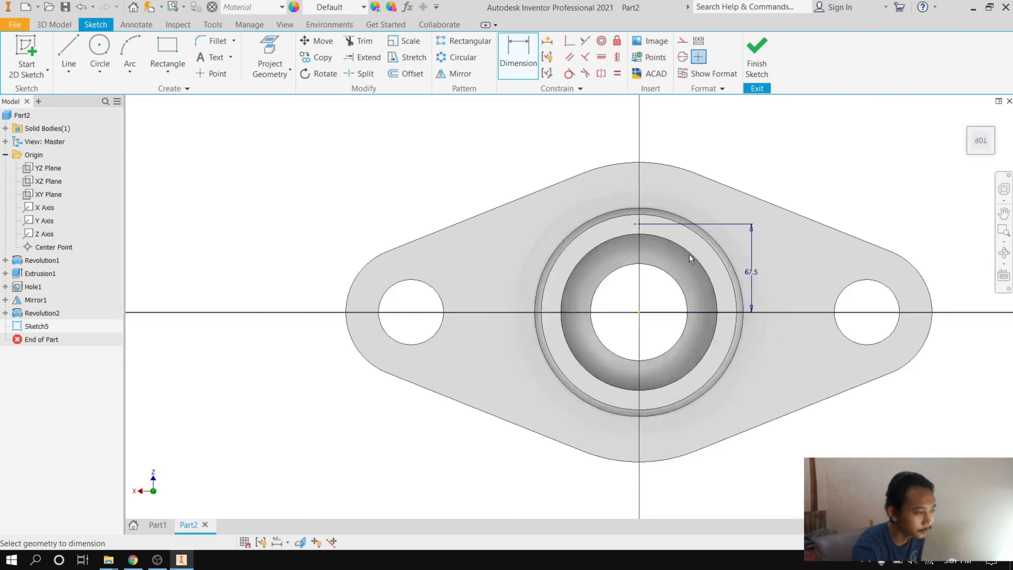
{"action": "left_click", "coordinate": [54, 24]}
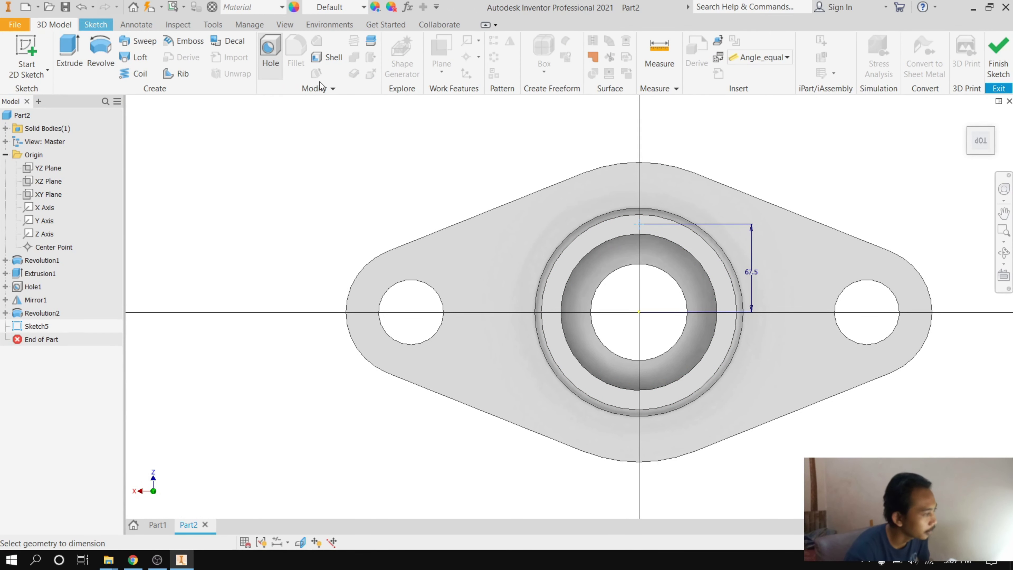
Step: Create Hole2 at the sketch point, 6 mm diameter, depth changed from 50 to 40 mm
{"action": "left_click", "coordinate": [281, 48]}
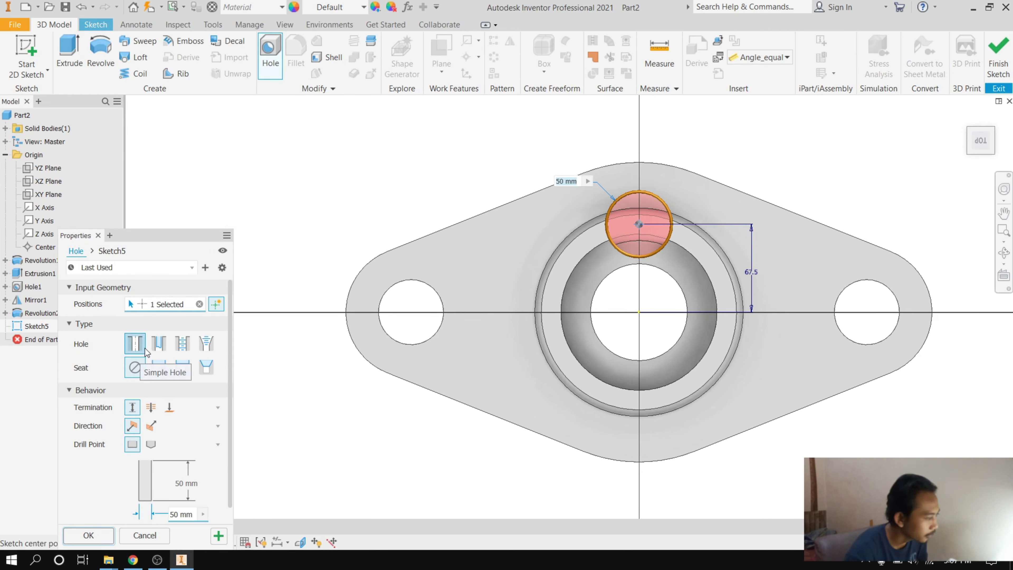
{"action": "scroll", "coordinate": [157, 476], "scroll_direction": "down", "scroll_amount": 2}
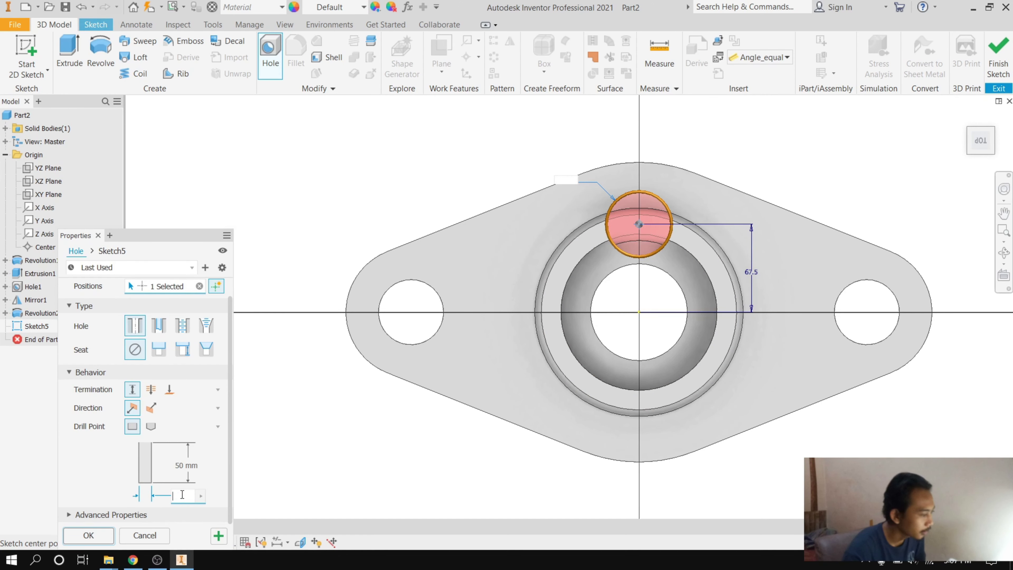
{"action": "type", "text": "6"}
{"action": "left_click", "coordinate": [181, 464]}
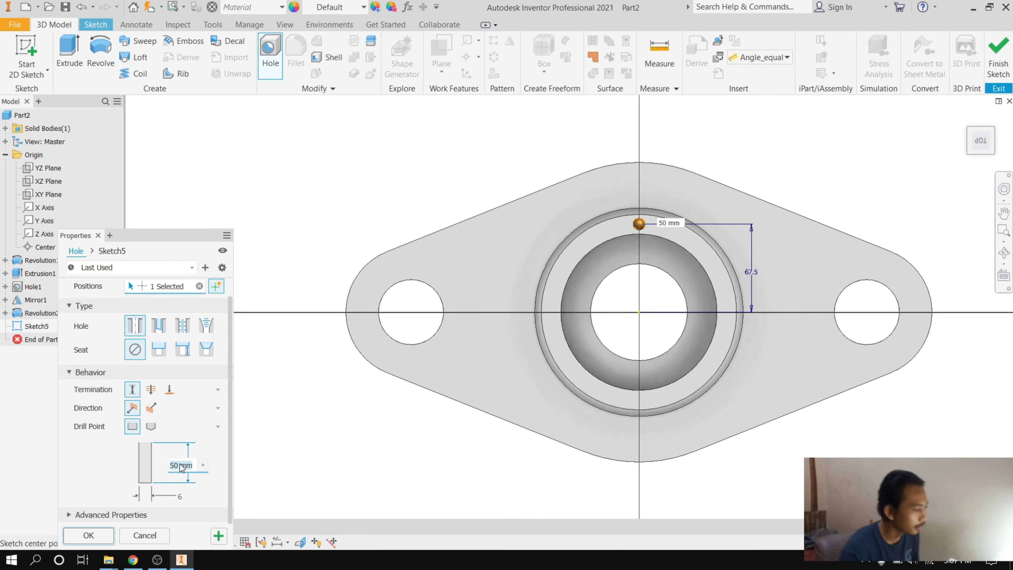
{"action": "key", "text": "BackSpace"}
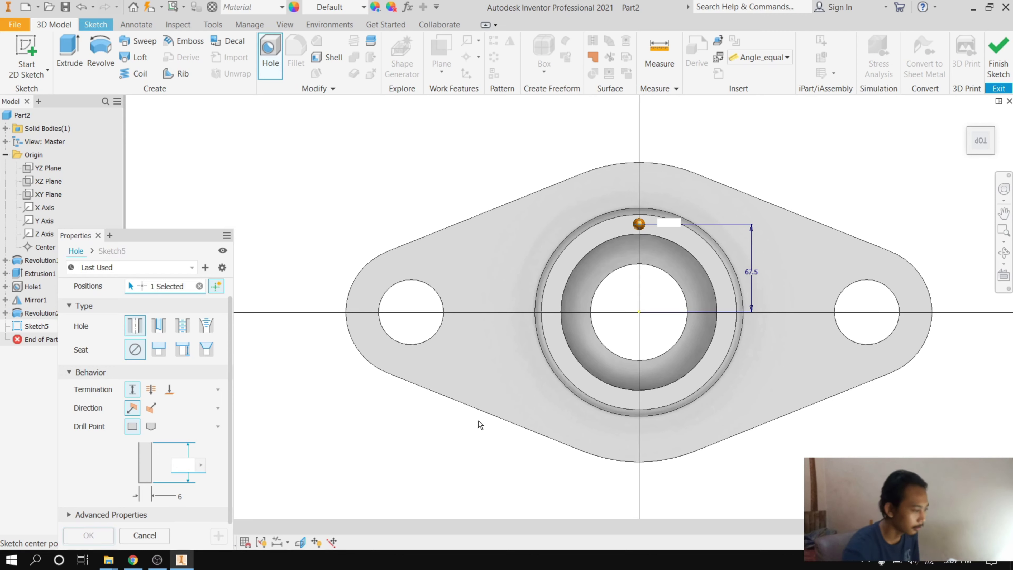
{"action": "scroll", "coordinate": [642, 234], "scroll_direction": "down", "scroll_amount": 3}
{"action": "scroll", "coordinate": [636, 211], "scroll_direction": "down", "scroll_amount": 1}
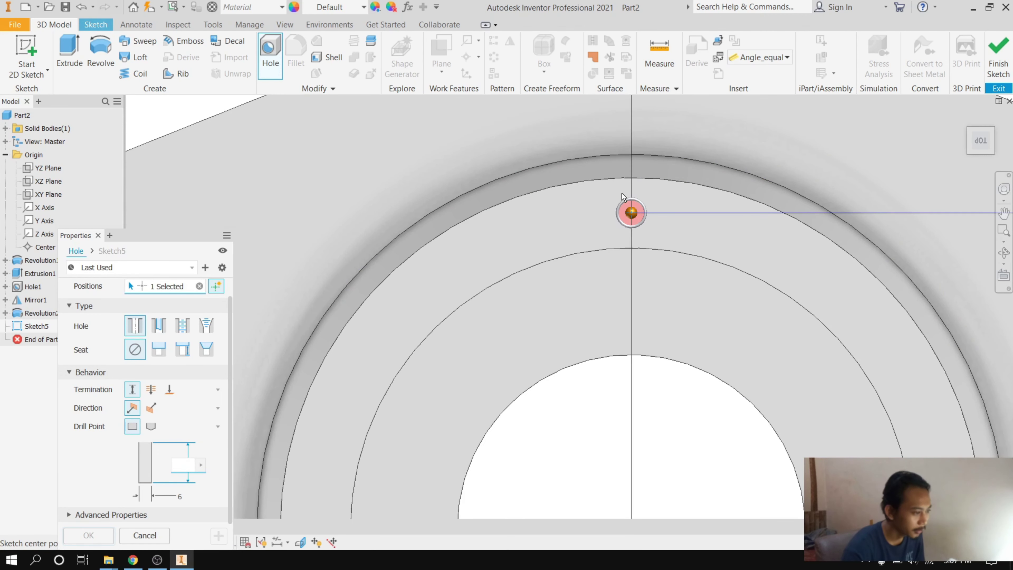
{"action": "scroll", "coordinate": [599, 229], "scroll_direction": "down", "scroll_amount": 1}
{"action": "scroll", "coordinate": [605, 242], "scroll_direction": "down", "scroll_amount": 1}
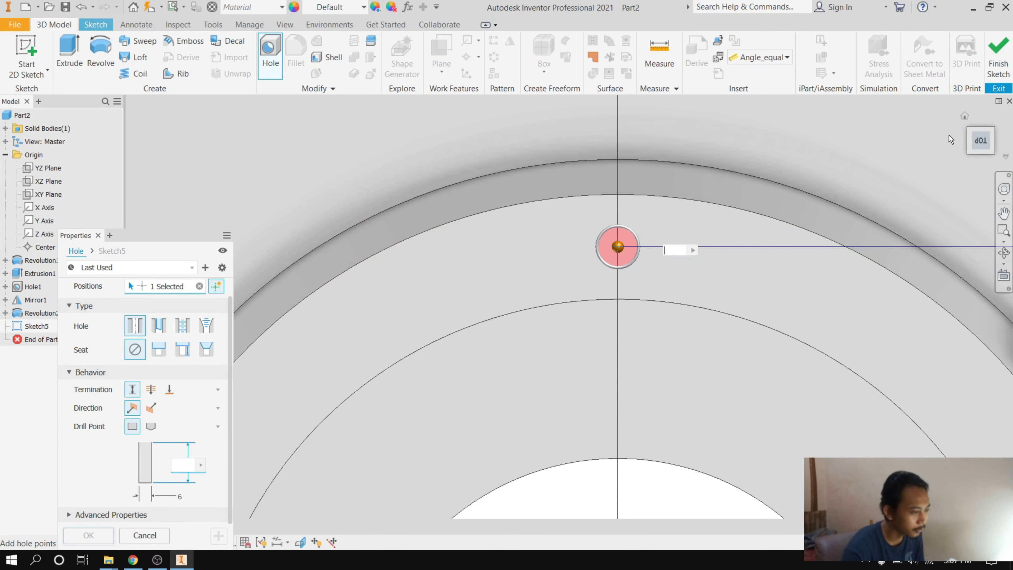
{"action": "left_click", "coordinate": [994, 130]}
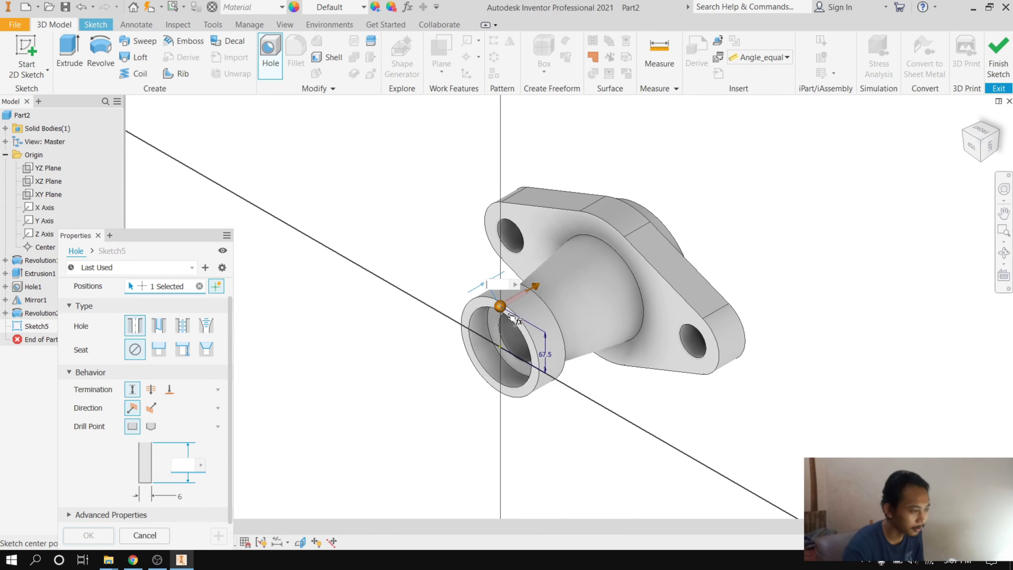
{"action": "scroll", "coordinate": [543, 294], "scroll_direction": "down", "scroll_amount": 6}
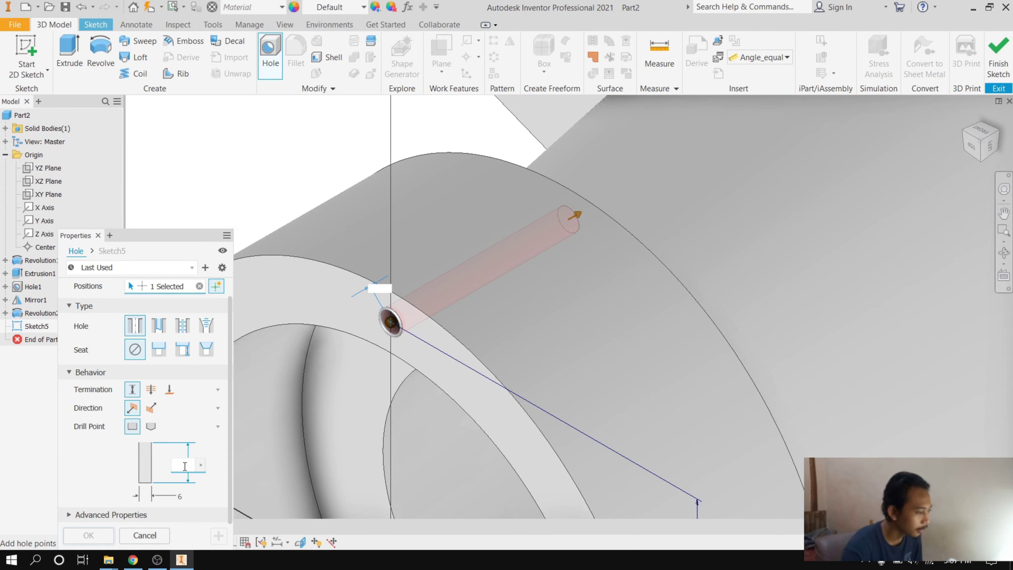
{"action": "type", "text": "40"}
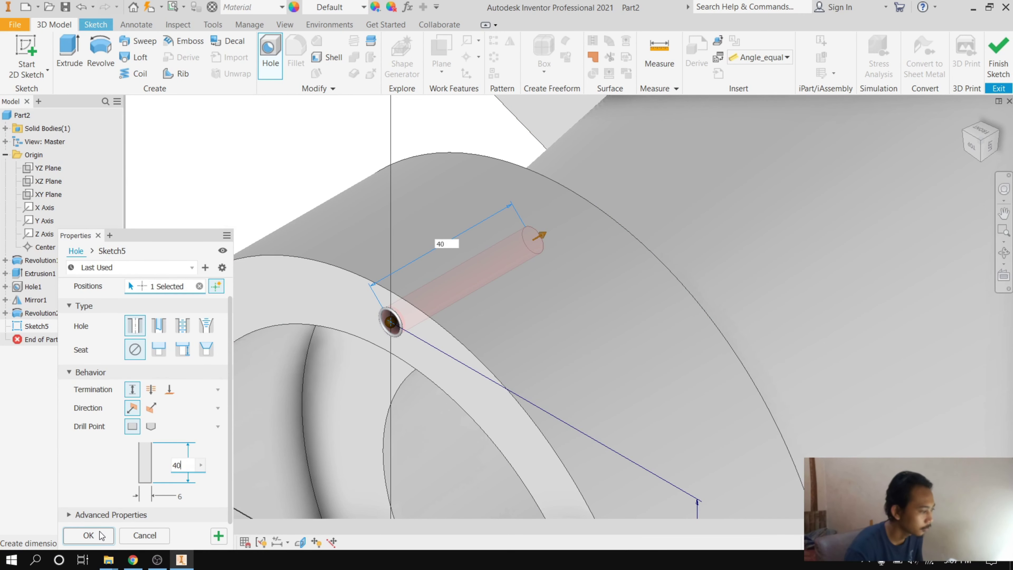
{"action": "left_click", "coordinate": [88, 535]}
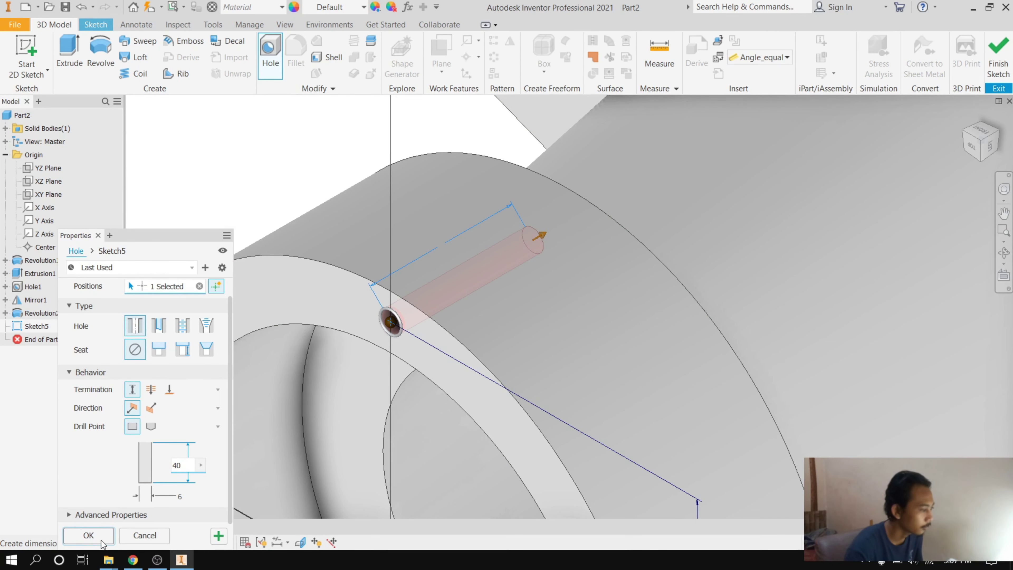
{"action": "left_click", "coordinate": [970, 149]}
Step: Return to an isometric view and start a Circular Pattern, defaulting to 6 occurrences over 360°
{"action": "scroll", "coordinate": [557, 288], "scroll_direction": "down", "scroll_amount": 5}
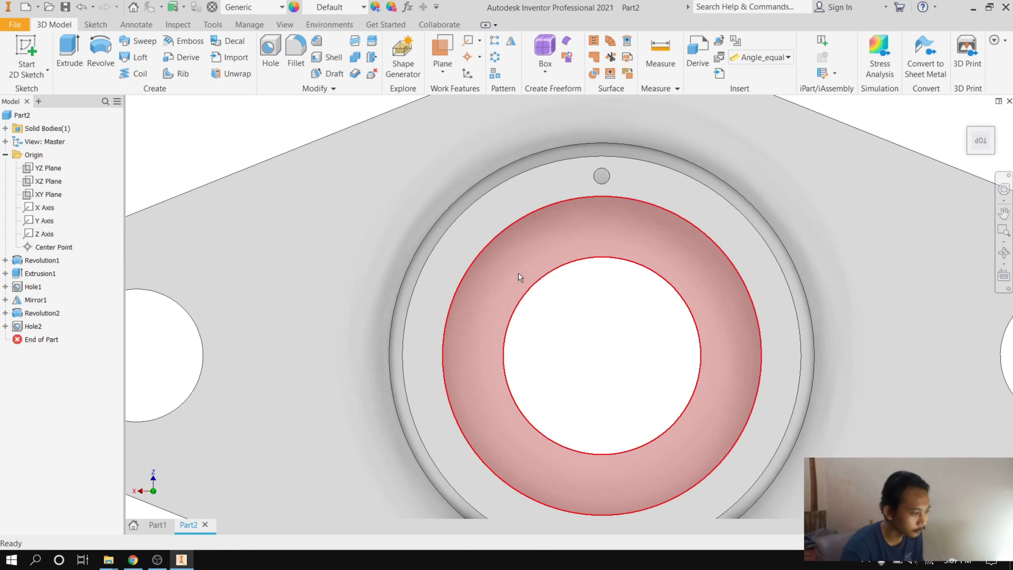
{"action": "scroll", "coordinate": [519, 272], "scroll_direction": "up", "scroll_amount": 5}
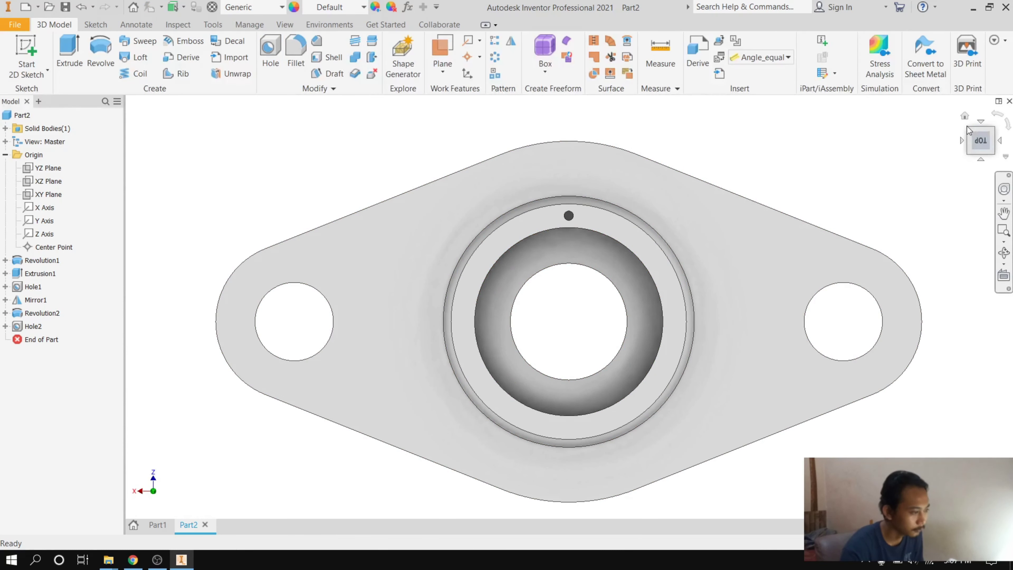
{"action": "left_click", "coordinate": [992, 152]}
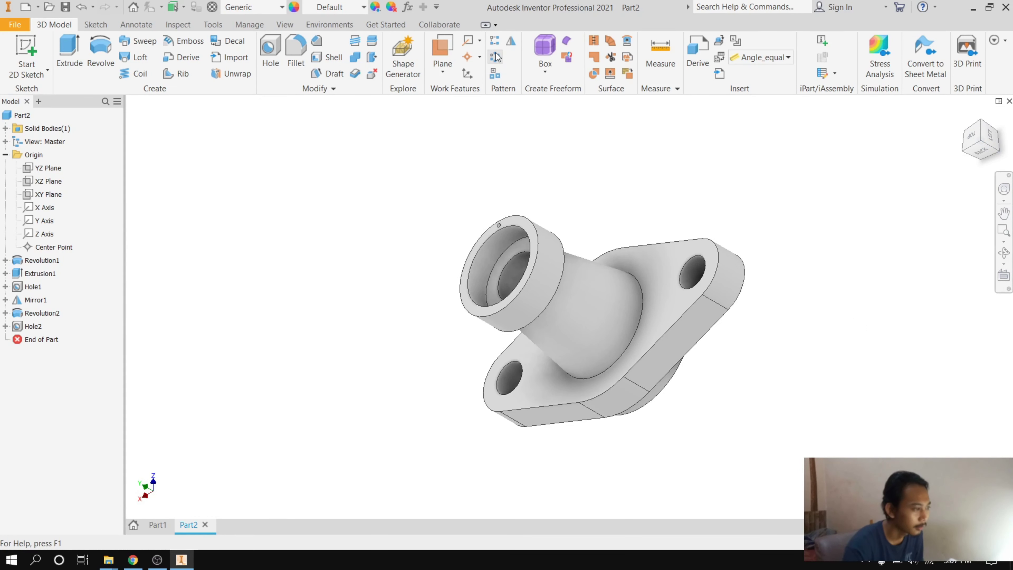
{"action": "left_click", "coordinate": [495, 54]}
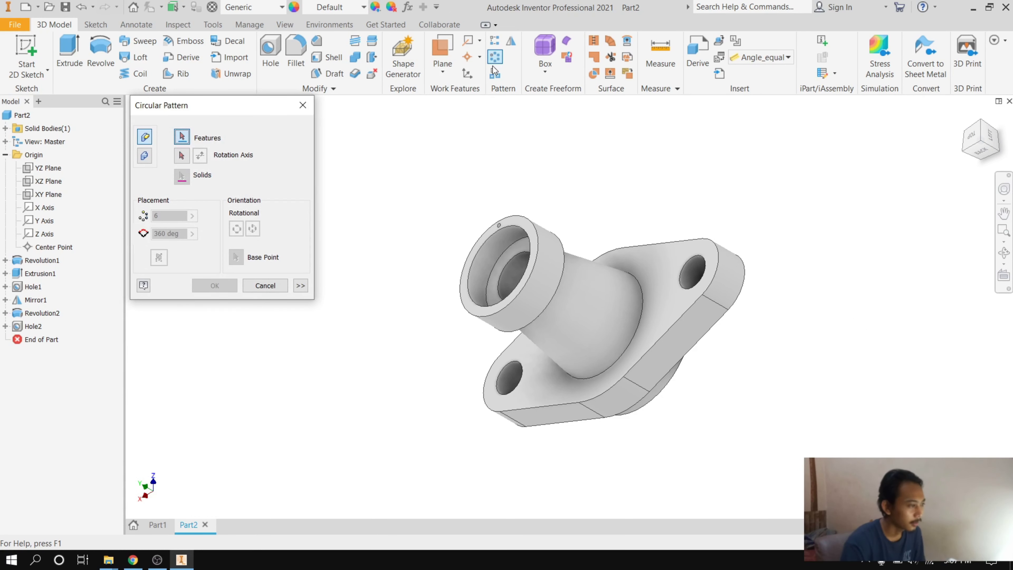
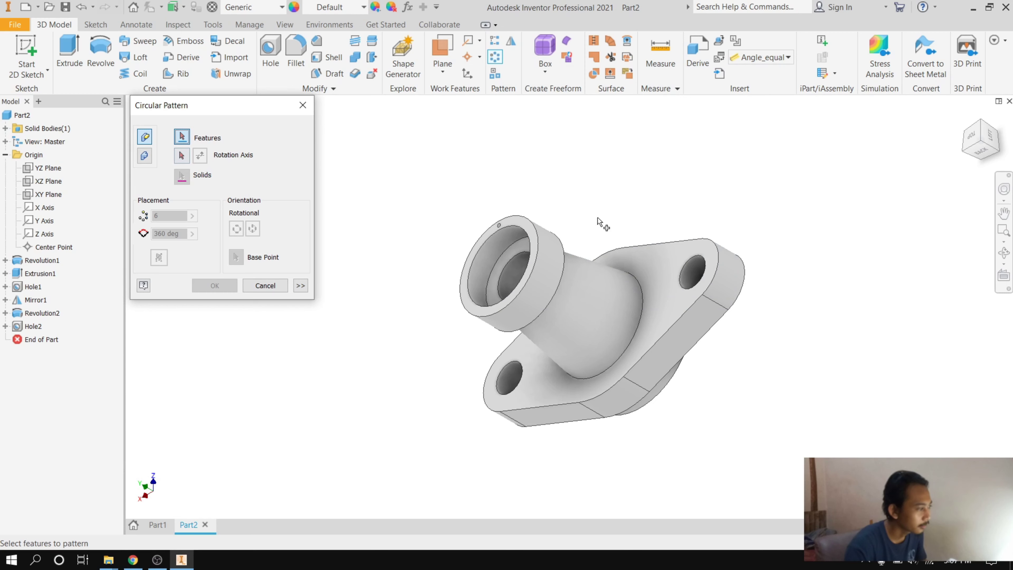
Step: Start a circular pattern of Hole2 around the boss cylinder's axis
{"action": "scroll", "coordinate": [558, 221], "scroll_direction": "up", "scroll_amount": 2}
{"action": "scroll", "coordinate": [459, 215], "scroll_direction": "up", "scroll_amount": 3}
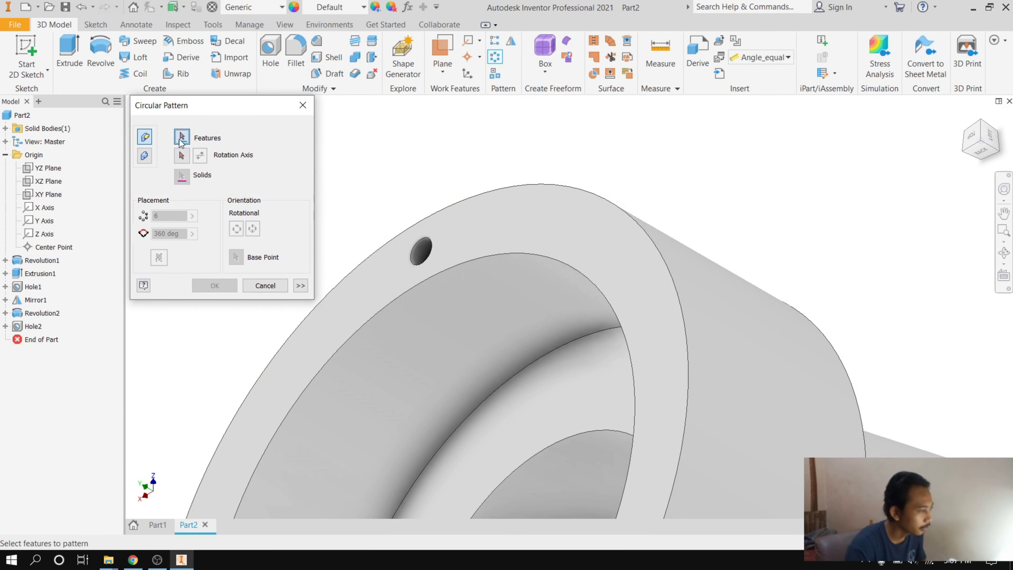
{"action": "left_click", "coordinate": [422, 252]}
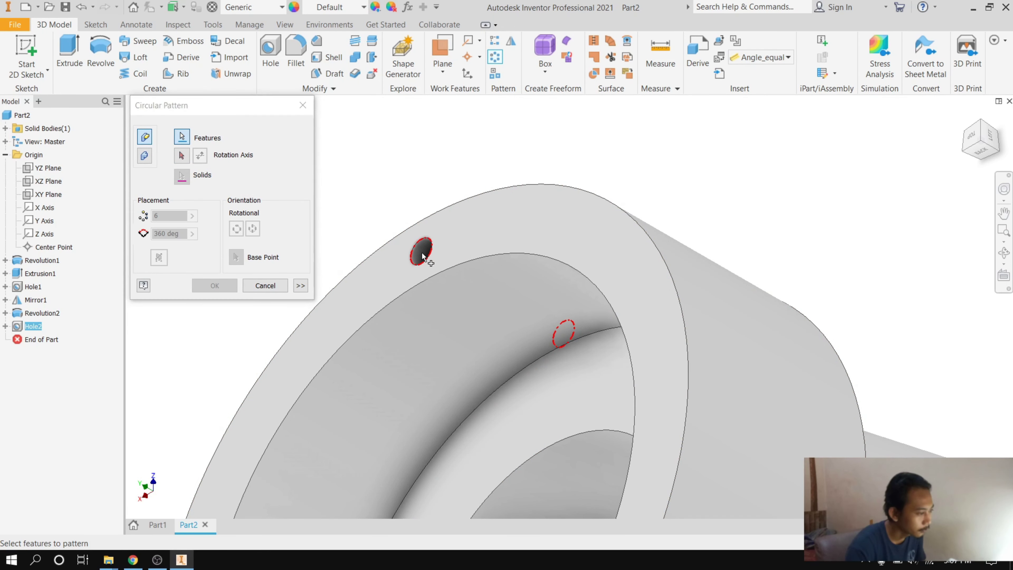
{"action": "left_click", "coordinate": [180, 157]}
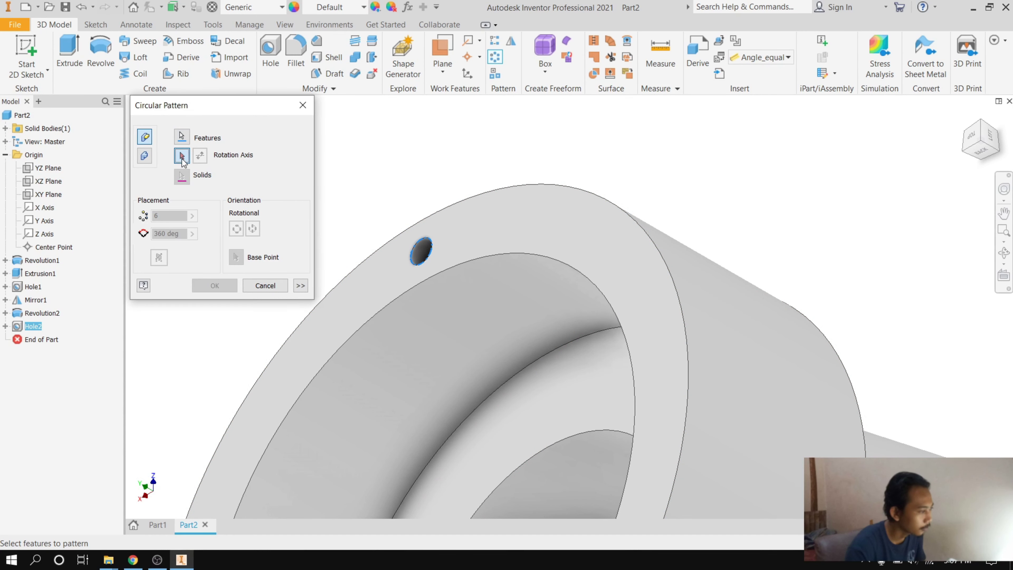
{"action": "scroll", "coordinate": [349, 128], "scroll_direction": "down", "scroll_amount": 5}
{"action": "left_click", "coordinate": [350, 223]}
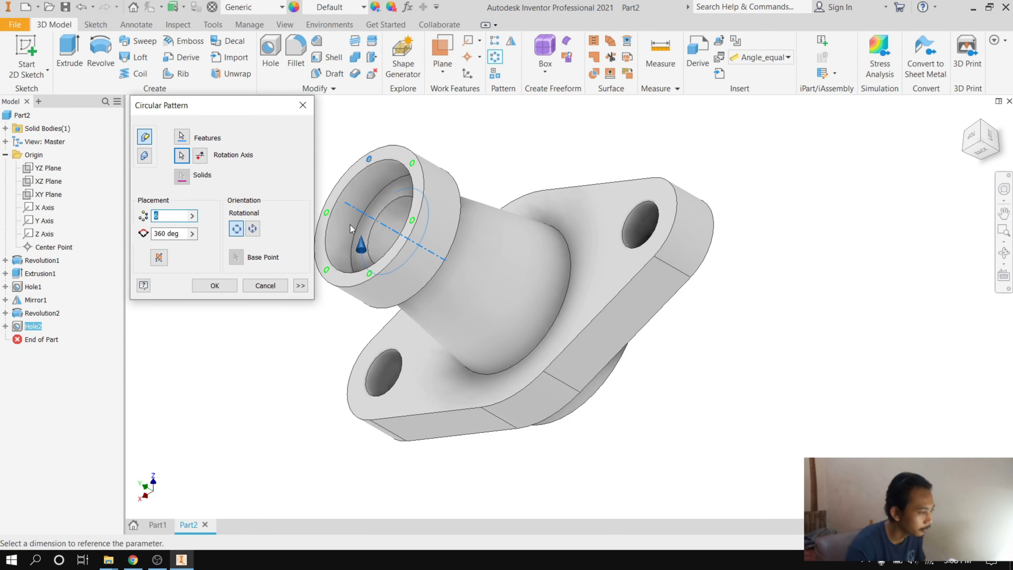
{"action": "left_click", "coordinate": [989, 142]}
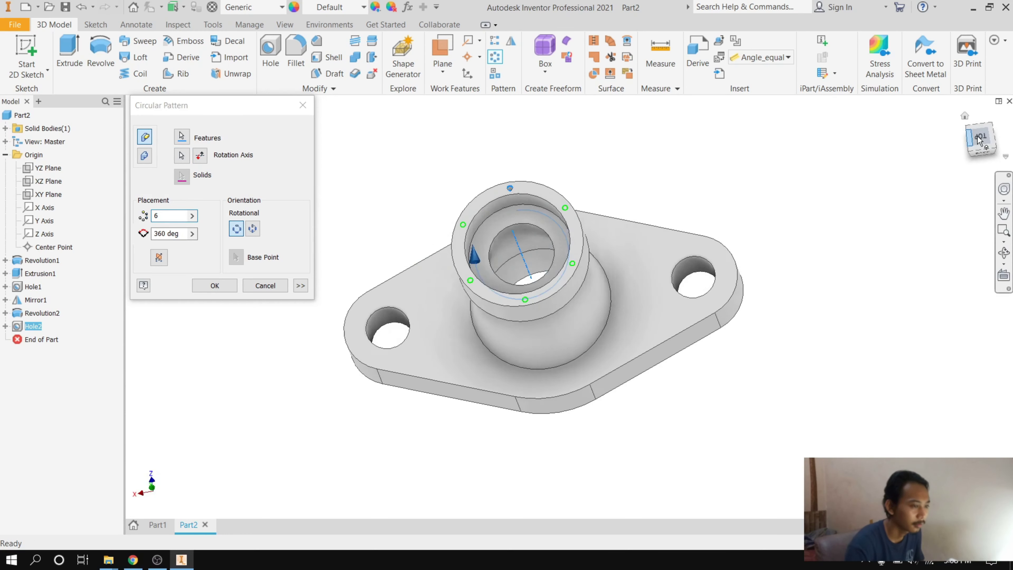
{"action": "scroll", "coordinate": [592, 363], "scroll_direction": "up", "scroll_amount": 5}
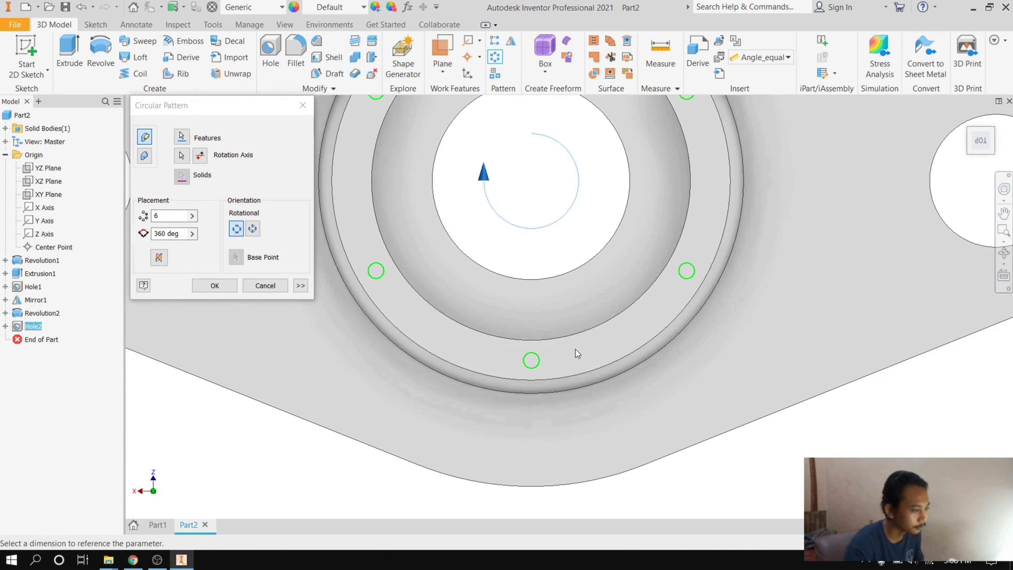
{"action": "scroll", "coordinate": [576, 349], "scroll_direction": "down", "scroll_amount": 1}
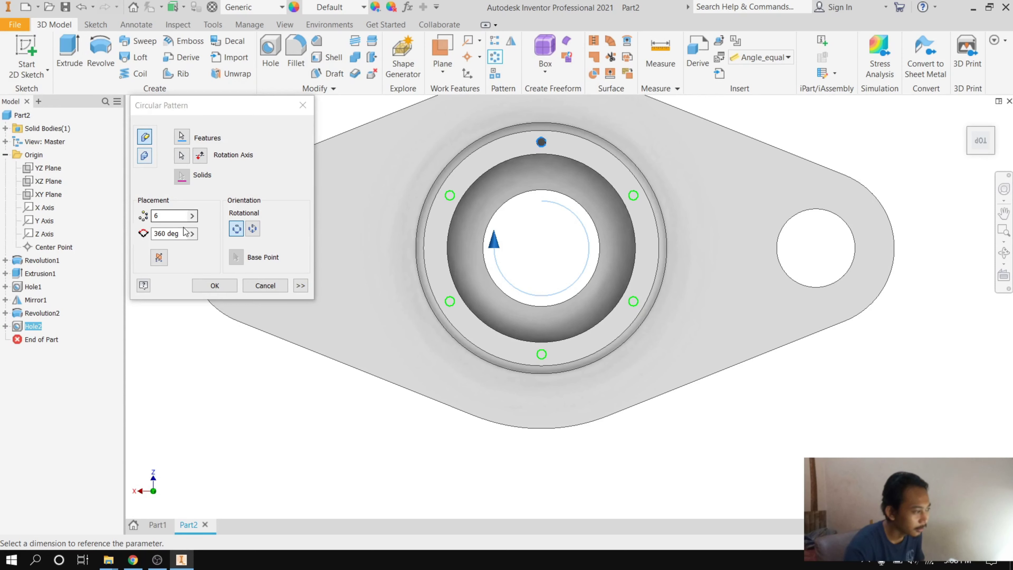
Step: Set the pattern to 6 copies over 360° and create it
{"action": "left_click", "coordinate": [167, 214]}
{"action": "type", "text": "1"}
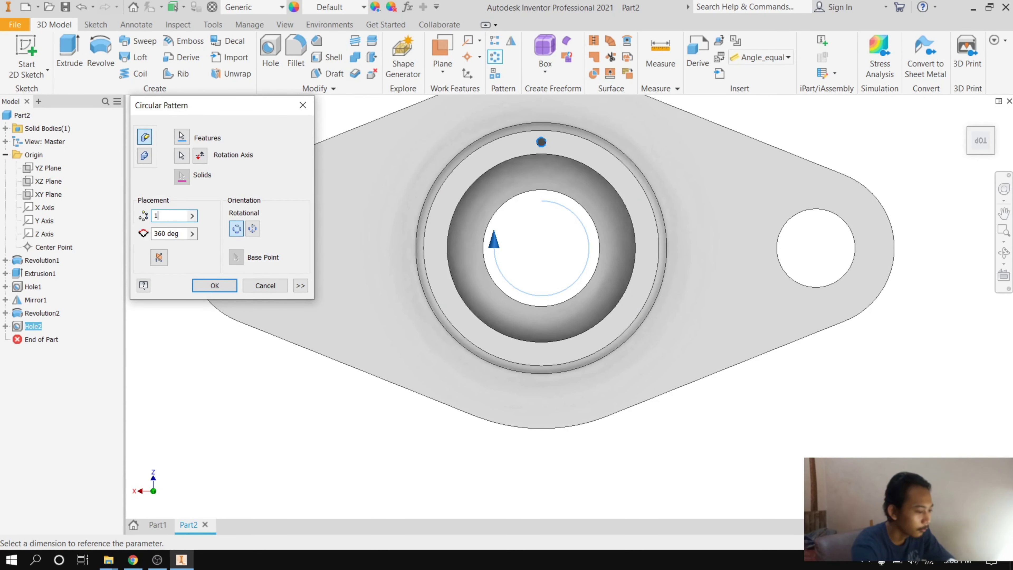
{"action": "type", "text": "2"}
{"action": "key", "text": "BackSpace"}
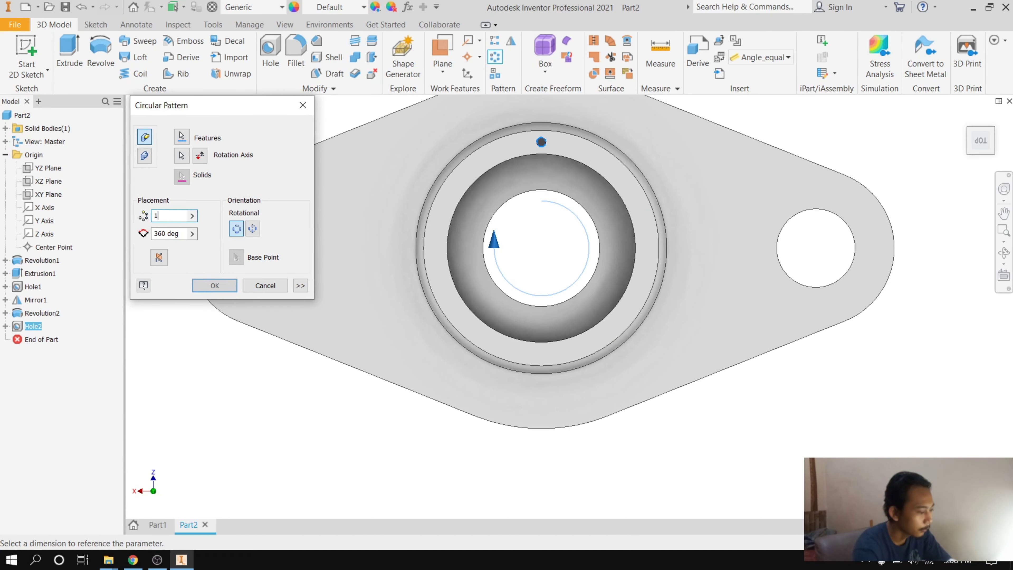
{"action": "type", "text": "2"}
{"action": "key", "text": "BackSpace"}
{"action": "key", "text": "BackSpace"}
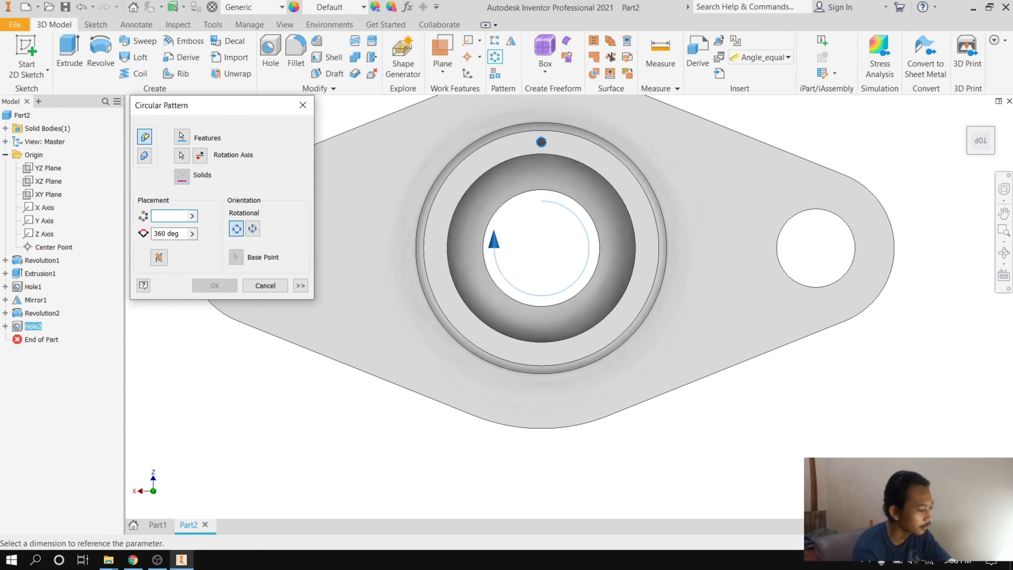
{"action": "type", "text": "6"}
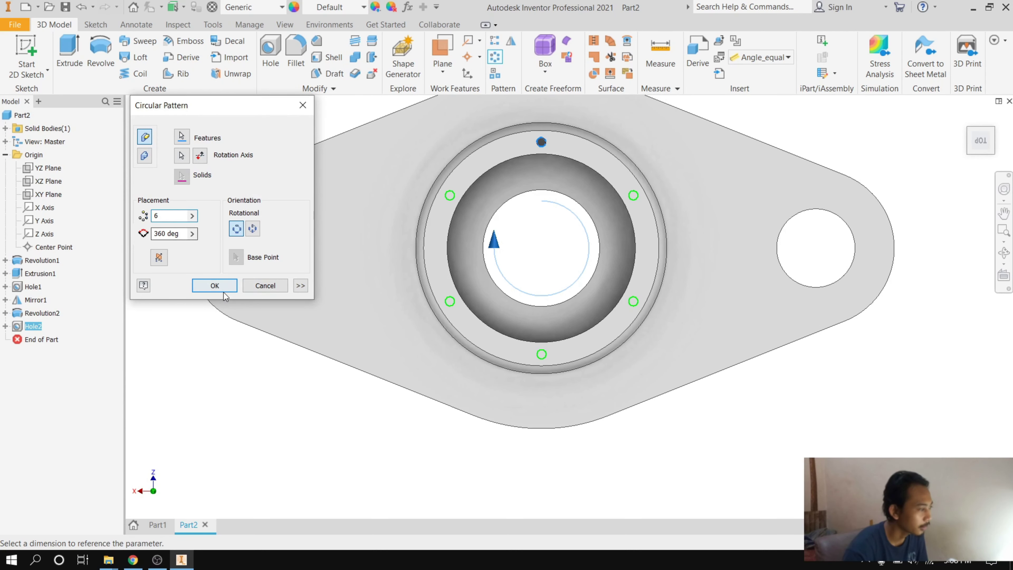
{"action": "left_click", "coordinate": [215, 285]}
Step: Orbit the part, switch to the left side view and start a fillet
{"action": "scroll", "coordinate": [568, 179], "scroll_direction": "up", "scroll_amount": 3}
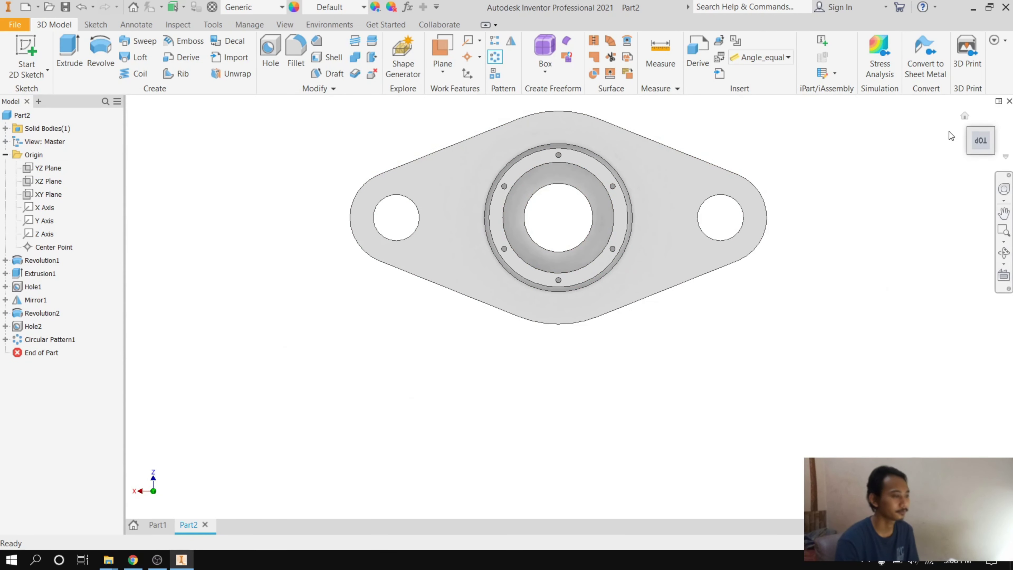
{"action": "mouse_move", "coordinate": [569, 179]}
{"action": "middle_mouse_down", "text": "shift"}
{"action": "mouse_move", "coordinate": [579, 255]}
{"action": "mouse_move", "coordinate": [540, 274]}
{"action": "middle_mouse_up", "text": "shift"}
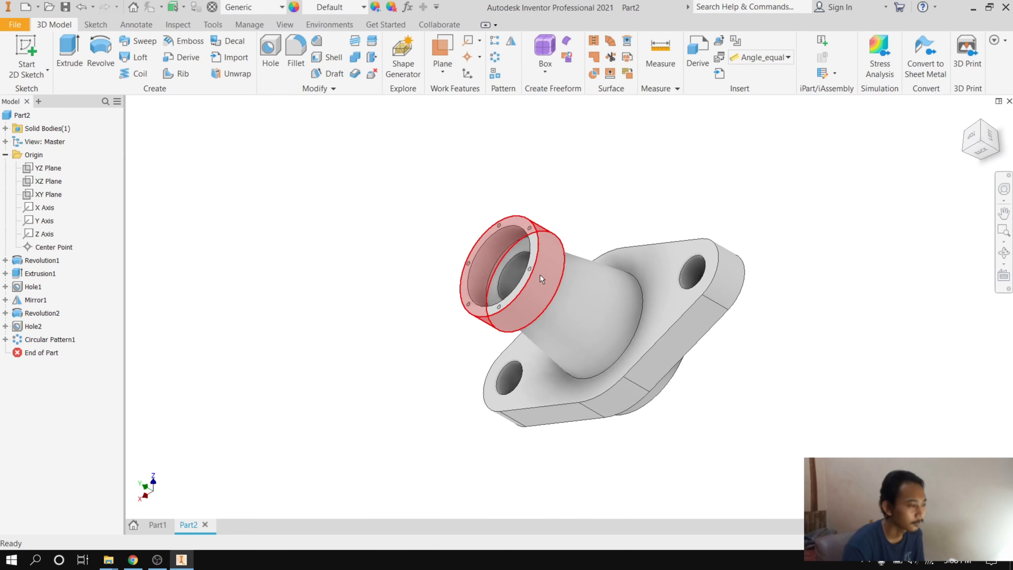
{"action": "scroll", "coordinate": [536, 275], "scroll_direction": "down", "scroll_amount": 2}
{"action": "scroll", "coordinate": [529, 276], "scroll_direction": "up", "scroll_amount": 2}
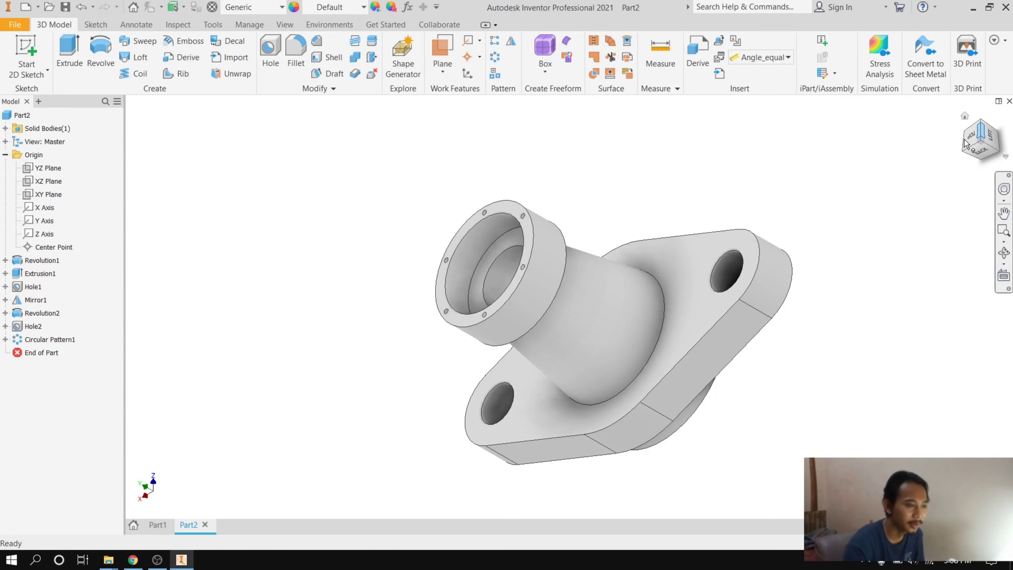
{"action": "left_click", "coordinate": [964, 144]}
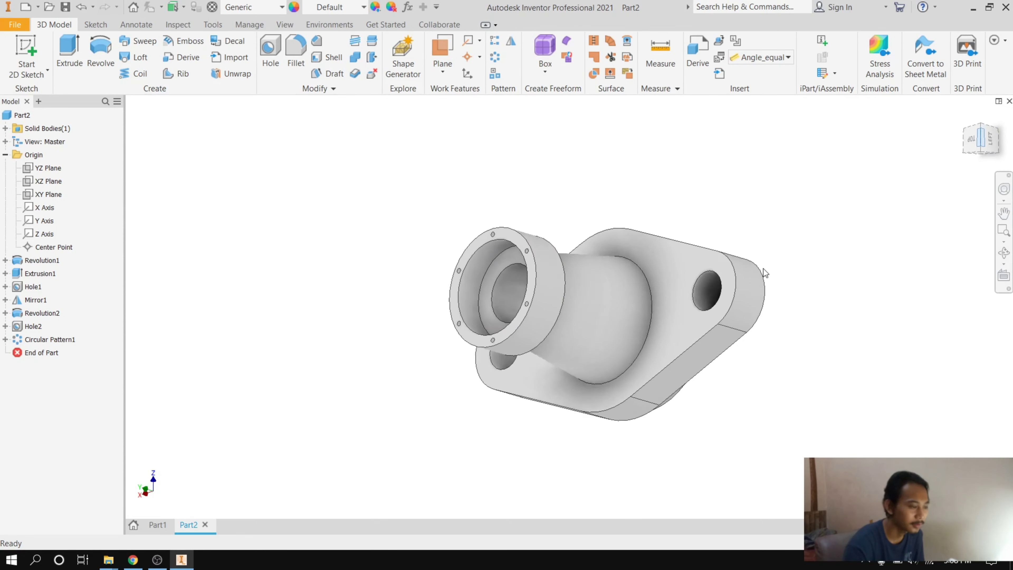
{"action": "left_click", "coordinate": [295, 49]}
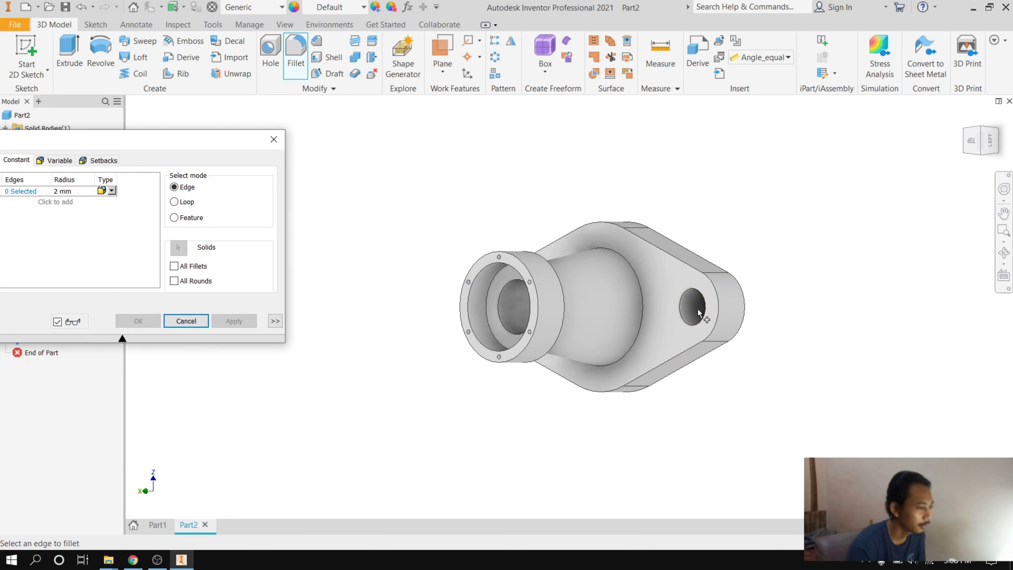
Step: Fillet the flange's upper and lower outline edge loops (16 edges) at 5 mm radius
{"action": "scroll", "coordinate": [666, 280], "scroll_direction": "down", "scroll_amount": 3}
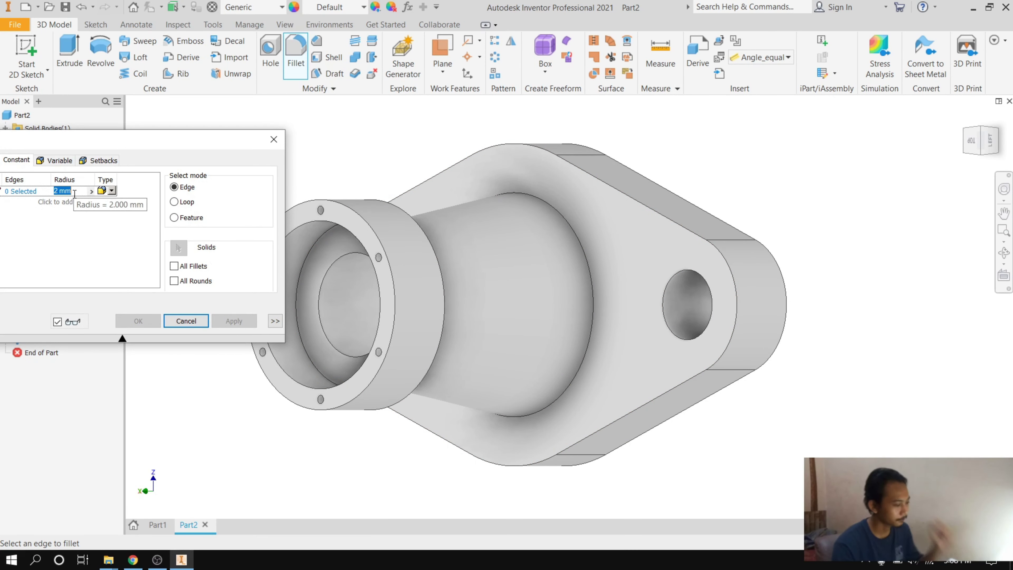
{"action": "type", "text": "5"}
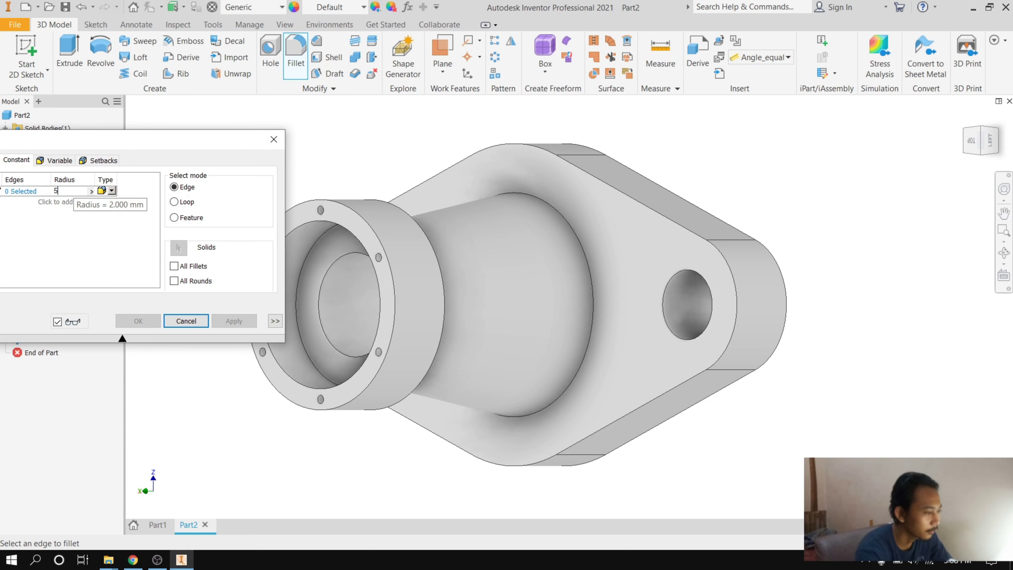
{"action": "left_click", "coordinate": [736, 304]}
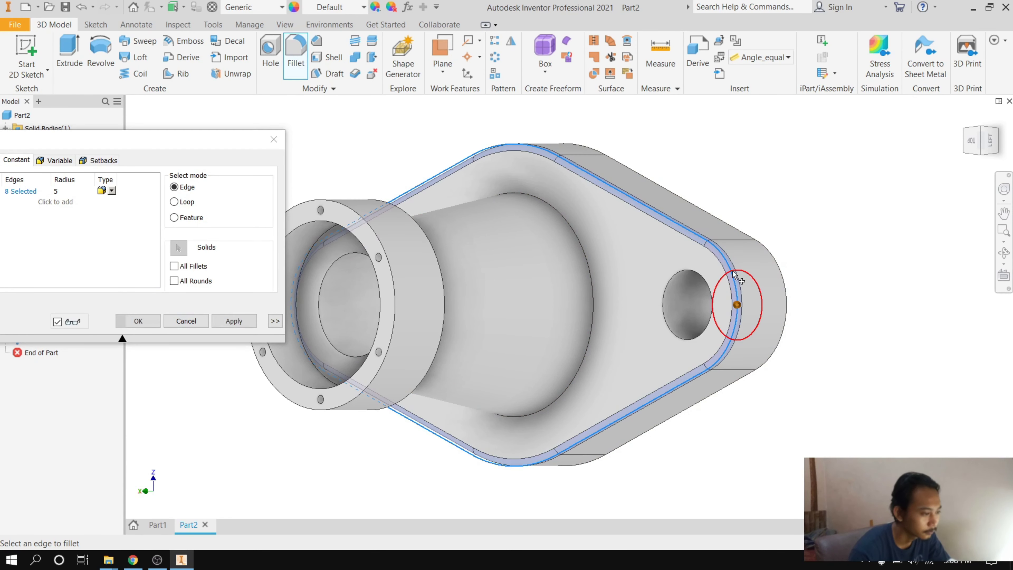
{"action": "scroll", "coordinate": [677, 240], "scroll_direction": "down", "scroll_amount": 2}
{"action": "scroll", "coordinate": [646, 172], "scroll_direction": "up", "scroll_amount": 5}
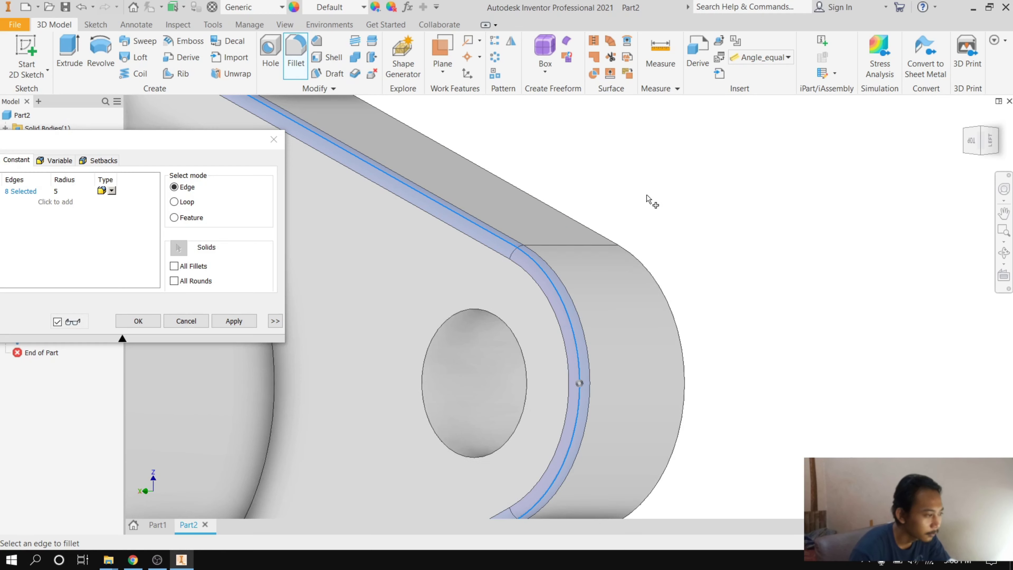
{"action": "scroll", "coordinate": [645, 255], "scroll_direction": "up", "scroll_amount": 1}
{"action": "left_click", "coordinate": [654, 275]}
{"action": "scroll", "coordinate": [652, 272], "scroll_direction": "down", "scroll_amount": 2}
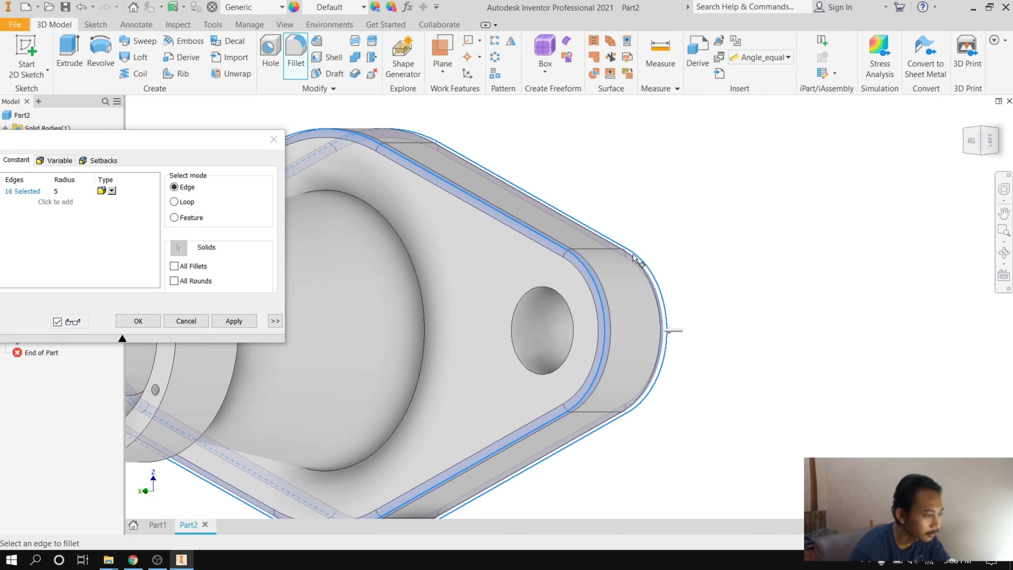
{"action": "scroll", "coordinate": [598, 279], "scroll_direction": "down", "scroll_amount": 2}
{"action": "left_click", "coordinate": [234, 322]}
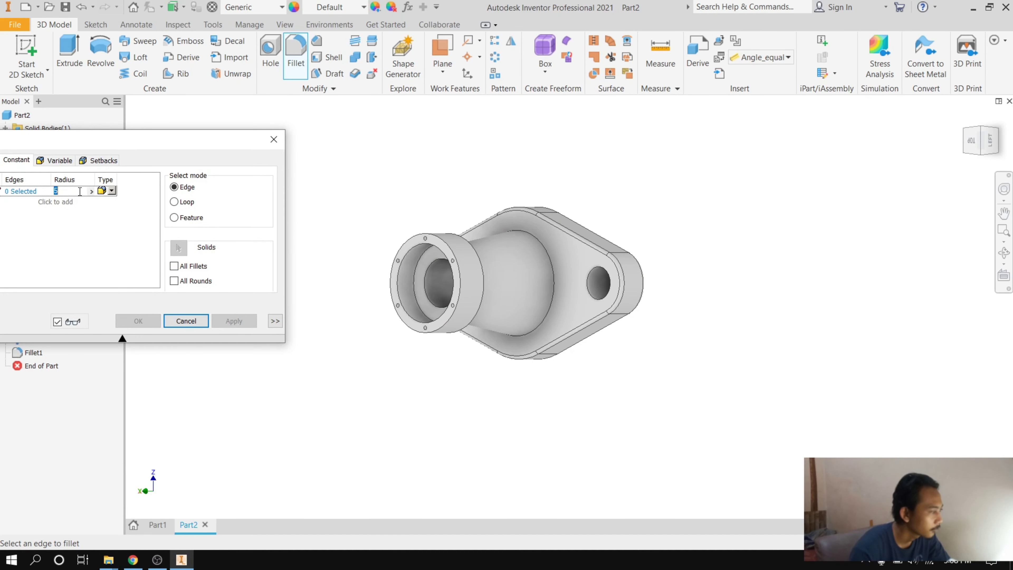
Step: Set the fillet radius to 2.5 and select the first two bolt-hole edges
{"action": "key", "text": "BackSpace"}
{"action": "type", "text": "2"}
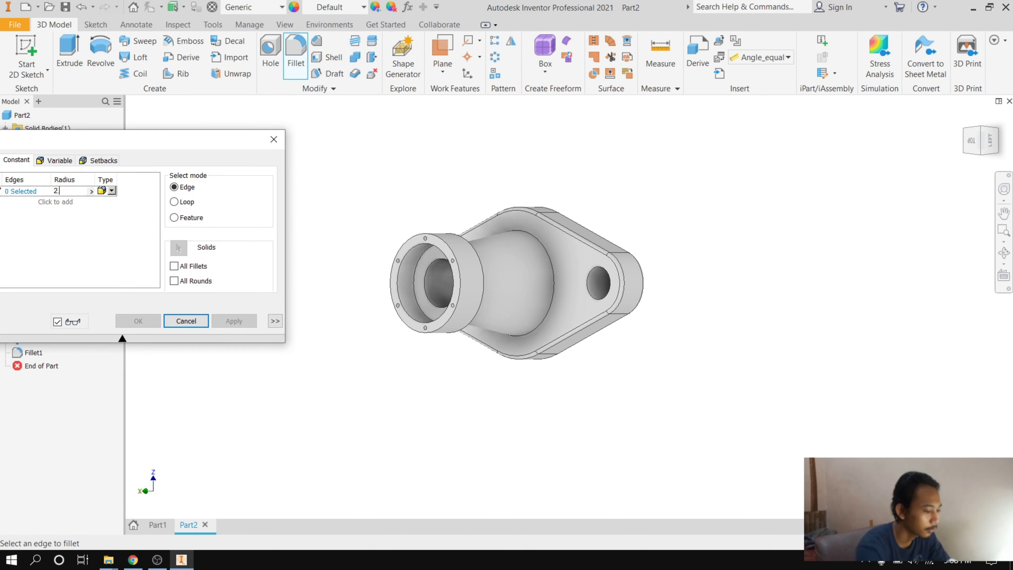
{"action": "scroll", "coordinate": [588, 284], "scroll_direction": "up", "scroll_amount": 3}
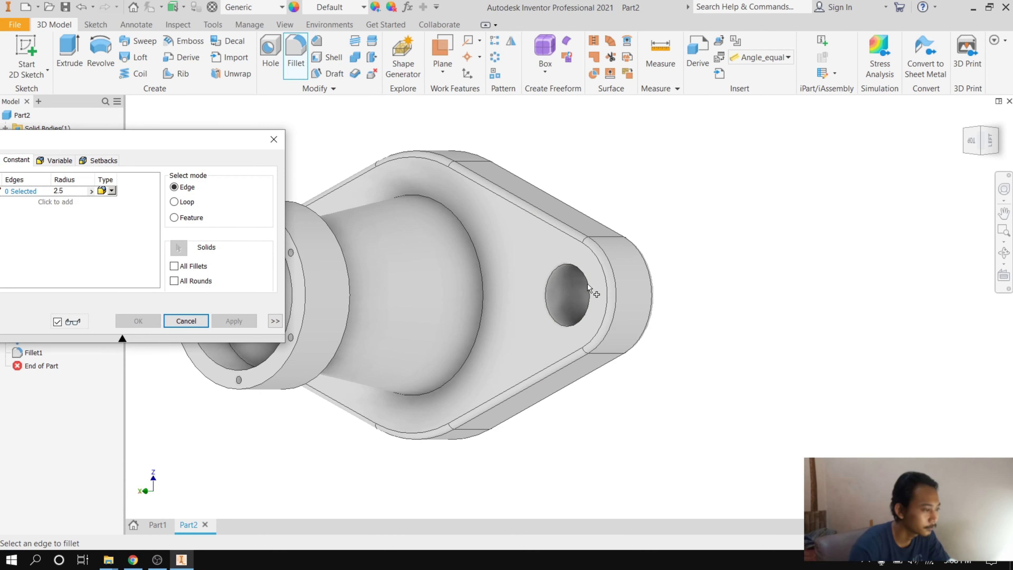
{"action": "left_click", "coordinate": [548, 300]}
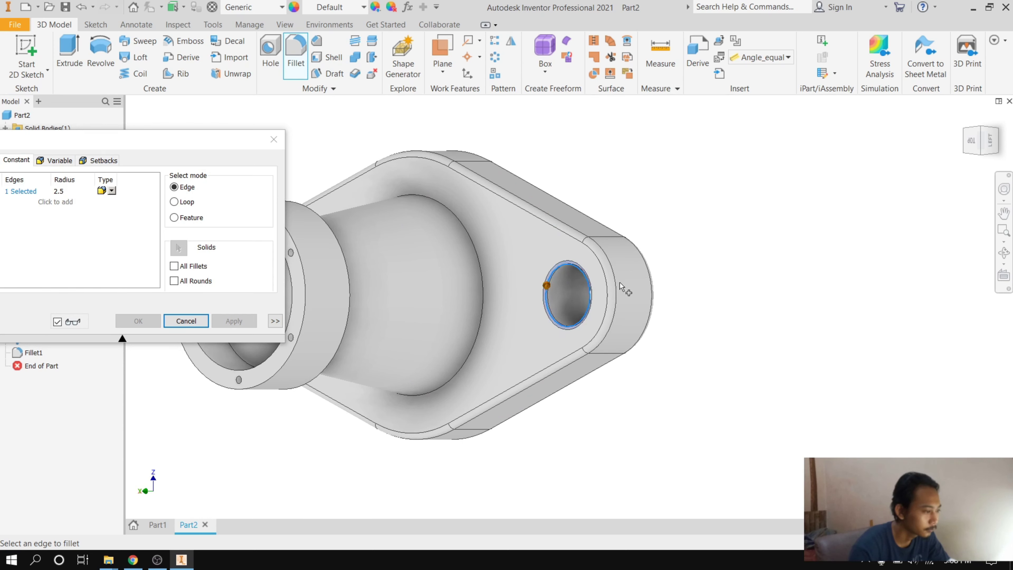
{"action": "left_click", "coordinate": [1003, 148]}
{"action": "scroll", "coordinate": [530, 325], "scroll_direction": "up", "scroll_amount": 3}
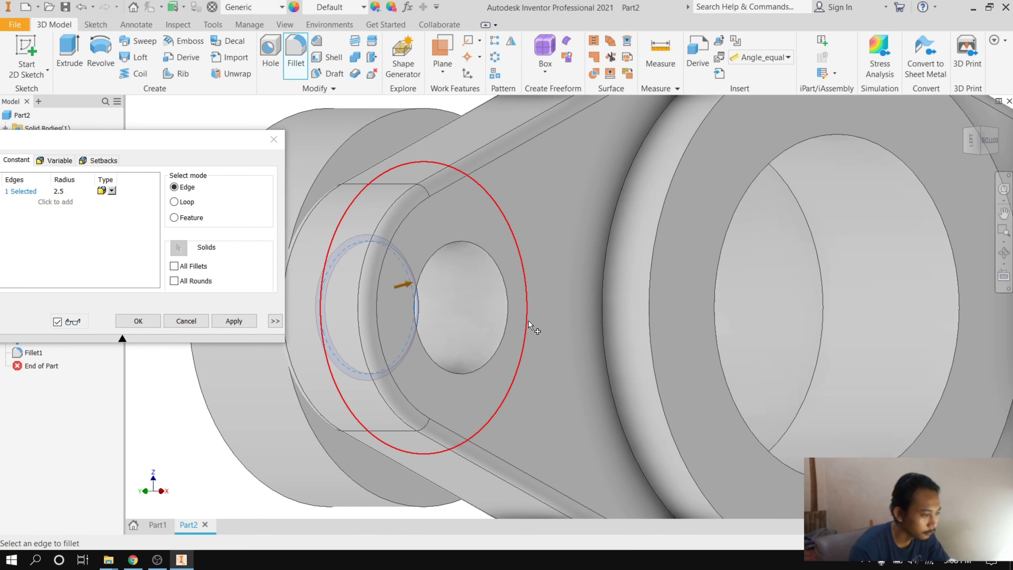
{"action": "left_click", "coordinate": [506, 329]}
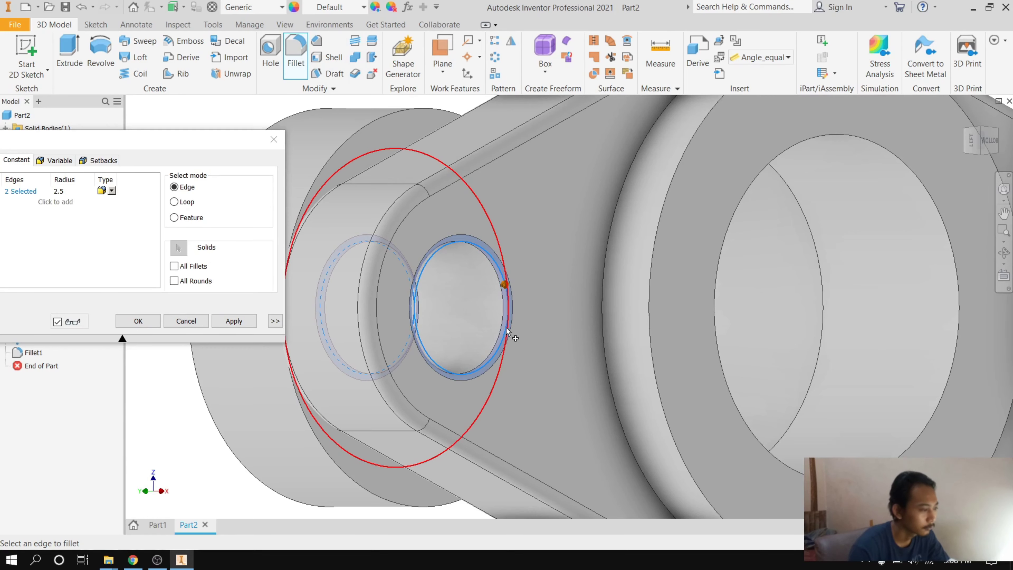
{"action": "scroll", "coordinate": [506, 329], "scroll_direction": "down", "scroll_amount": 5}
{"action": "scroll", "coordinate": [638, 335], "scroll_direction": "up", "scroll_amount": 8}
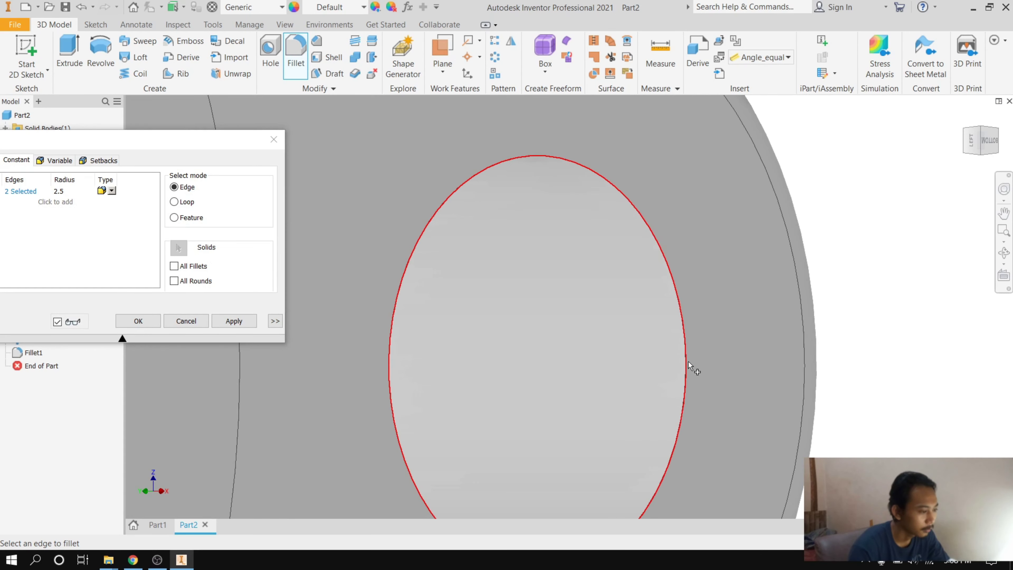
Step: Add the remaining two bolt-hole edges and apply the 2.5 fillet
{"action": "left_click", "coordinate": [680, 372]}
{"action": "scroll", "coordinate": [680, 373], "scroll_direction": "down", "scroll_amount": 5}
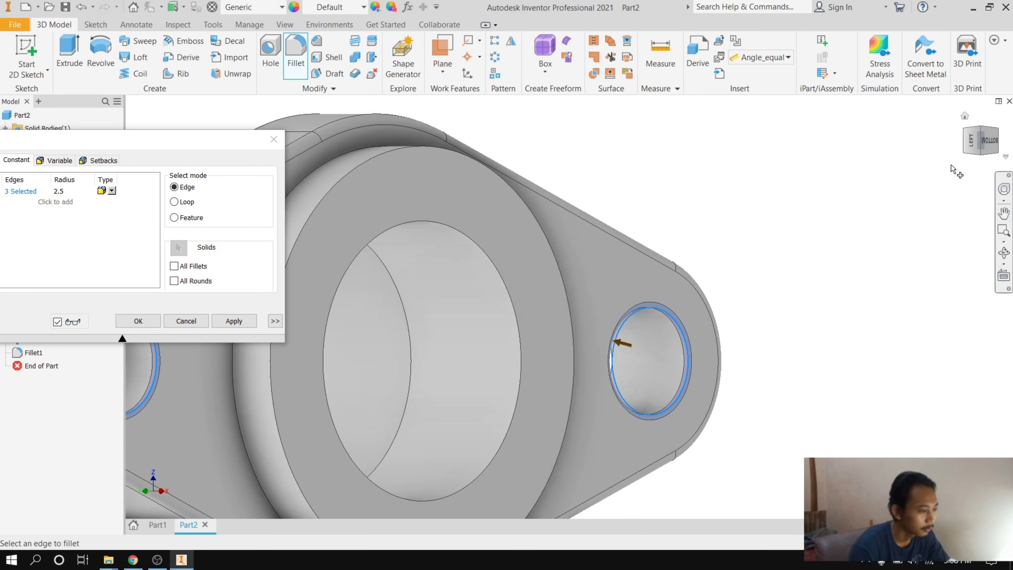
{"action": "left_click", "coordinate": [1000, 144]}
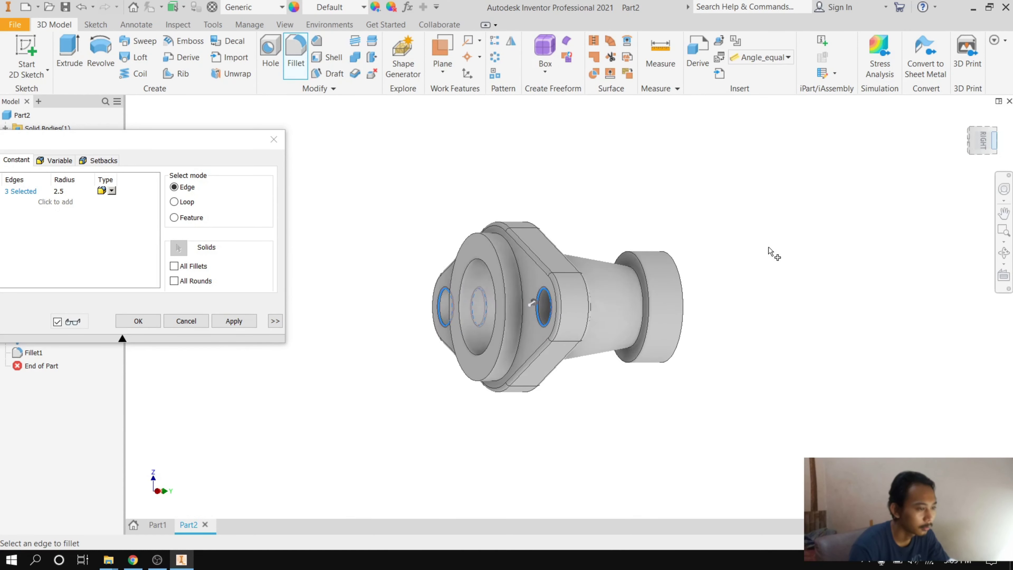
{"action": "middle_click_drag", "start_coordinate": [770, 252], "coordinate": [485, 330], "text": "shift"}
{"action": "scroll", "coordinate": [484, 330], "scroll_direction": "up", "scroll_amount": 3}
{"action": "scroll", "coordinate": [485, 331], "scroll_direction": "up", "scroll_amount": 3}
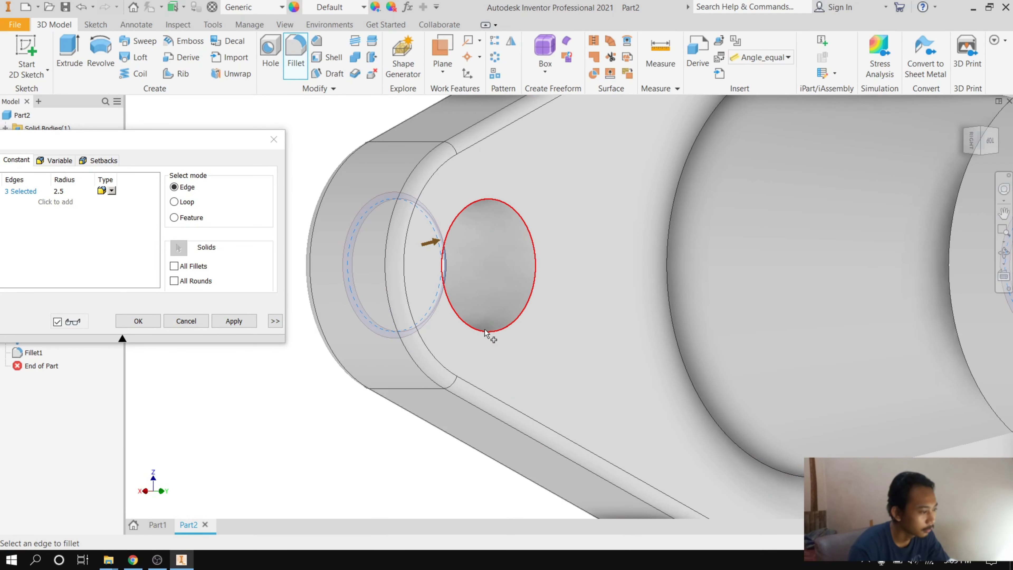
{"action": "left_click", "coordinate": [485, 331]}
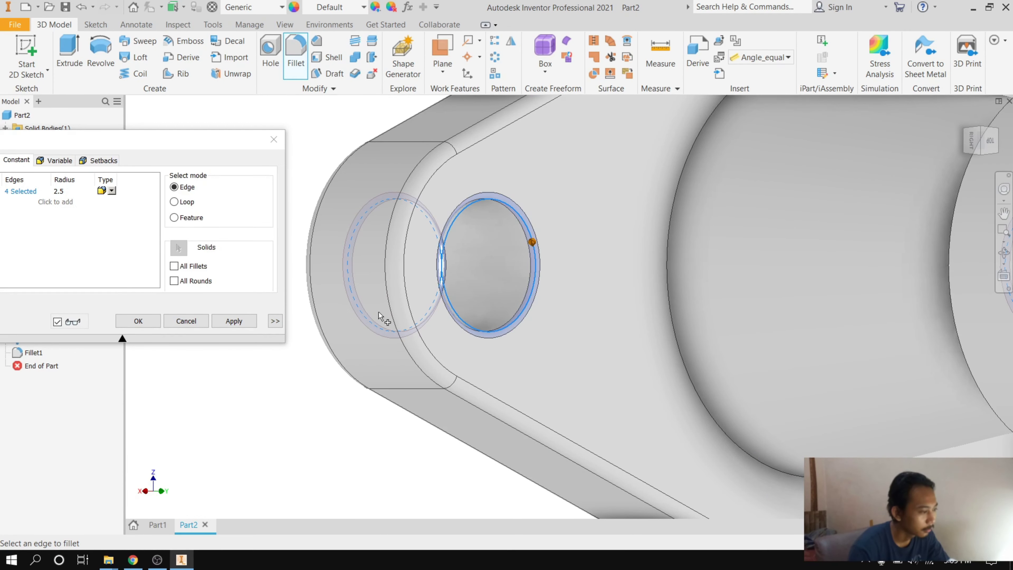
{"action": "left_click", "coordinate": [233, 321]}
{"action": "scroll", "coordinate": [451, 287], "scroll_direction": "down", "scroll_amount": 6}
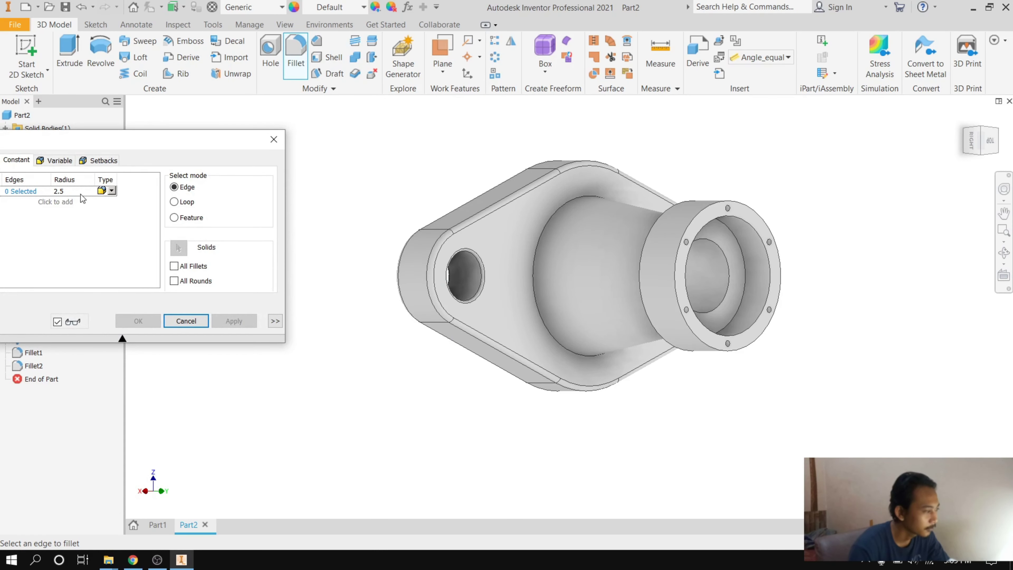
Step: Fillet the neck-to-flange and neck-to-collar edges with a 5 mm radius
{"action": "type", "text": "5"}
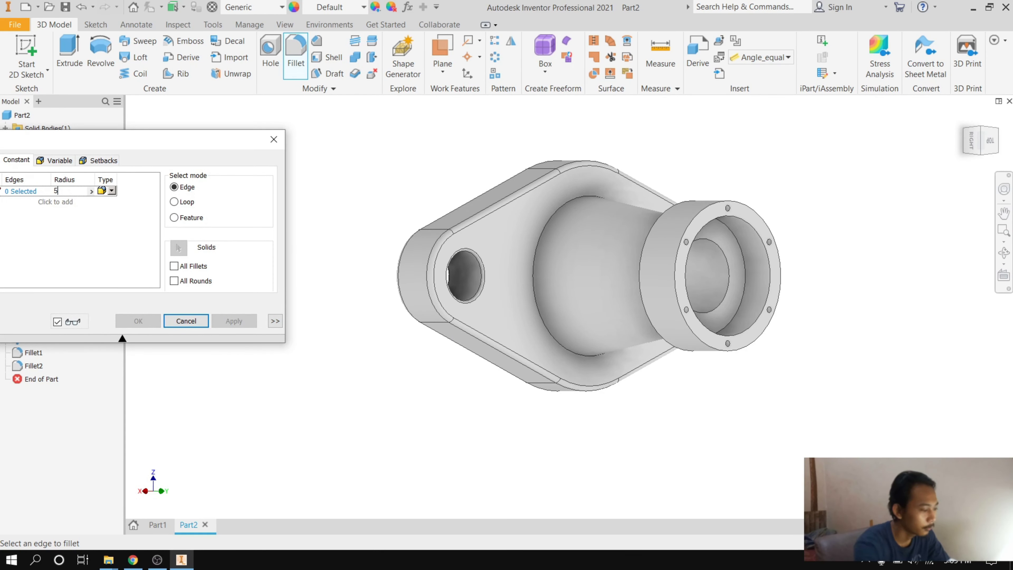
{"action": "left_click", "coordinate": [535, 313]}
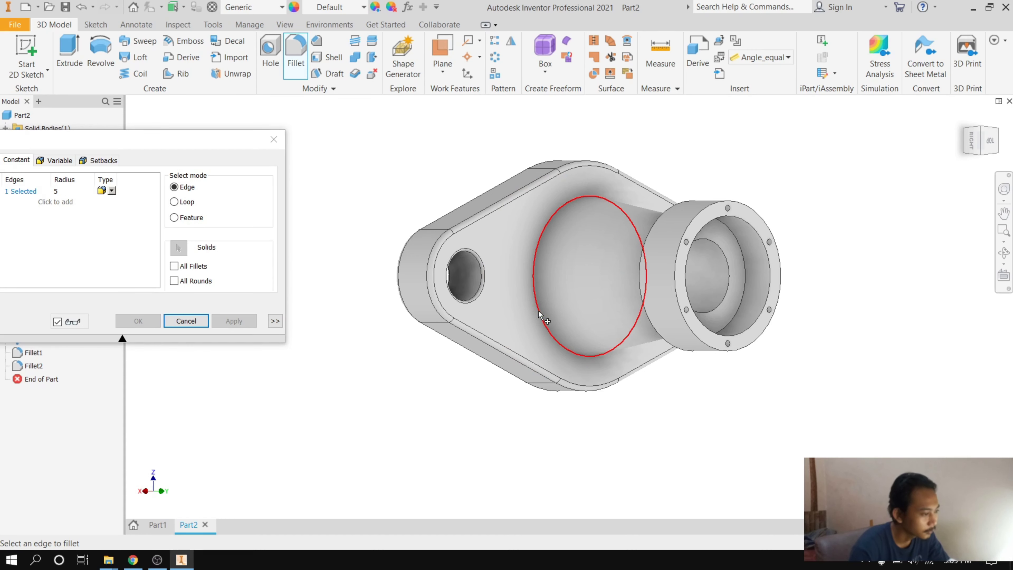
{"action": "left_click", "coordinate": [969, 141]}
{"action": "middle_click_drag", "start_coordinate": [692, 296], "coordinate": [519, 299], "text": "shift"}
{"action": "scroll", "coordinate": [518, 299], "scroll_direction": "up", "scroll_amount": 5}
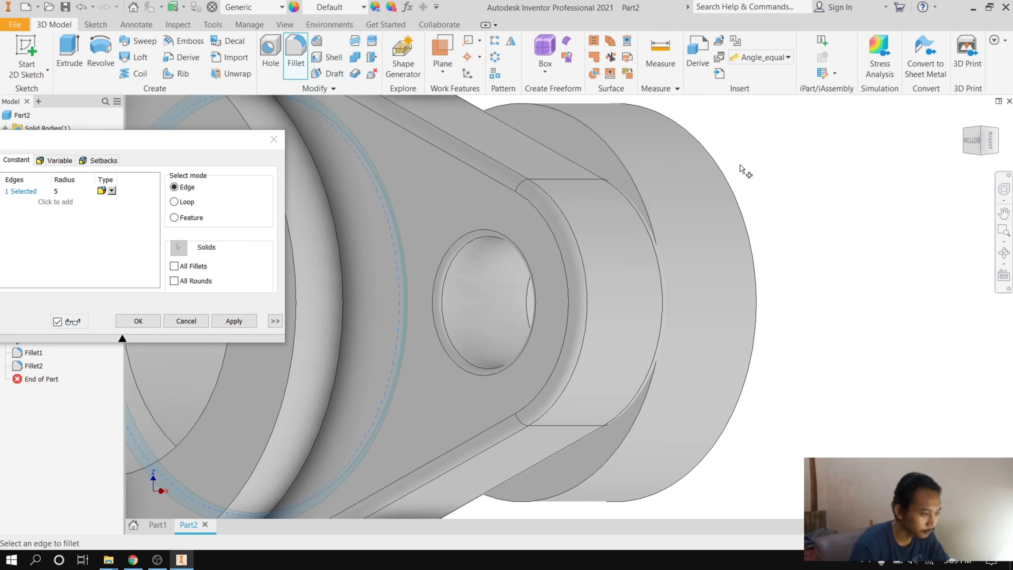
{"action": "key", "text": "Home"}
{"action": "left_click", "coordinate": [982, 133]}
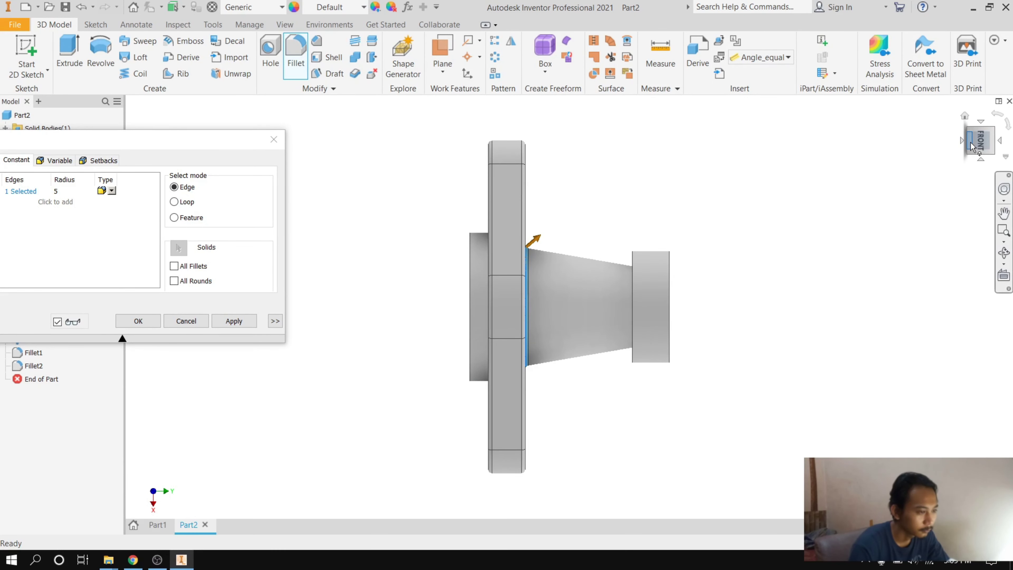
{"action": "middle_click_drag", "start_coordinate": [852, 208], "coordinate": [719, 419], "text": "shift"}
{"action": "scroll", "coordinate": [656, 317], "scroll_direction": "up", "scroll_amount": 5}
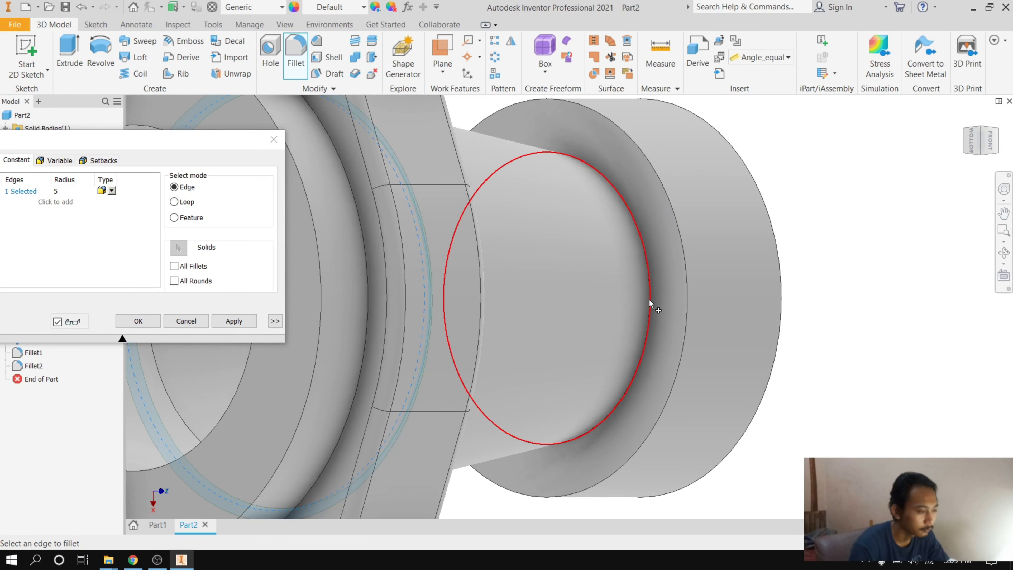
{"action": "left_click", "coordinate": [650, 303]}
{"action": "left_click", "coordinate": [232, 322]}
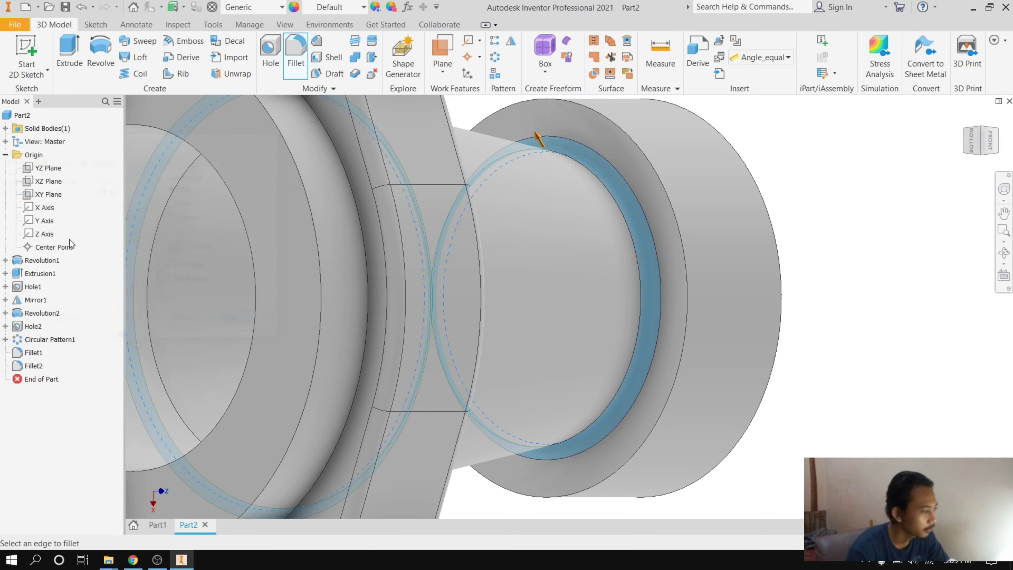
Step: Apply a 2.5 fillet to the collar, boss rim, boss outer and bore edges
{"action": "type", "text": "2.5"}
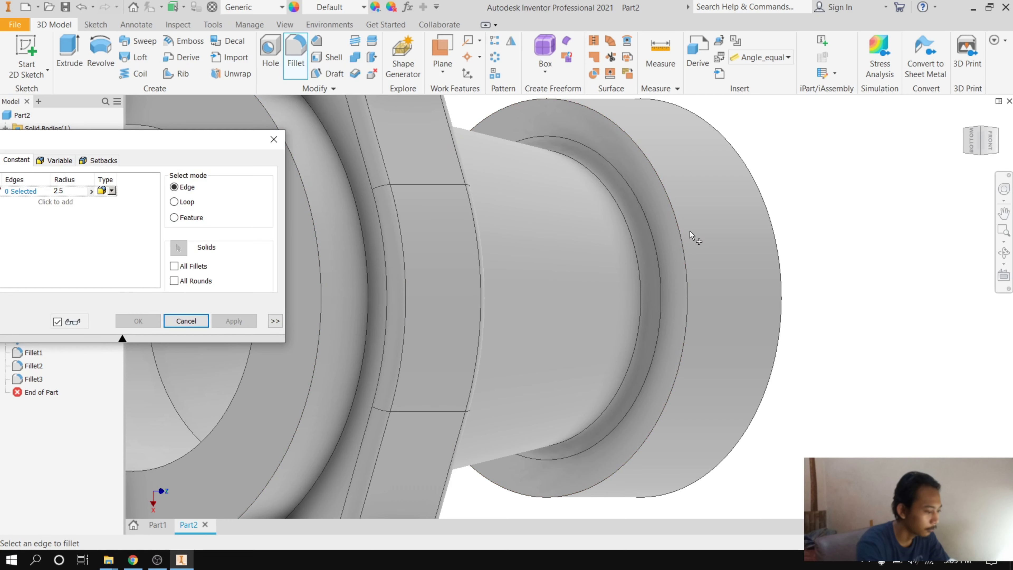
{"action": "left_click", "coordinate": [683, 244]}
{"action": "scroll", "coordinate": [673, 239], "scroll_direction": "down", "scroll_amount": 5}
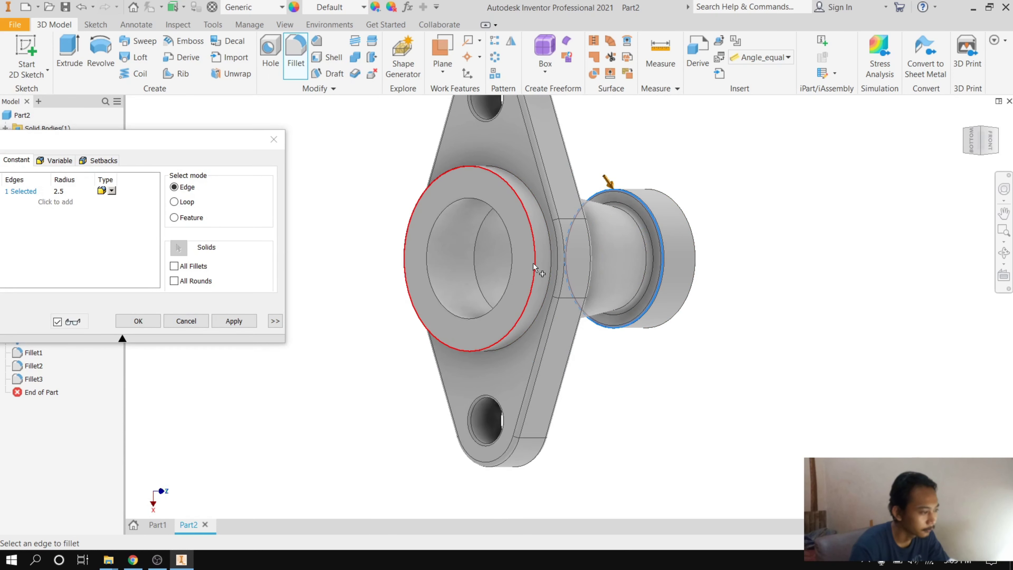
{"action": "scroll", "coordinate": [534, 266], "scroll_direction": "up", "scroll_amount": 3}
{"action": "left_click", "coordinate": [559, 254]}
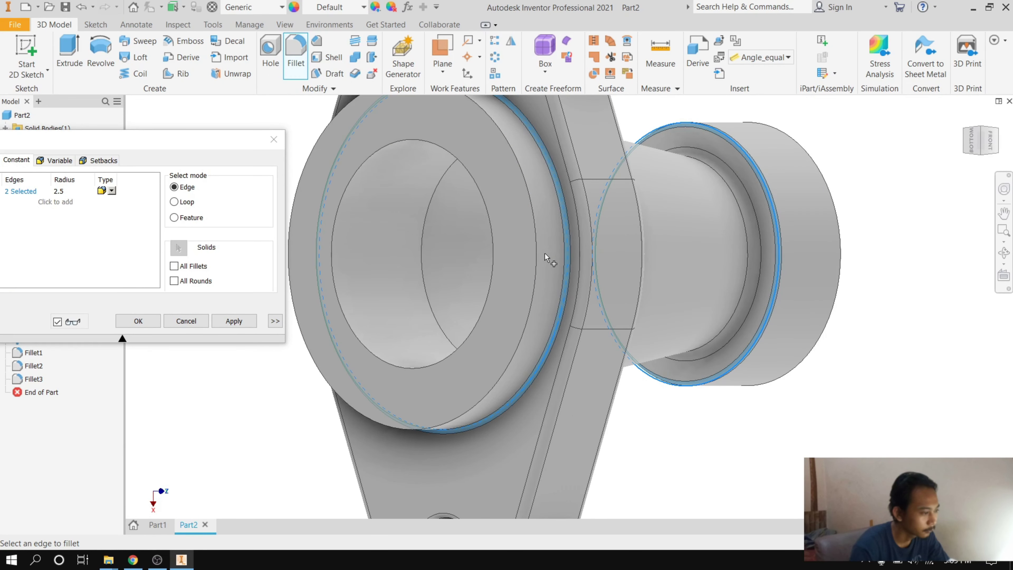
{"action": "left_click", "coordinate": [536, 262]}
{"action": "left_click", "coordinate": [496, 275]}
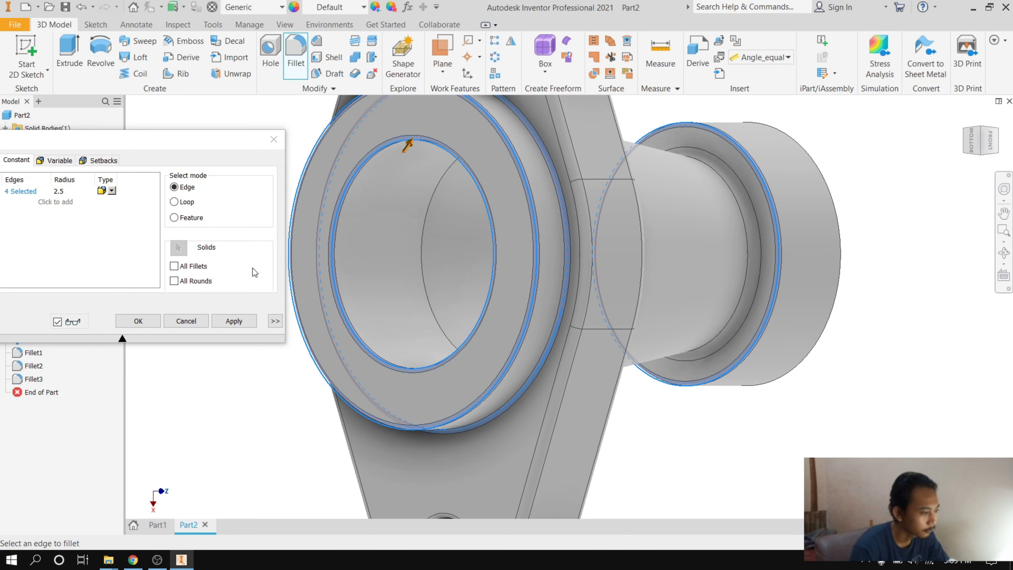
{"action": "left_click", "coordinate": [234, 320]}
Step: Apply a 2.5 fillet to the six-hole flange's inner ring, outer rim and bore edges
{"action": "scroll", "coordinate": [301, 287], "scroll_direction": "down", "scroll_amount": 4}
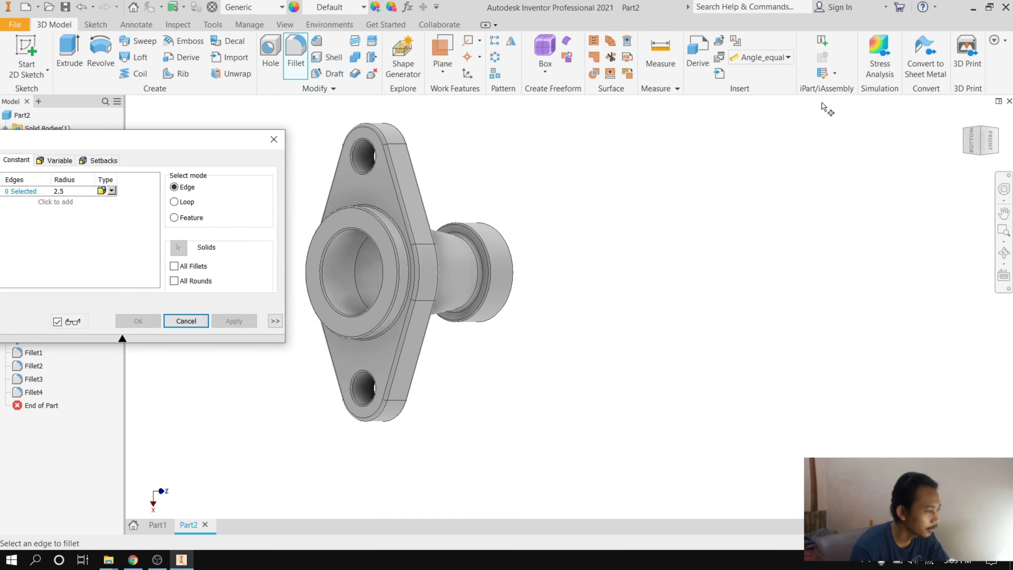
{"action": "left_click", "coordinate": [981, 138]}
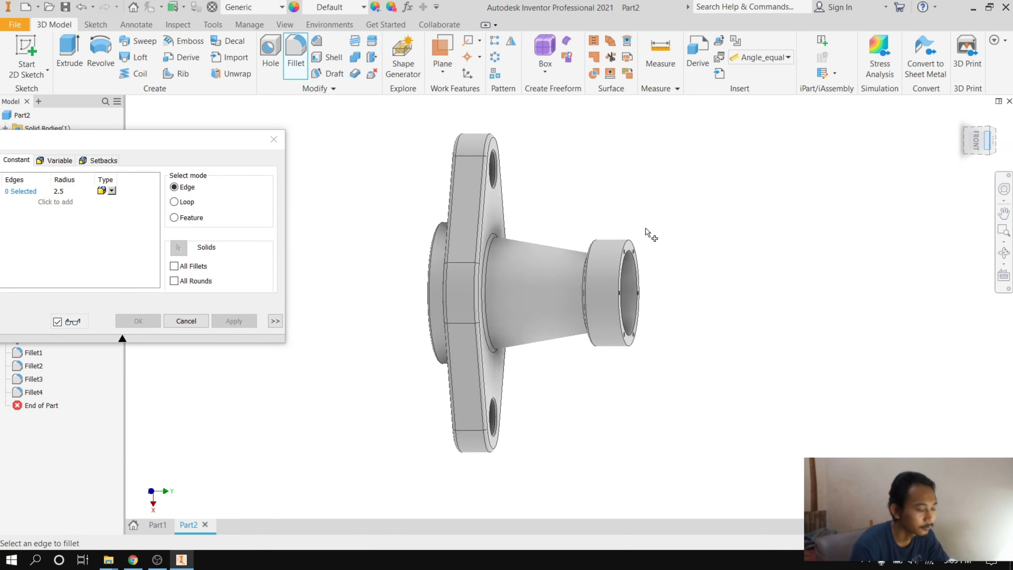
{"action": "scroll", "coordinate": [704, 297], "scroll_direction": "up", "scroll_amount": 5}
{"action": "left_click", "coordinate": [600, 271]}
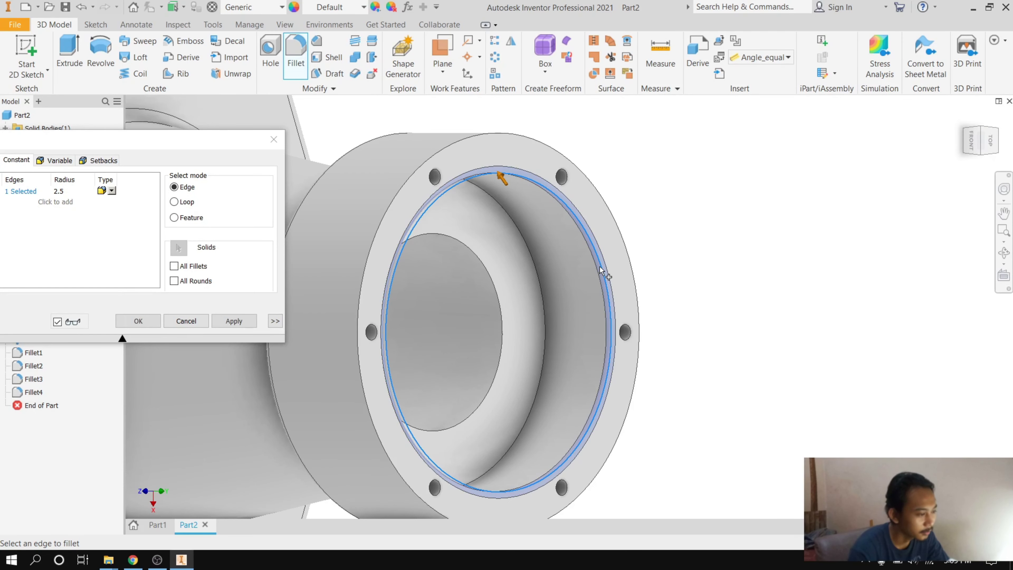
{"action": "left_click", "coordinate": [512, 138]}
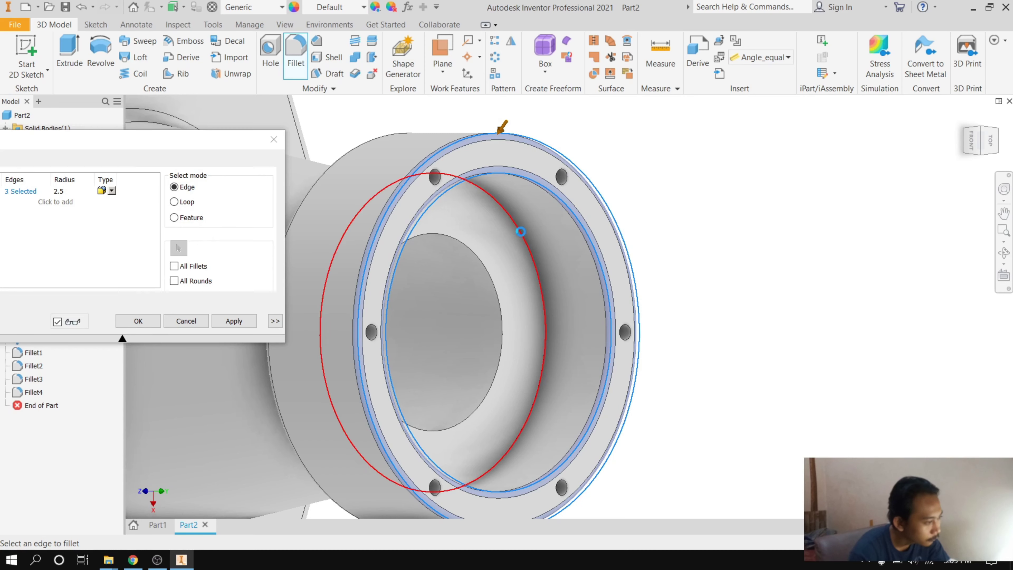
{"action": "left_click", "coordinate": [519, 224]}
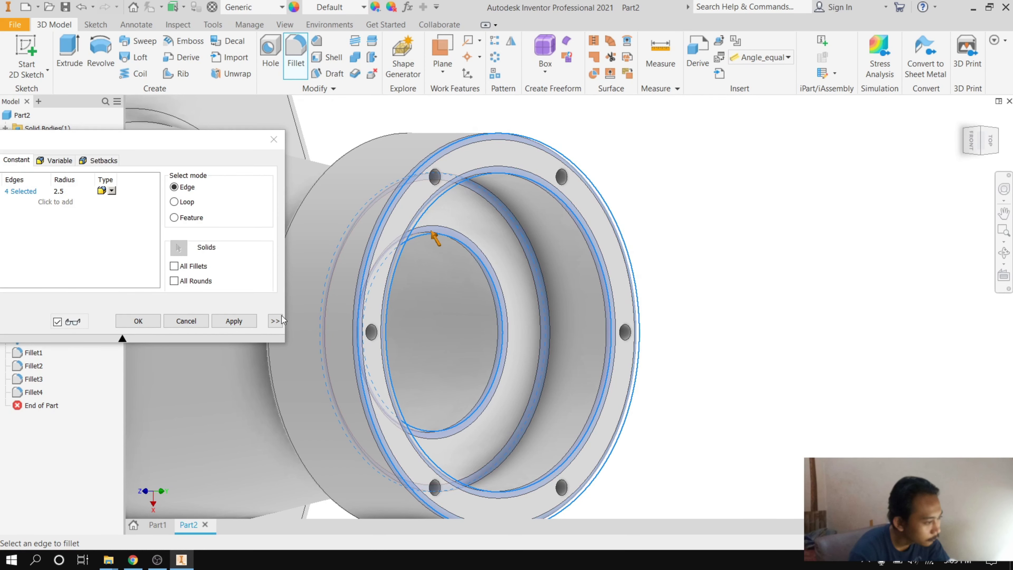
{"action": "left_click", "coordinate": [233, 321]}
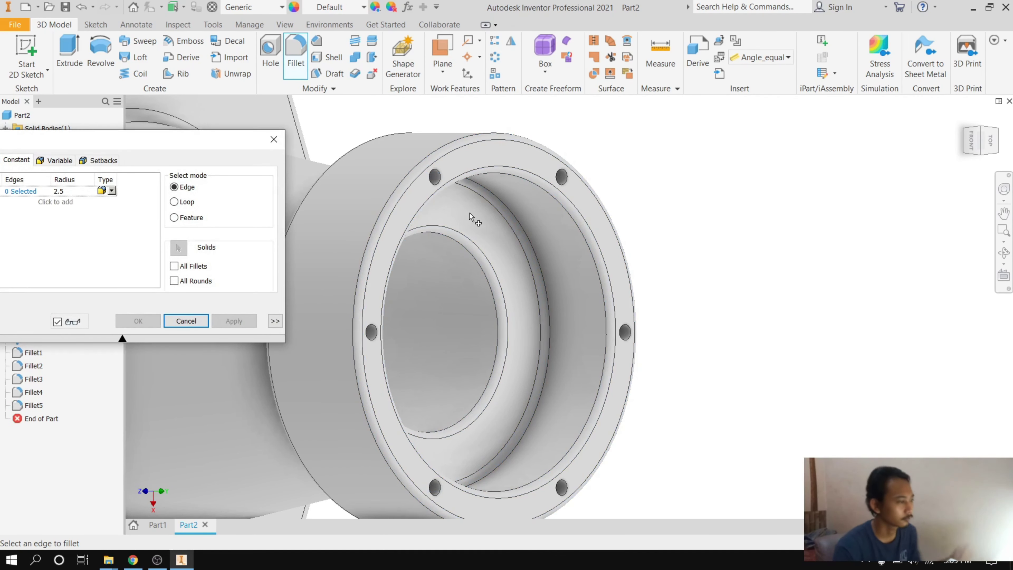
{"action": "scroll", "coordinate": [335, 216], "scroll_direction": "down", "scroll_amount": 2}
Step: Finish the fillet, view from the front, and free-orbit to an angled view
{"action": "left_click", "coordinate": [274, 139]}
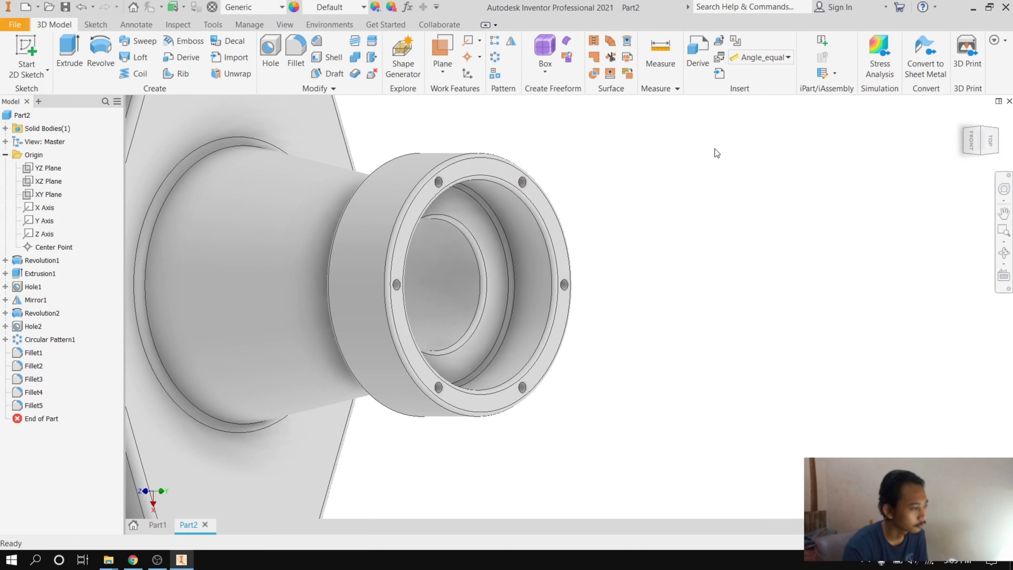
{"action": "left_click", "coordinate": [972, 144]}
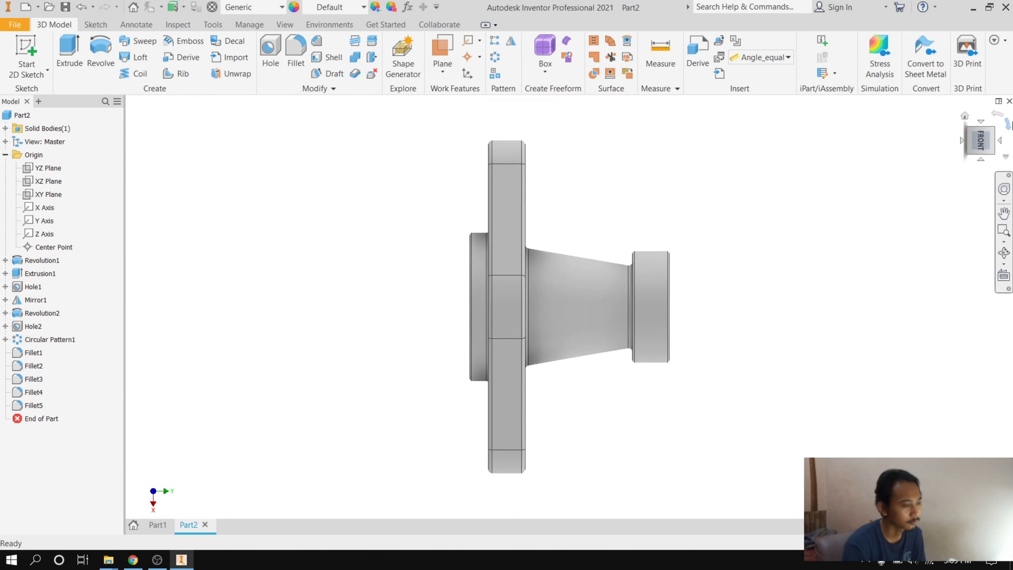
{"action": "left_click", "coordinate": [1004, 121]}
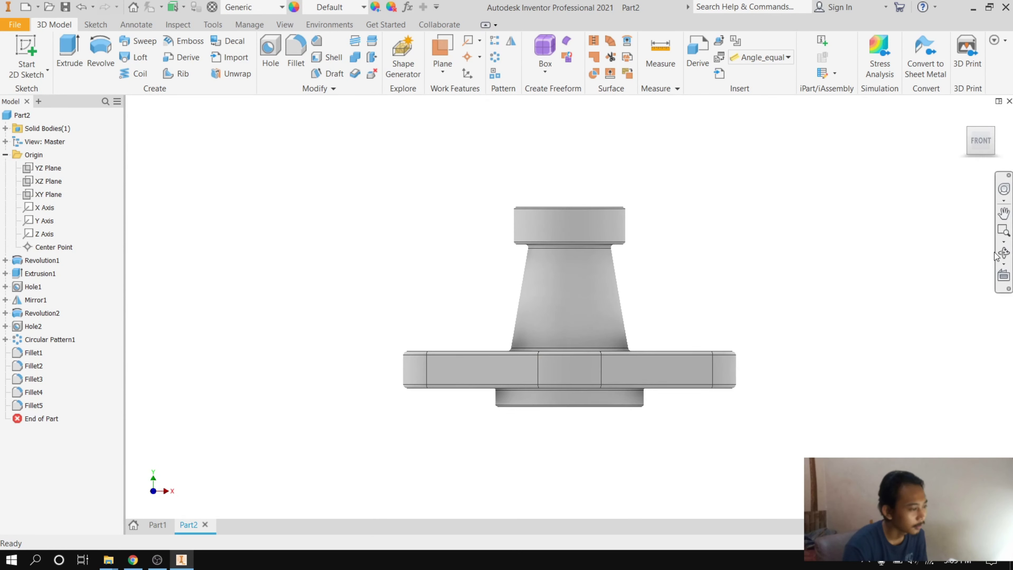
{"action": "left_click", "coordinate": [1003, 252]}
{"action": "mouse_move", "coordinate": [682, 321]}
{"action": "left_mouse_down"}
{"action": "mouse_move", "coordinate": [645, 352]}
{"action": "mouse_move", "coordinate": [660, 344]}
{"action": "left_mouse_up"}
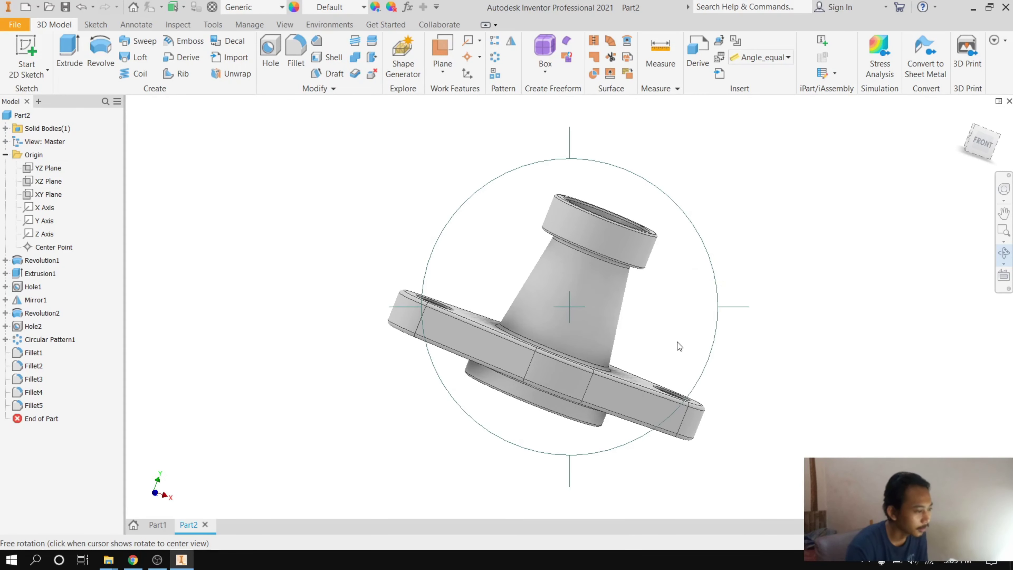
{"action": "right_click", "coordinate": [676, 344]}
{"action": "left_click", "coordinate": [713, 341]}
Step: Free-orbit again to tip the part for a view from above
{"action": "left_click", "coordinate": [1001, 264]}
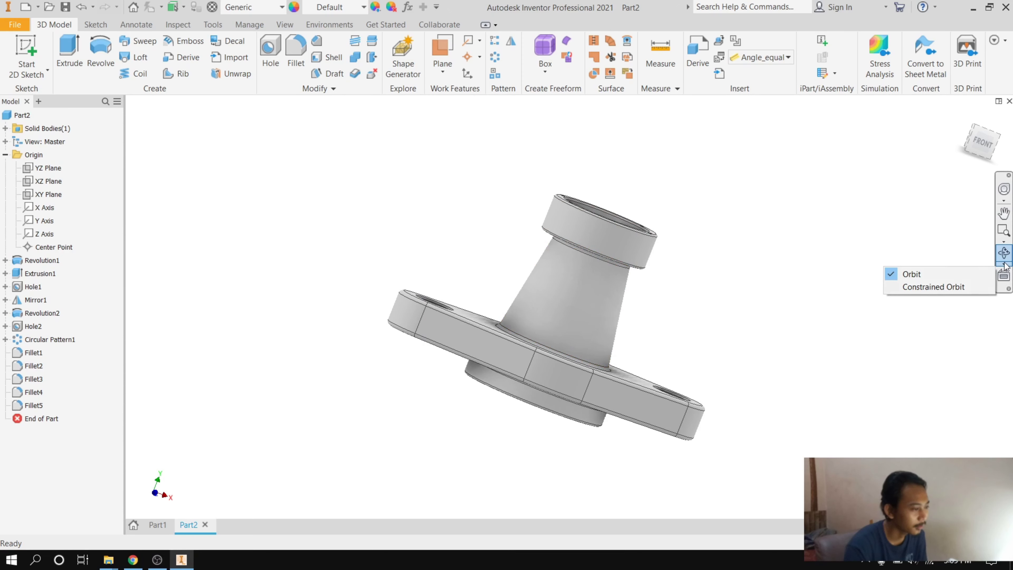
{"action": "left_click", "coordinate": [1004, 252]}
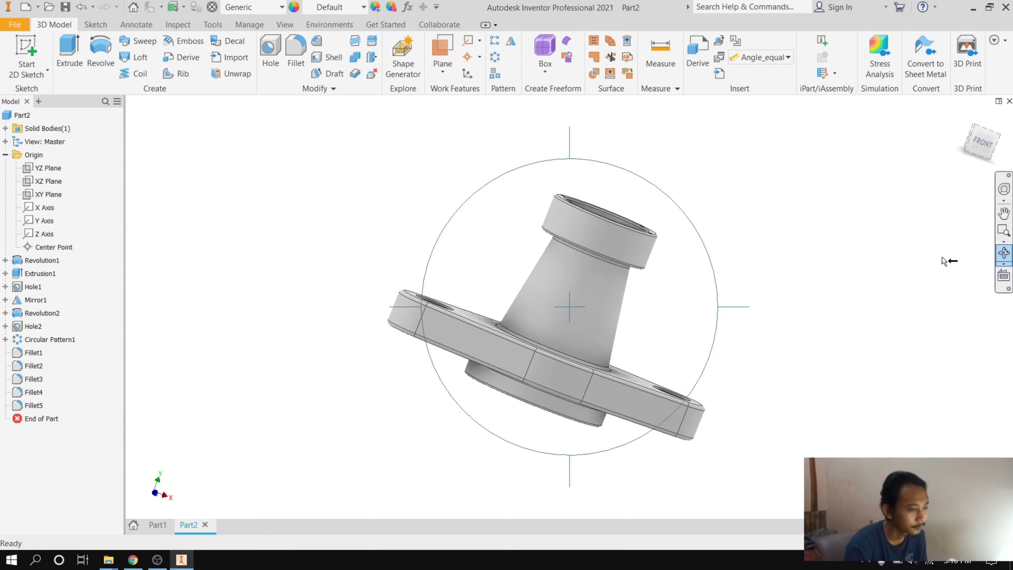
{"action": "left_click_drag", "start_coordinate": [637, 310], "coordinate": [635, 324]}
{"action": "right_click", "coordinate": [682, 299]}
{"action": "left_click", "coordinate": [736, 300]}
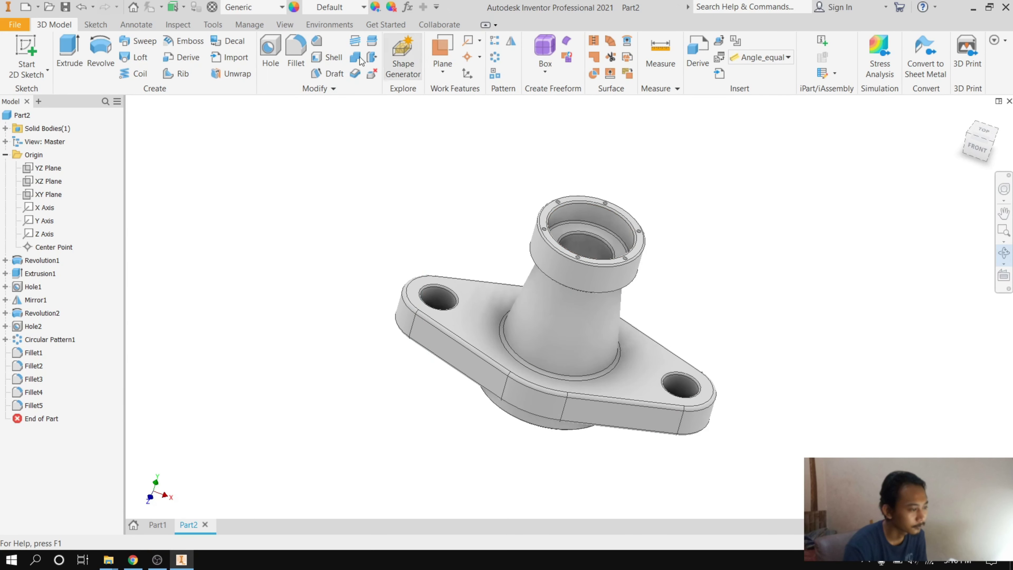
Step: Add the Weld - Aluminum appearance to the document's appearances
{"action": "left_click", "coordinate": [293, 7]}
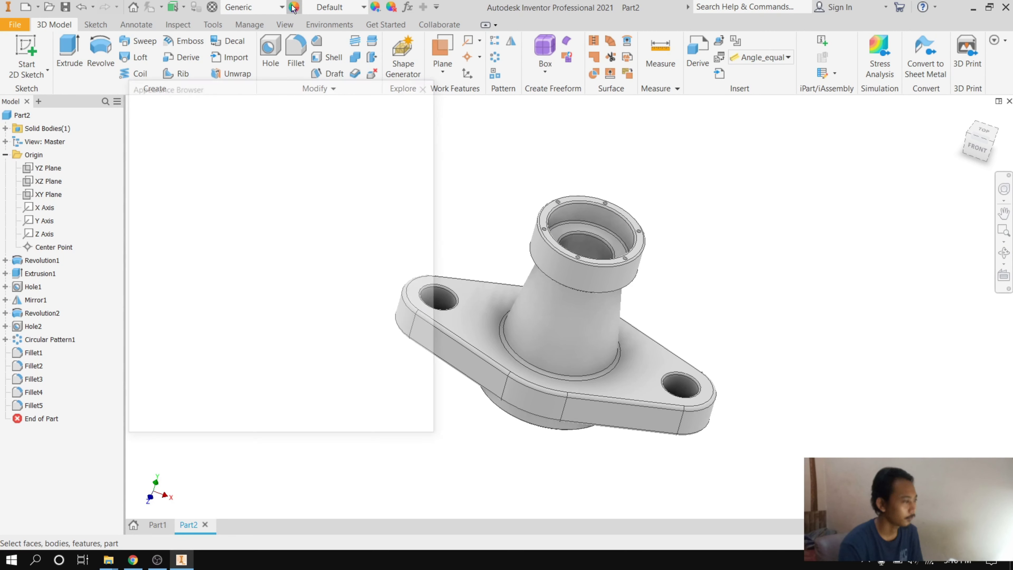
{"action": "scroll", "coordinate": [308, 233], "scroll_direction": "down", "scroll_amount": 5}
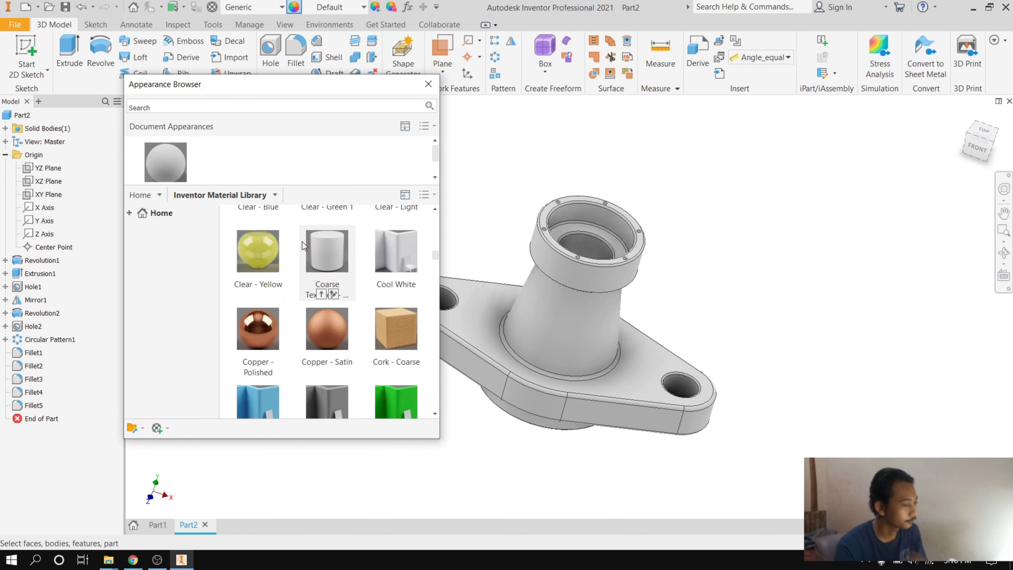
{"action": "scroll", "coordinate": [302, 242], "scroll_direction": "down", "scroll_amount": 5}
{"action": "scroll", "coordinate": [299, 252], "scroll_direction": "down", "scroll_amount": 5}
{"action": "scroll", "coordinate": [300, 252], "scroll_direction": "down", "scroll_amount": 5}
{"action": "scroll", "coordinate": [295, 270], "scroll_direction": "down", "scroll_amount": 5}
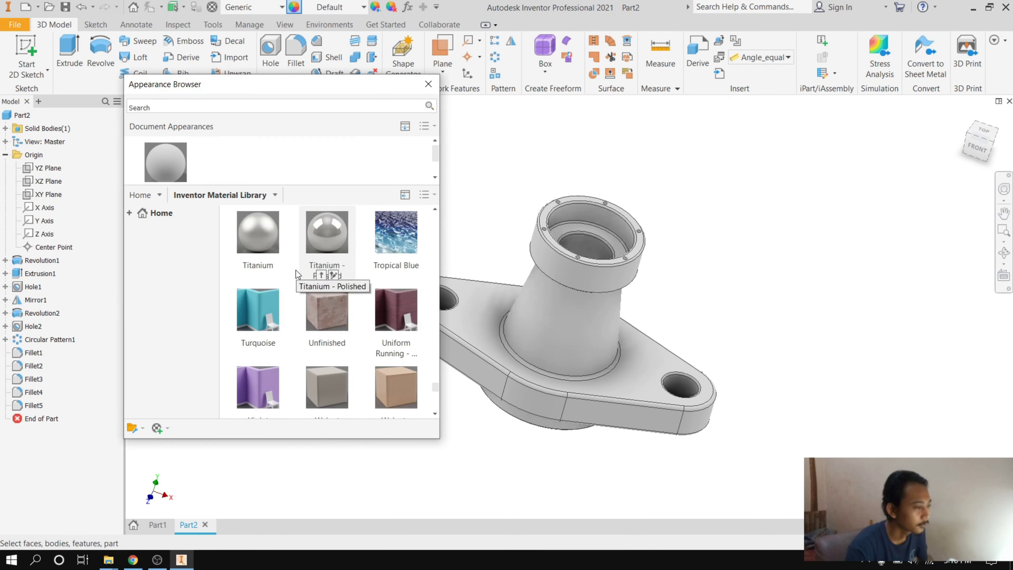
{"action": "scroll", "coordinate": [296, 274], "scroll_direction": "down", "scroll_amount": 3}
{"action": "scroll", "coordinate": [296, 273], "scroll_direction": "up", "scroll_amount": 5}
{"action": "scroll", "coordinate": [297, 277], "scroll_direction": "down", "scroll_amount": 3}
{"action": "scroll", "coordinate": [296, 275], "scroll_direction": "down", "scroll_amount": 5}
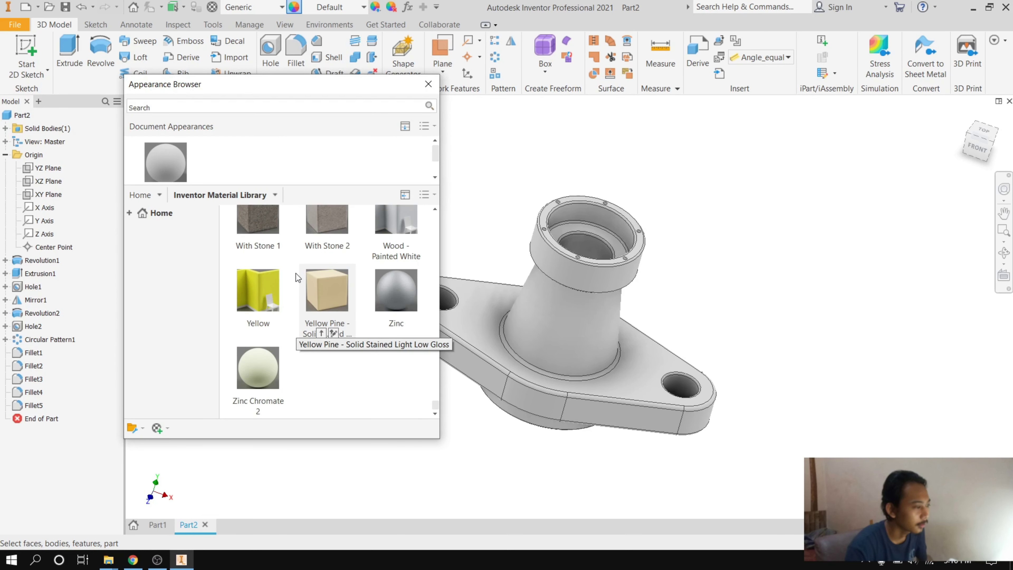
{"action": "scroll", "coordinate": [299, 276], "scroll_direction": "up", "scroll_amount": 3}
{"action": "scroll", "coordinate": [331, 239], "scroll_direction": "up", "scroll_amount": 1}
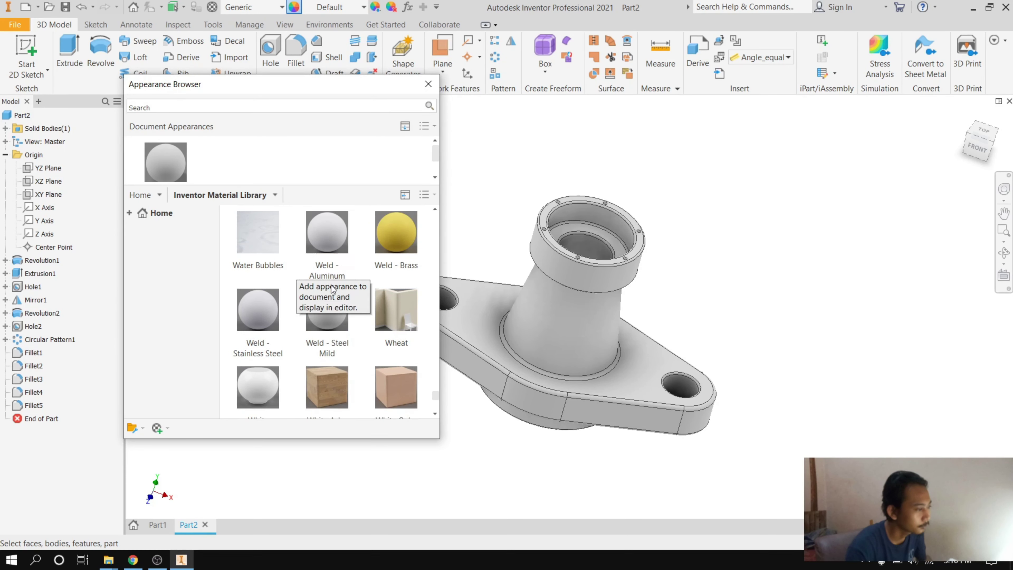
{"action": "left_click", "coordinate": [324, 274]}
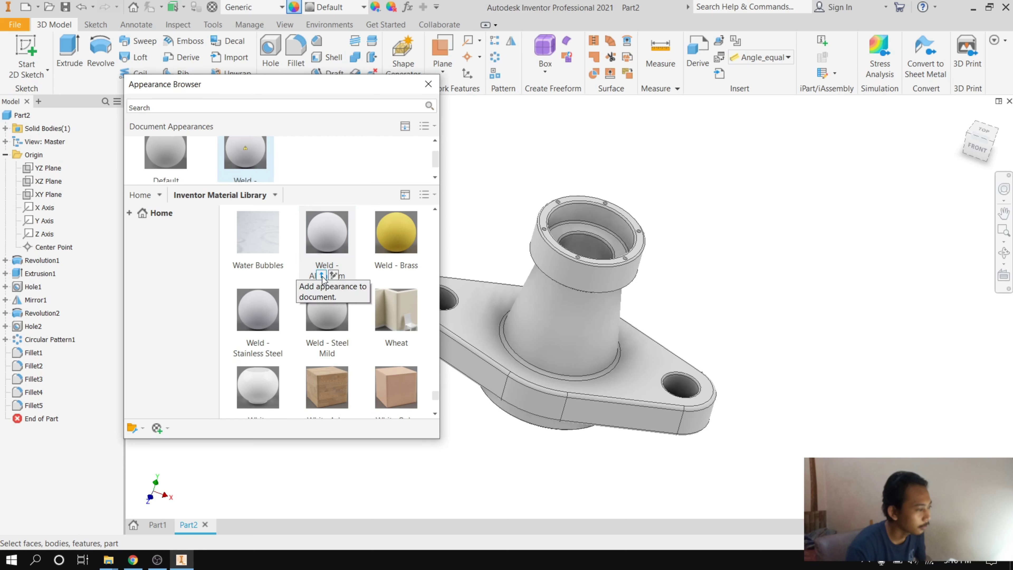
Step: Edit Weld - Aluminum's colour to pure red (RGB 255 0 0)
{"action": "right_click", "coordinate": [246, 174]}
{"action": "left_click", "coordinate": [266, 196]}
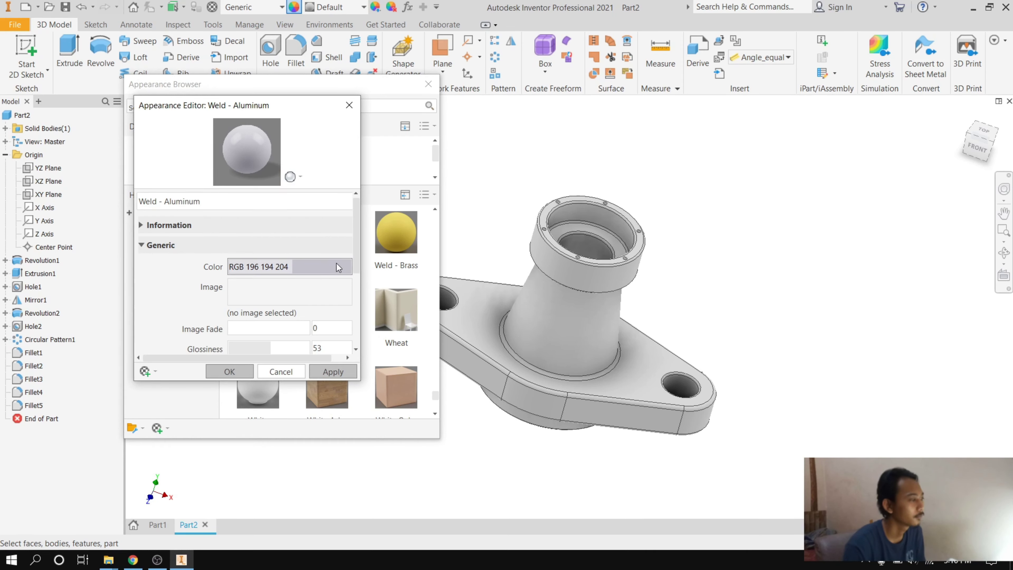
{"action": "left_click", "coordinate": [336, 263]}
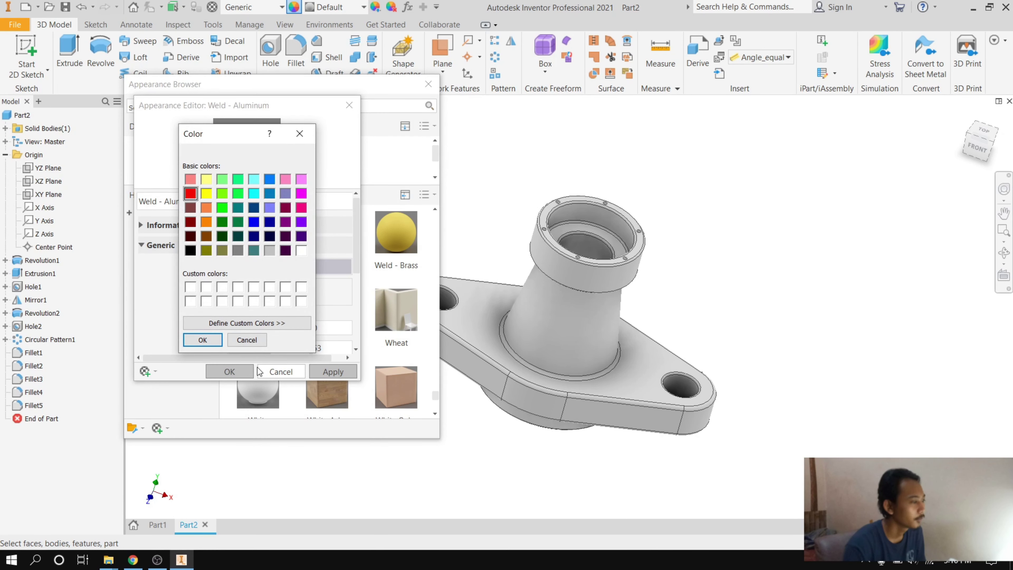
{"action": "left_click", "coordinate": [200, 340]}
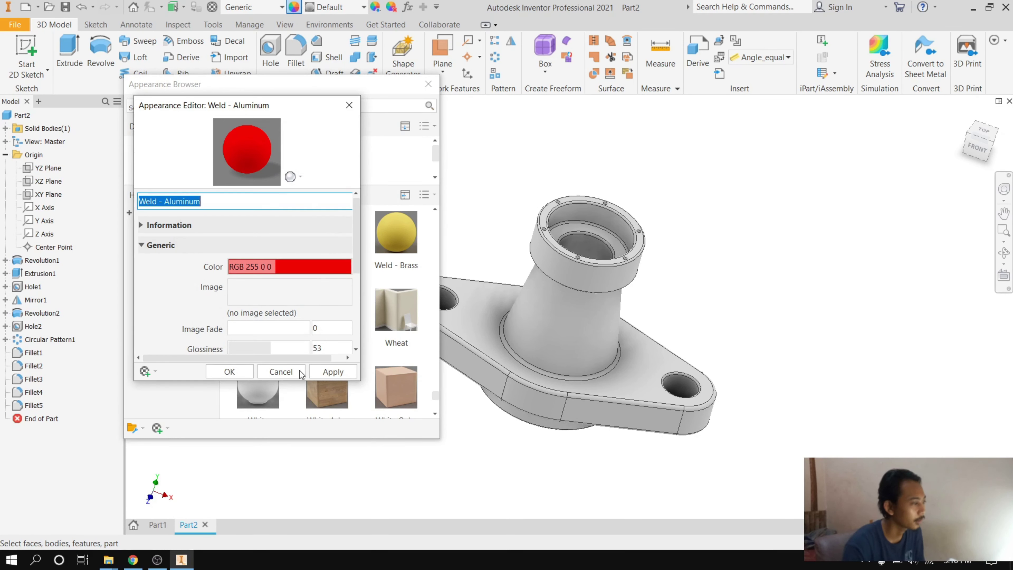
{"action": "left_click", "coordinate": [229, 372]}
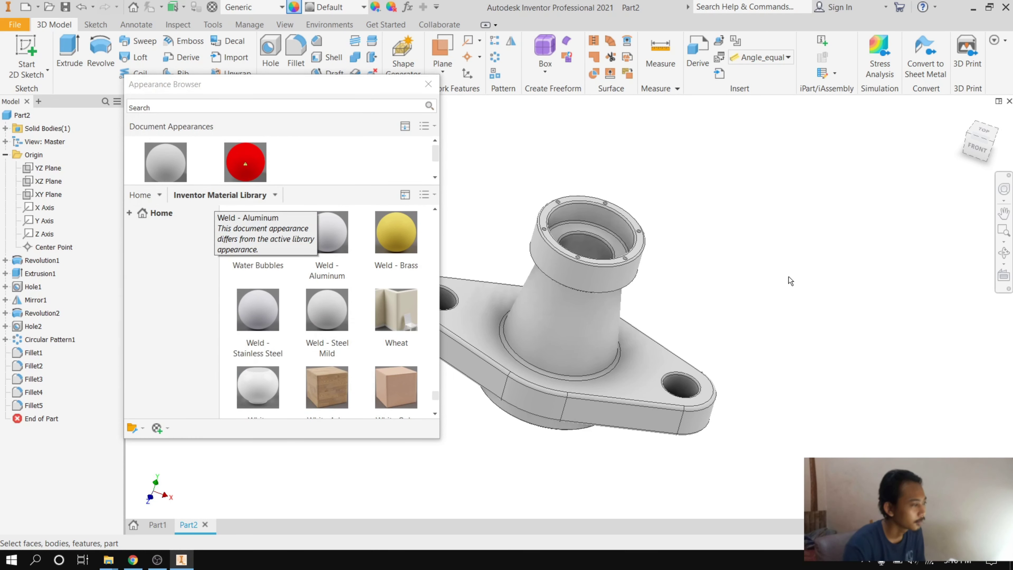
Step: Window-select the whole part, assign the red Weld - Aluminum appearance, and zoom in
{"action": "scroll", "coordinate": [788, 276], "scroll_direction": "down", "scroll_amount": 2}
{"action": "left_click_drag", "start_coordinate": [794, 415], "coordinate": [511, 203]}
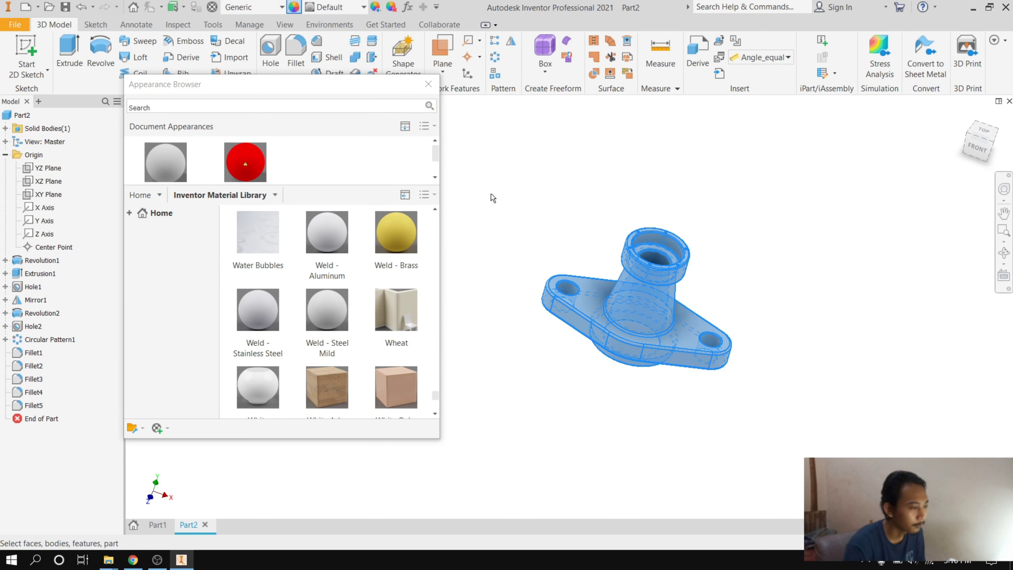
{"action": "left_click", "coordinate": [251, 153]}
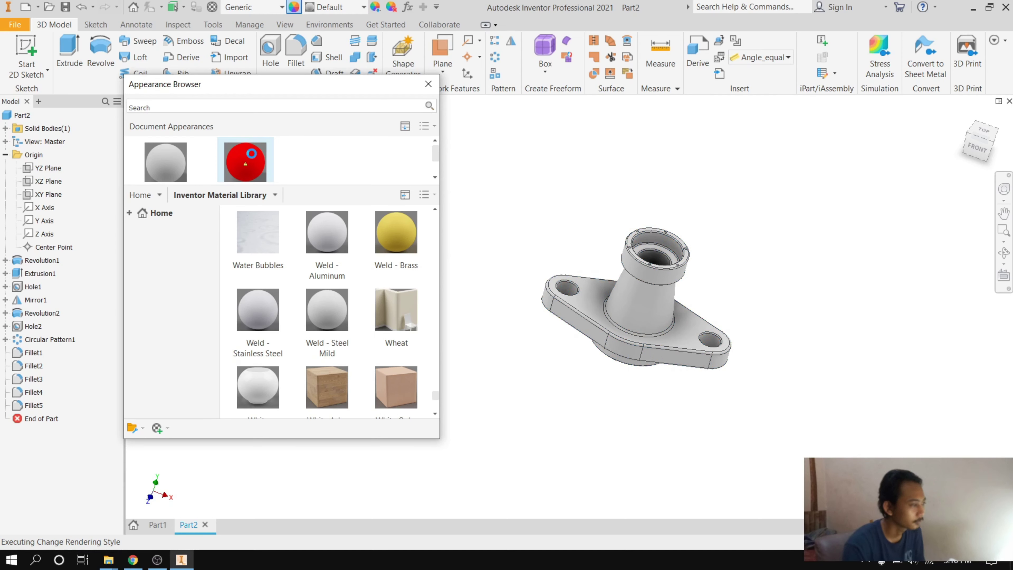
{"action": "left_click", "coordinate": [715, 281]}
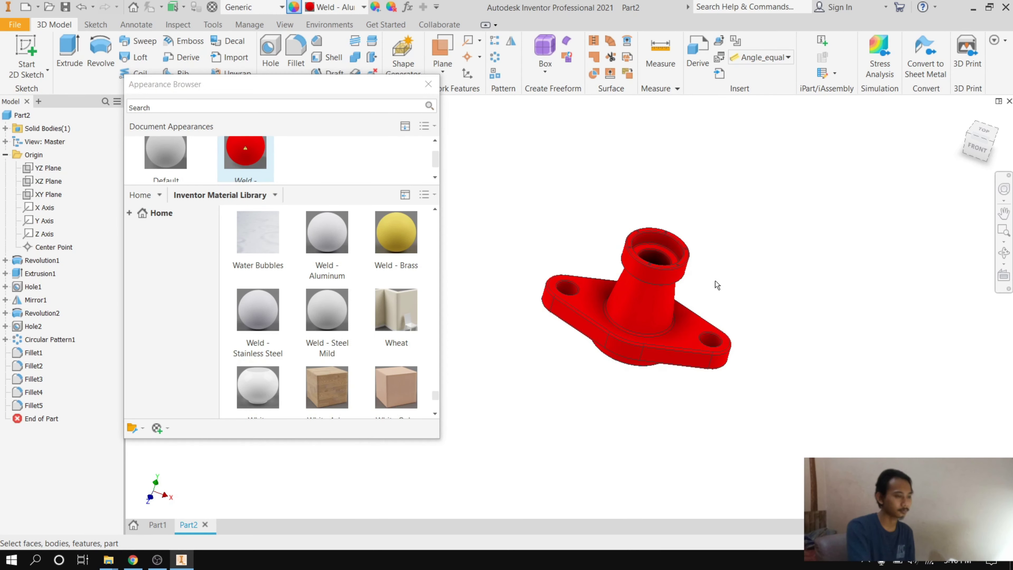
{"action": "scroll", "coordinate": [673, 257], "scroll_direction": "up", "scroll_amount": 1}
{"action": "scroll", "coordinate": [613, 214], "scroll_direction": "up", "scroll_amount": 1}
{"action": "scroll", "coordinate": [612, 228], "scroll_direction": "up", "scroll_amount": 1}
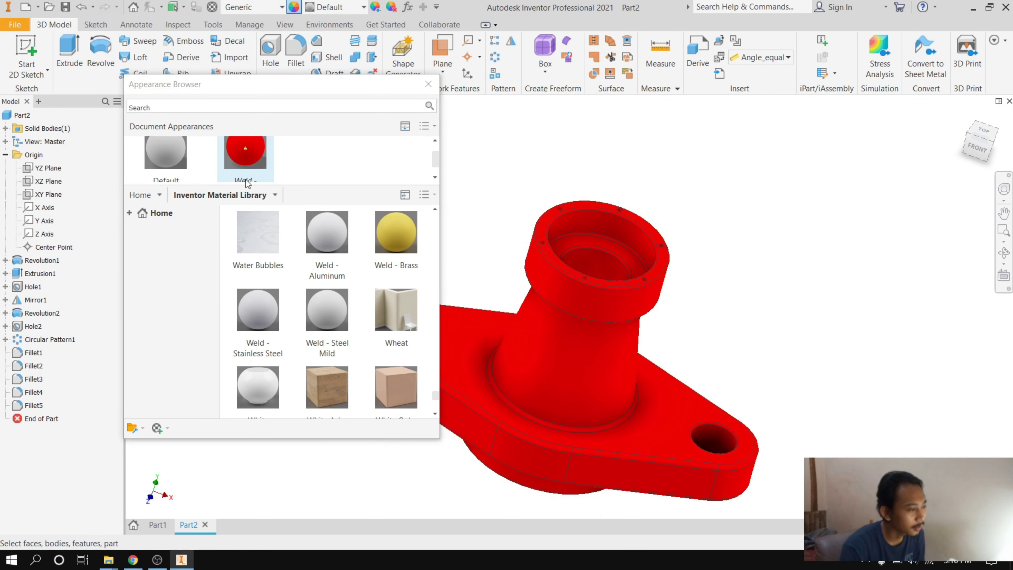
{"action": "scroll", "coordinate": [247, 182], "scroll_direction": "up", "scroll_amount": 1}
Step: Duplicate the red appearance as Weld - Aluminum(1) and recolour it mid-grey (RGB 128 128 128)
{"action": "right_click", "coordinate": [253, 172]}
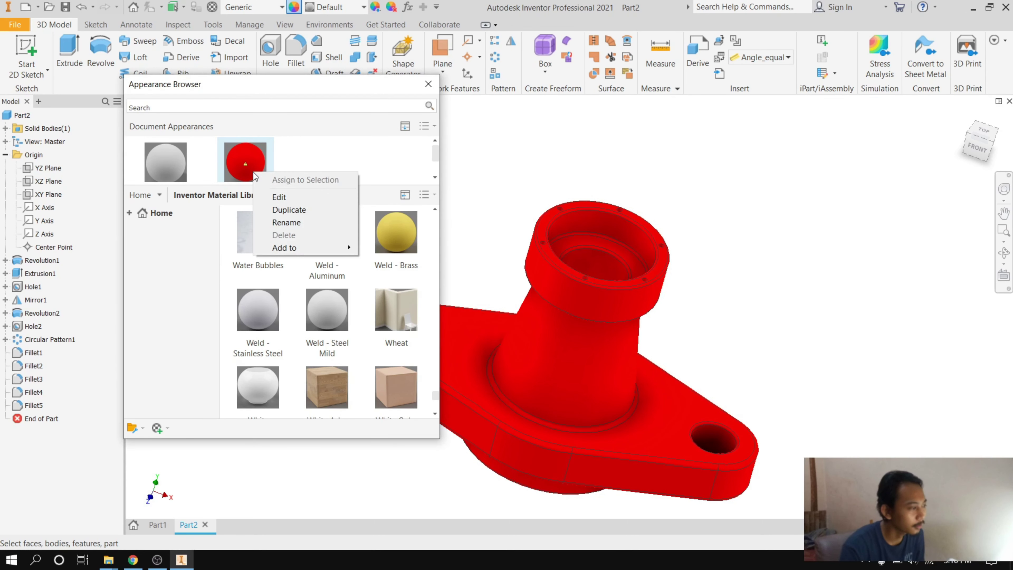
{"action": "left_click", "coordinate": [308, 210]}
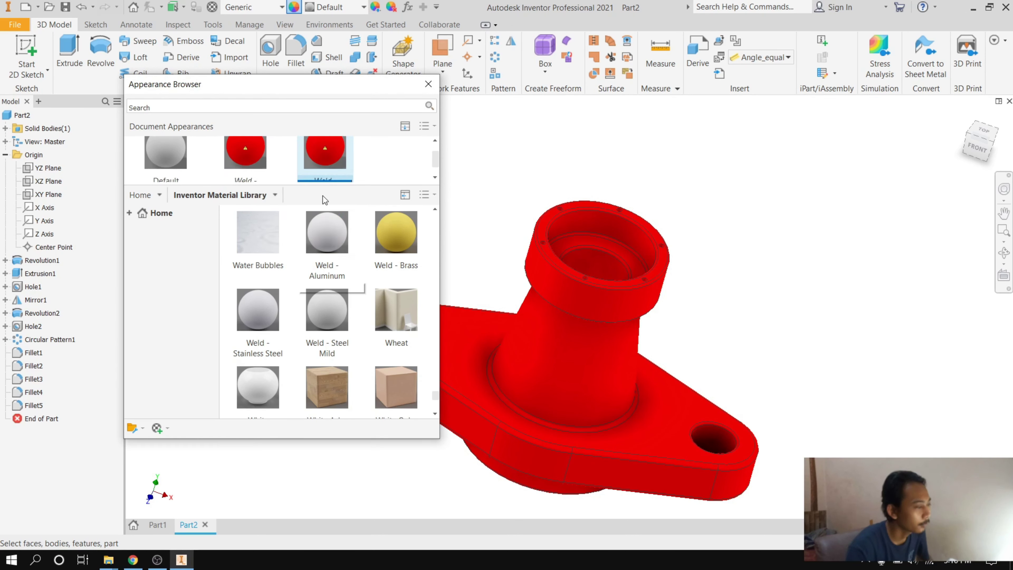
{"action": "right_click", "coordinate": [343, 154]}
{"action": "left_click", "coordinate": [369, 180]}
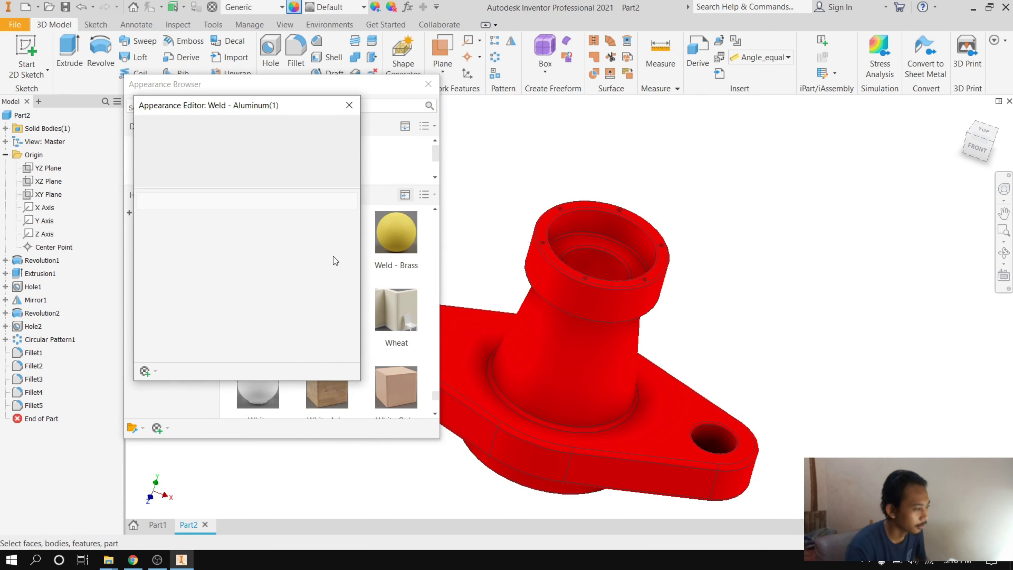
{"action": "left_click", "coordinate": [343, 263]}
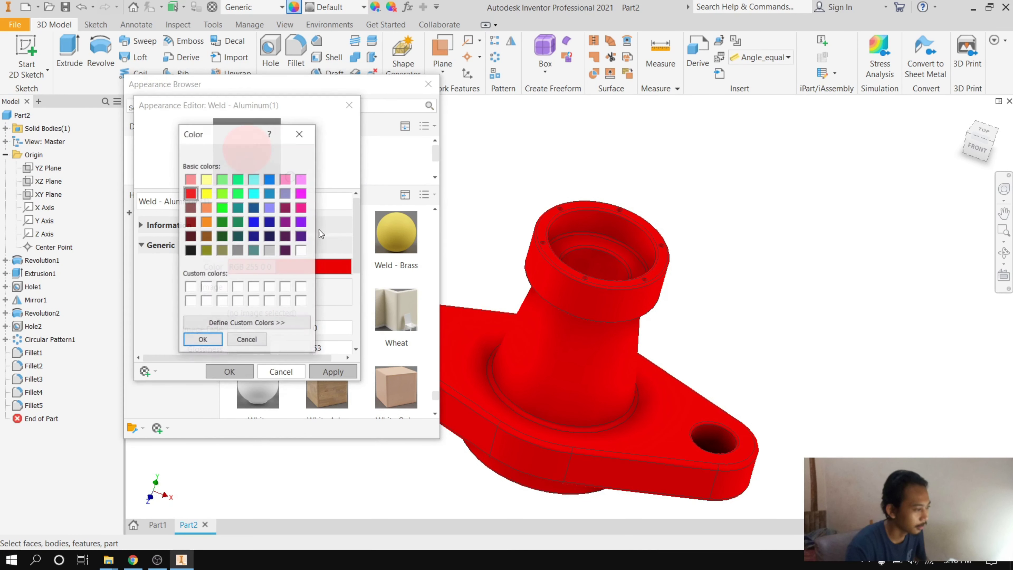
{"action": "left_click", "coordinate": [237, 250]}
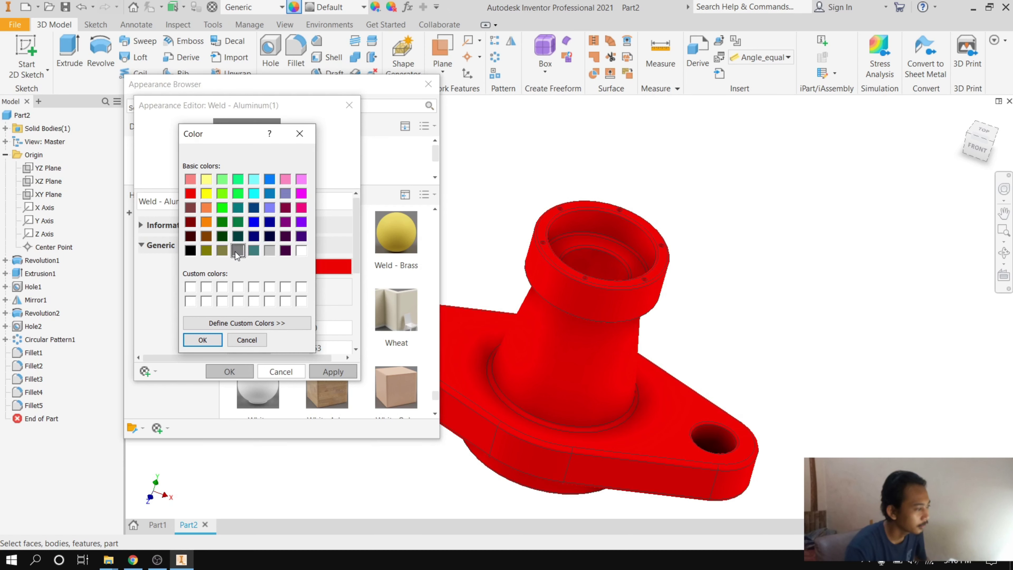
{"action": "left_click", "coordinate": [210, 337]}
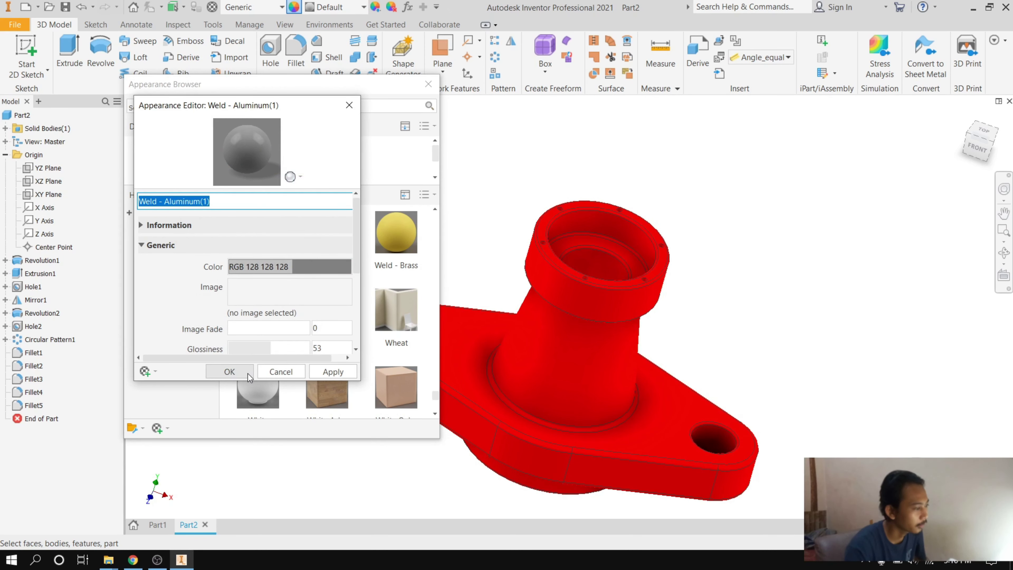
{"action": "left_click", "coordinate": [229, 371]}
Step: Apply the grey Weld - Aluminum(1) appearance to the inner bore wall and bottom inner face
{"action": "scroll", "coordinate": [612, 234], "scroll_direction": "up", "scroll_amount": 5}
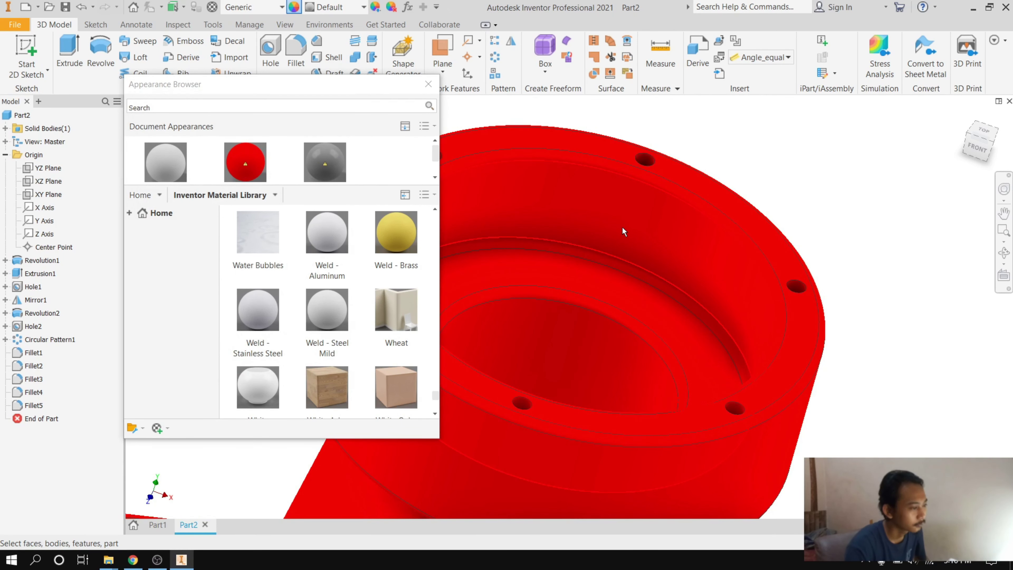
{"action": "left_click", "coordinate": [623, 227]}
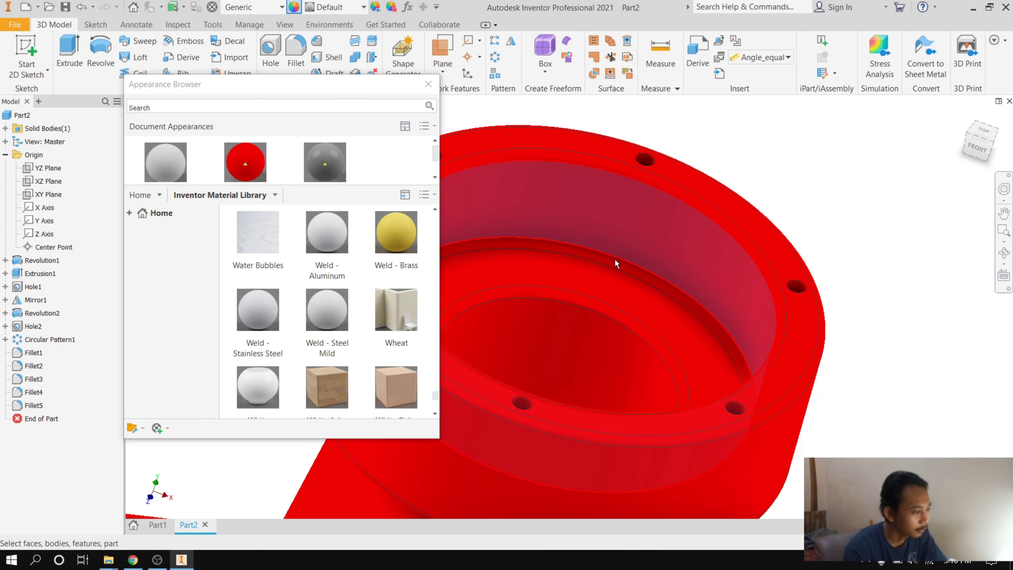
{"action": "scroll", "coordinate": [620, 264], "scroll_direction": "up", "scroll_amount": 5}
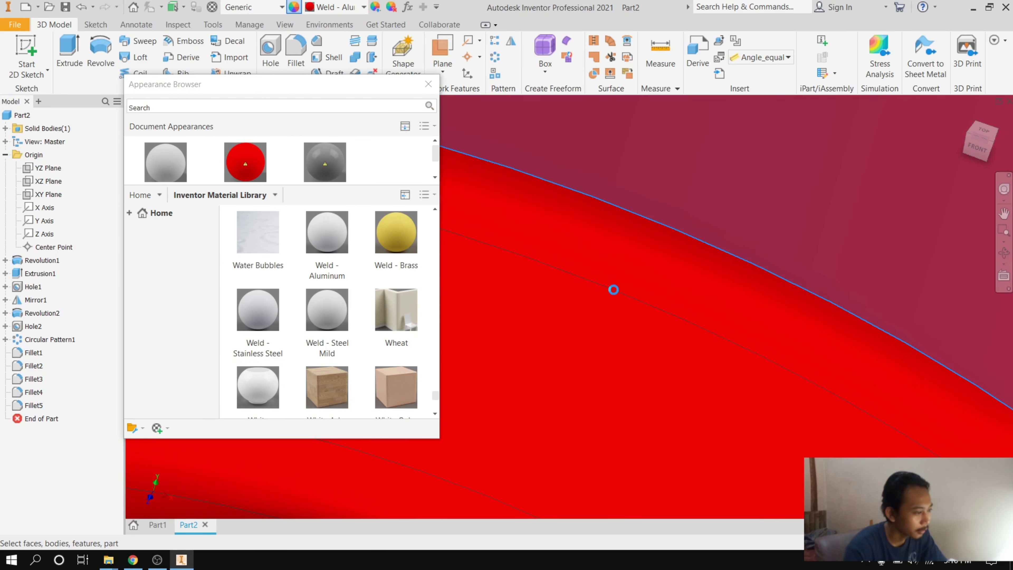
{"action": "scroll", "coordinate": [630, 261], "scroll_direction": "down", "scroll_amount": 2}
{"action": "scroll", "coordinate": [630, 261], "scroll_direction": "down", "scroll_amount": 2}
{"action": "scroll", "coordinate": [597, 338], "scroll_direction": "down", "scroll_amount": 2}
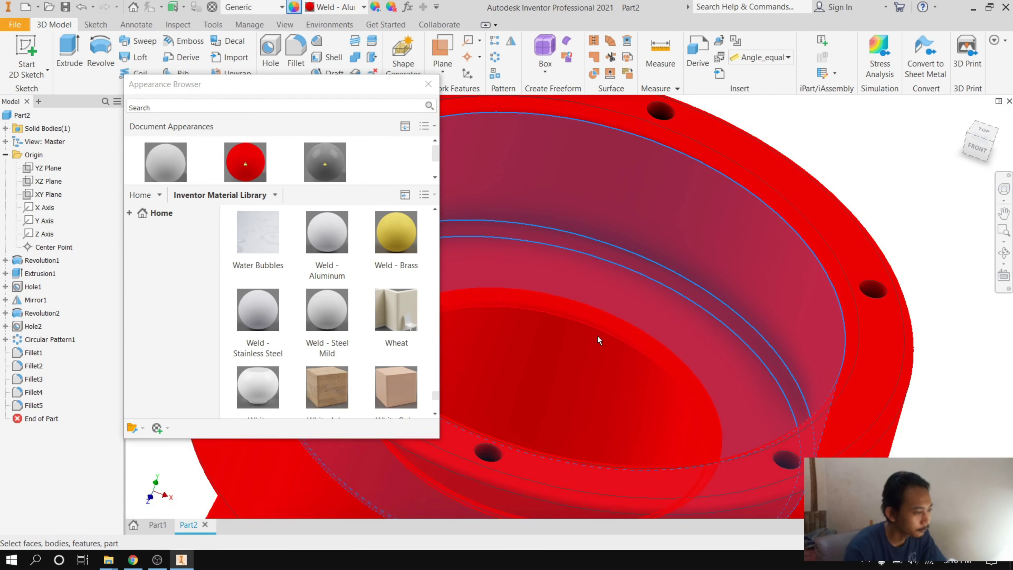
{"action": "left_click", "coordinate": [596, 351]}
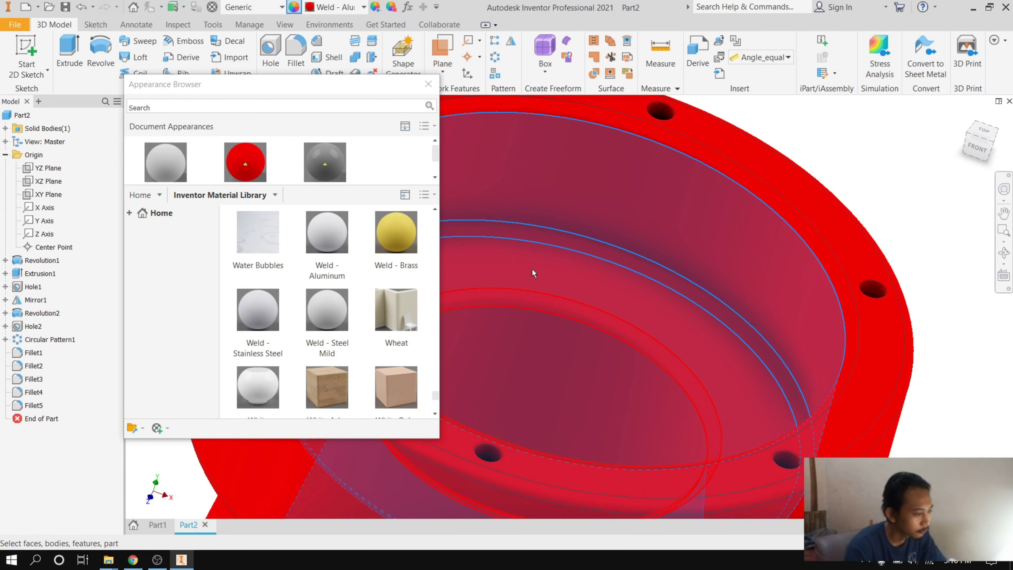
{"action": "left_click", "coordinate": [306, 167]}
Step: Give both mounting-hole faces and the lower bore face the same Weld - Aluminum(1) appearance, then return Home
{"action": "scroll", "coordinate": [731, 173], "scroll_direction": "down", "scroll_amount": 5}
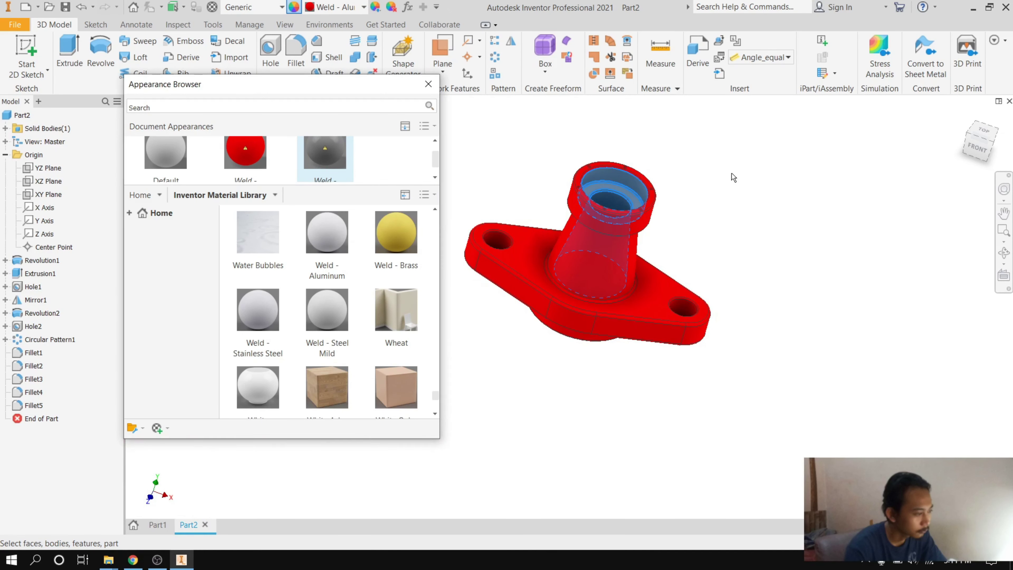
{"action": "scroll", "coordinate": [678, 315], "scroll_direction": "up", "scroll_amount": 5}
{"action": "scroll", "coordinate": [690, 264], "scroll_direction": "down", "scroll_amount": 2}
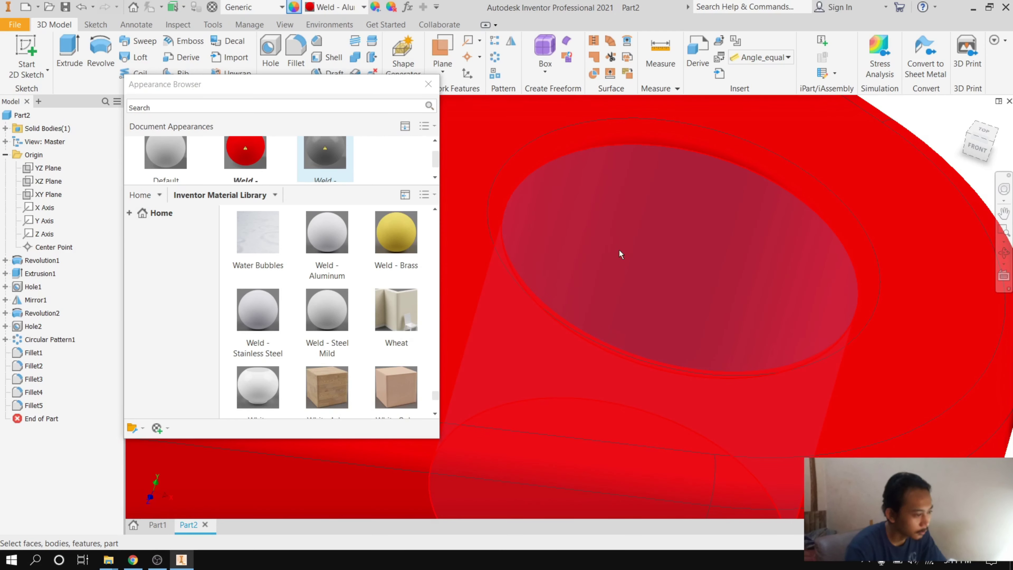
{"action": "scroll", "coordinate": [630, 248], "scroll_direction": "down", "scroll_amount": 3}
{"action": "scroll", "coordinate": [618, 237], "scroll_direction": "down", "scroll_amount": 2}
{"action": "scroll", "coordinate": [506, 188], "scroll_direction": "up", "scroll_amount": 3}
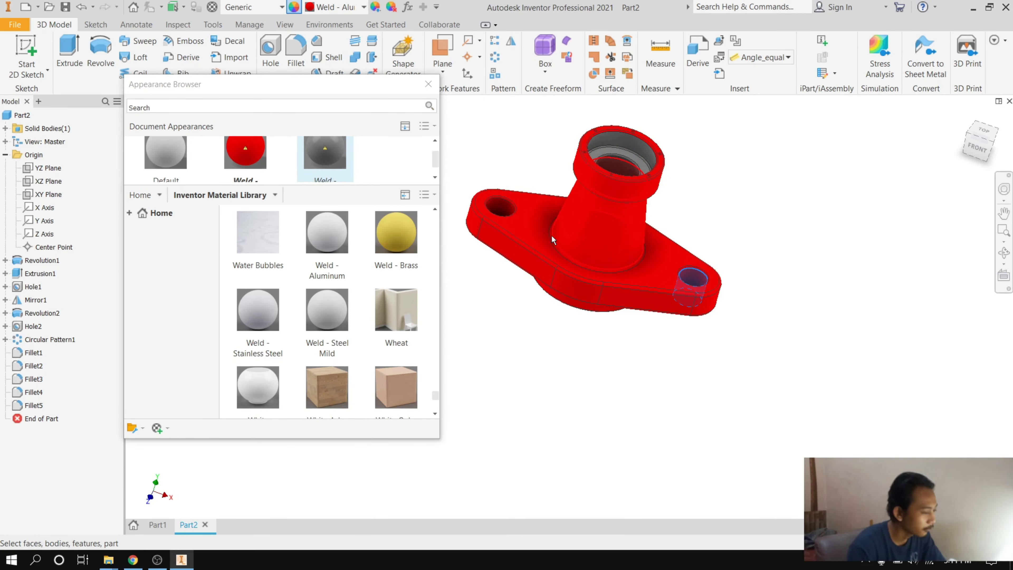
{"action": "scroll", "coordinate": [502, 207], "scroll_direction": "up", "scroll_amount": 4}
{"action": "left_click", "coordinate": [504, 216]}
{"action": "scroll", "coordinate": [504, 216], "scroll_direction": "down", "scroll_amount": 5}
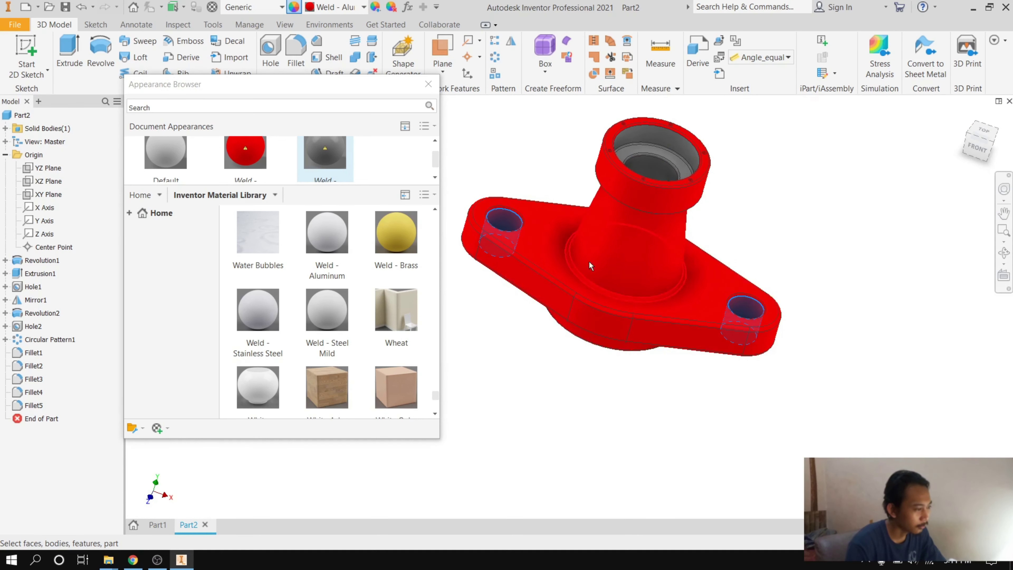
{"action": "left_click", "coordinate": [330, 173]}
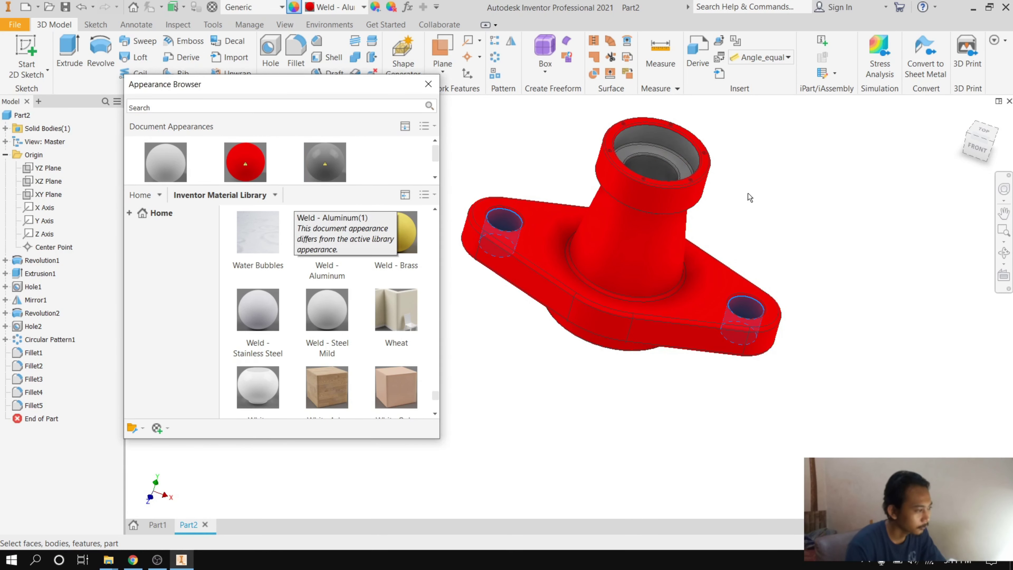
{"action": "left_click", "coordinate": [986, 160]}
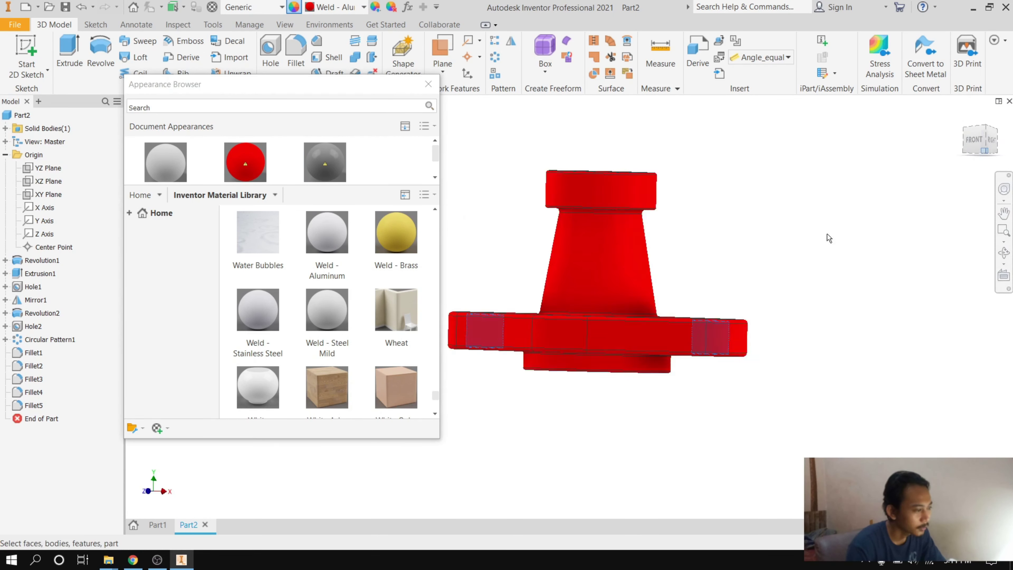
{"action": "scroll", "coordinate": [588, 394], "scroll_direction": "down", "scroll_amount": 3}
{"action": "left_click", "coordinate": [572, 406]}
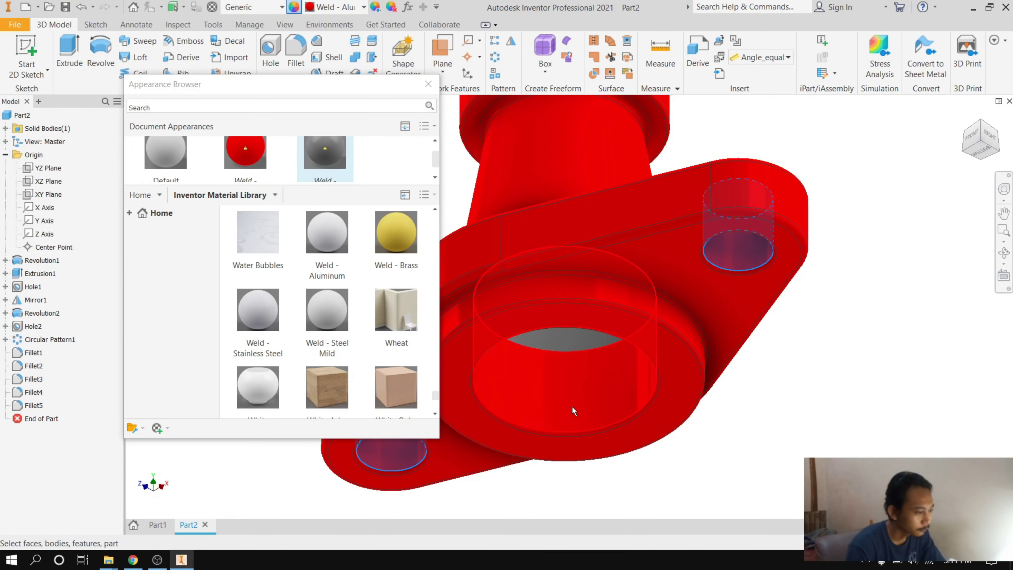
{"action": "left_click", "coordinate": [330, 168]}
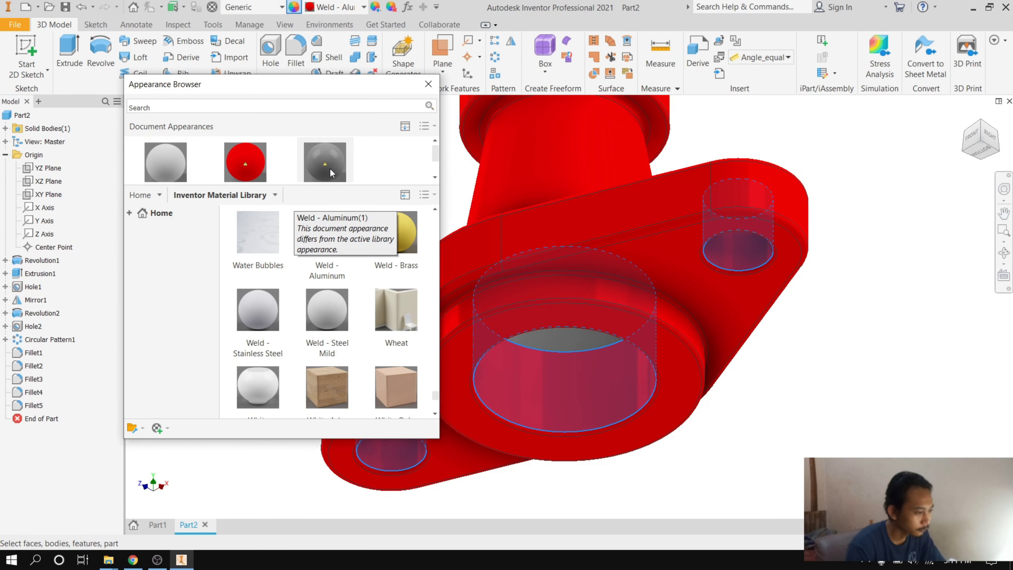
{"action": "scroll", "coordinate": [329, 168], "scroll_direction": "down", "scroll_amount": 1}
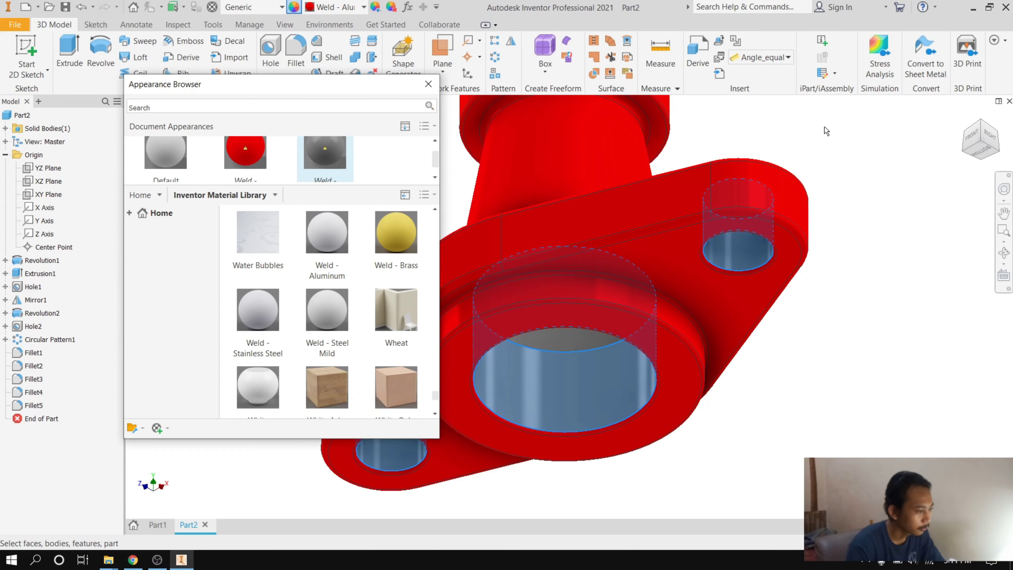
{"action": "scroll", "coordinate": [831, 183], "scroll_direction": "up", "scroll_amount": 5}
{"action": "mouse_move", "coordinate": [980, 139]}
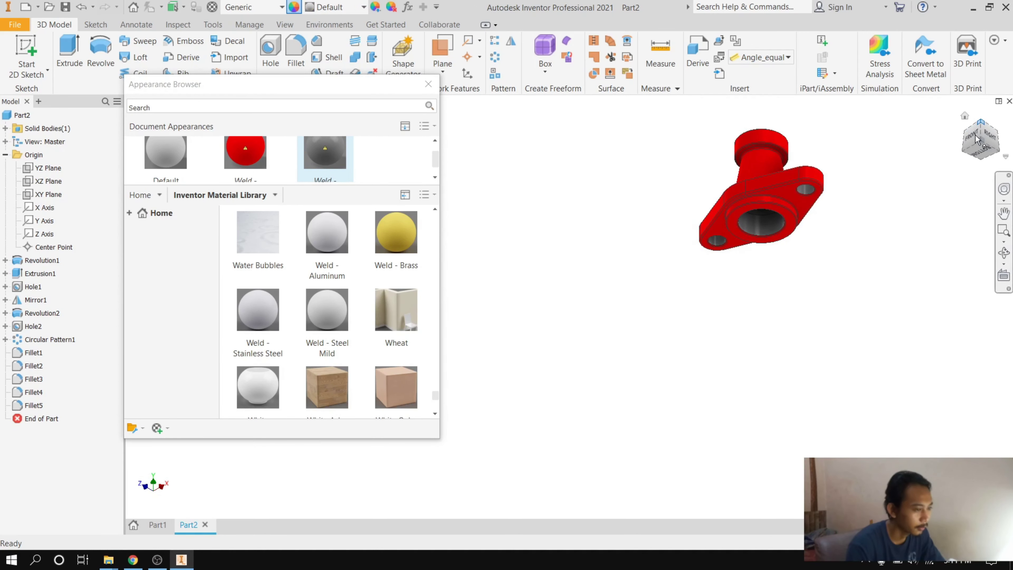
{"action": "left_click", "coordinate": [975, 140]}
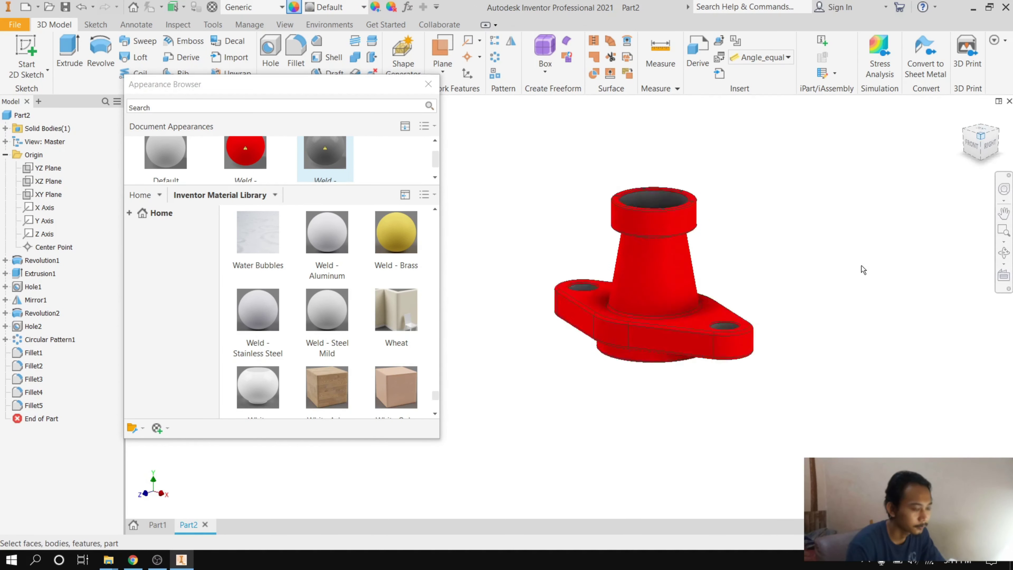
Step: Close the Appearance Browser and inspect the fitting from the front, left side and a free orbit
{"action": "left_click", "coordinate": [428, 93]}
{"action": "mouse_move", "coordinate": [980, 142]}
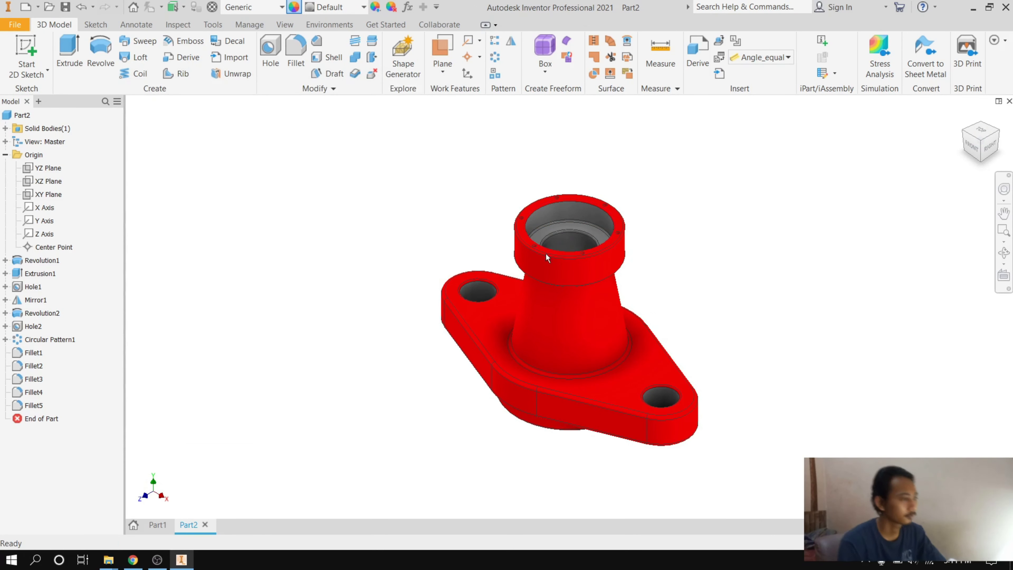
{"action": "left_click", "coordinate": [964, 148]}
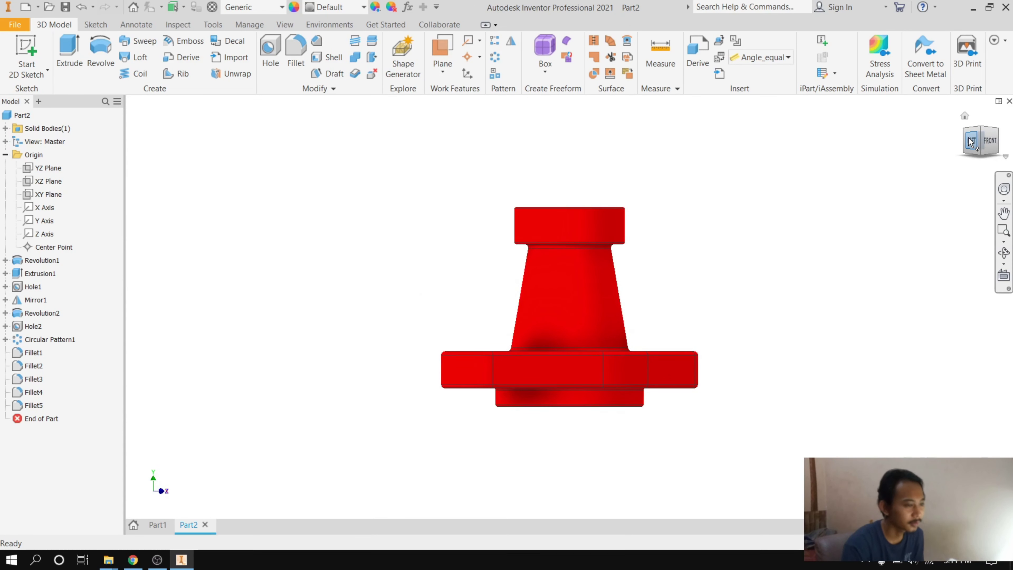
{"action": "left_click", "coordinate": [967, 144]}
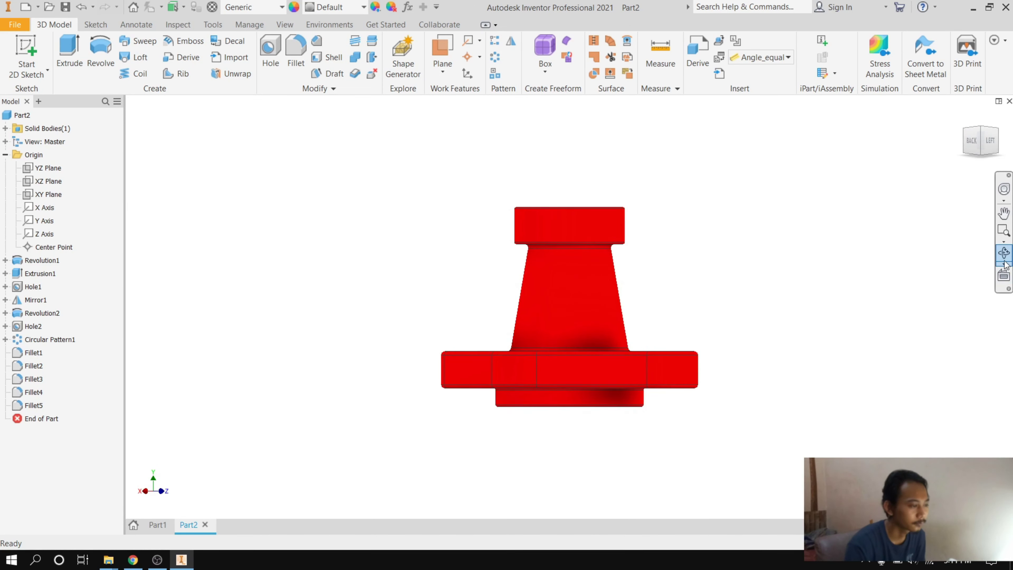
{"action": "left_click", "coordinate": [1004, 252]}
{"action": "mouse_move", "coordinate": [566, 304]}
{"action": "left_mouse_down"}
{"action": "mouse_move", "coordinate": [562, 378]}
{"action": "mouse_move", "coordinate": [485, 398]}
{"action": "left_mouse_up"}
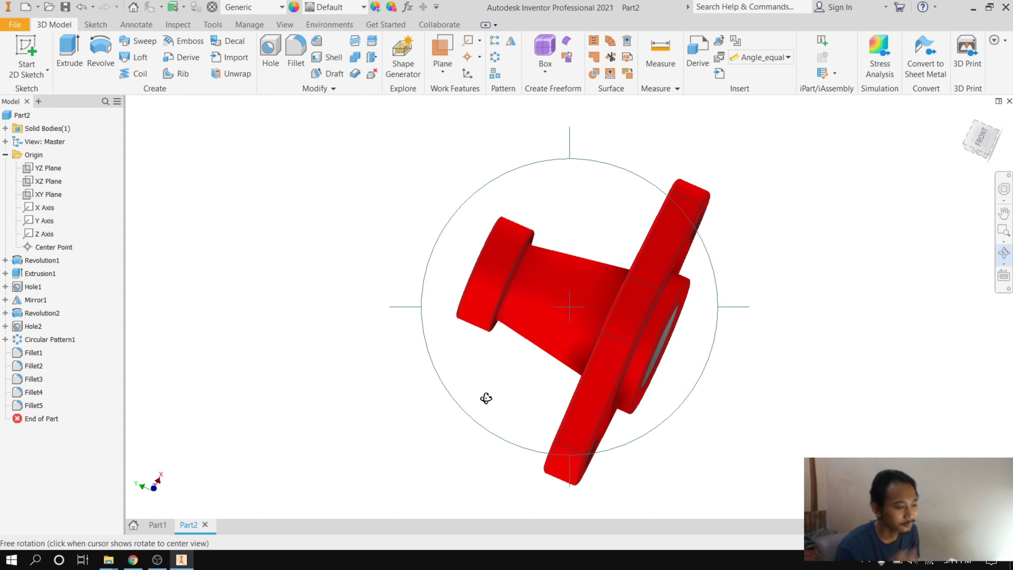
{"action": "left_click", "coordinate": [166, 566]}
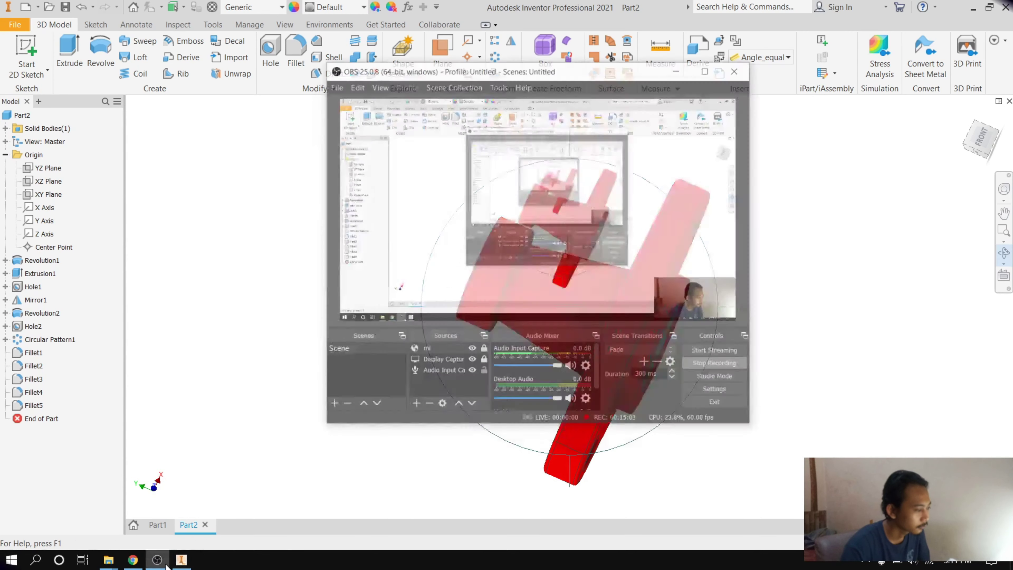